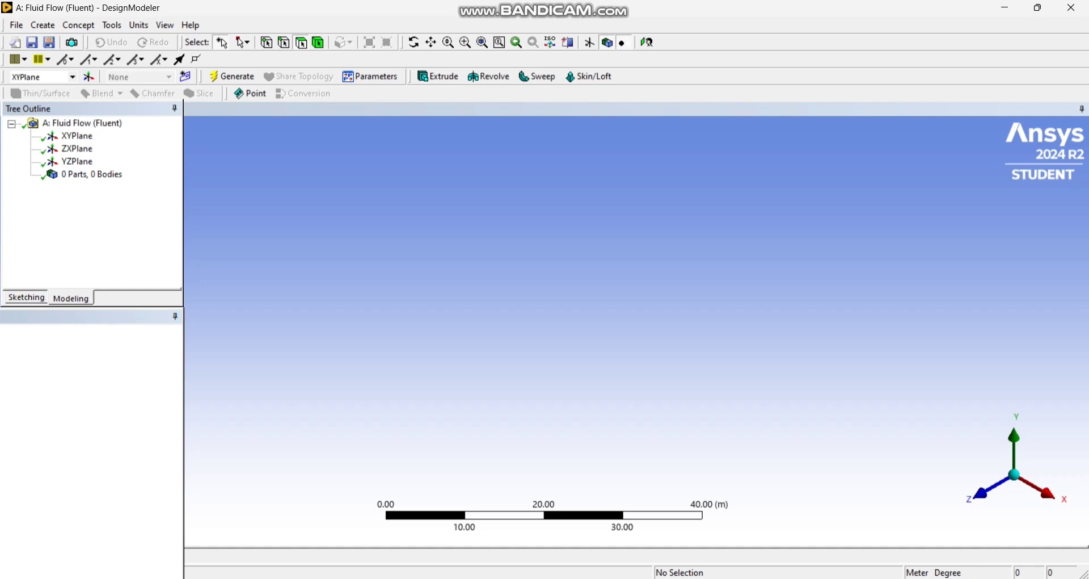
Set the model units to millimetres and start a new sketch on the XYPlane, viewed face-on.
left_click(139, 25)
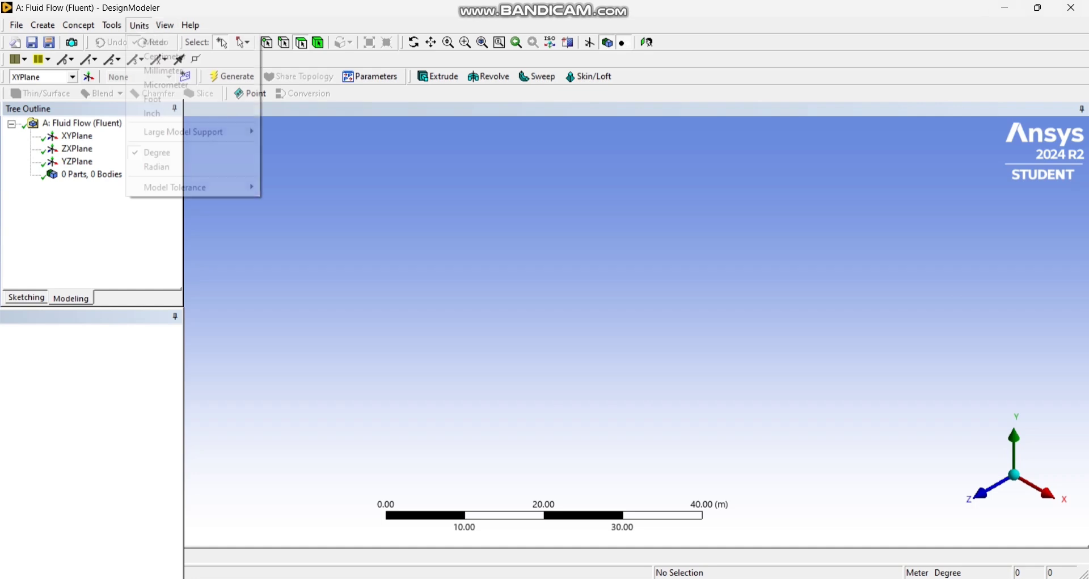
left_click(163, 71)
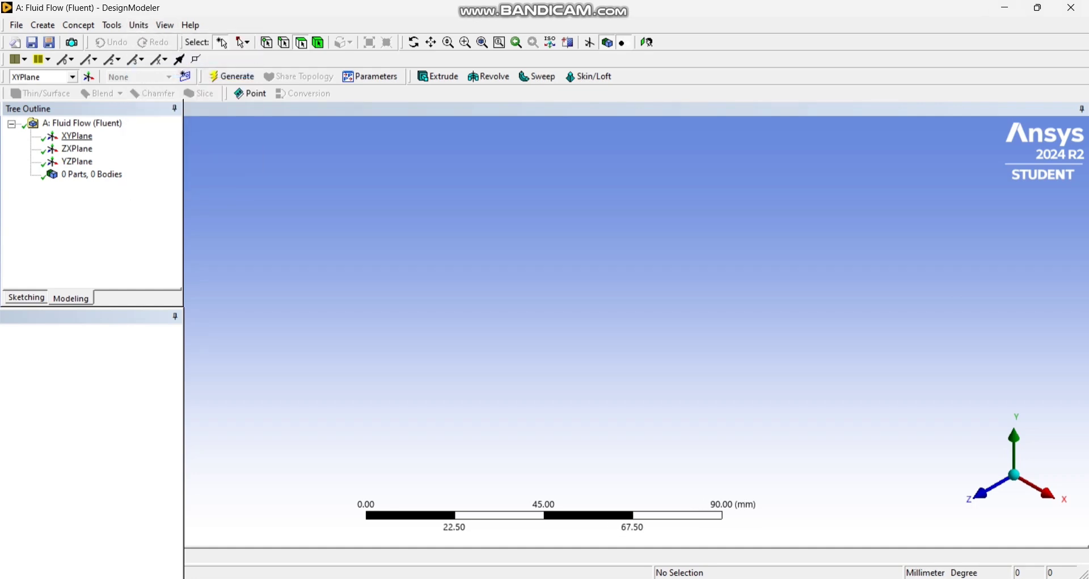
left_click(77, 137)
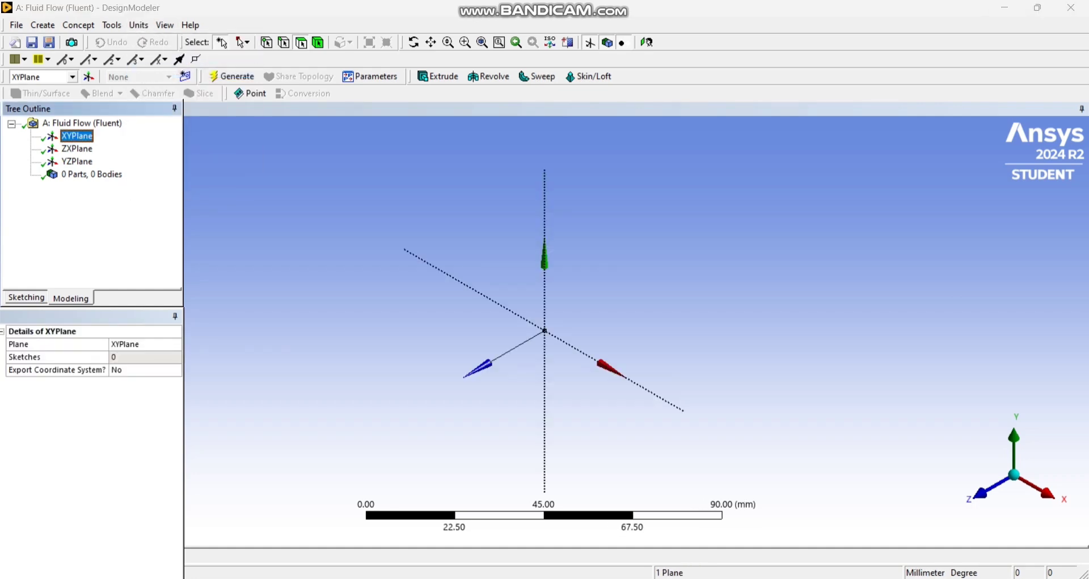
left_click(646, 42)
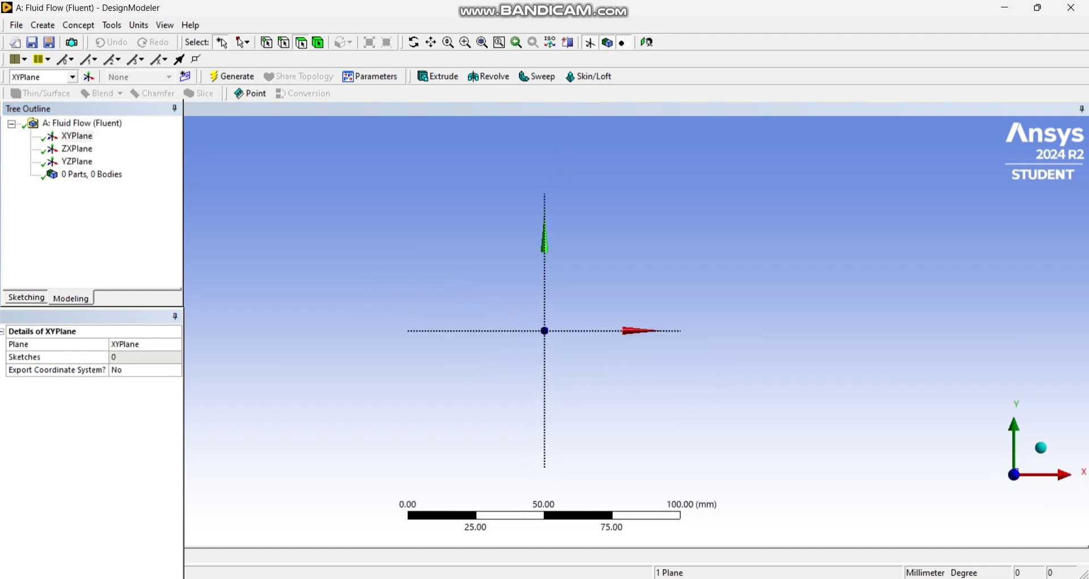
left_click(185, 76)
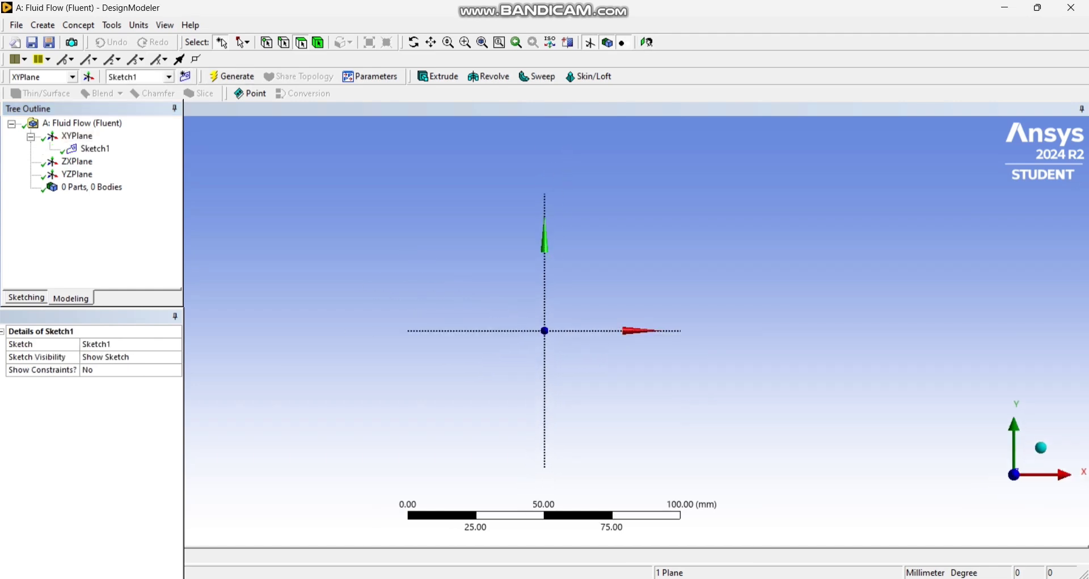
Sketch a line above the horizontal axis, rising from left to right and crossing the vertical axis.
left_click(26, 297)
left_click(26, 141)
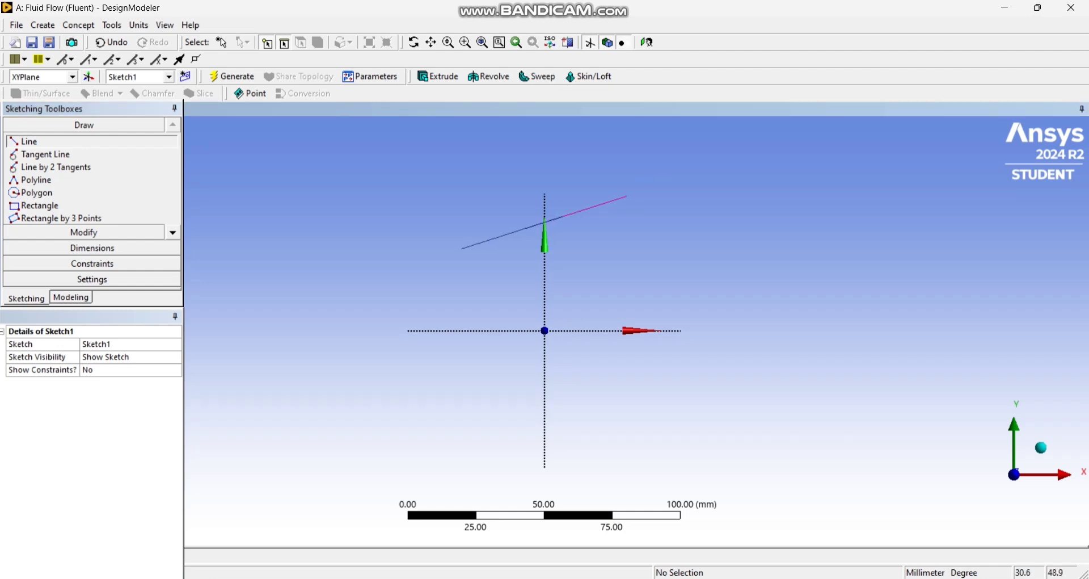
left_click(648, 188)
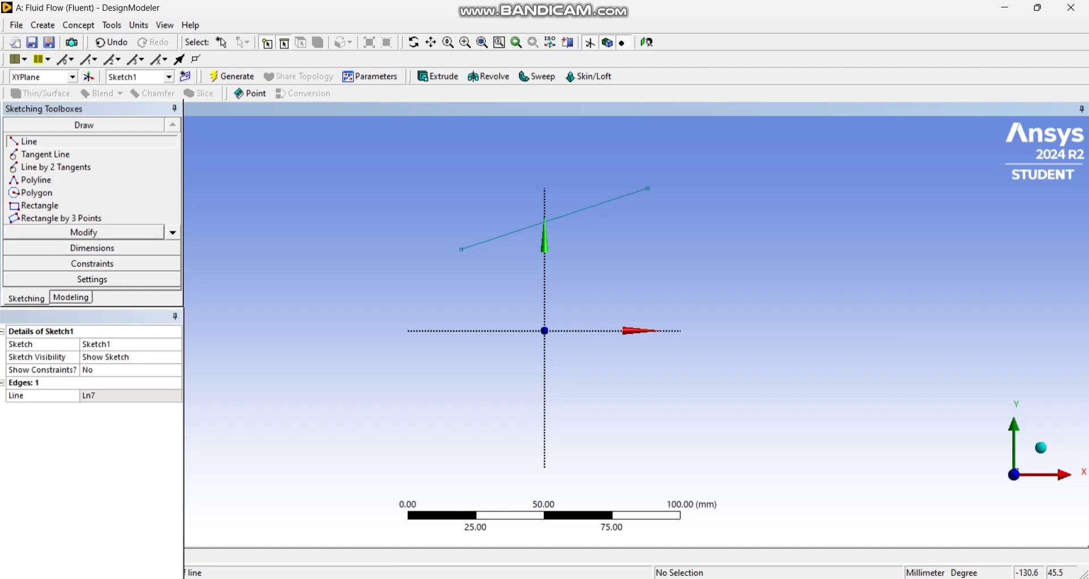
Split the sloped line at a point just right of the vertical axis.
left_click(84, 232)
left_click(40, 220)
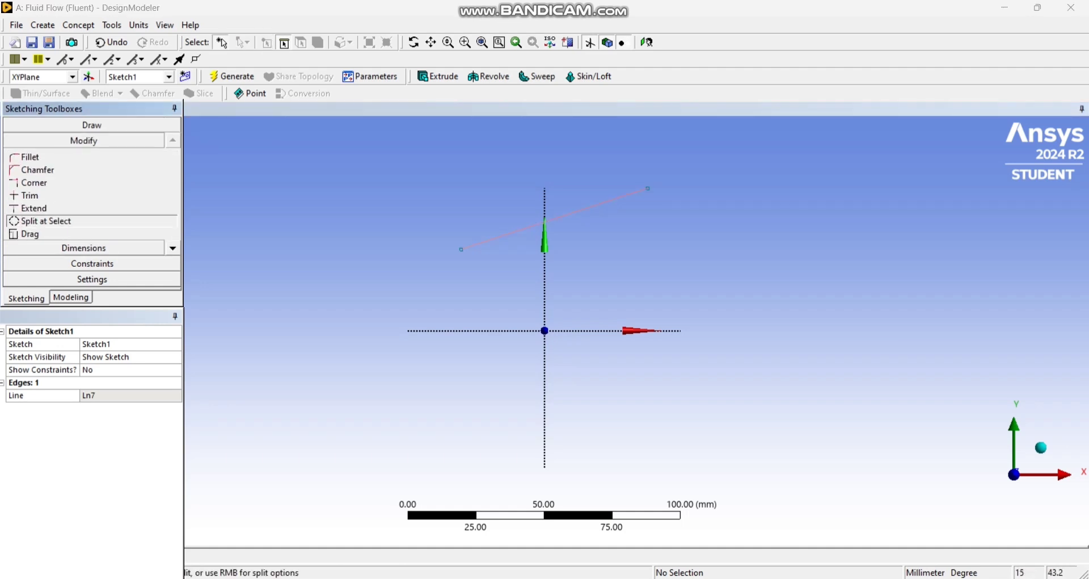
left_click(585, 209)
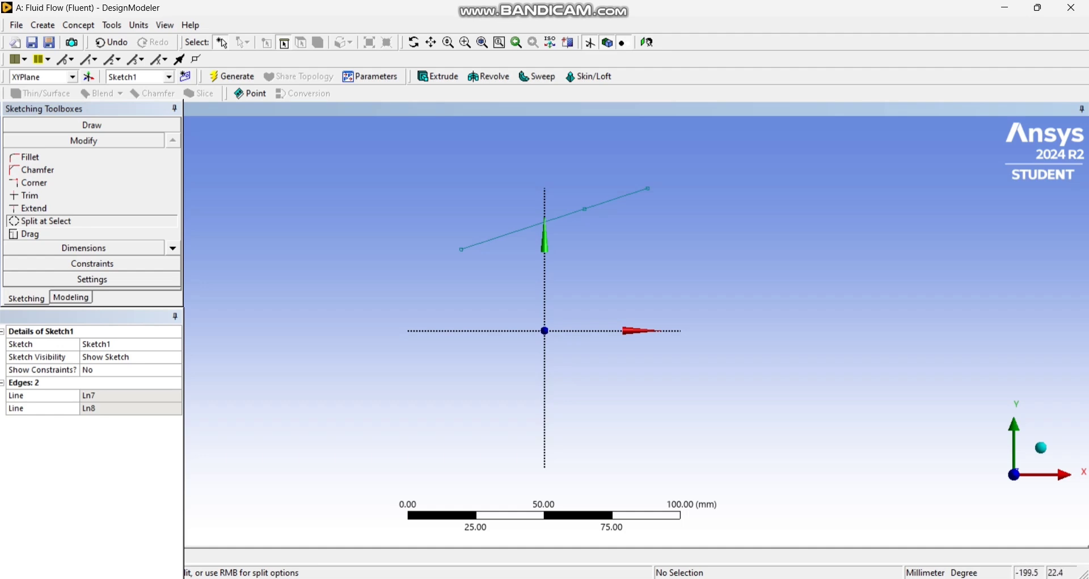
Constrain the split point of the sloped line to be coincident with the vertical axis.
left_click(92, 262)
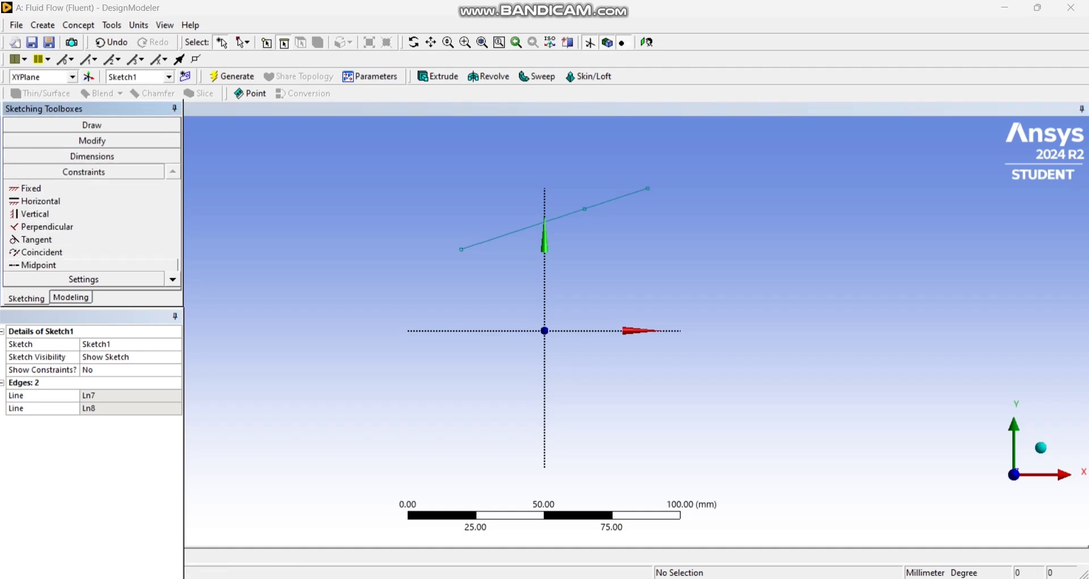
left_click(42, 252)
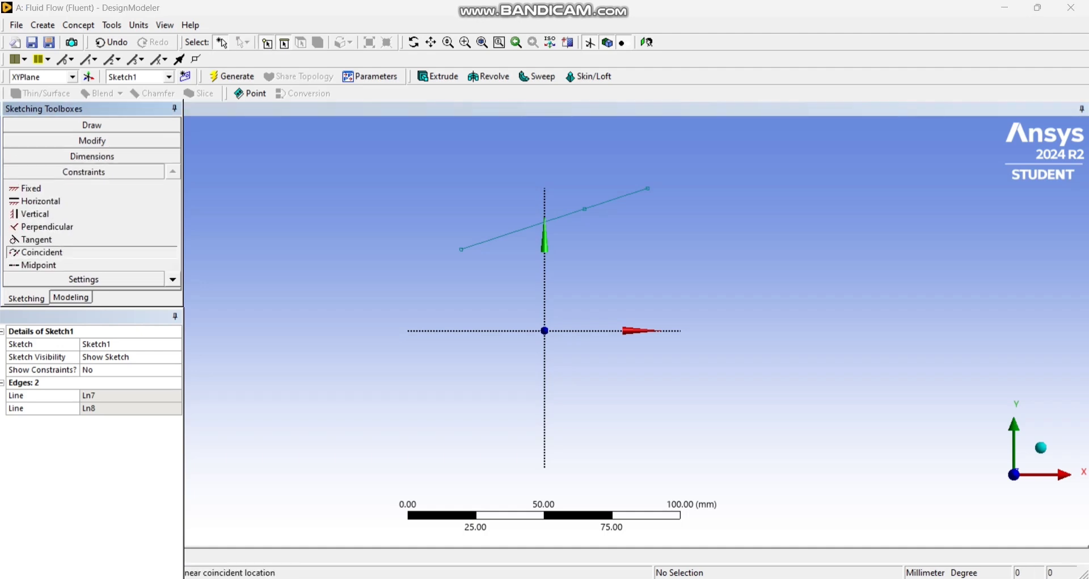
left_click(585, 209)
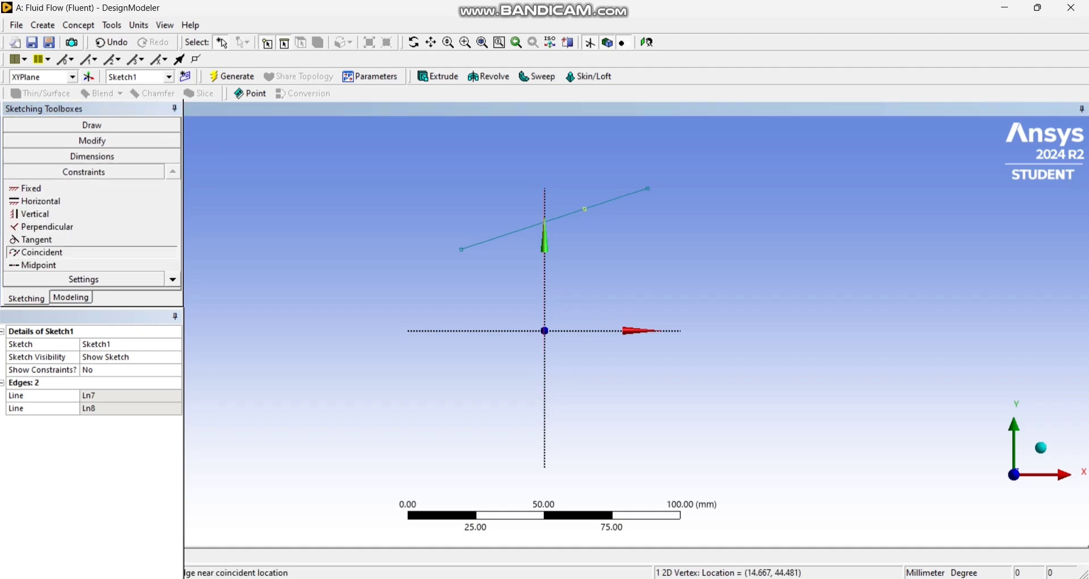
left_click(545, 266)
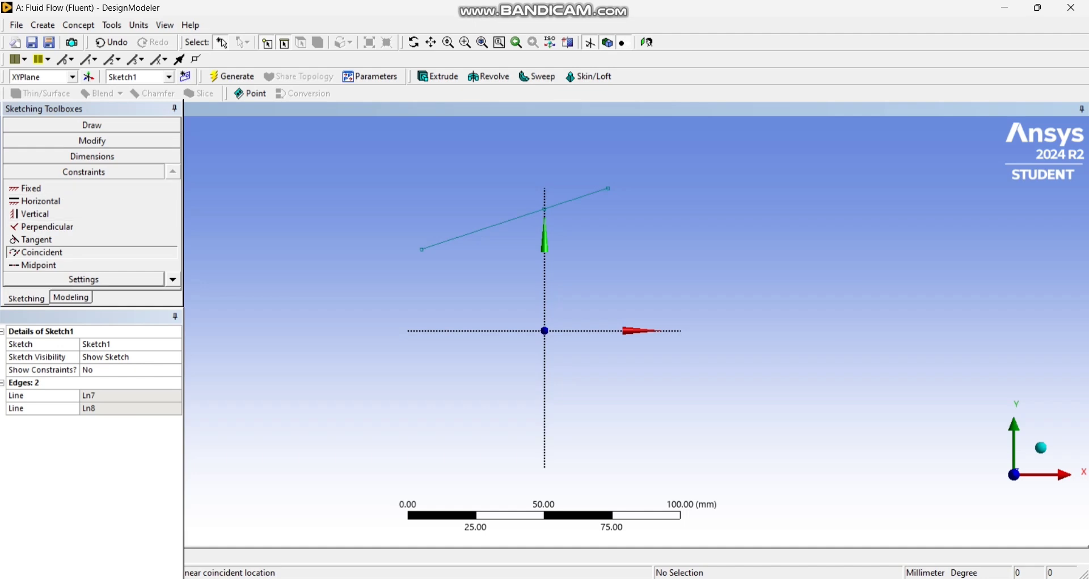
Dimension the sloped segment right of the vertical axis and set its length to 60 mm.
left_click(92, 141)
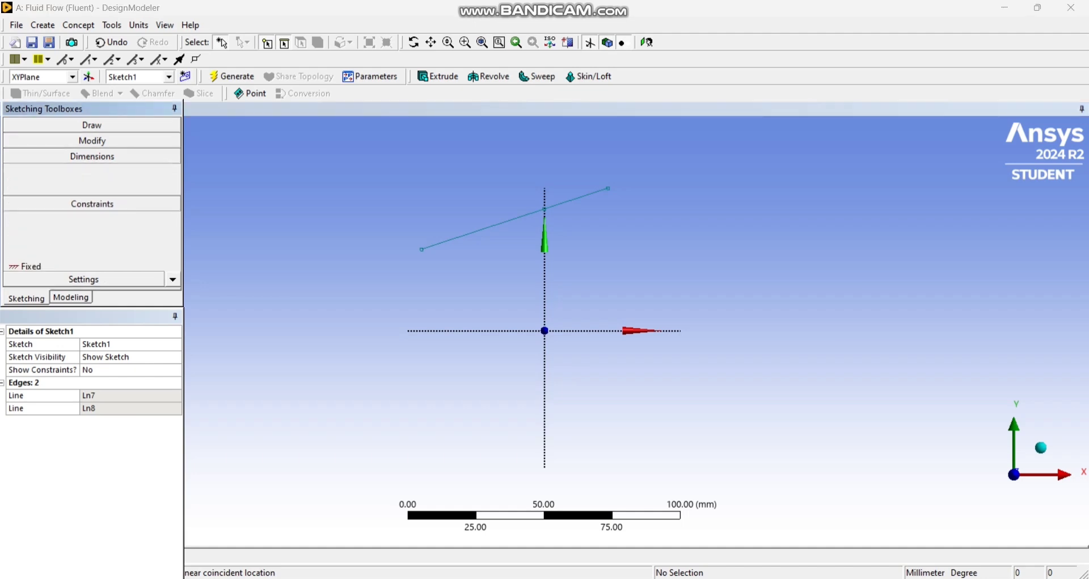
left_click(92, 125)
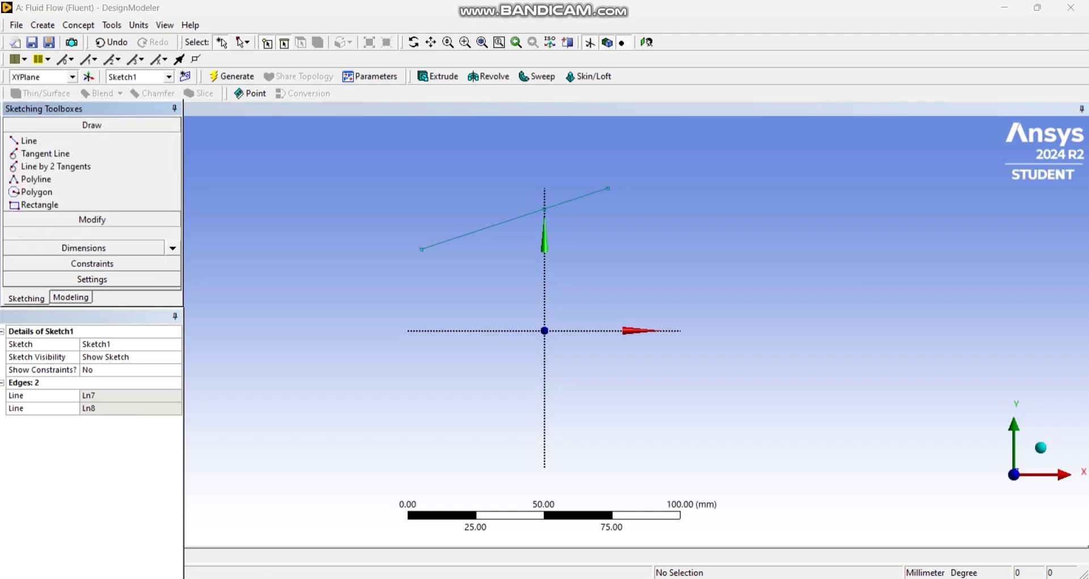
left_click(92, 248)
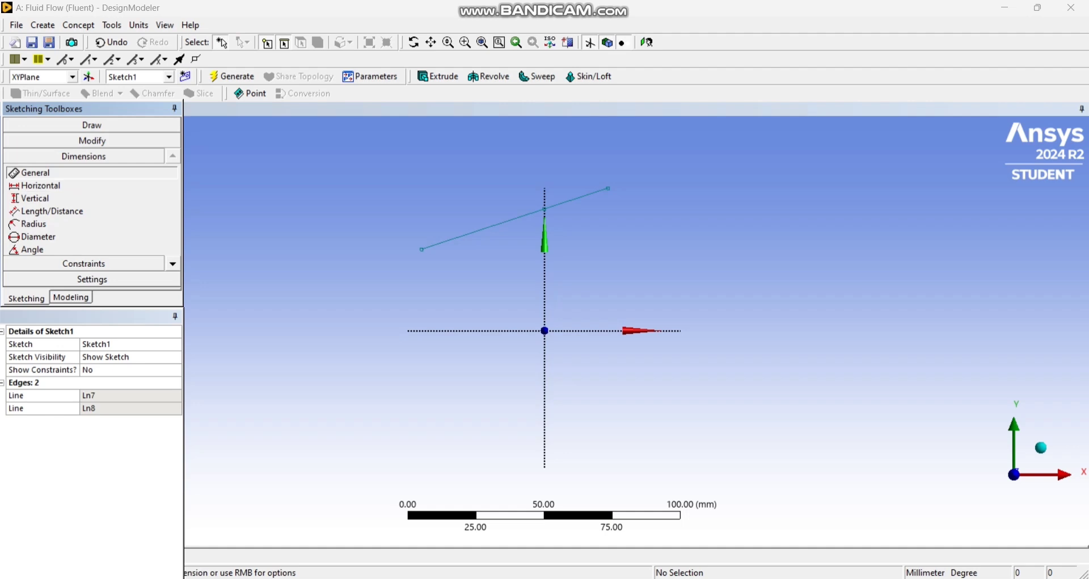
left_click(600, 191)
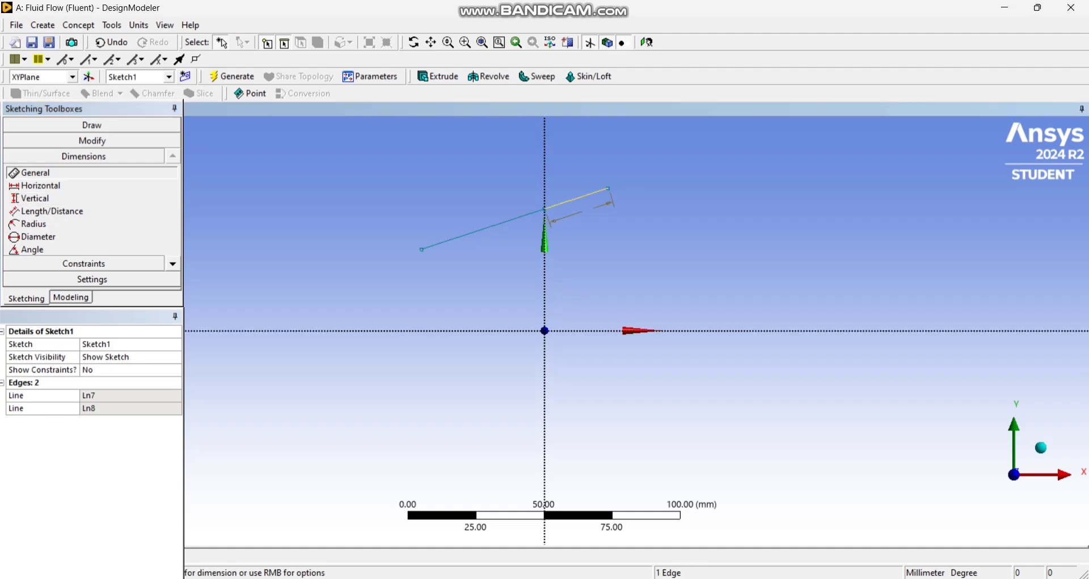
left_click(613, 203)
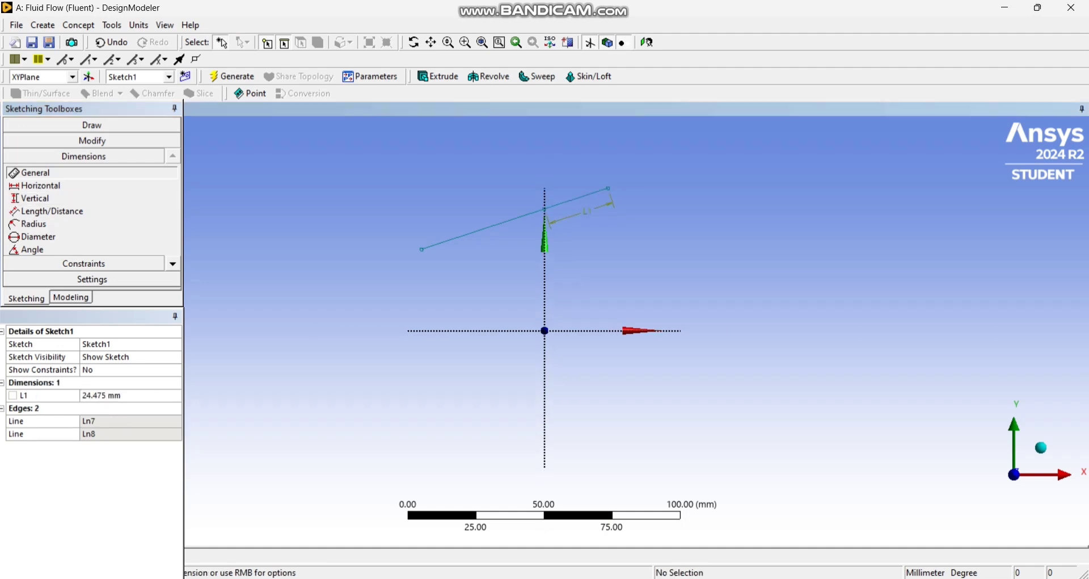
left_click(114, 395)
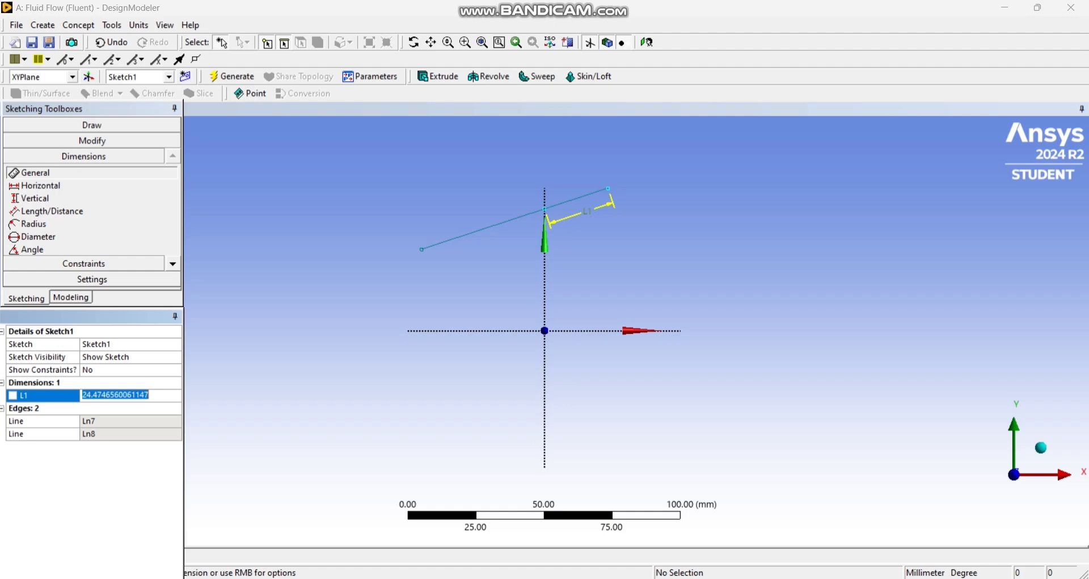
type("60")
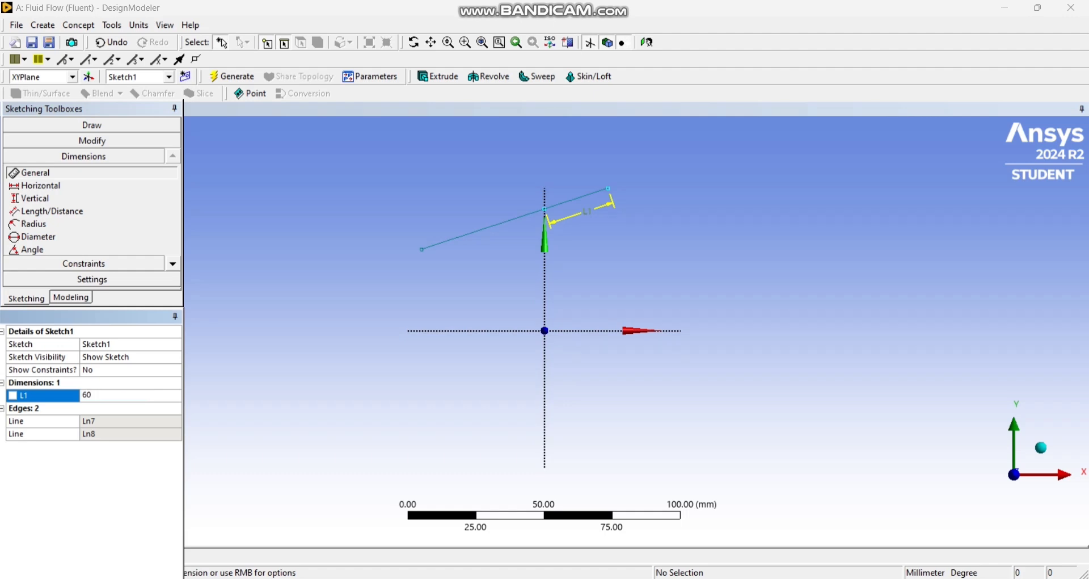
key("Return")
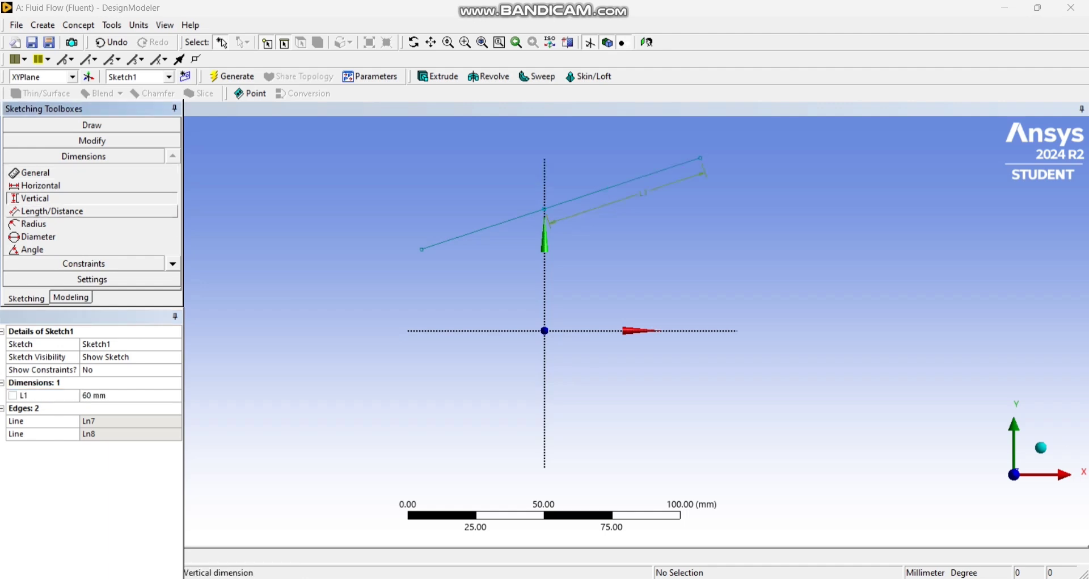
Add a vertical dimension from the horizontal axis to the split point and set it to 25 mm.
left_click(624, 183)
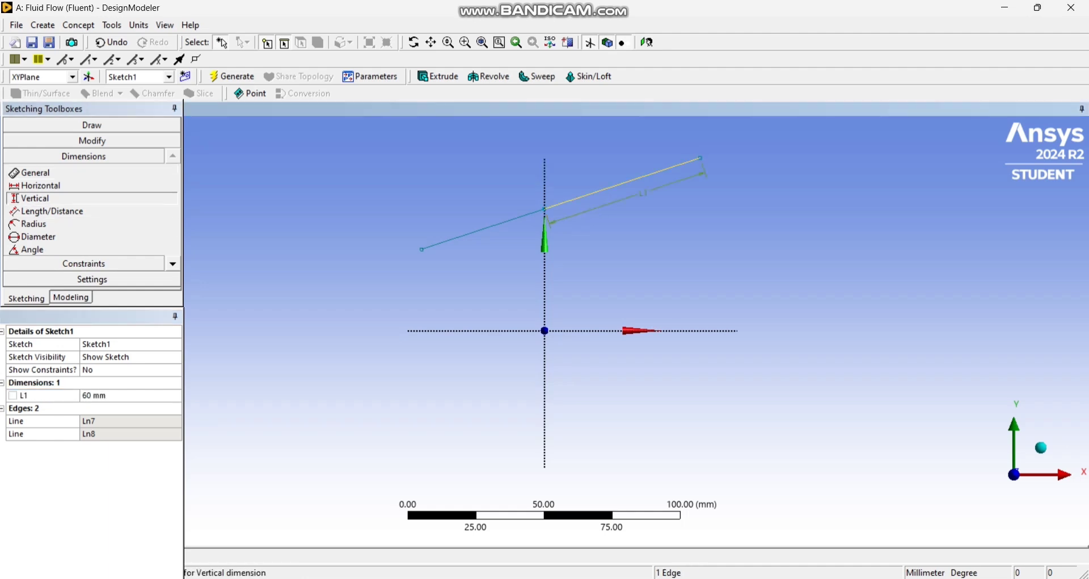
left_click(618, 330)
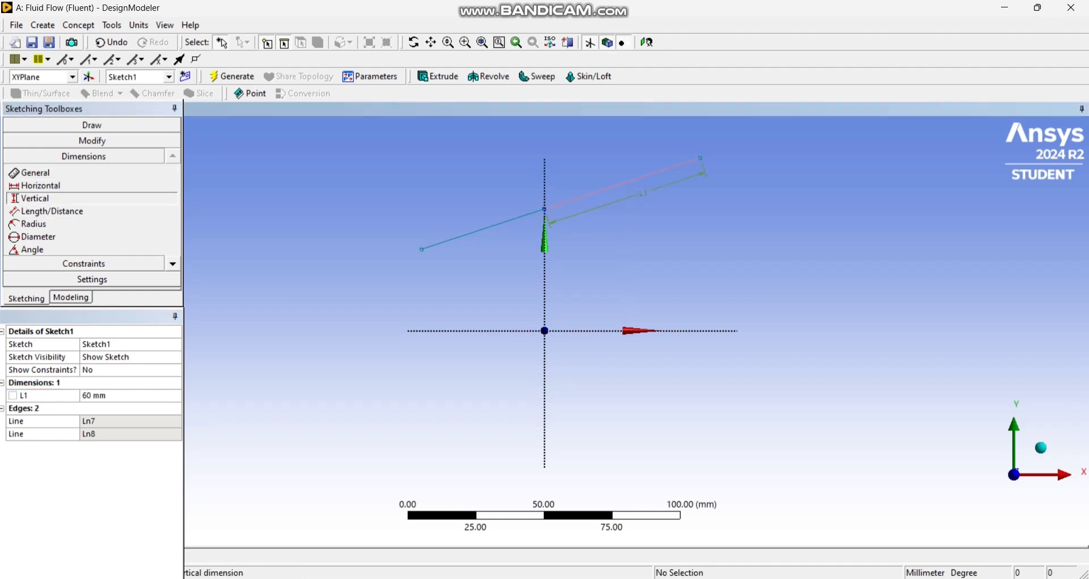
left_click(630, 185)
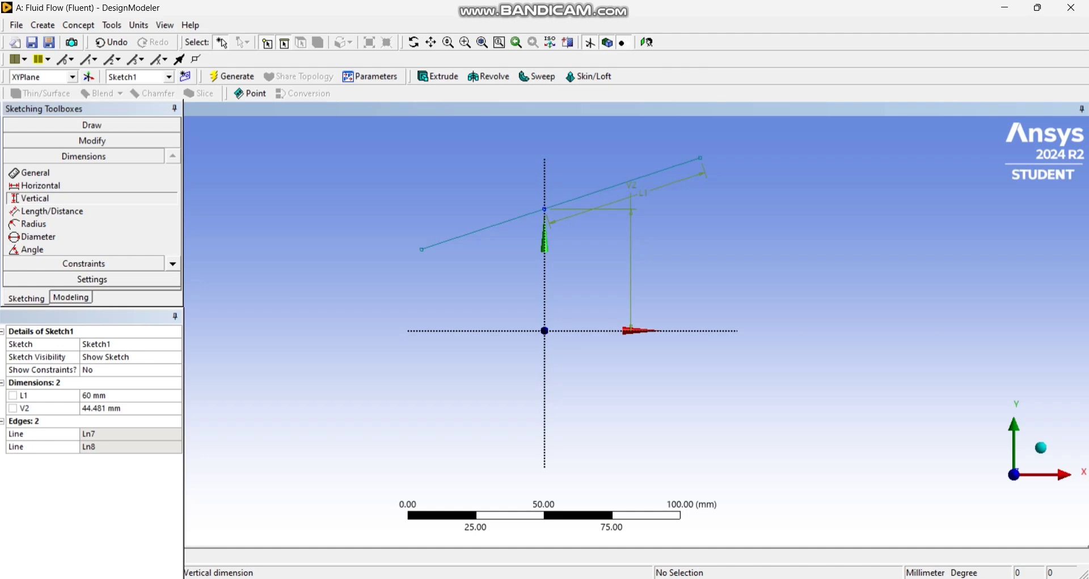
left_click(114, 408)
type("25")
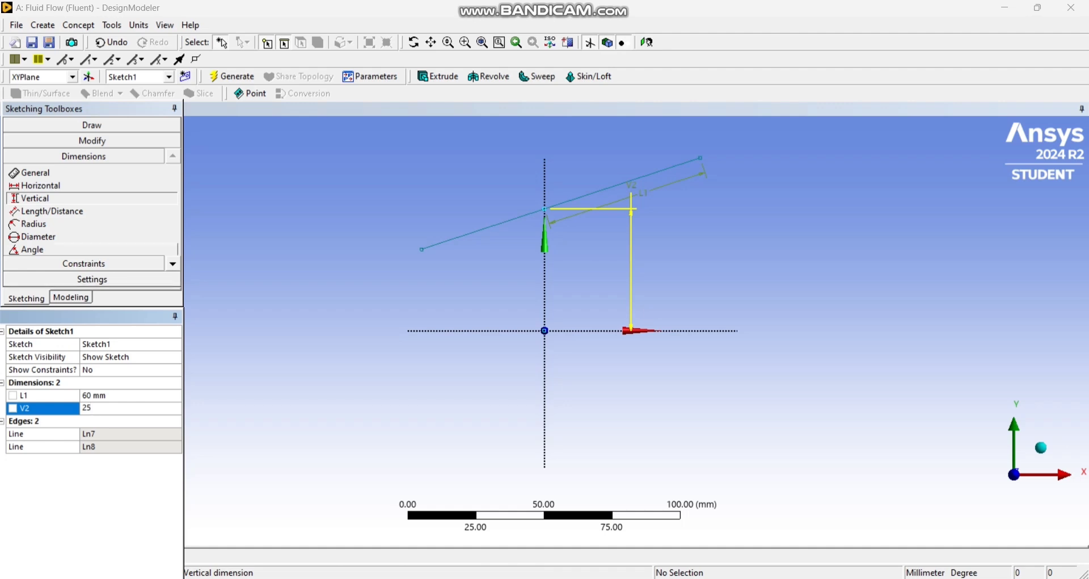
Add an angle dimension between the right sloped segment and the horizontal axis, switching to the alternate acute angle.
left_click(33, 250)
left_click(630, 235)
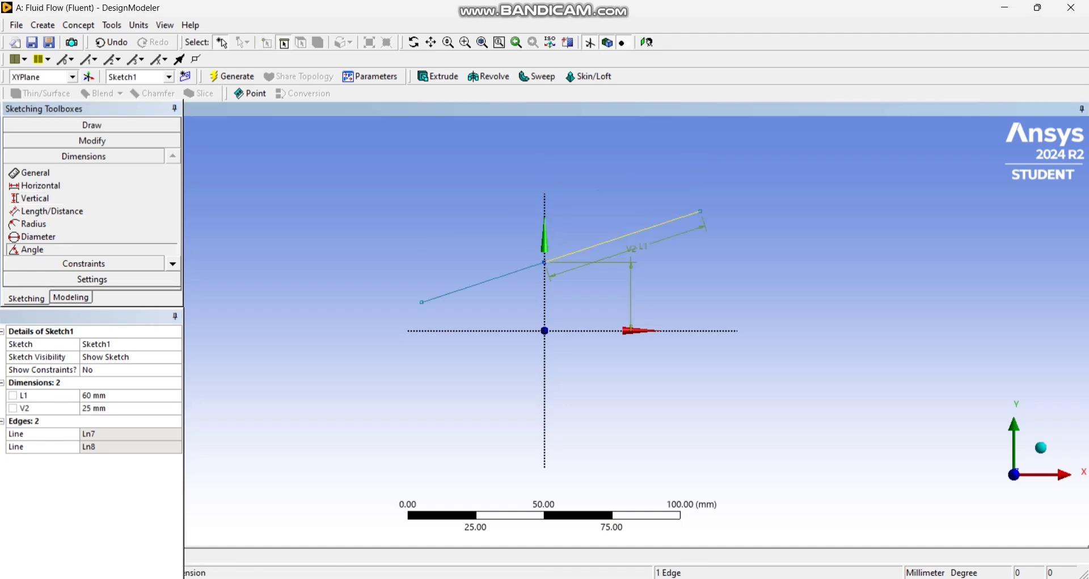
left_click(674, 331)
right_click(669, 267)
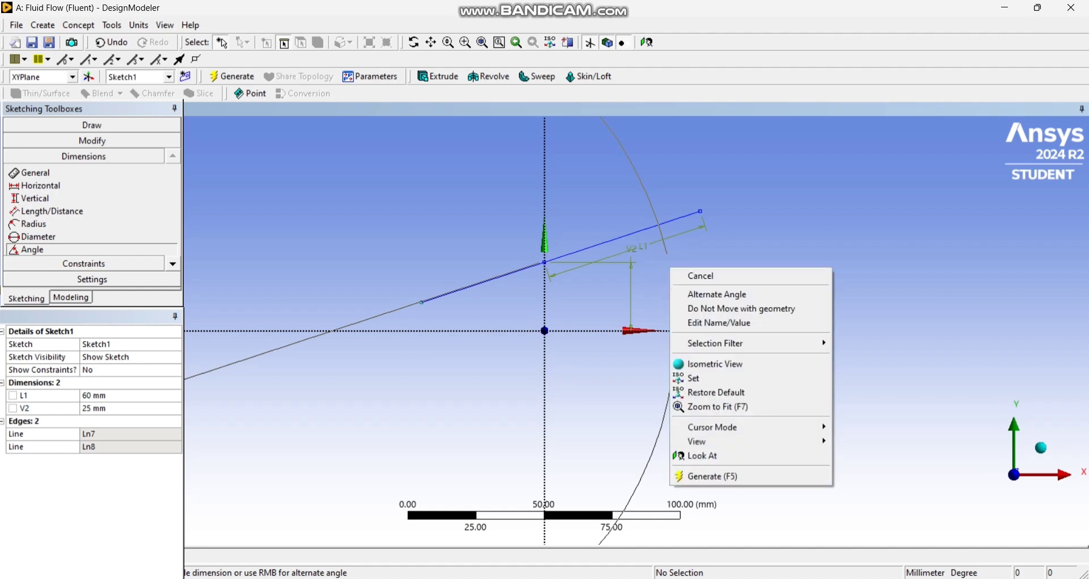
left_click(717, 294)
right_click(664, 262)
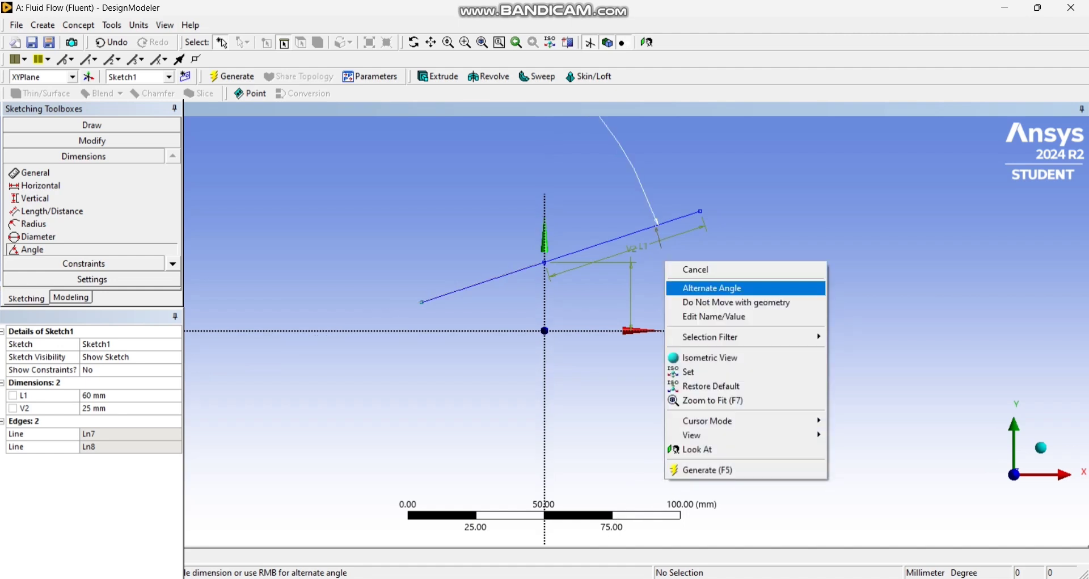
left_click(718, 288)
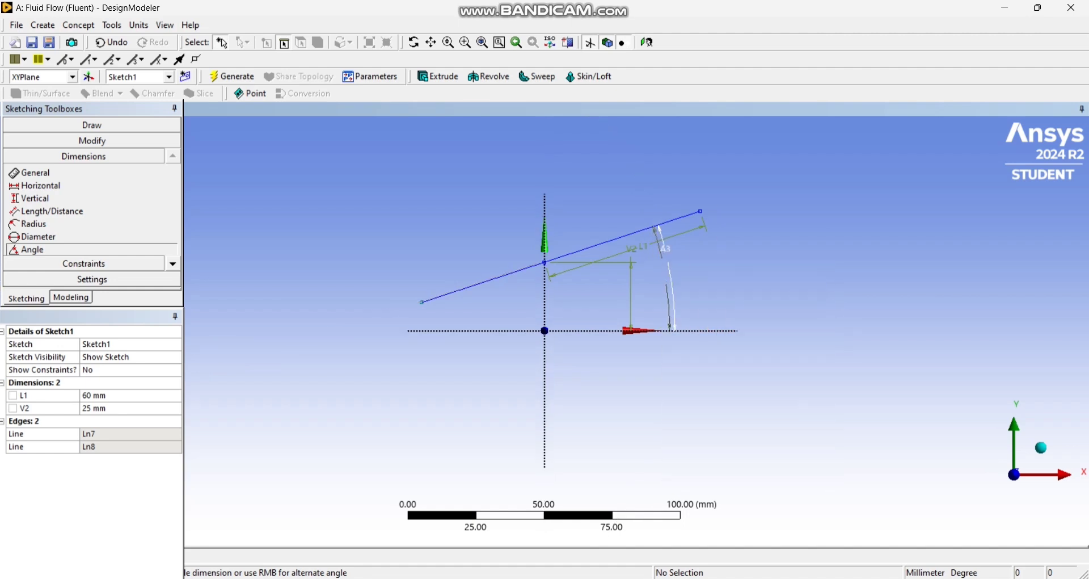
left_click(667, 271)
Set the split point's vertical dimension V2 to 20 mm.
left_click(101, 408)
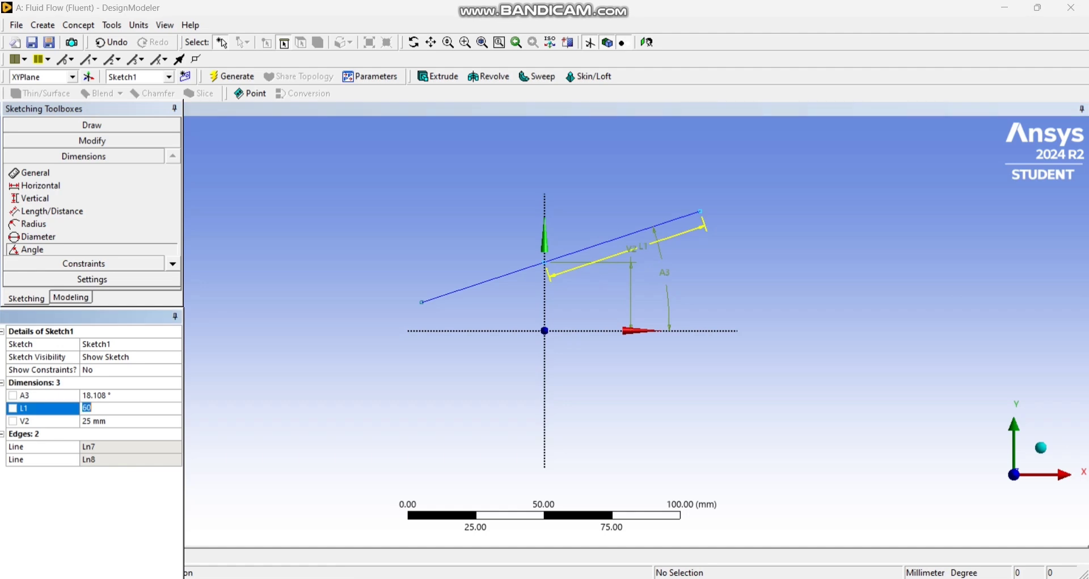
left_click(101, 421)
type("20")
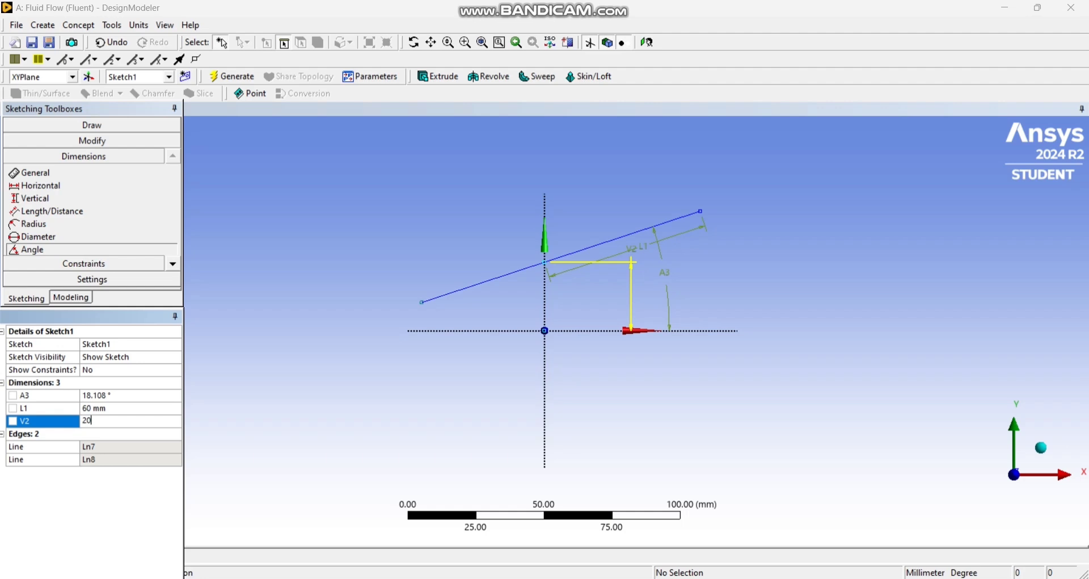
key("Return")
scroll(17, 250, "down", 1)
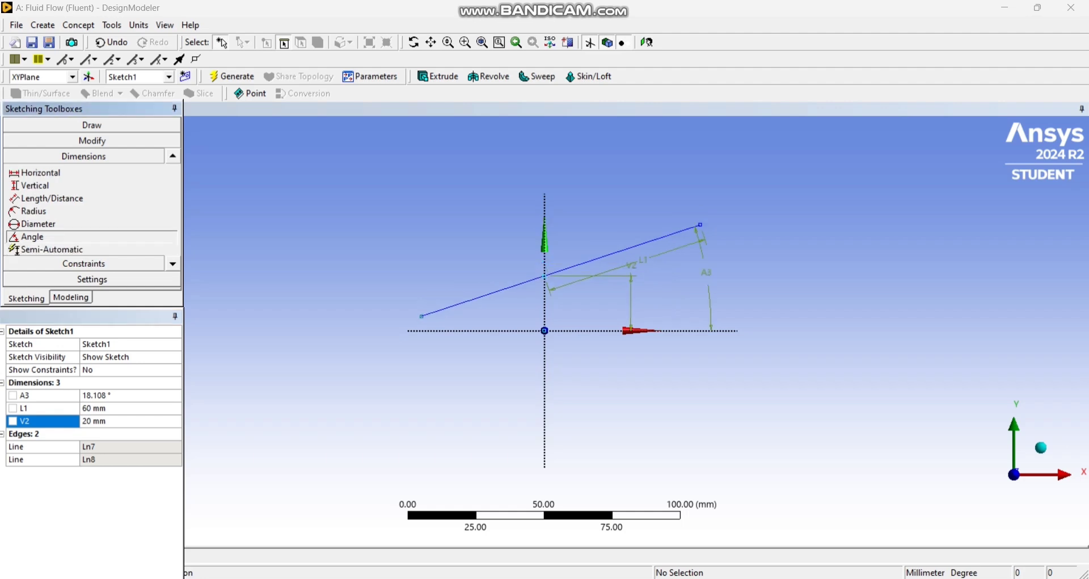
scroll(91, 211, "down", 4)
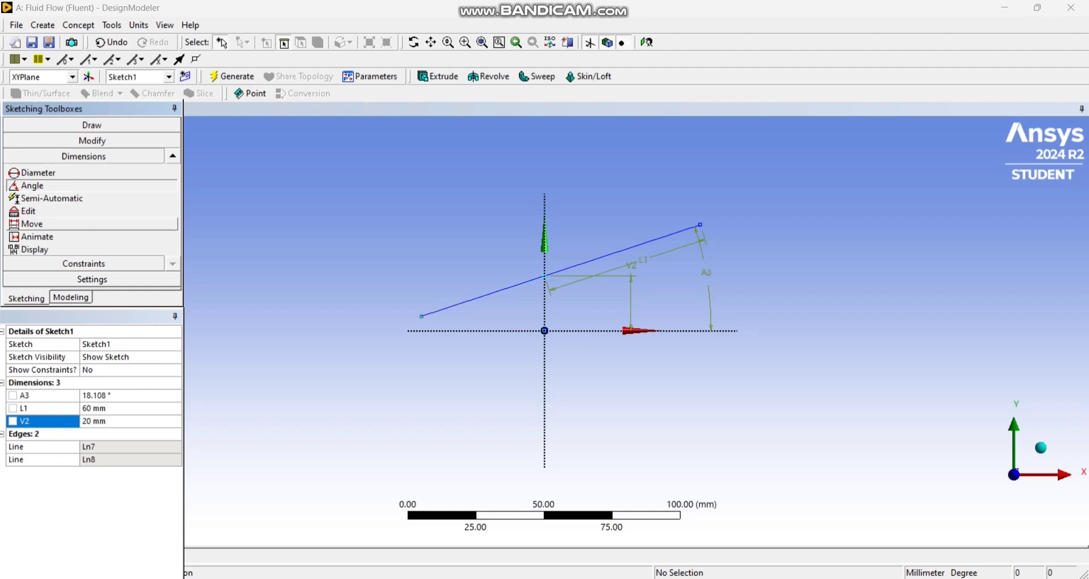
left_click(92, 141)
left_click(173, 248)
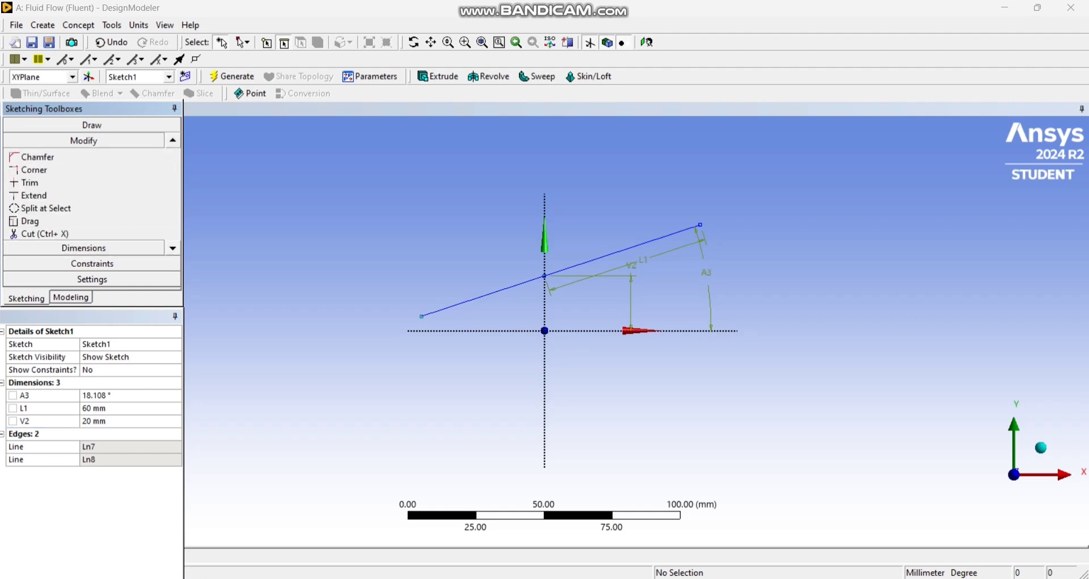
left_click(172, 248)
left_click(173, 248)
left_click(172, 248)
left_click(173, 248)
left_click(172, 248)
left_click(172, 248)
left_click(172, 247)
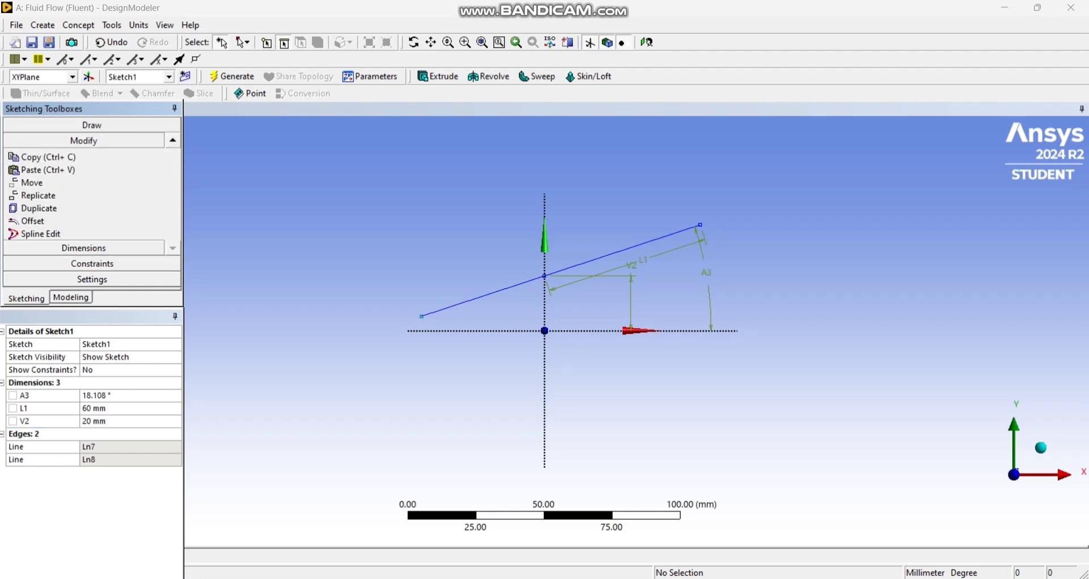
Apply an Equal Length constraint between the right and left sloped line segments.
left_click(92, 263)
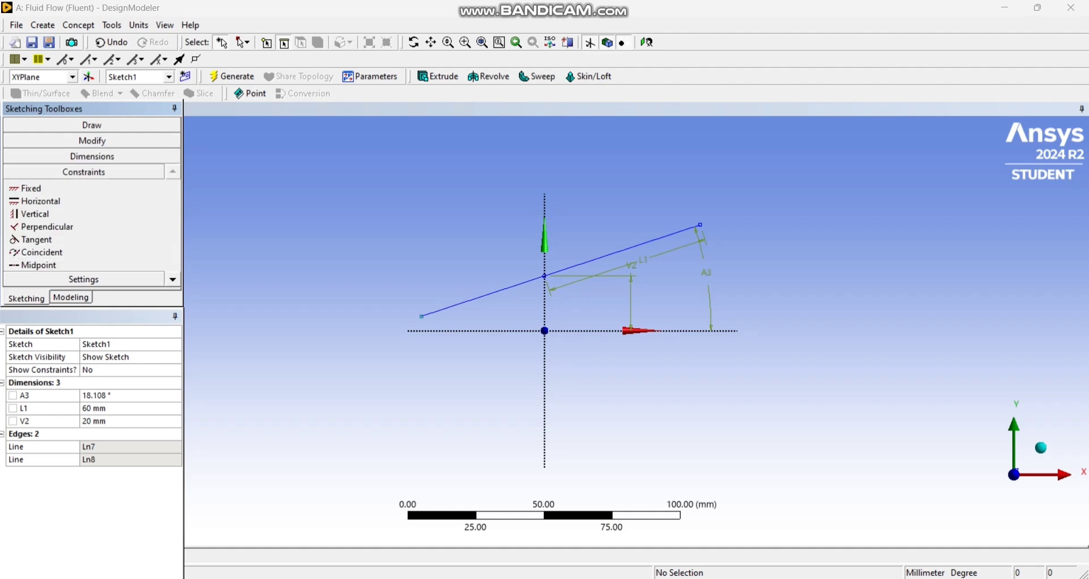
scroll(15, 264, "down", 7)
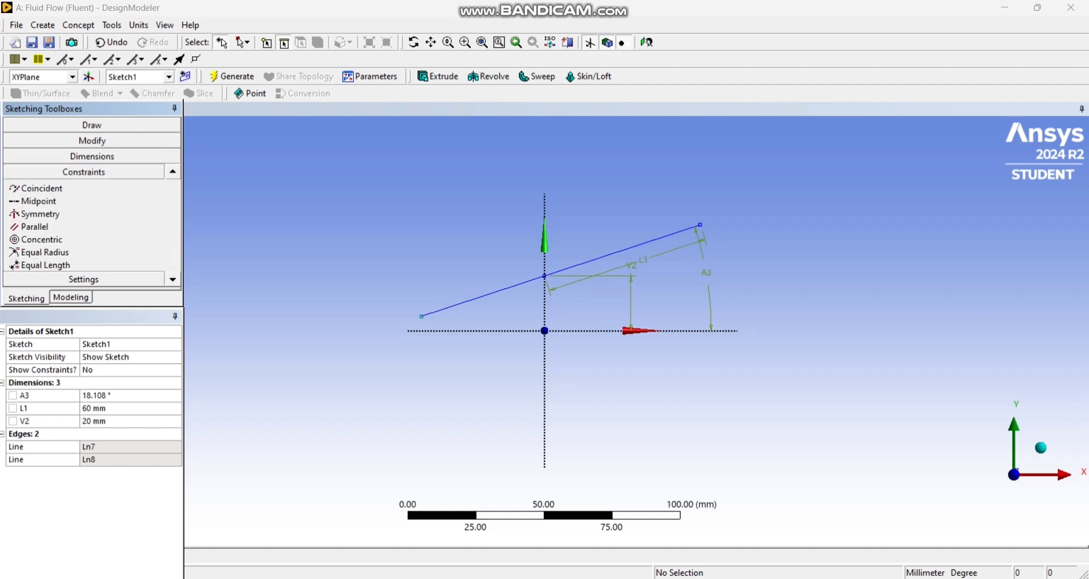
left_click(40, 265)
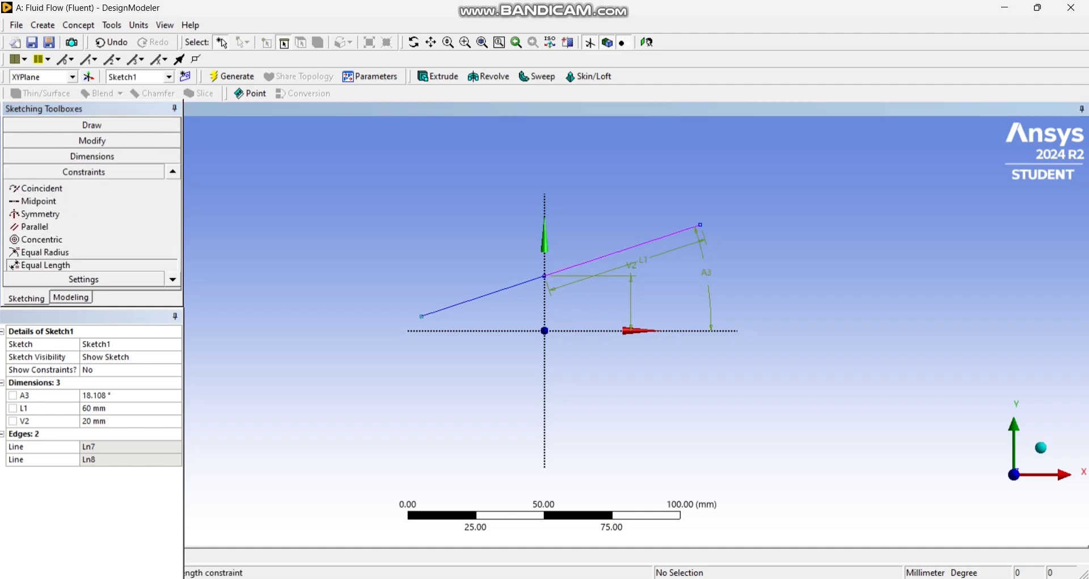
left_click(482, 296)
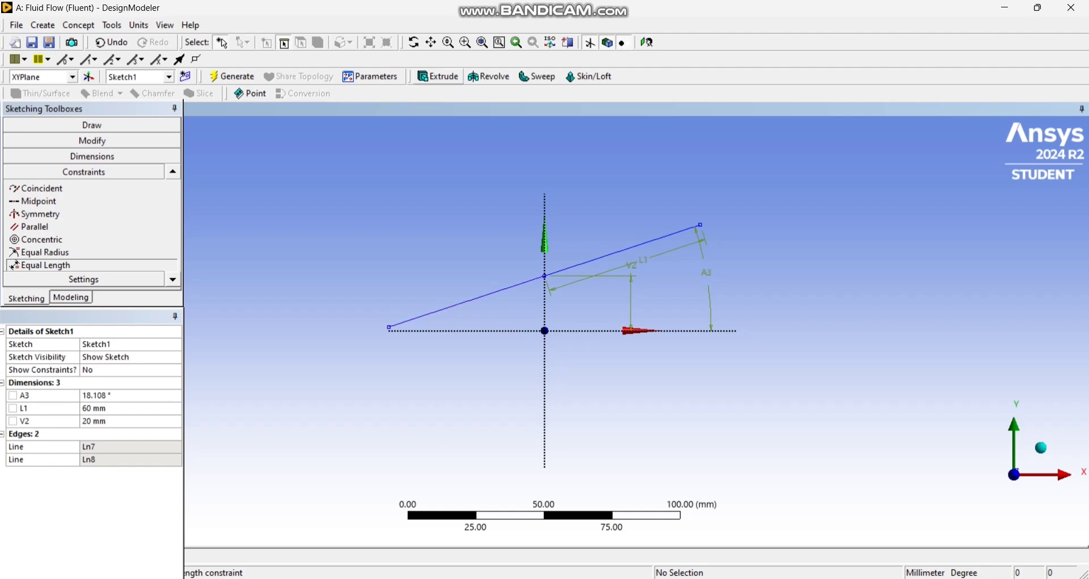
Create an Extrude feature from Sketch1 with a depth of 225 mm.
left_click(438, 77)
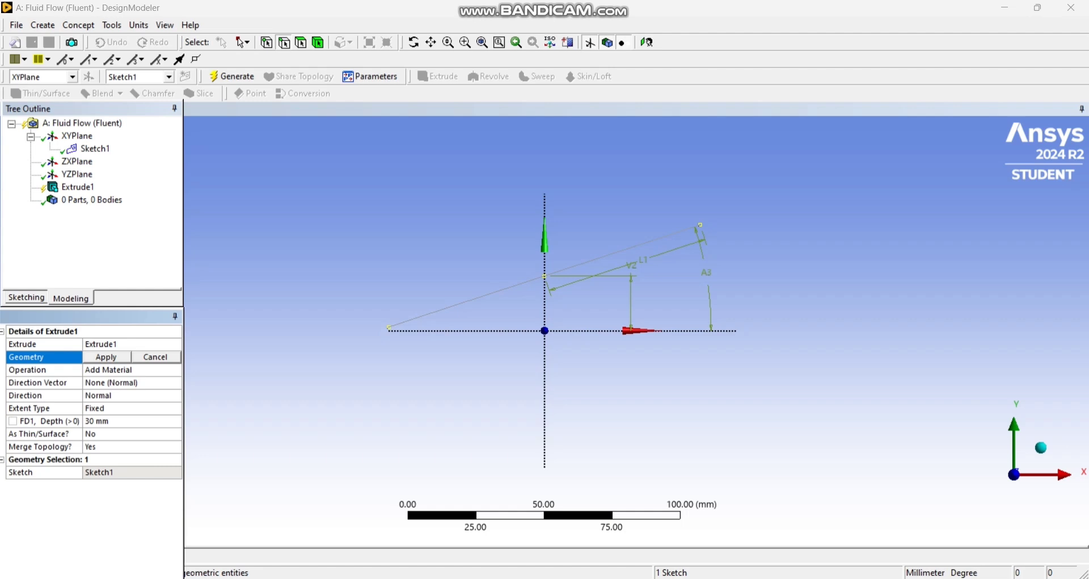
left_click(106, 357)
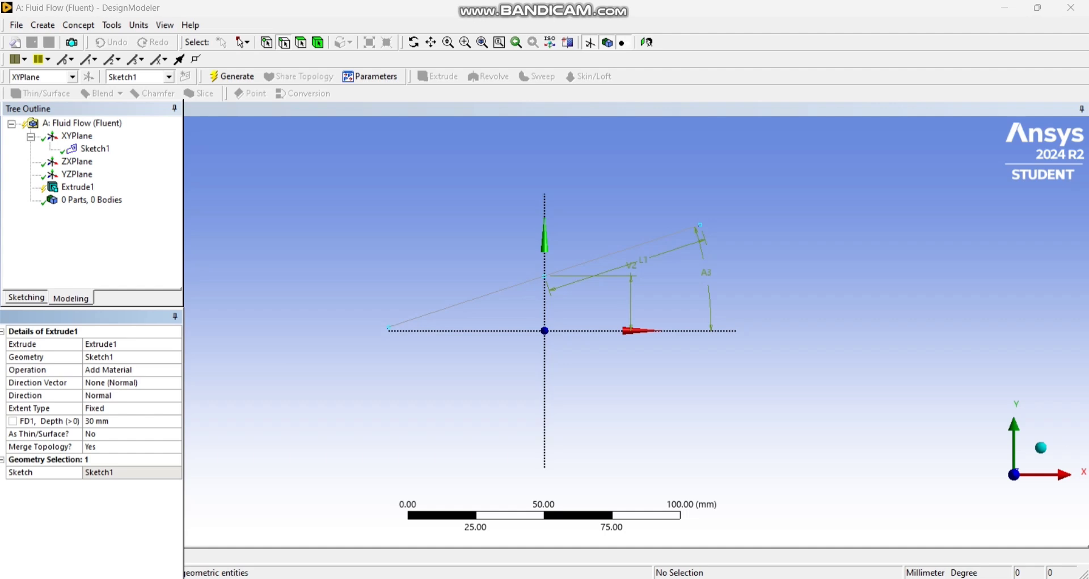
left_click(114, 420)
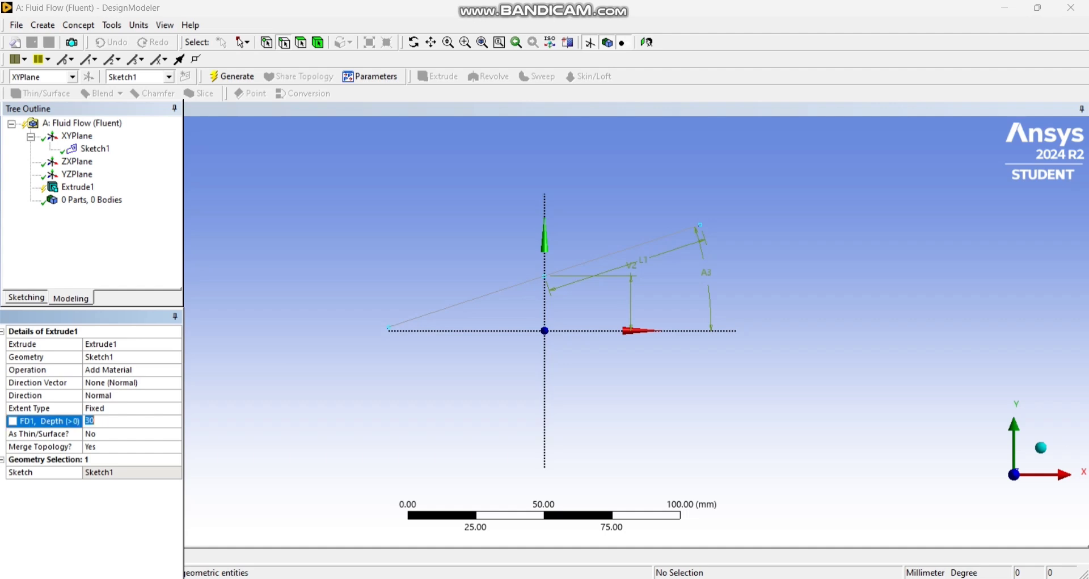
type("225")
key("Return")
Make the extrusion a thin body with 3 mm inward and 3 mm outward thickness and generate it.
left_click(175, 434)
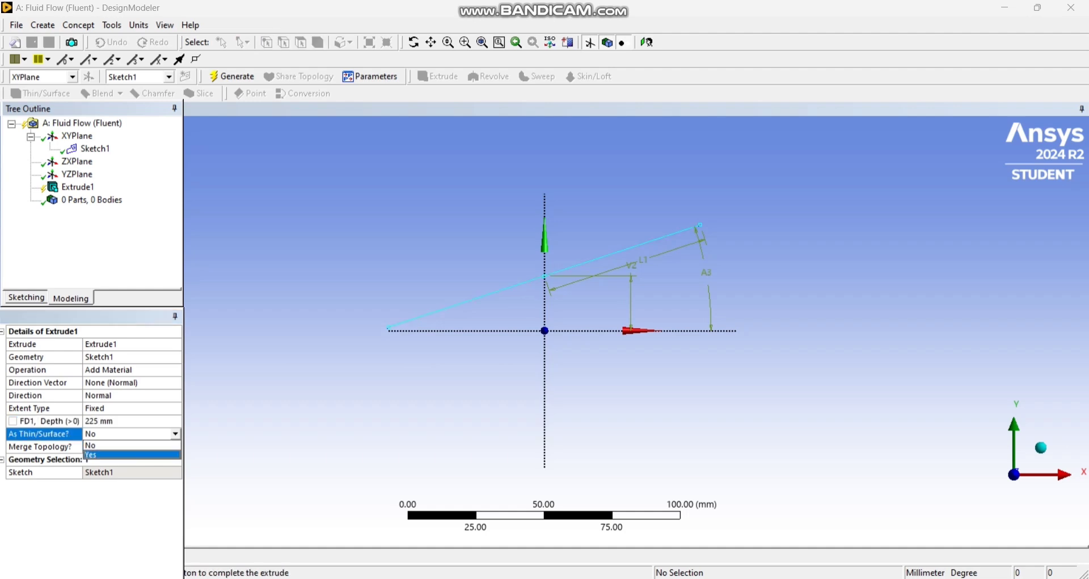
left_click(131, 454)
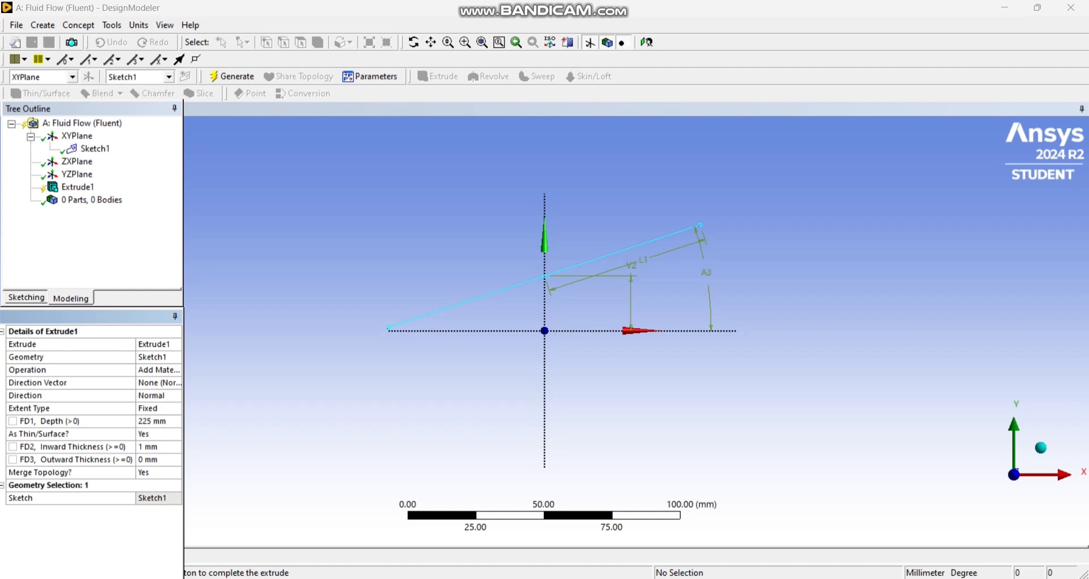
left_click(159, 446)
type("3")
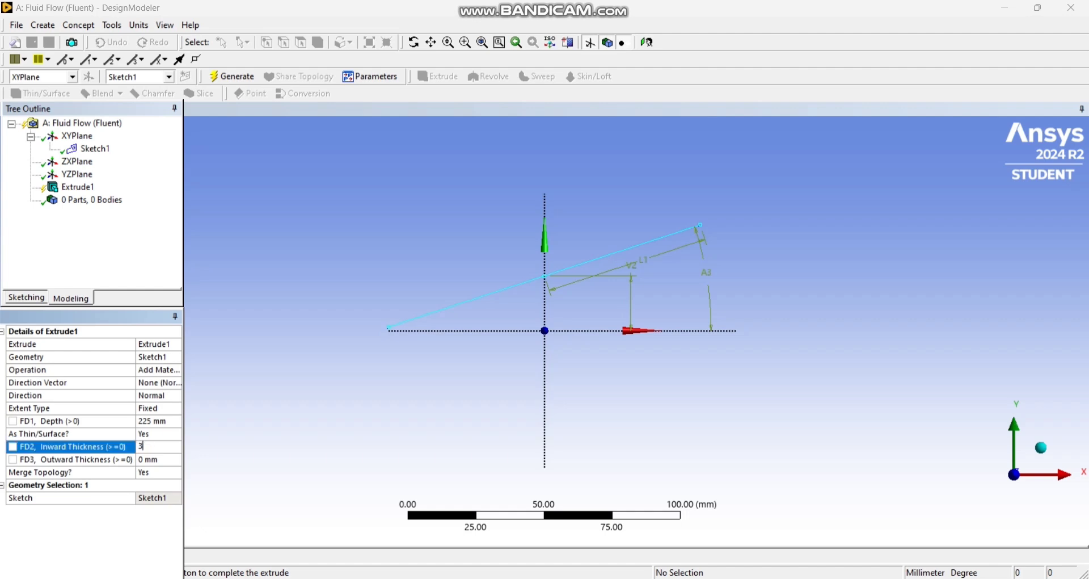
key("Tab")
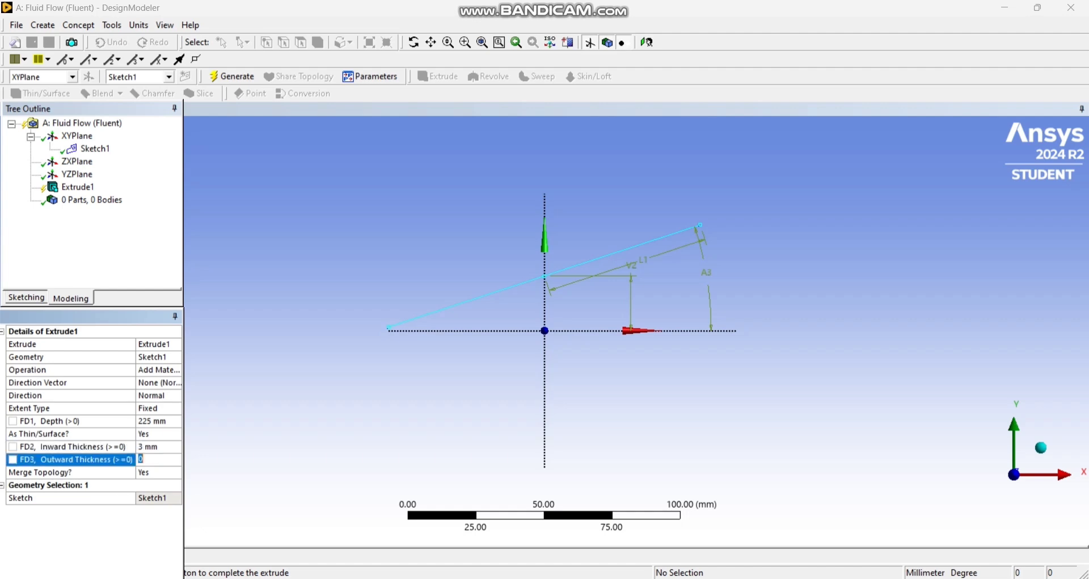
type("3")
left_click(232, 76)
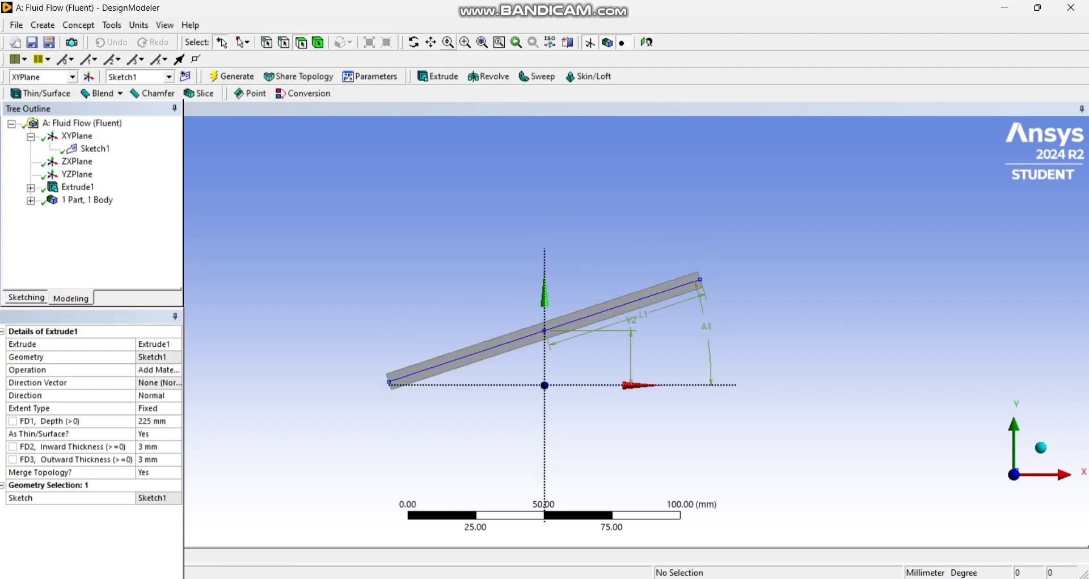
Add a 37 mm fixed-radius blend to the two short corner edges at the plate's end away from the sketch and generate it.
left_click(414, 42)
mouse_move(533, 266)
left_mouse_down()
mouse_move(546, 328)
mouse_move(541, 278)
left_mouse_up()
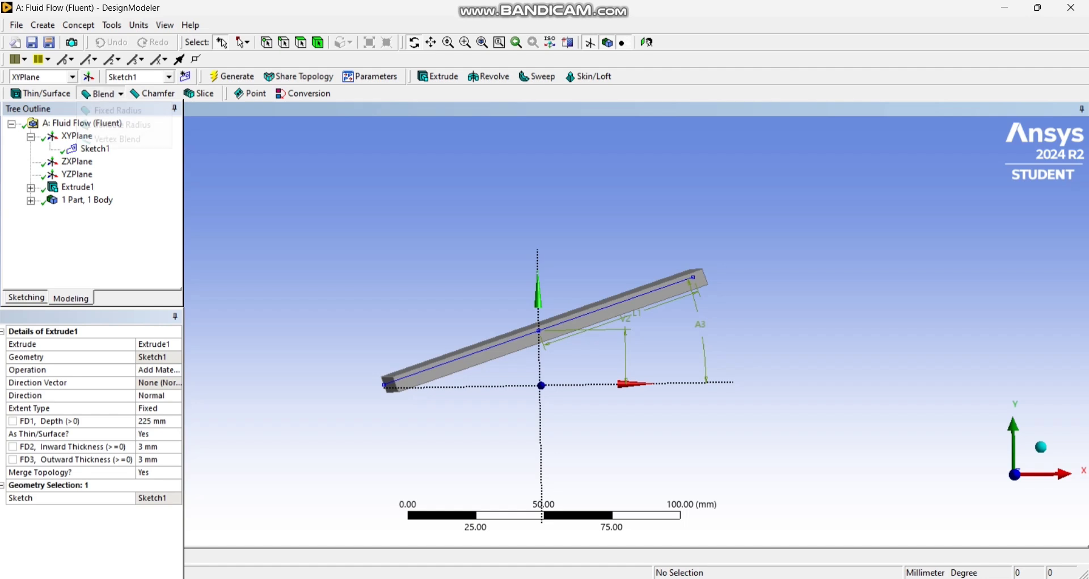
left_click(101, 94)
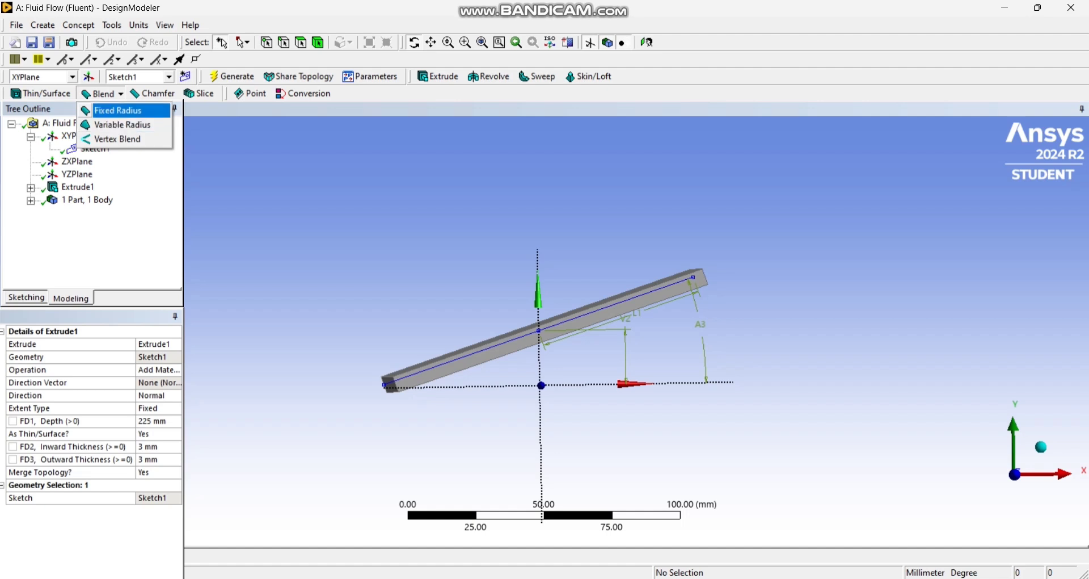
left_click(119, 110)
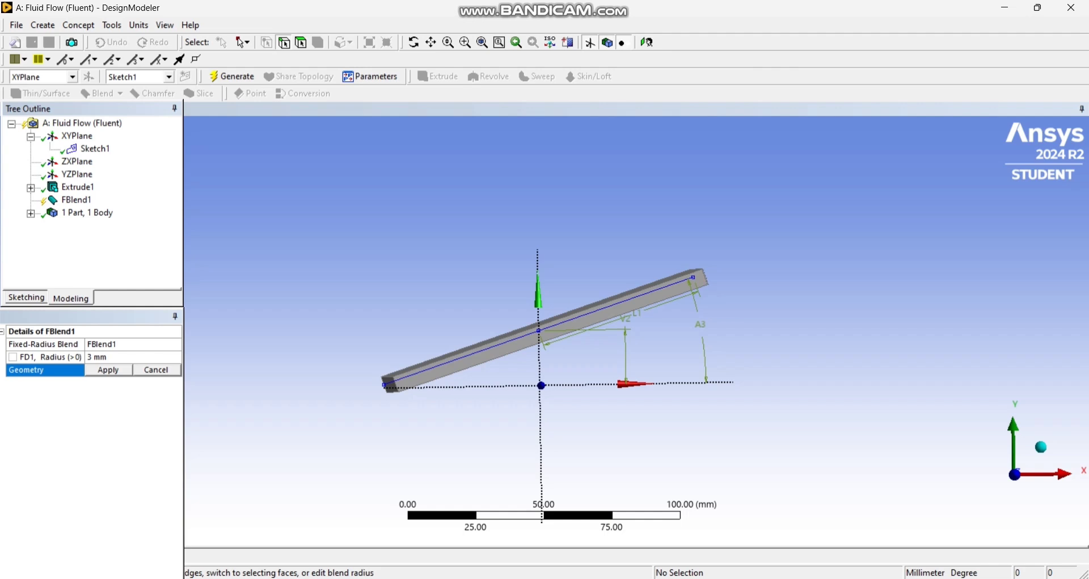
left_click(705, 277)
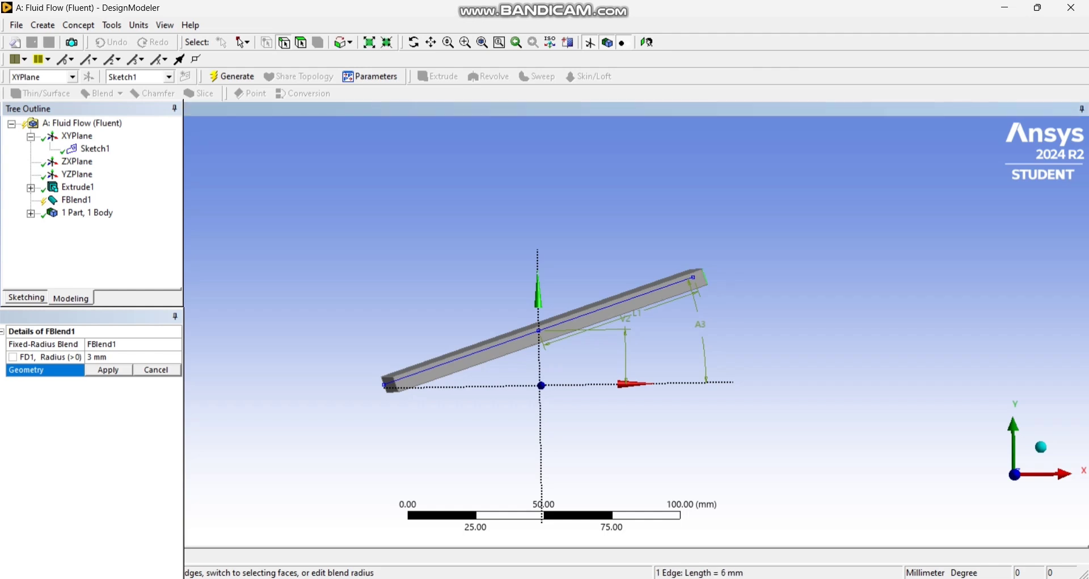
left_click(395, 385, "ctrl")
left_click(108, 370)
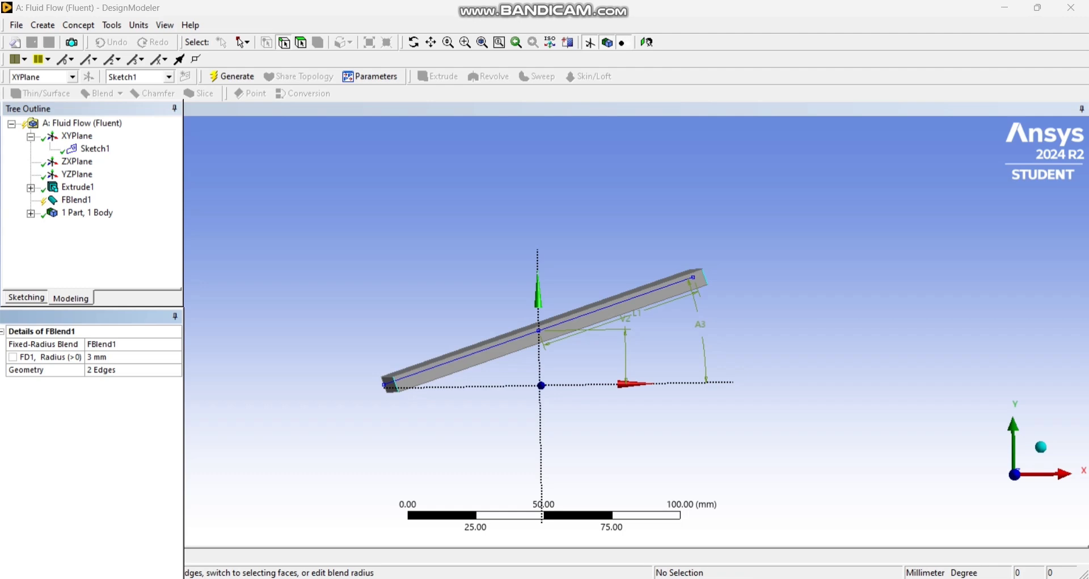
left_click(108, 357)
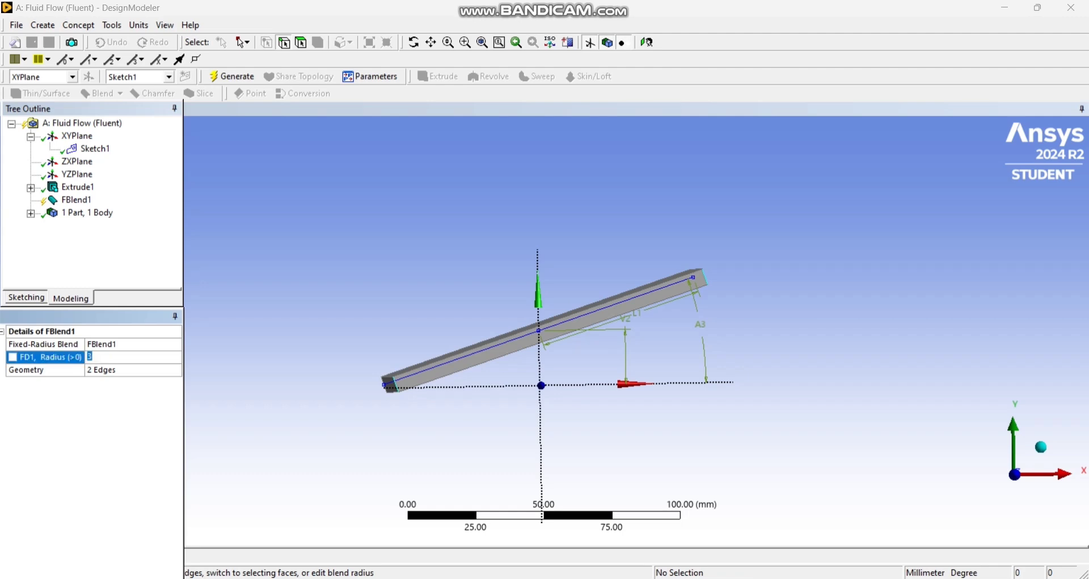
type("37")
left_click(232, 77)
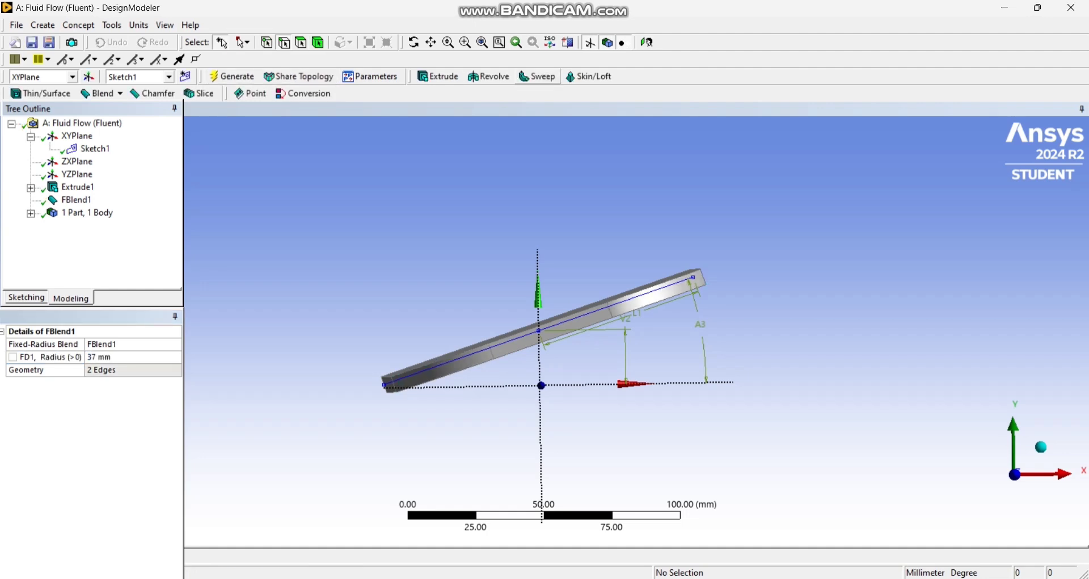
Create a pattern feature of the blended plate body and set its pattern type to Circular.
left_click(414, 43)
mouse_move(534, 272)
left_mouse_down()
mouse_move(545, 352)
mouse_move(525, 238)
mouse_move(518, 272)
left_mouse_up()
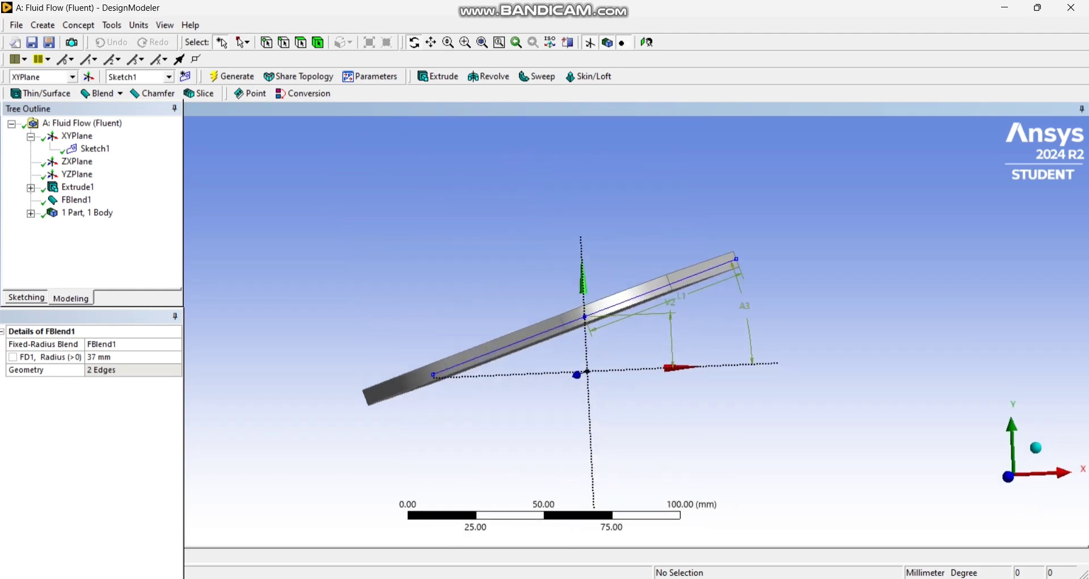
left_click_drag(517, 272, 502, 297)
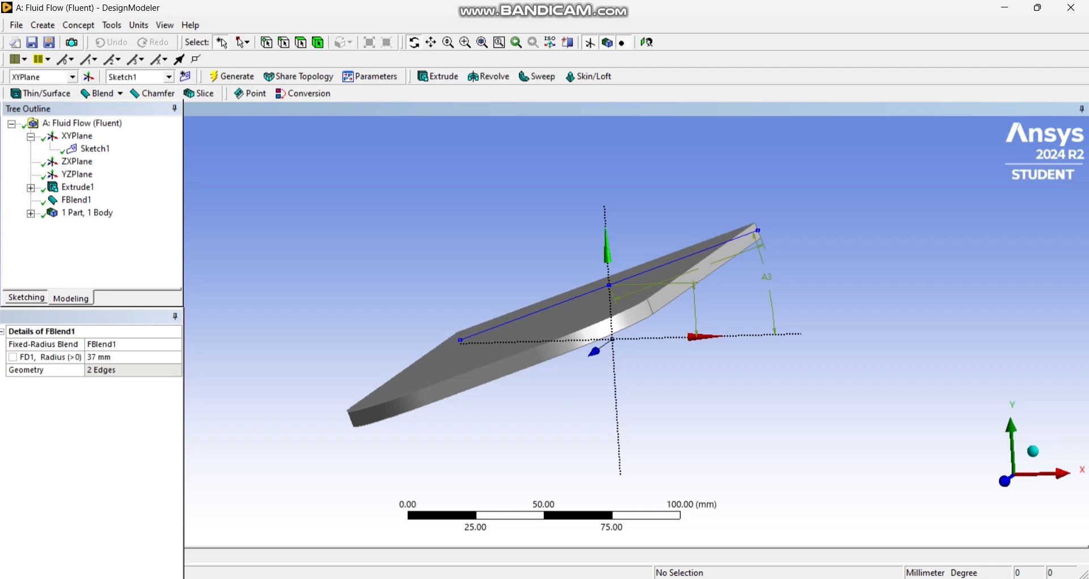
left_click(43, 25)
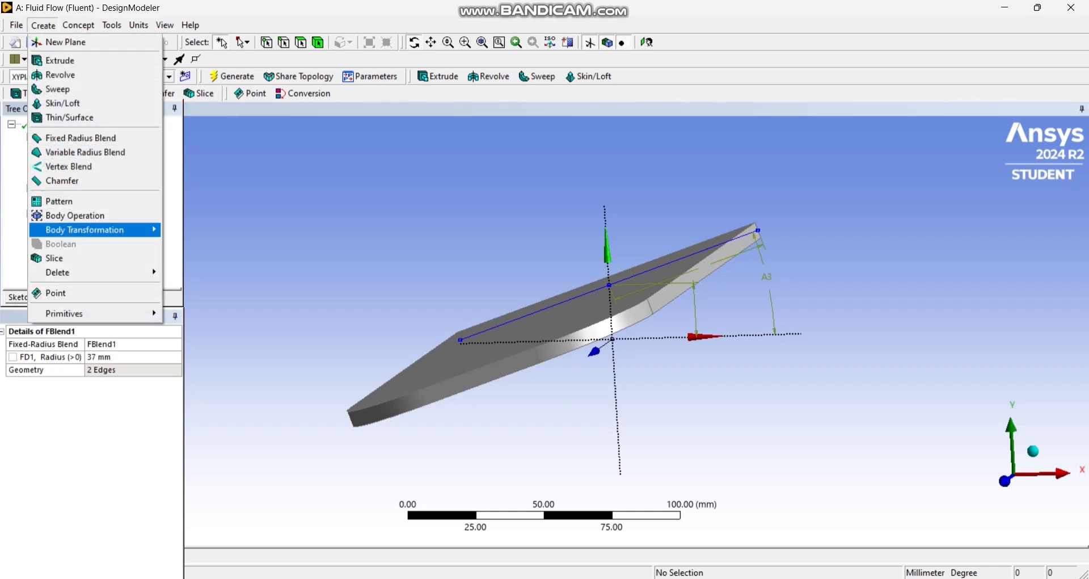
left_click(56, 201)
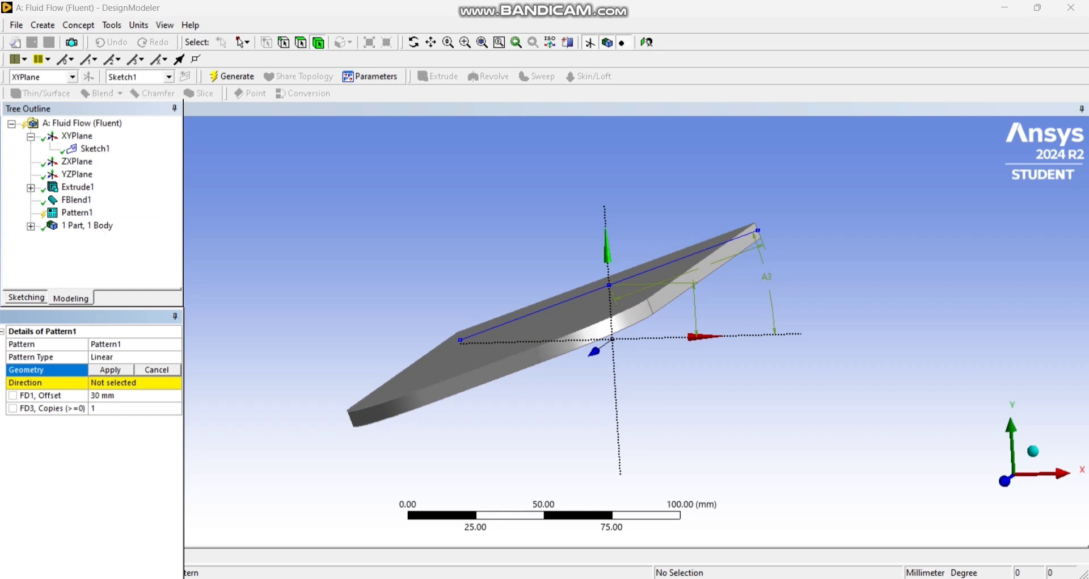
left_click(111, 370)
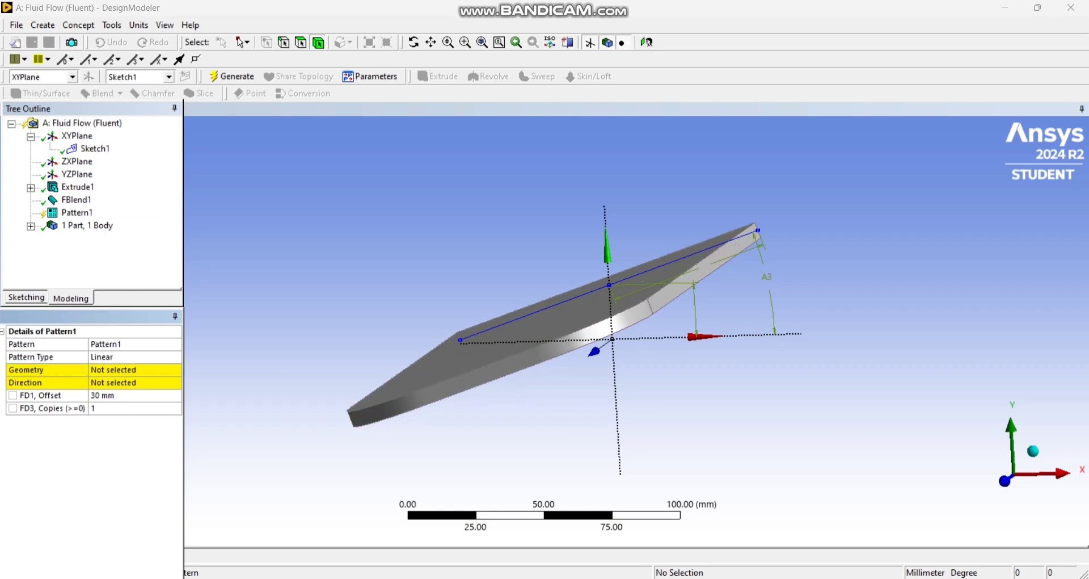
left_click(558, 324)
left_click(113, 369)
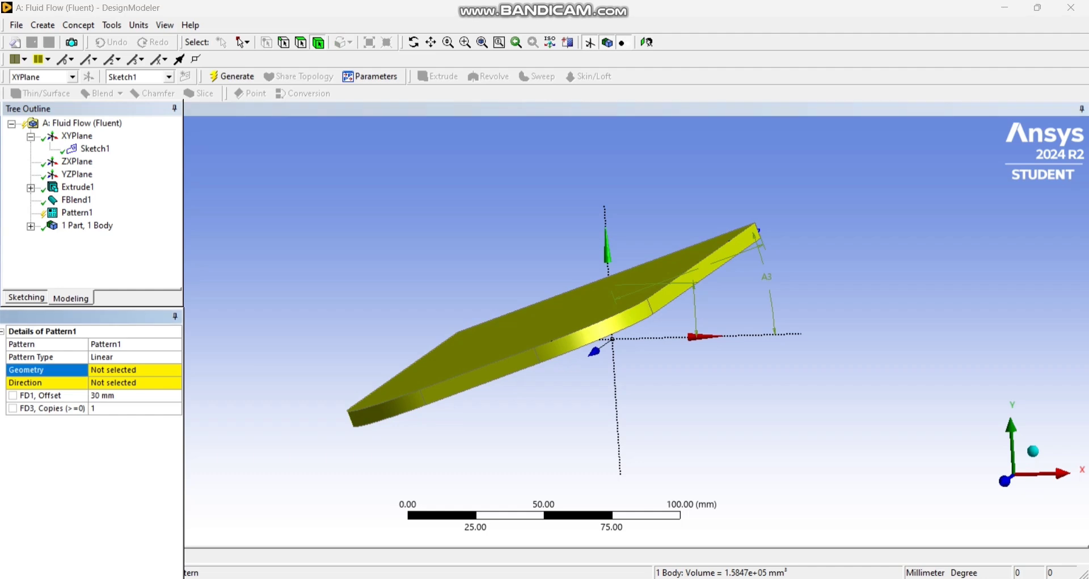
left_click(112, 370)
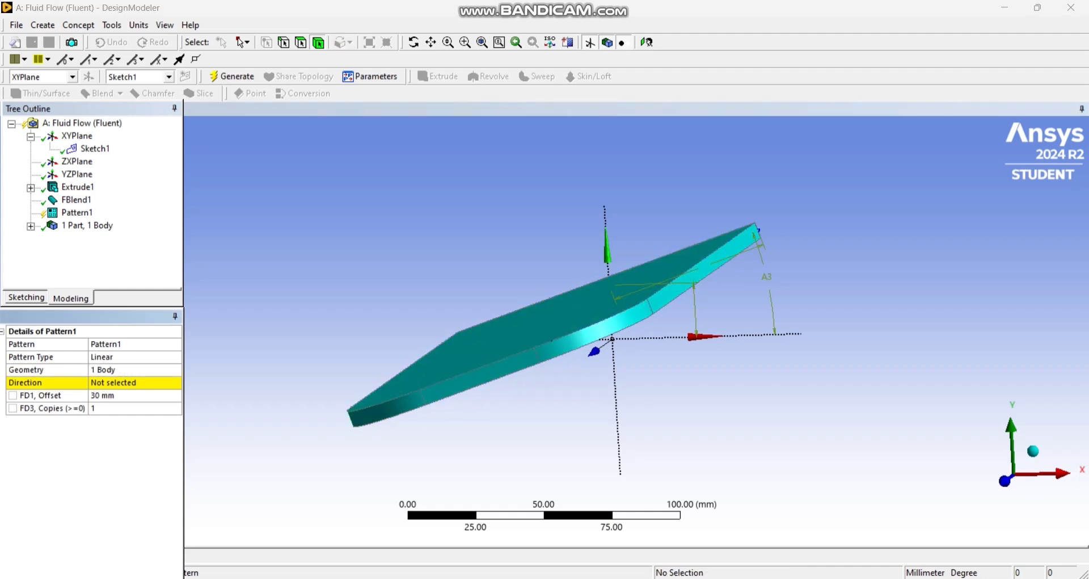
left_click(116, 357)
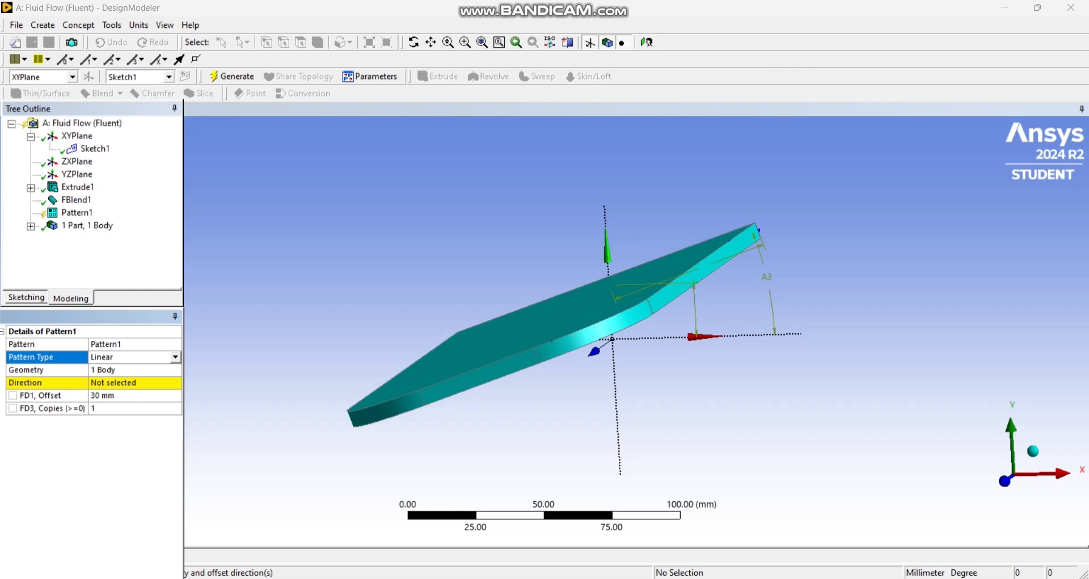
left_click(175, 357)
left_click(113, 377)
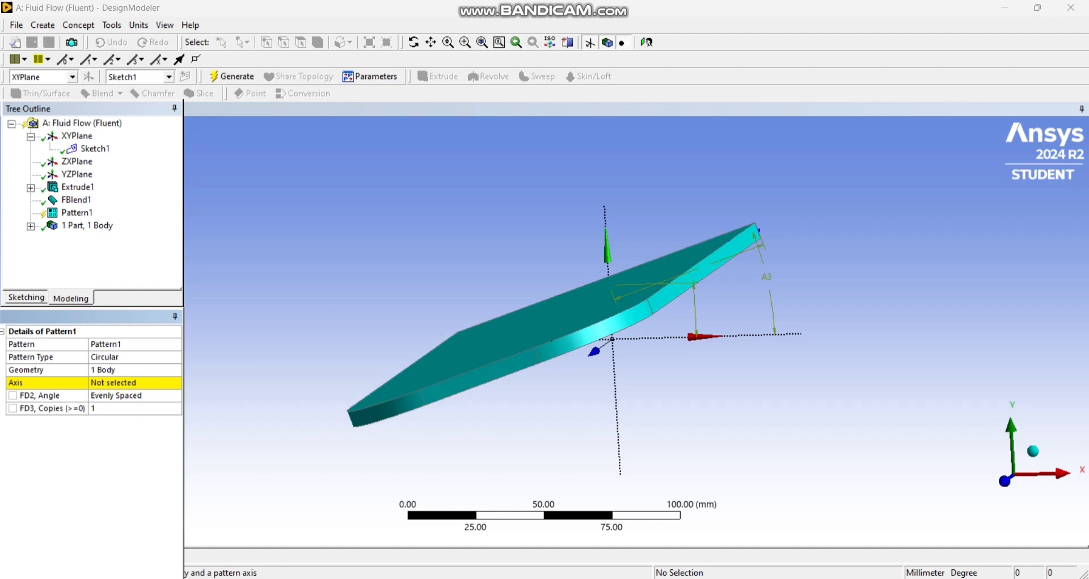
Assign the vertical Y axis line of the XYPlane as the circular pattern's axis.
left_click(414, 42)
left_click_drag(613, 329, 519, 342)
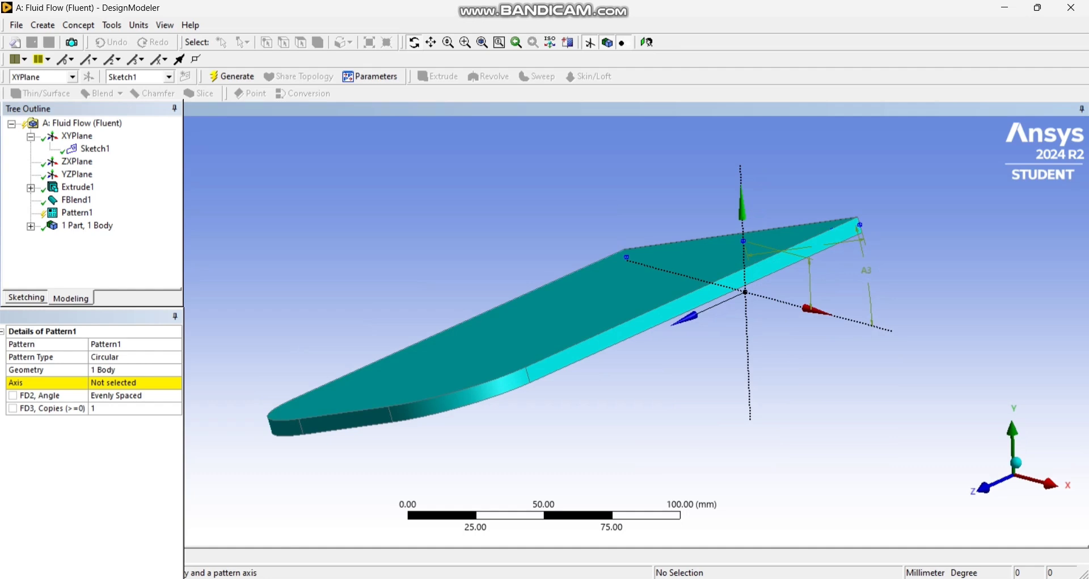
left_click(114, 382)
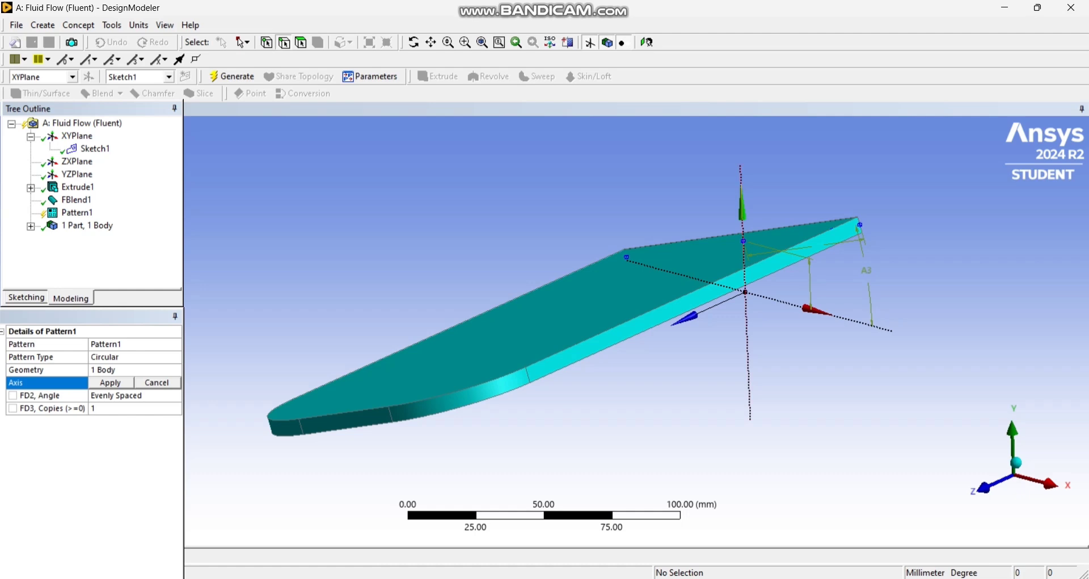
left_click(738, 289)
left_click(110, 382)
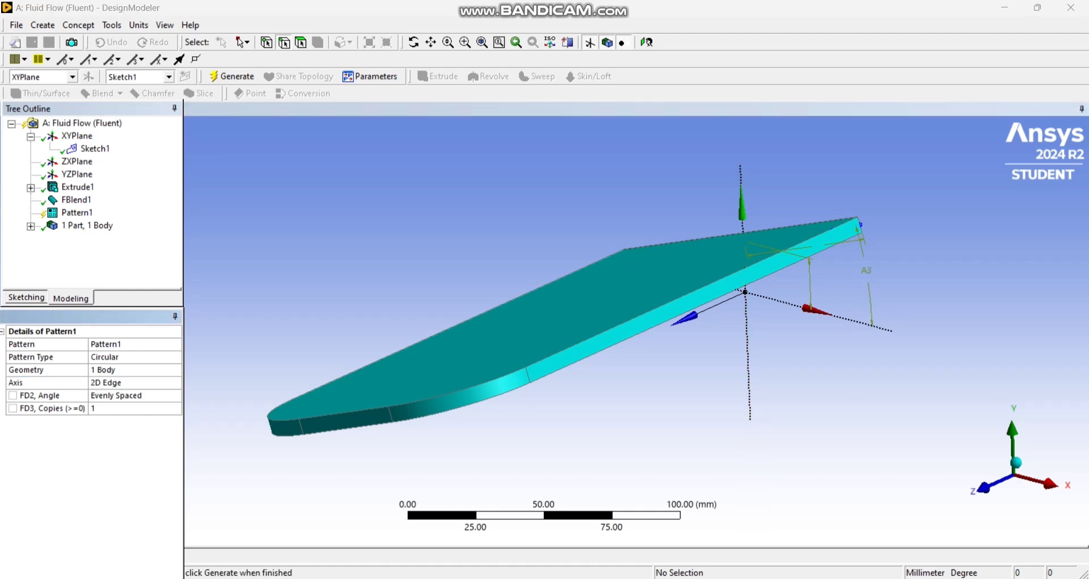
Set the circular pattern's number of copies to 3 and generate the blades.
scroll(637, 331, "down", 1)
left_click(114, 409)
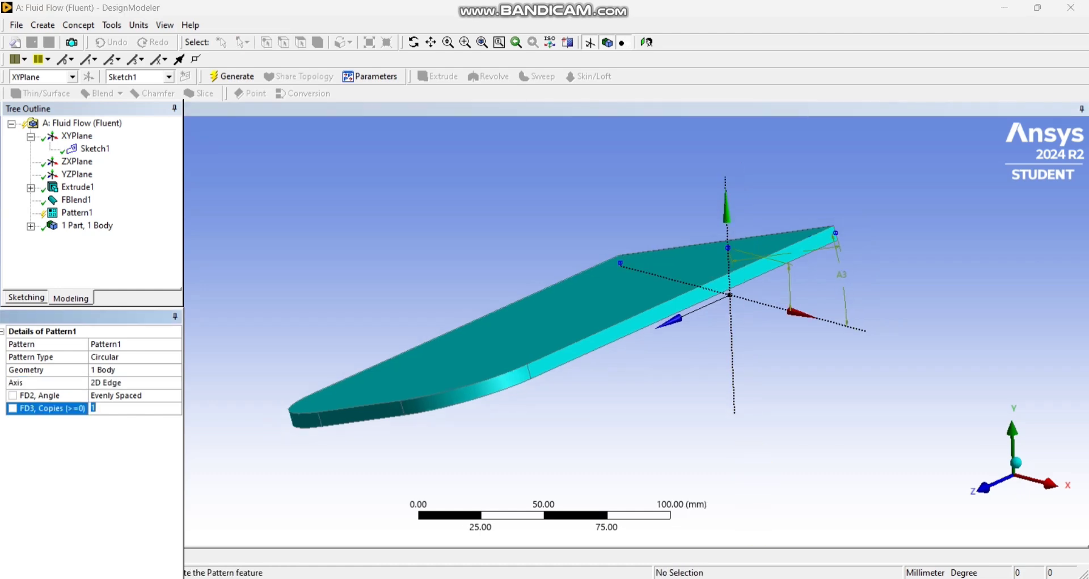
type("3")
left_click(232, 77)
scroll(636, 331, "up", 2)
scroll(637, 331, "down", 5)
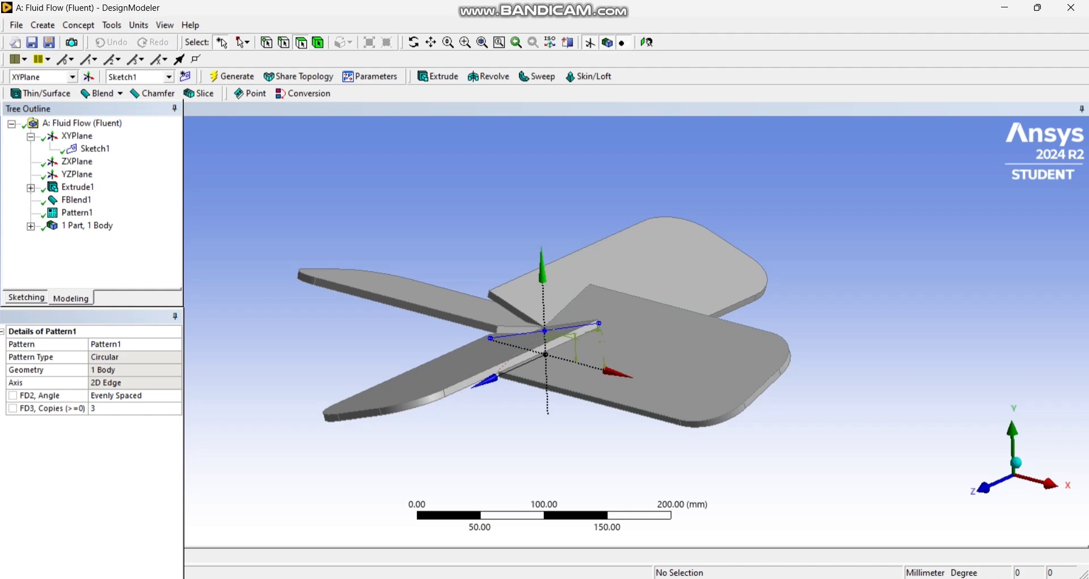
Add a cylinder primitive for the hub and assign the ZXPlane as its base plane.
left_click(43, 25)
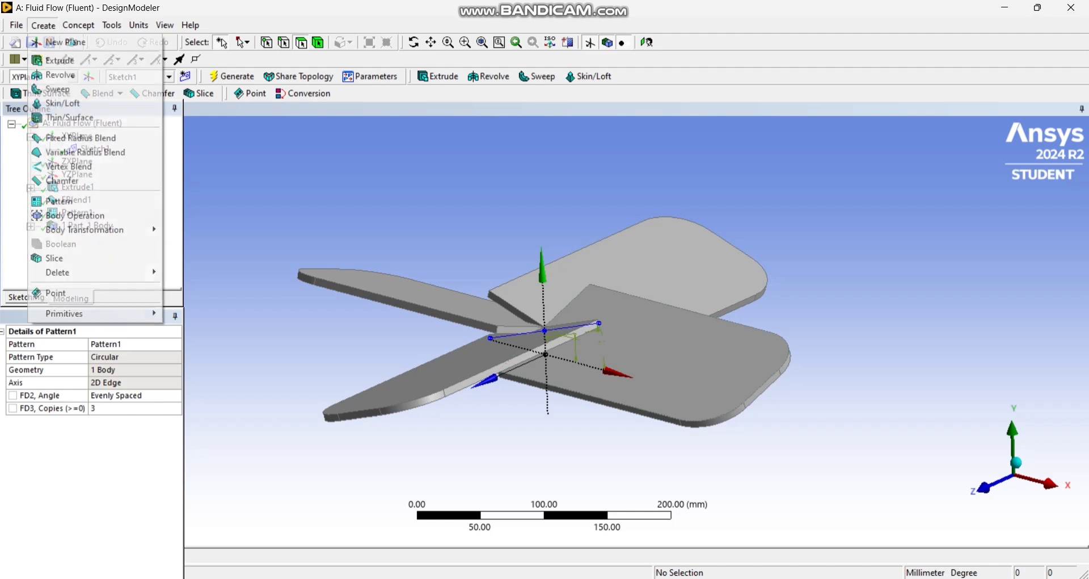
mouse_move(96, 313)
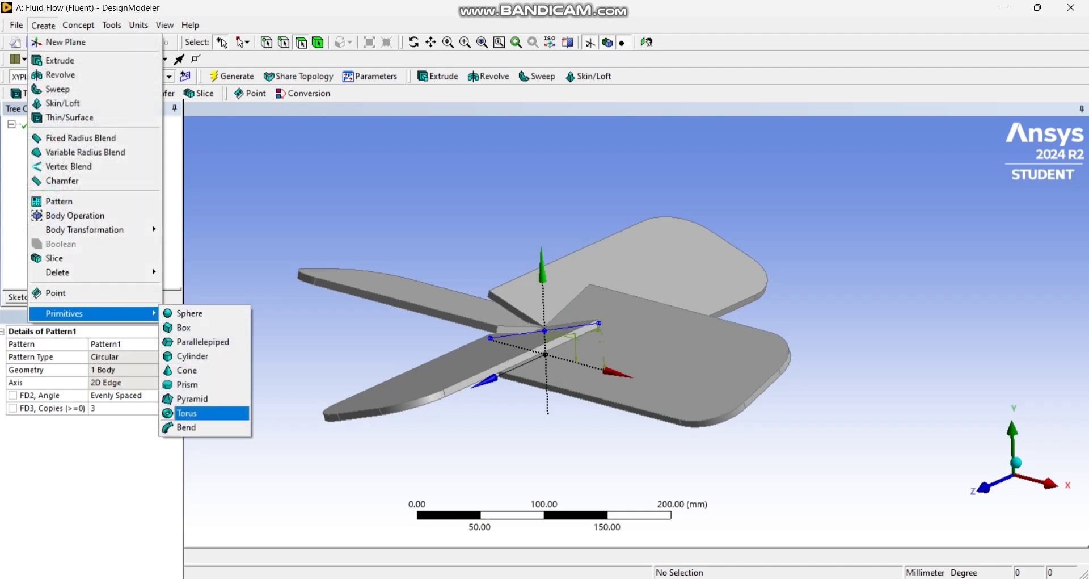
left_click(196, 356)
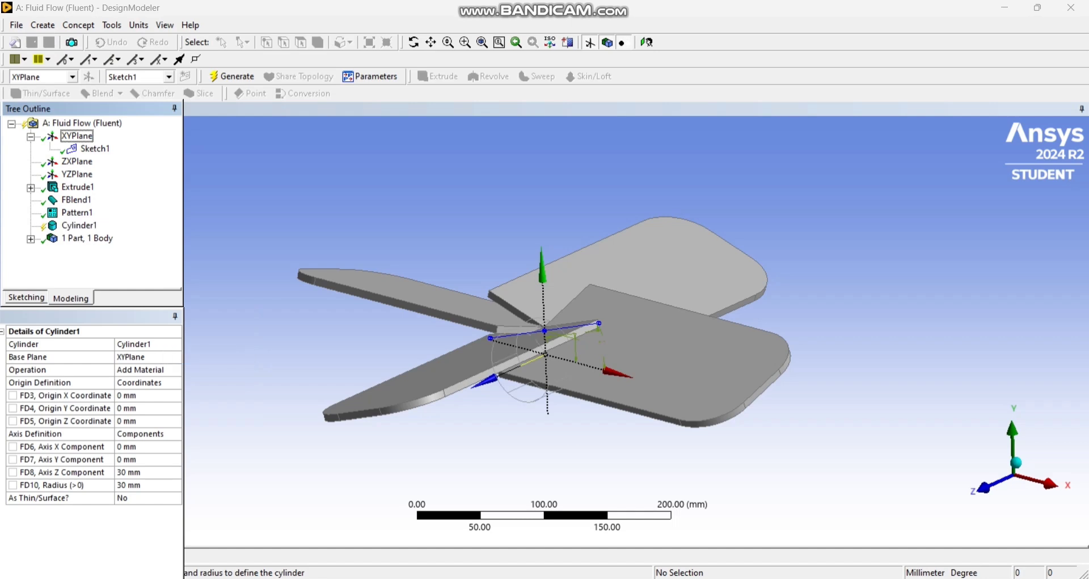
left_click(77, 162)
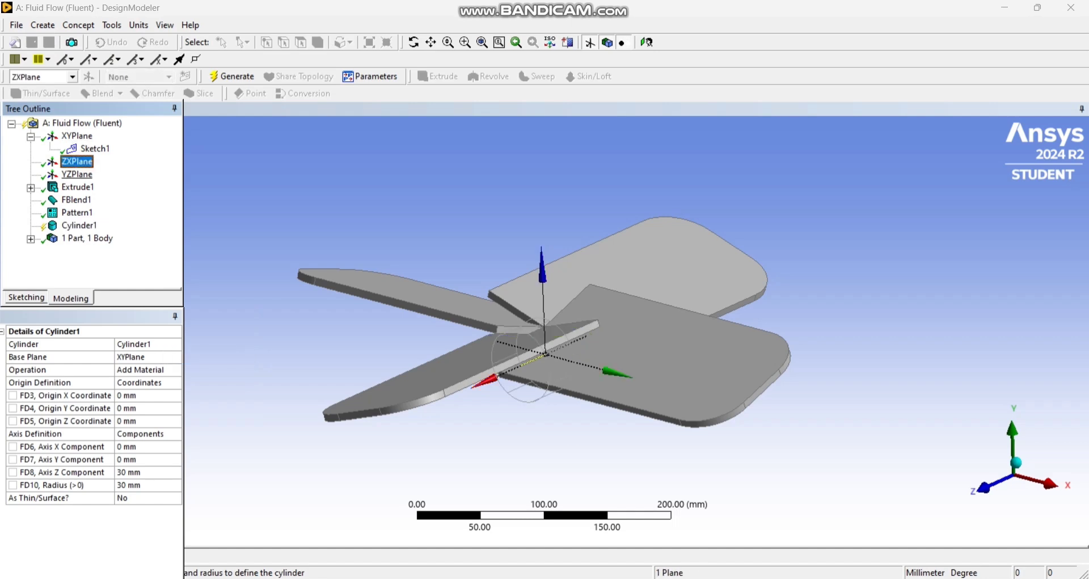
left_click(132, 357)
left_click(130, 357)
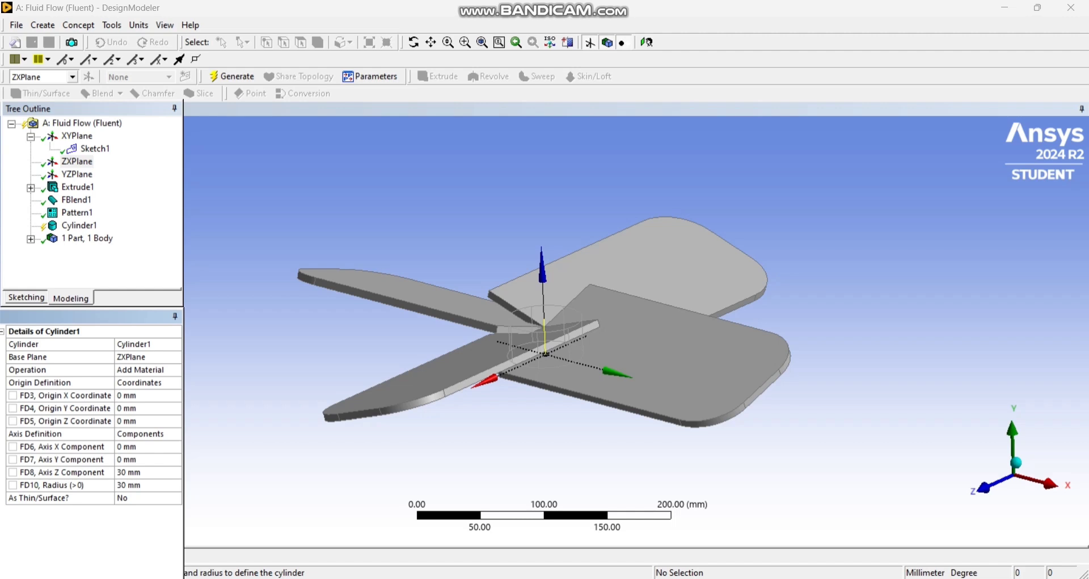
Set the hub cylinder's Axis Z Component to 75 mm and its radius to 80 mm, and generate it.
left_click(142, 472)
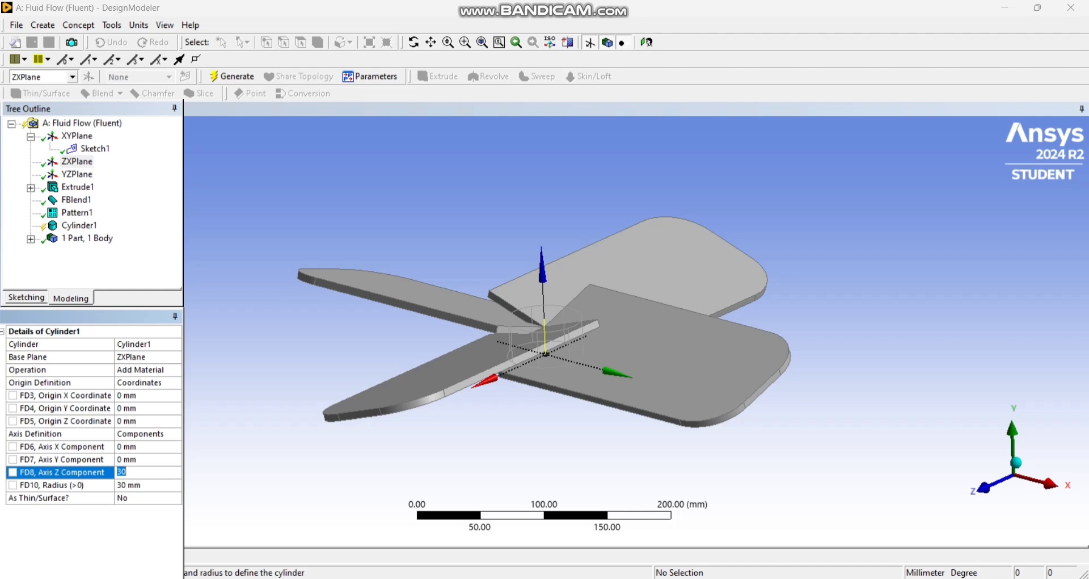
type("75")
key("Return")
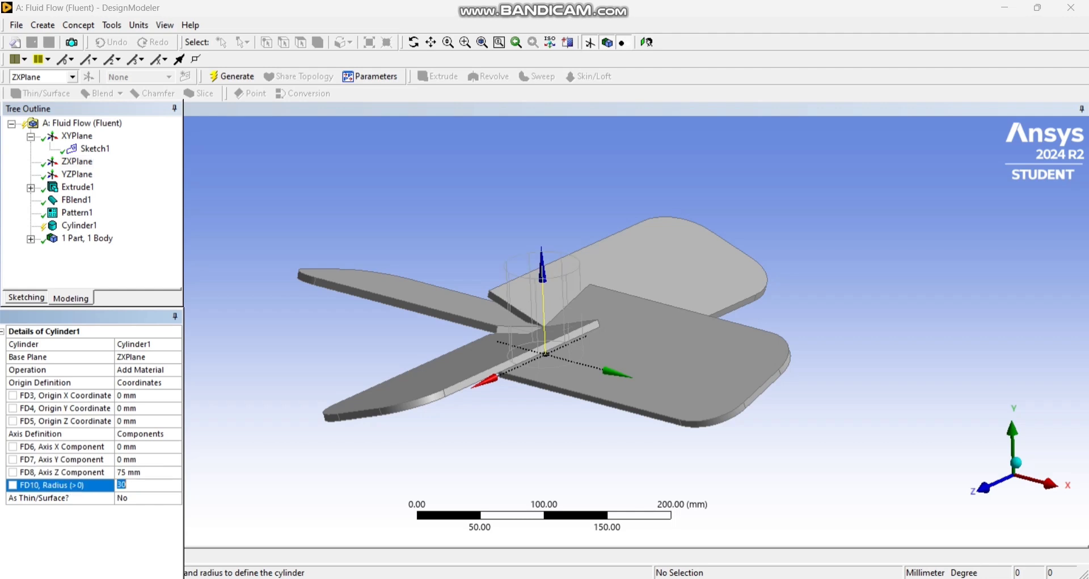
type("80")
left_click(233, 76)
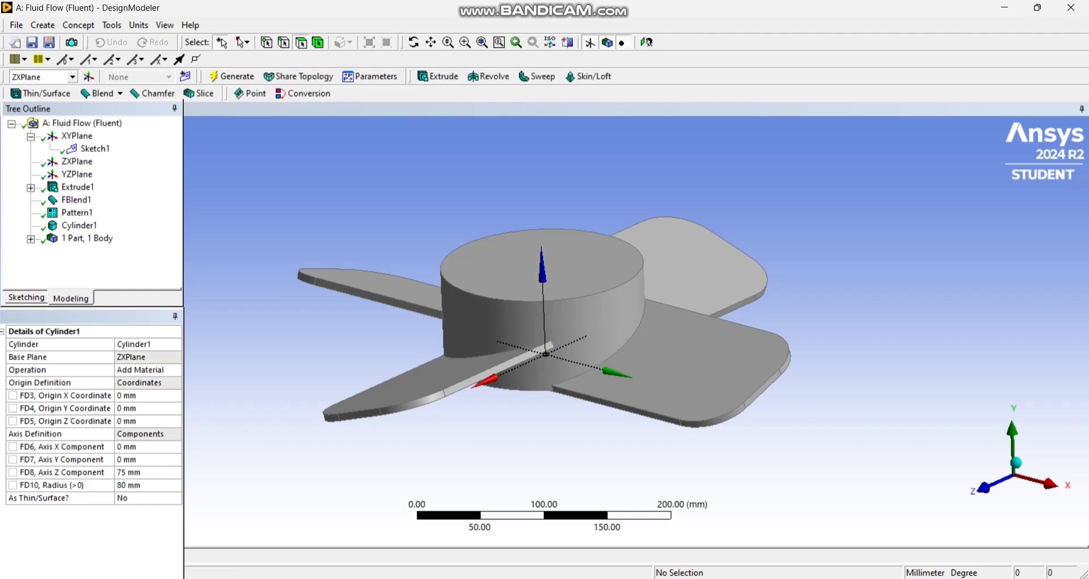
Create a new plane from the hub's flat upper face and generate it.
scroll(545, 340, "down", 5)
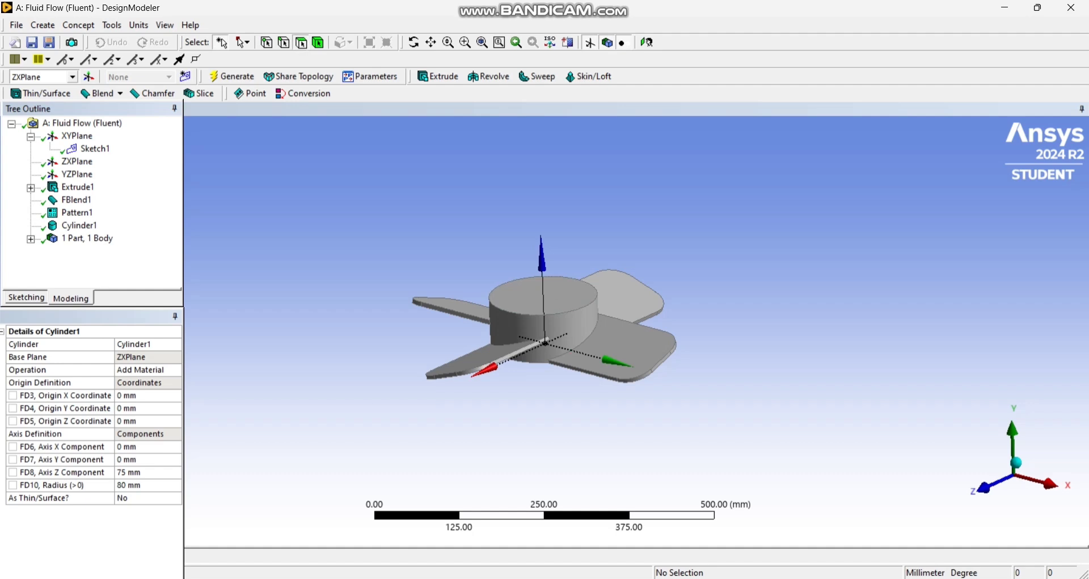
left_click(543, 296)
scroll(543, 296, "up", 2)
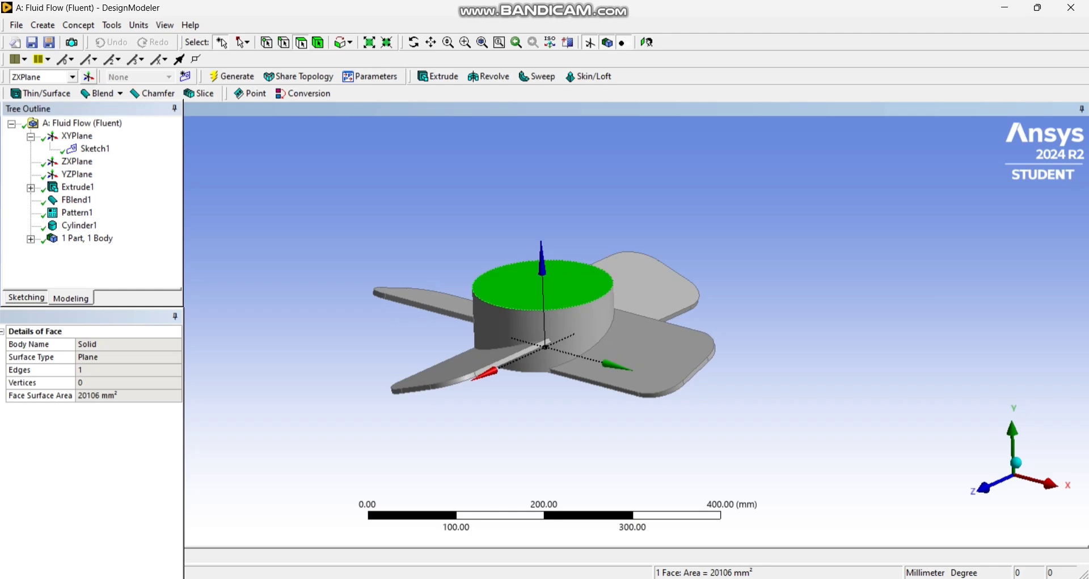
left_click(89, 76)
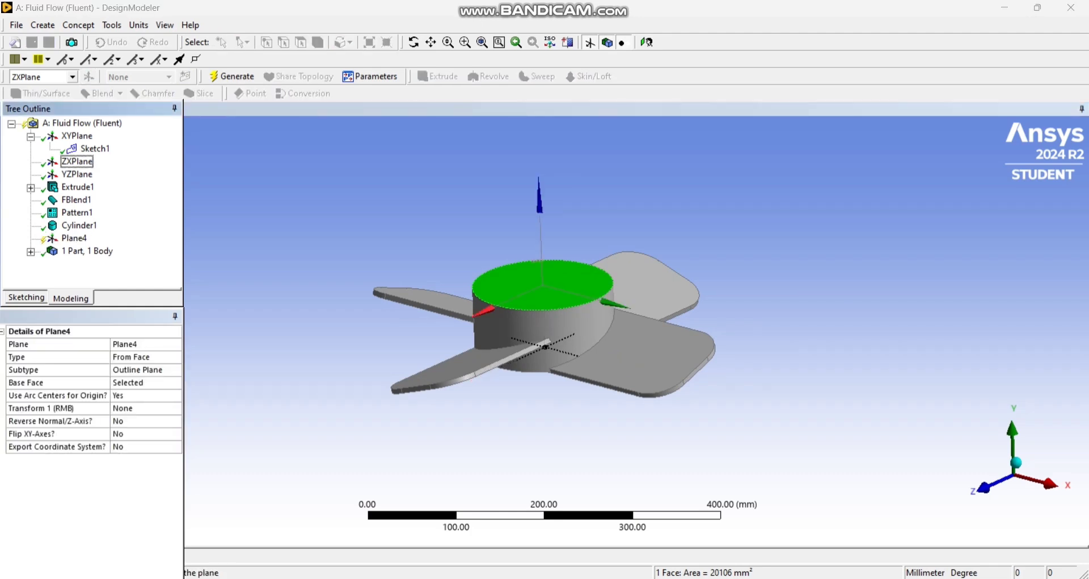
left_click(232, 76)
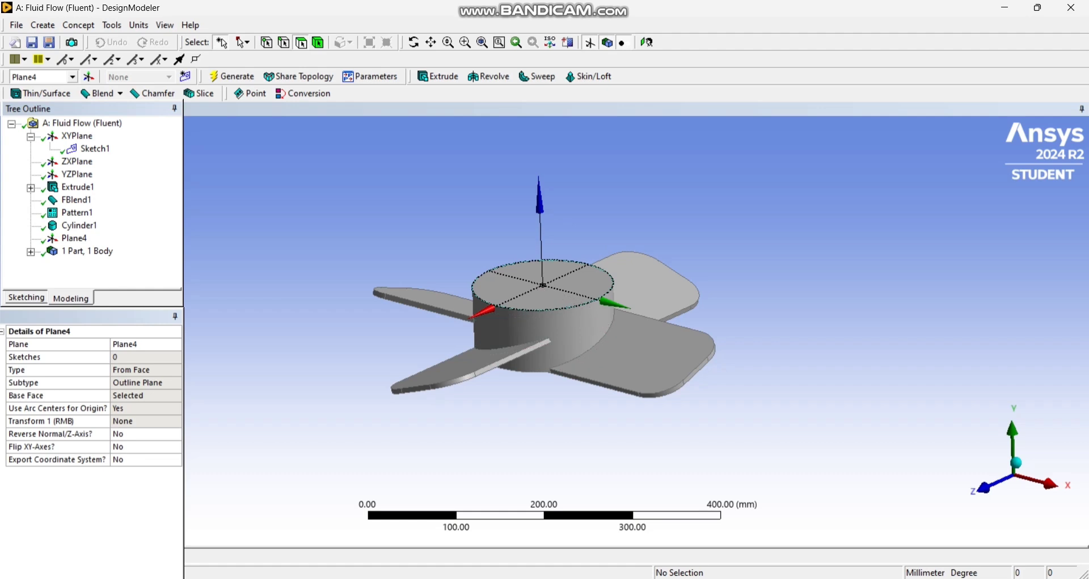
Add a second cylinder primitive for the shaft and assign the ZXPlane as its base plane.
left_click(44, 25)
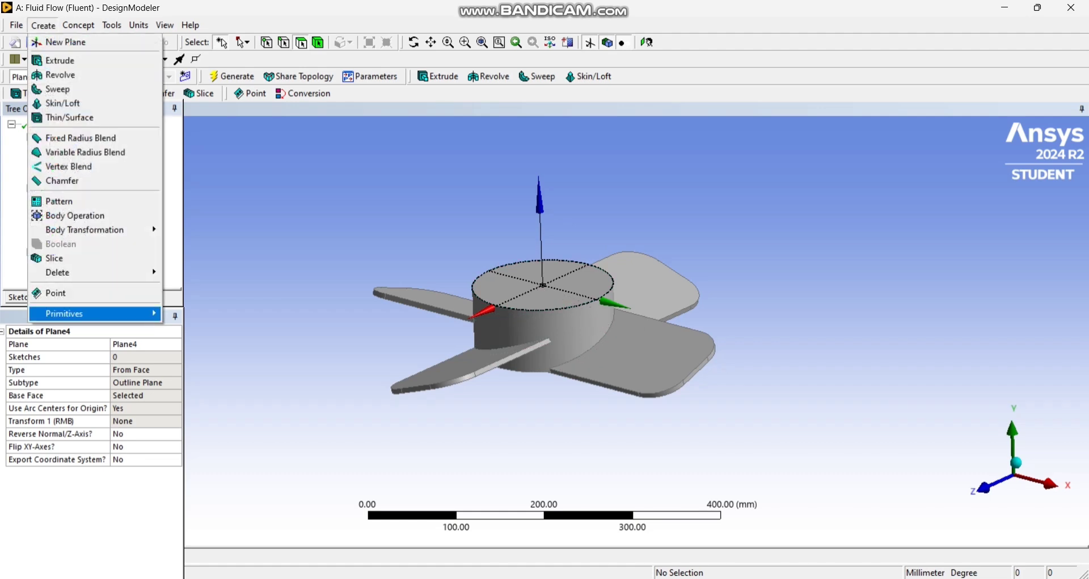
mouse_move(97, 314)
left_click(199, 356)
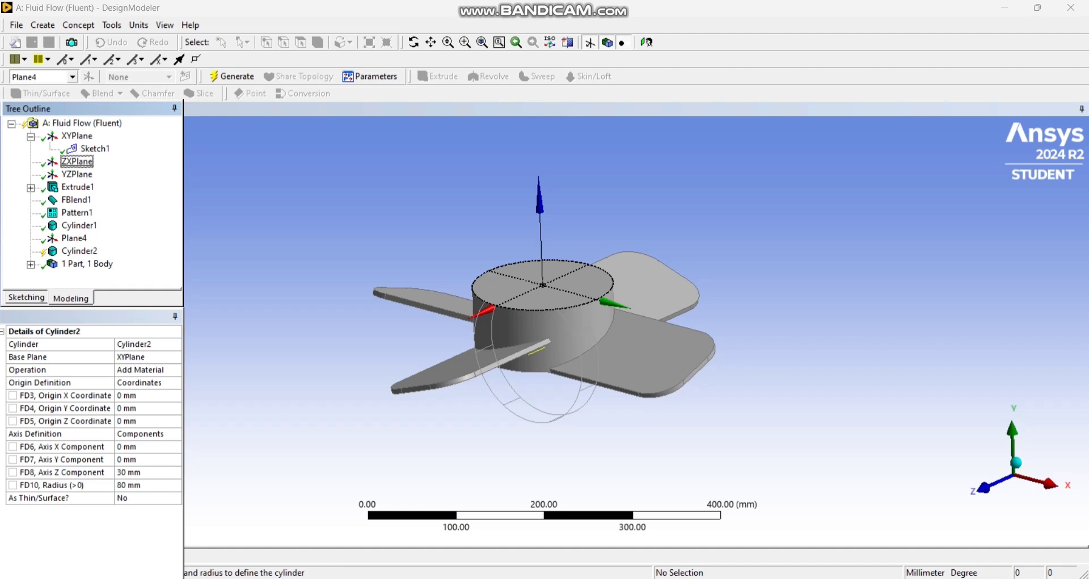
left_click(77, 162)
left_click(142, 357)
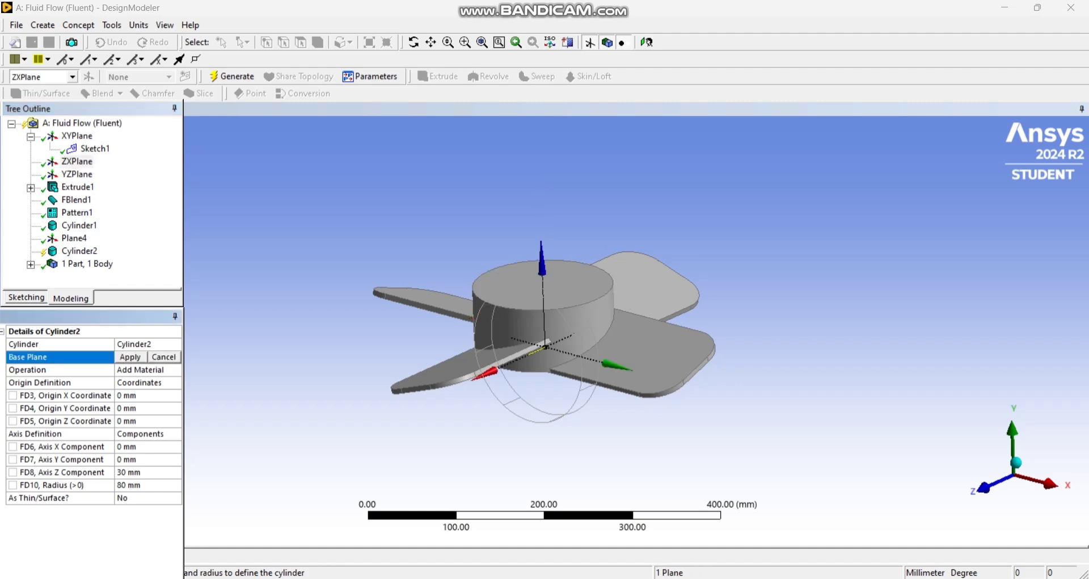
left_click(130, 356)
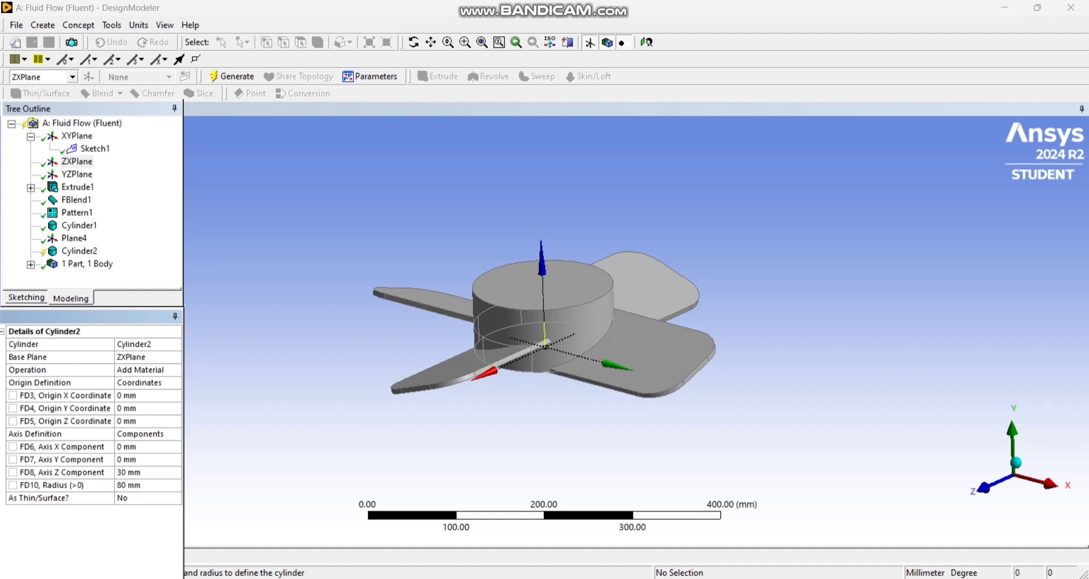
Set the shaft cylinder's Axis Z Component to 825 mm and its radius to 30 mm, and generate it.
left_click(139, 472)
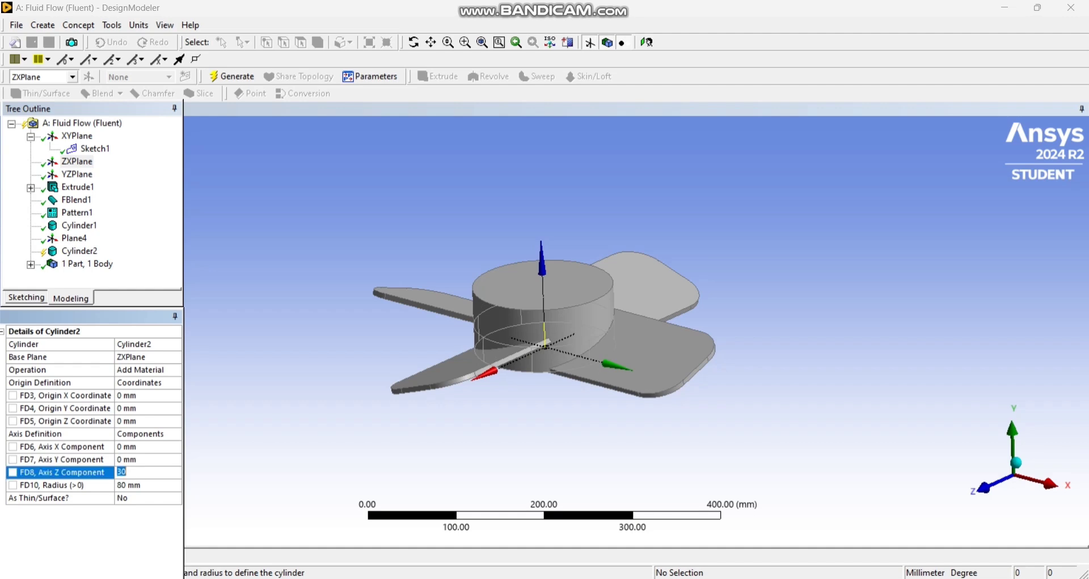
type("825")
key("Tab")
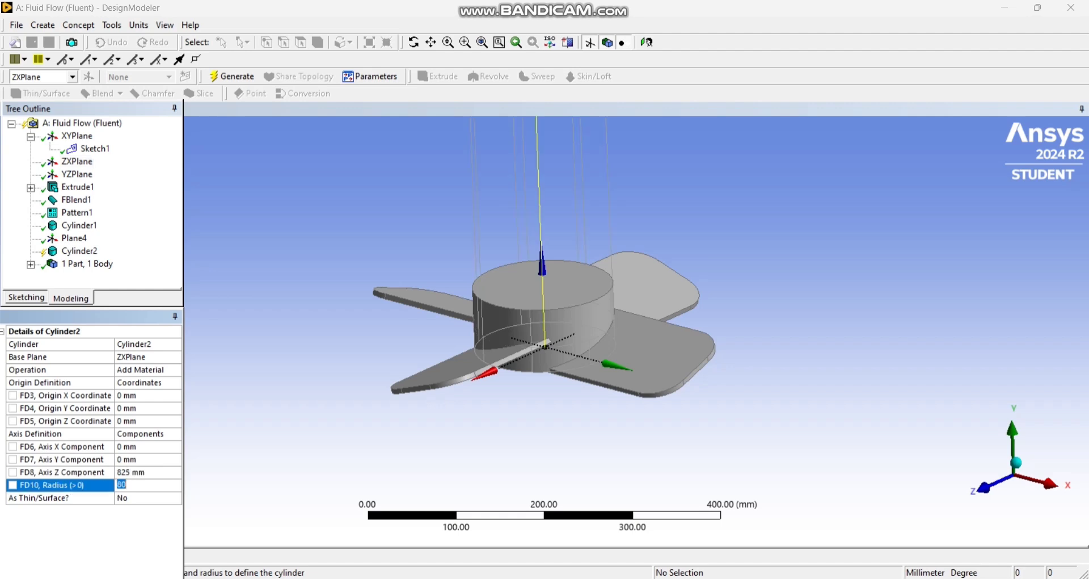
type("30")
left_click(232, 76)
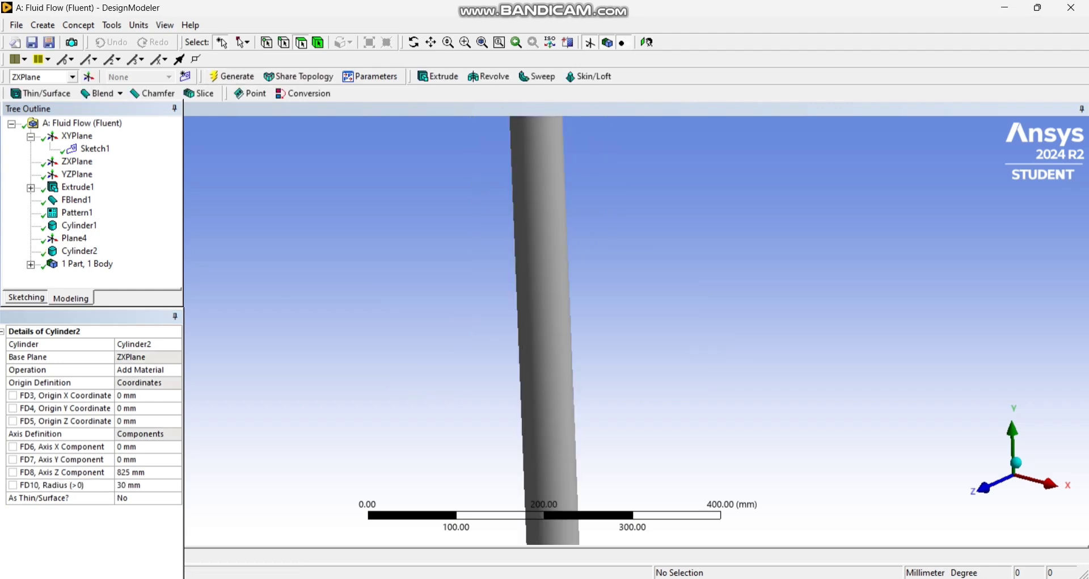
Change the shaft cylinder's radius to 20 mm and its Axis Z Component to 800 mm.
left_click(141, 485)
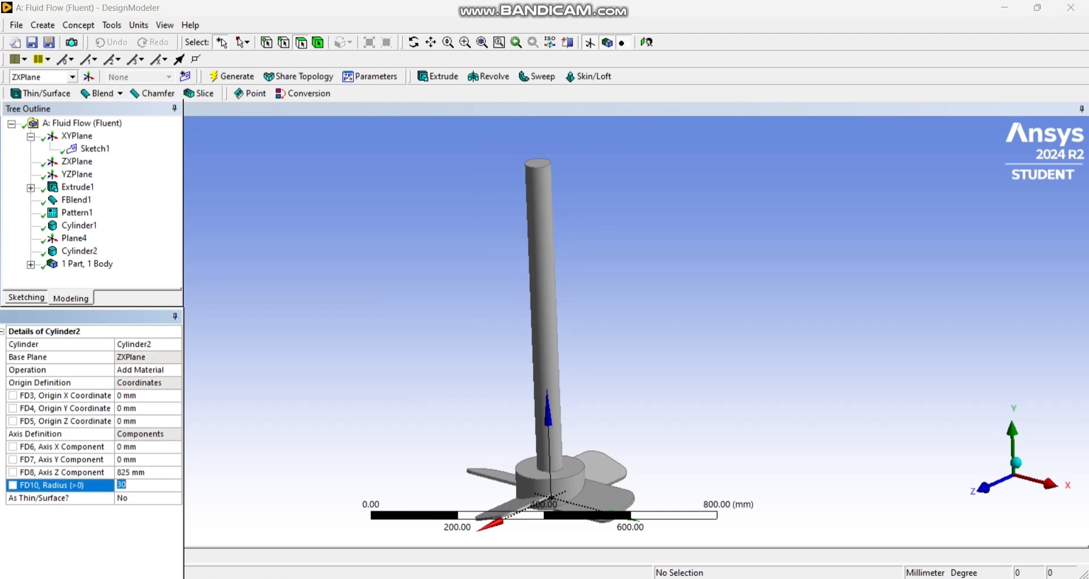
type("20")
key("Return")
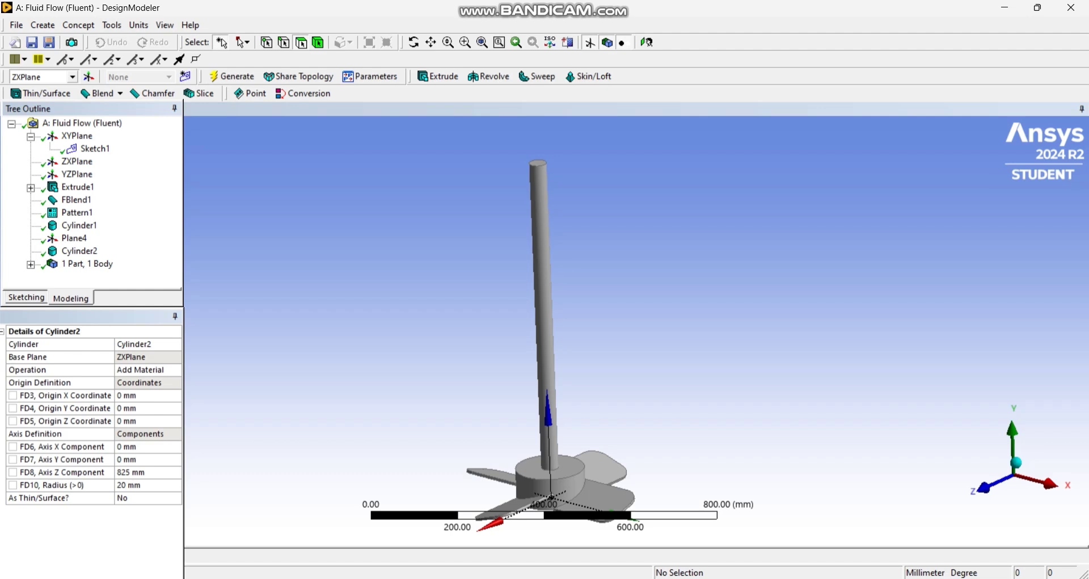
left_click(142, 471)
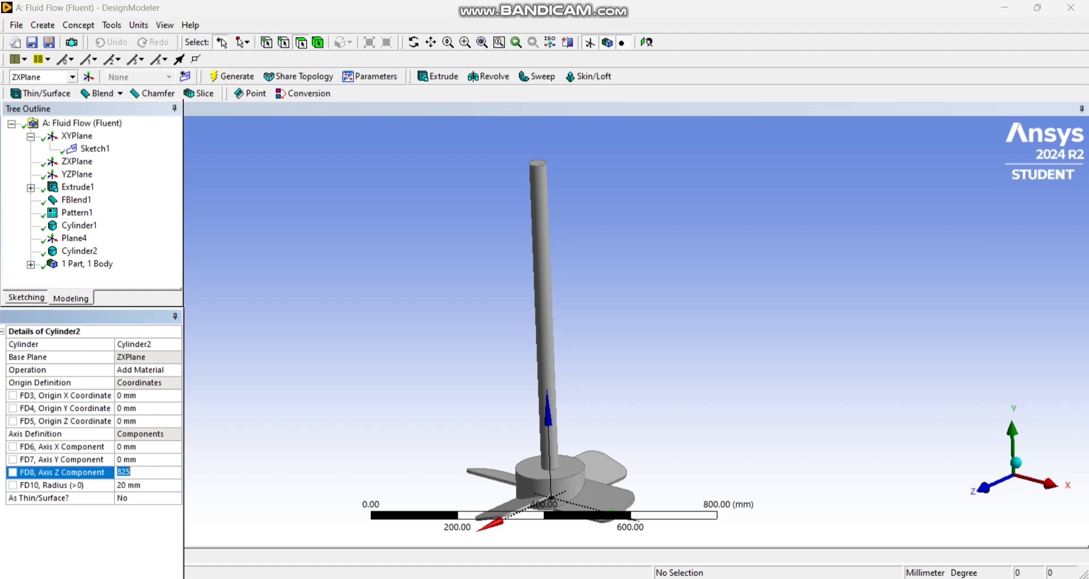
type("800")
key("Return")
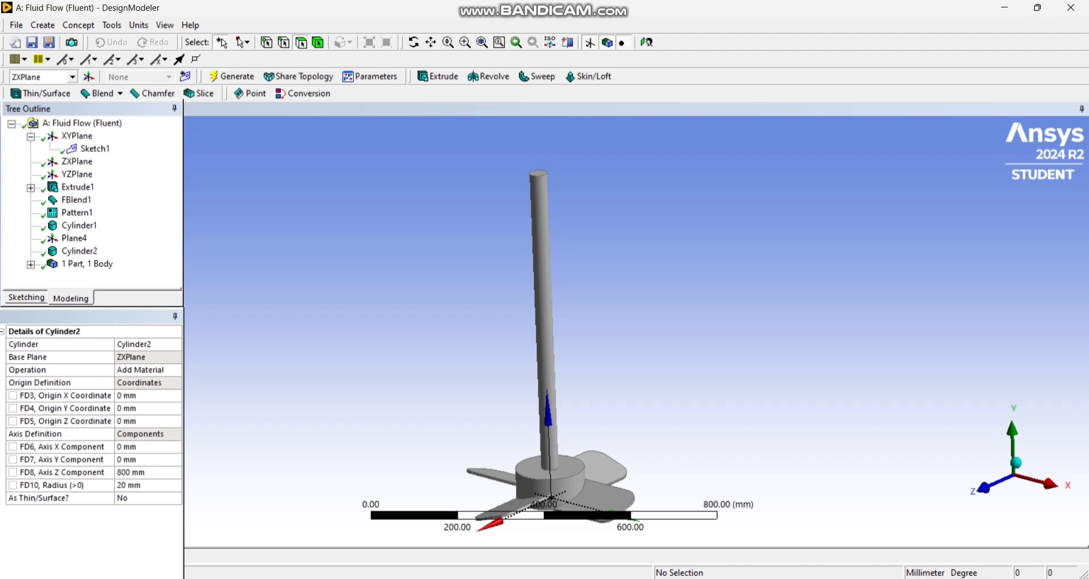
Add a third cylinder primitive and assign the ZXPlane as its base plane.
scroll(544, 332, "down", 5)
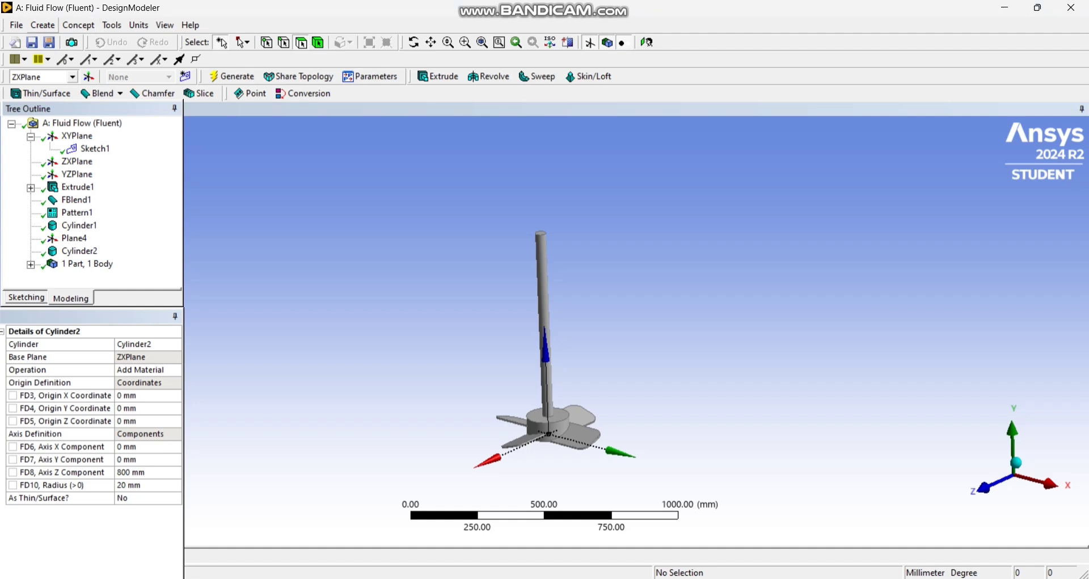
left_click(43, 25)
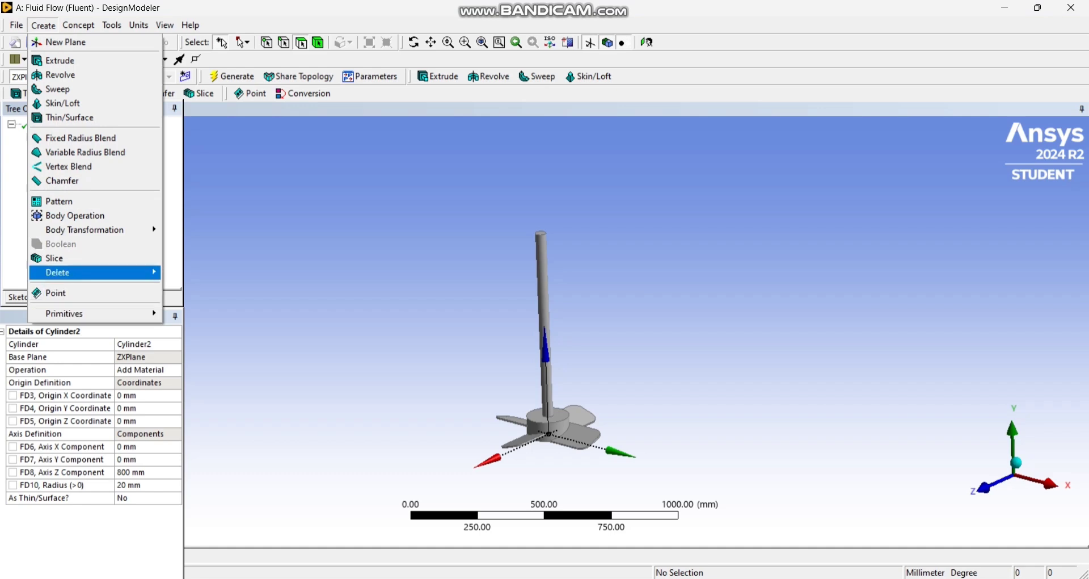
mouse_move(94, 313)
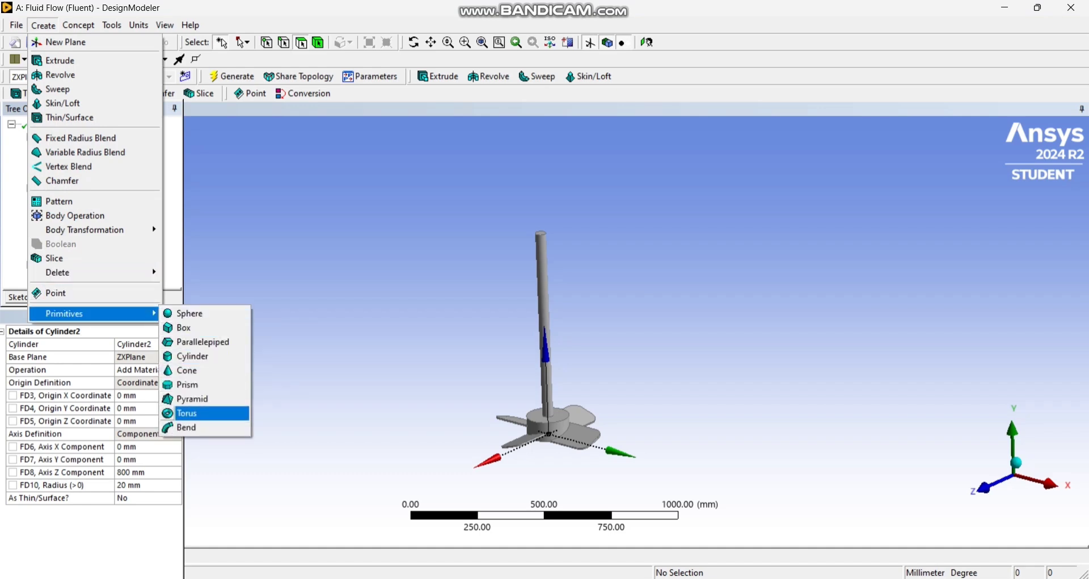
left_click(191, 356)
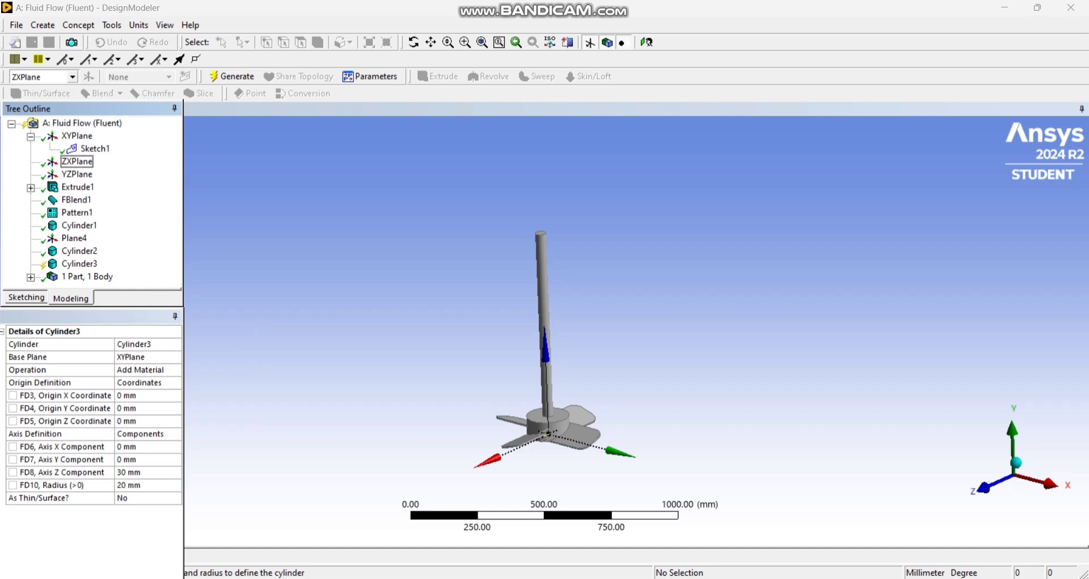
left_click(76, 161)
left_click(132, 357)
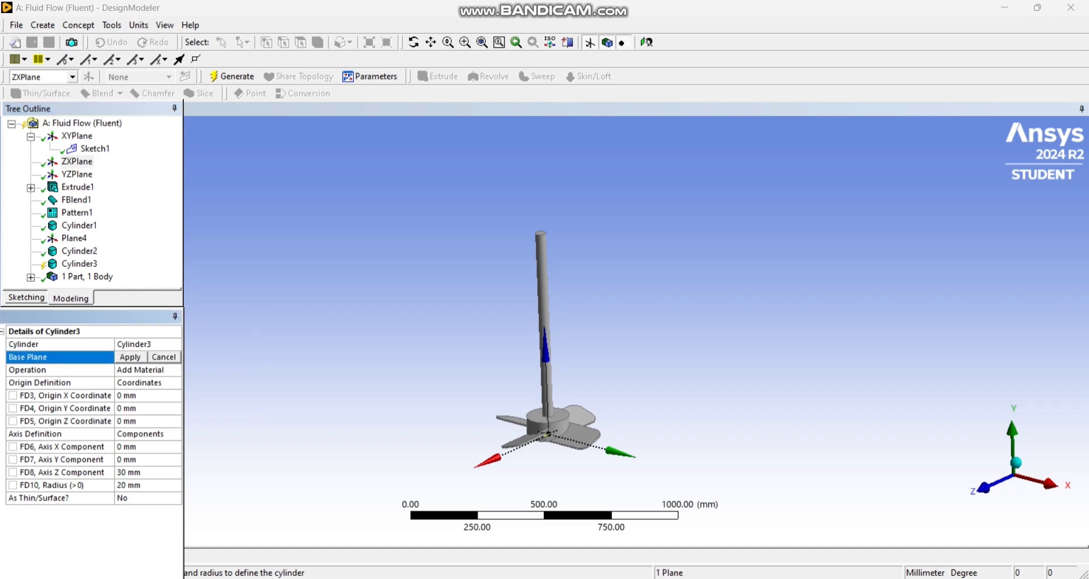
left_click(130, 357)
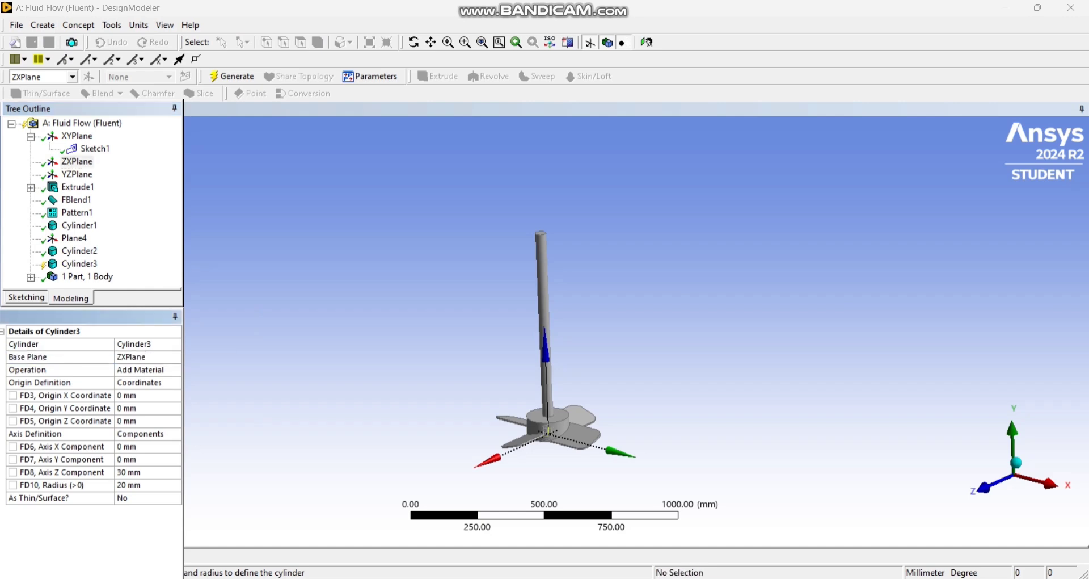
Set the third cylinder's operation to Add Frozen, its radius to 450 mm and its Axis Z Component to 1050 mm.
left_click(140, 370)
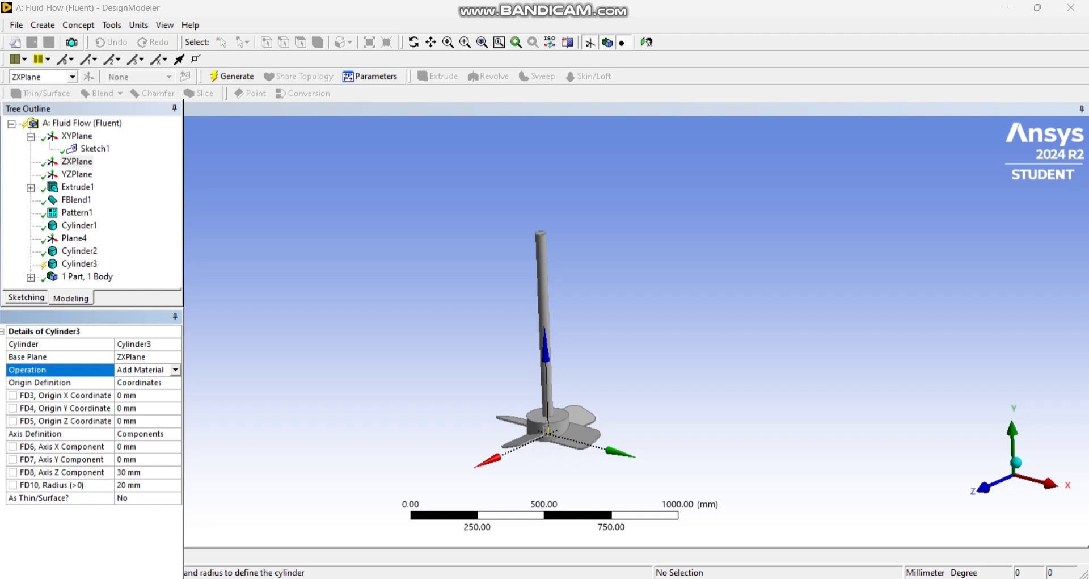
left_click(175, 369)
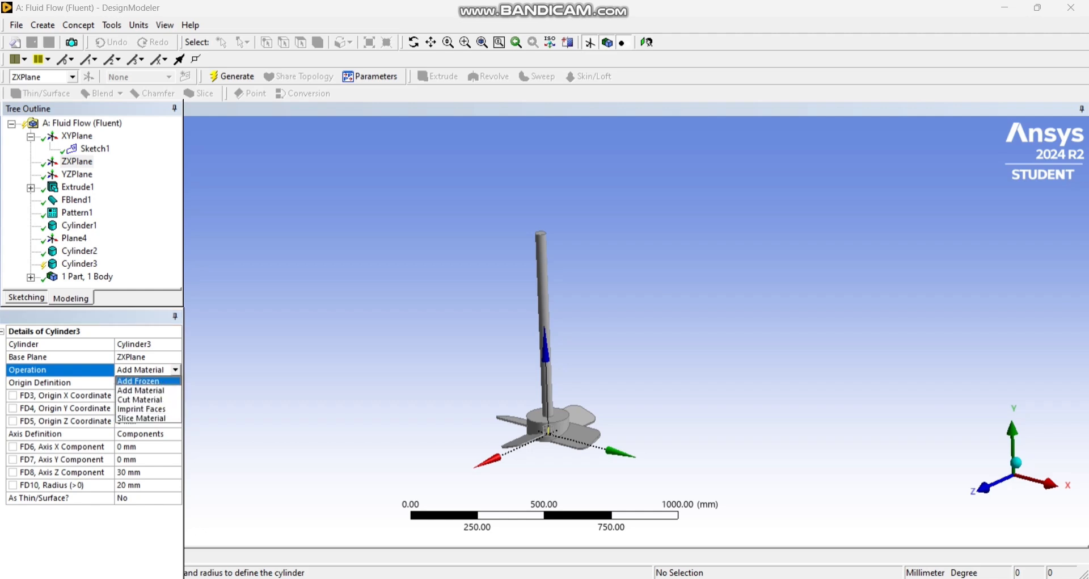
left_click(137, 380)
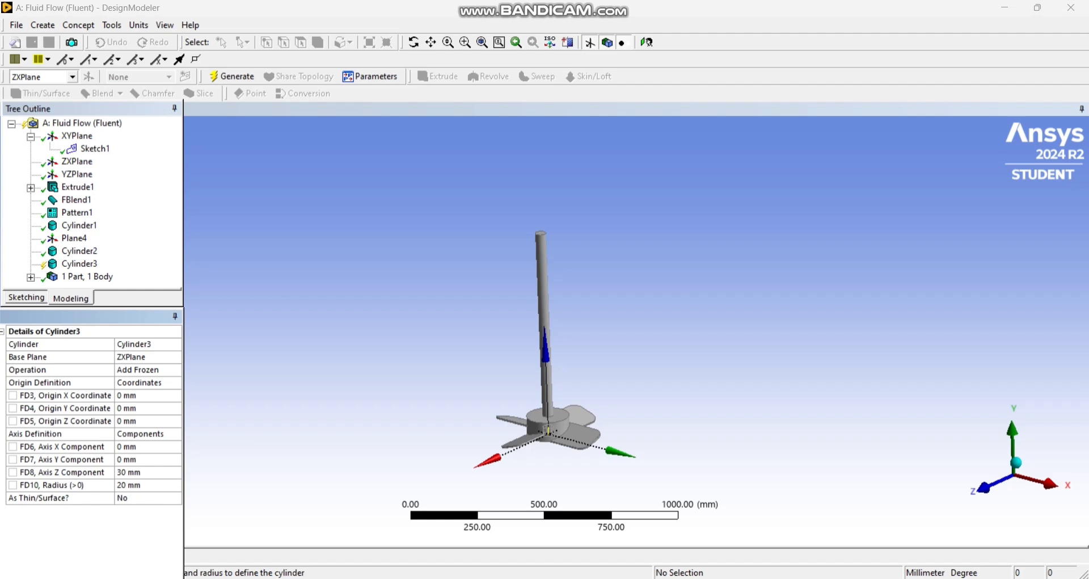
left_click(142, 472)
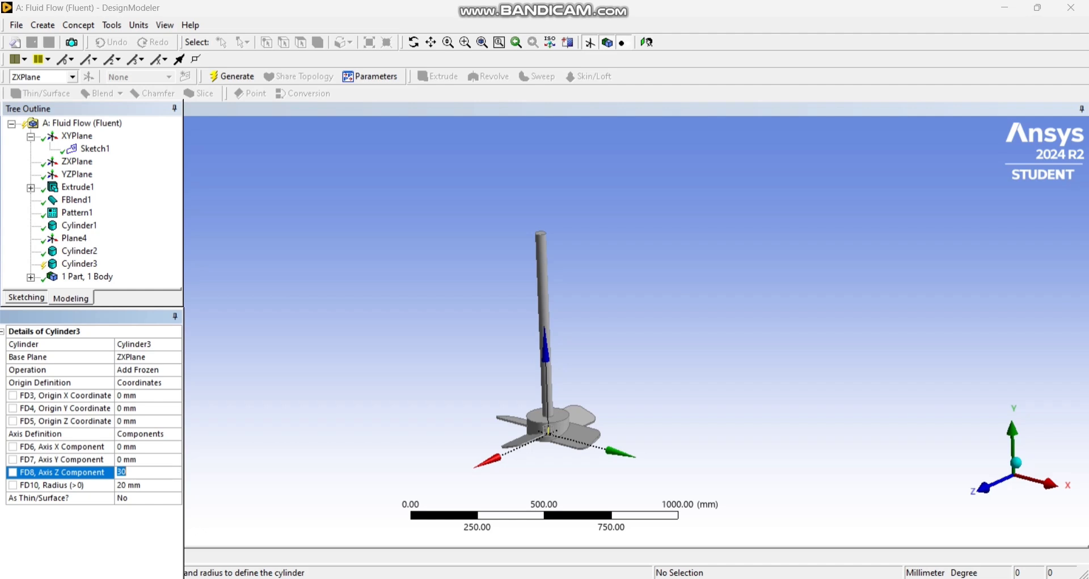
left_click(142, 485)
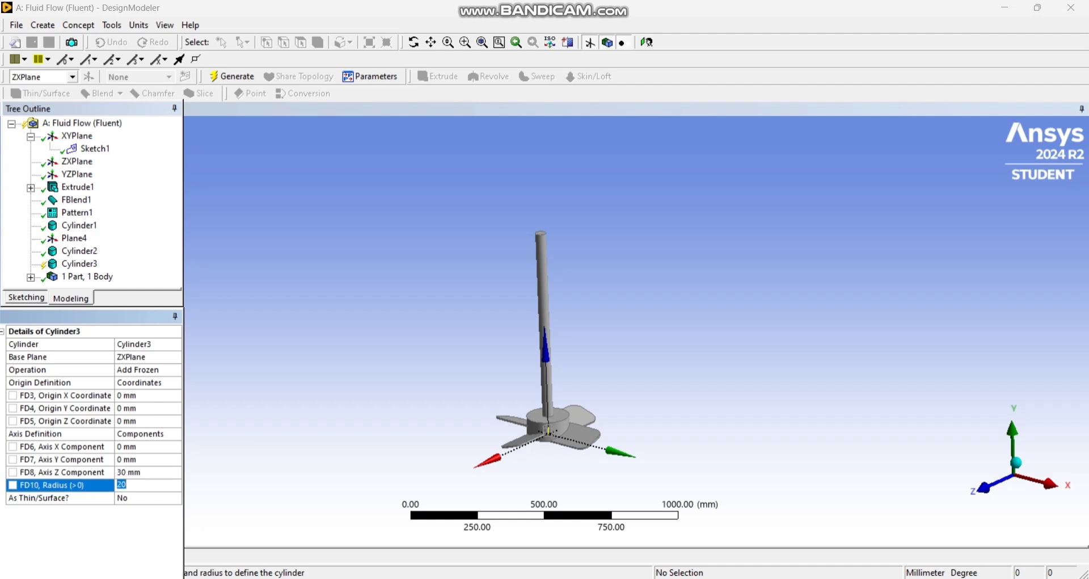
type("450")
left_click(142, 472)
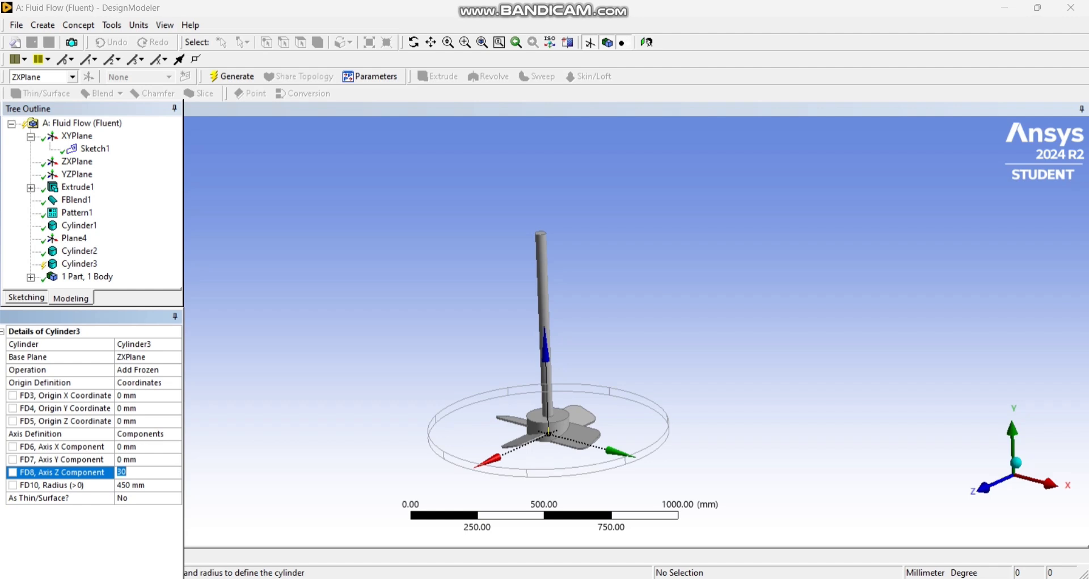
type("1050")
Set the frozen cylinder's Origin Z Coordinate to -200 mm and generate it.
left_click(134, 421)
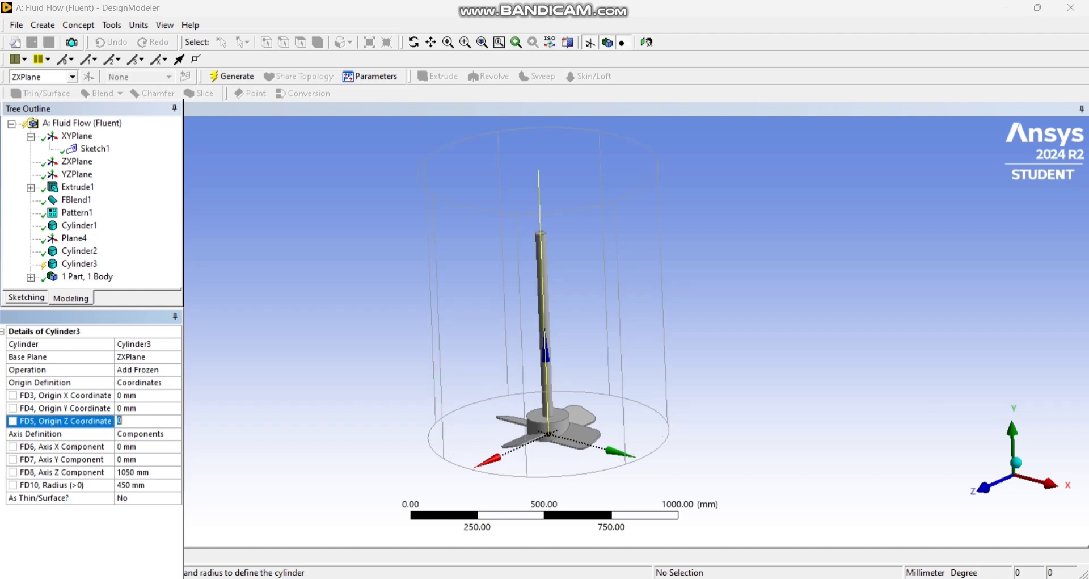
type("-200")
left_click(232, 76)
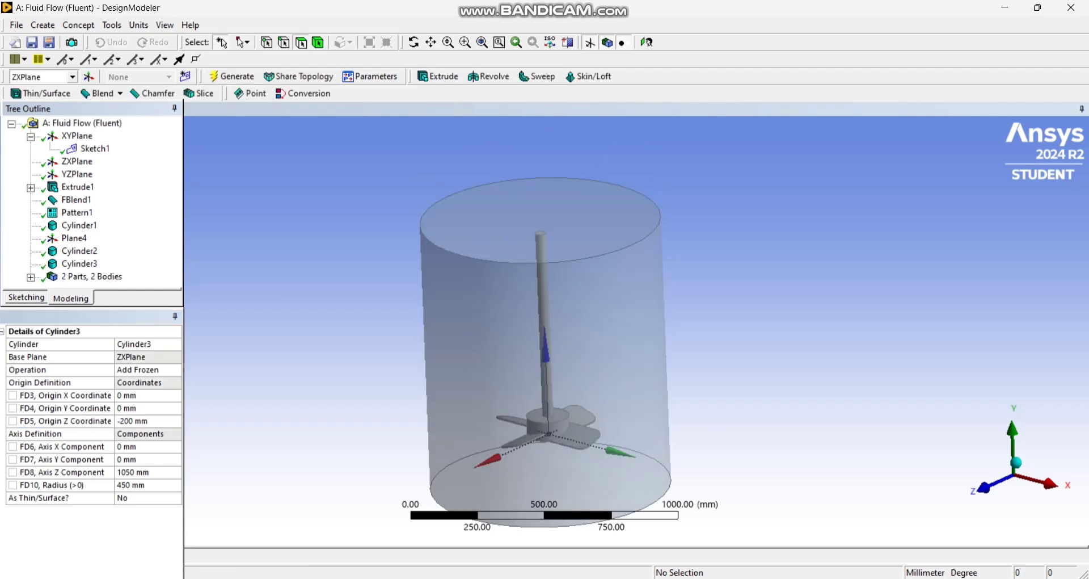
scroll(545, 330, "down", 2)
scroll(544, 330, "up", 6)
scroll(544, 330, "down", 2)
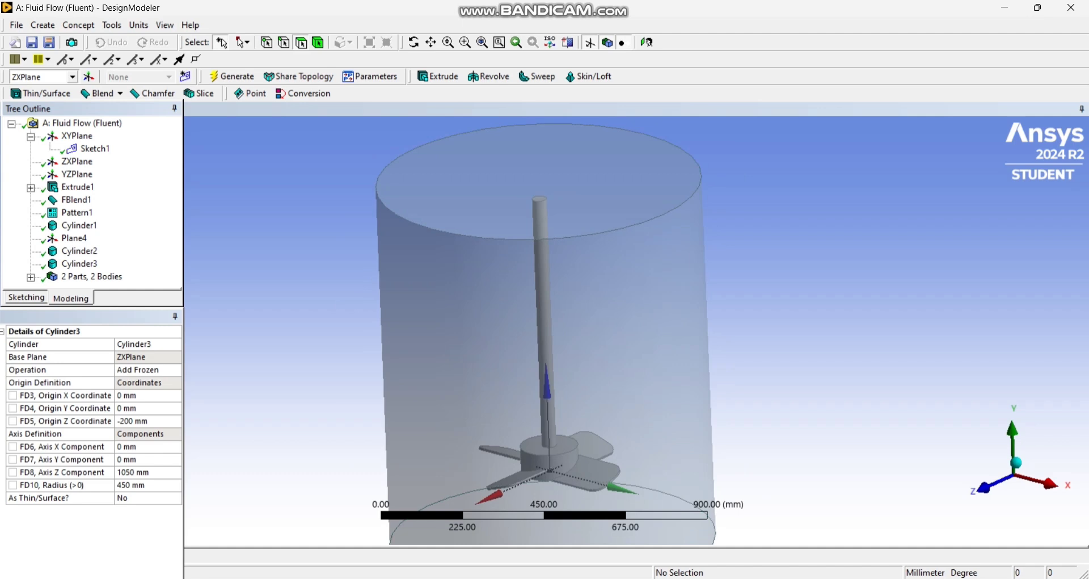
scroll(544, 330, "down", 1)
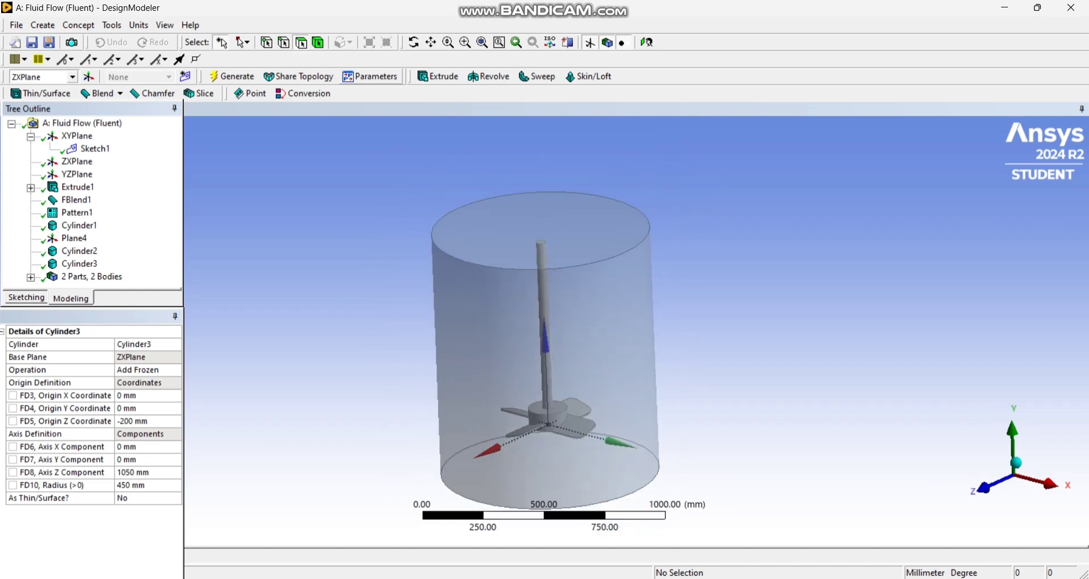
middle_click_drag(544, 331, 541, 306)
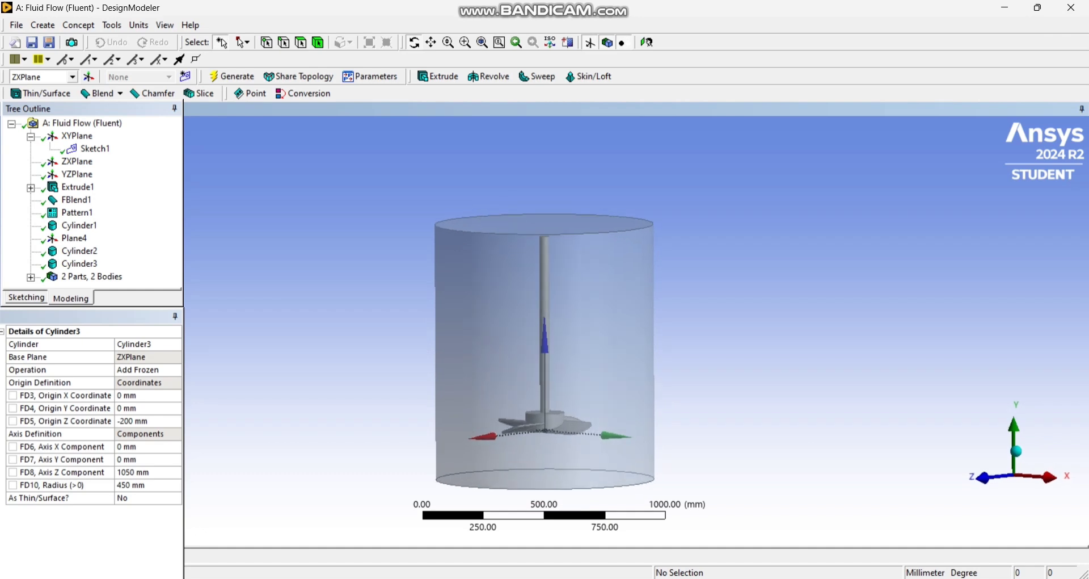
Change the frozen cylinder's Origin Z Coordinate to -250 mm.
left_click(133, 420)
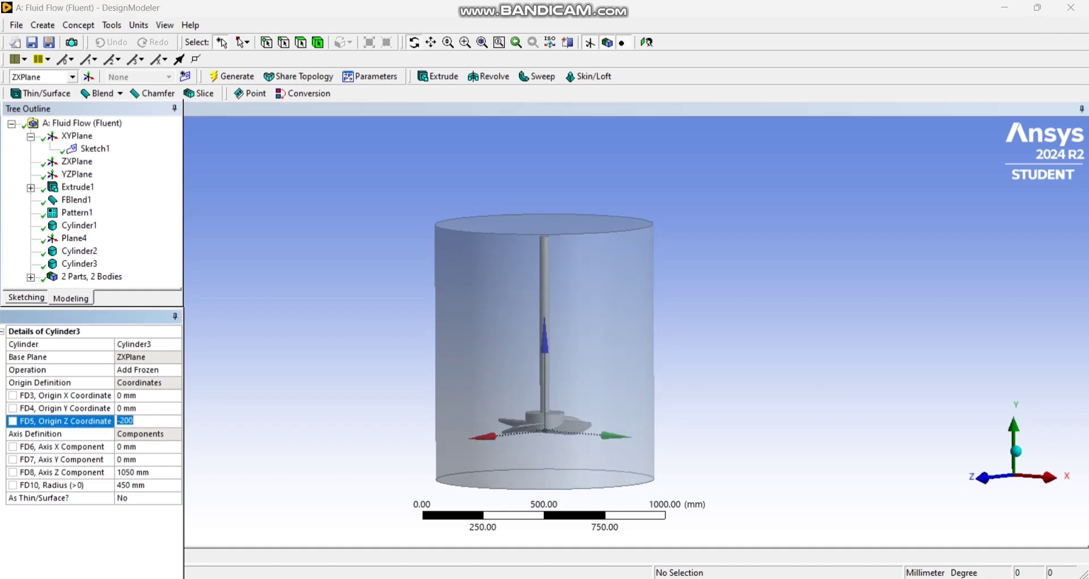
key("BackSpace")
type("-250")
key("Return")
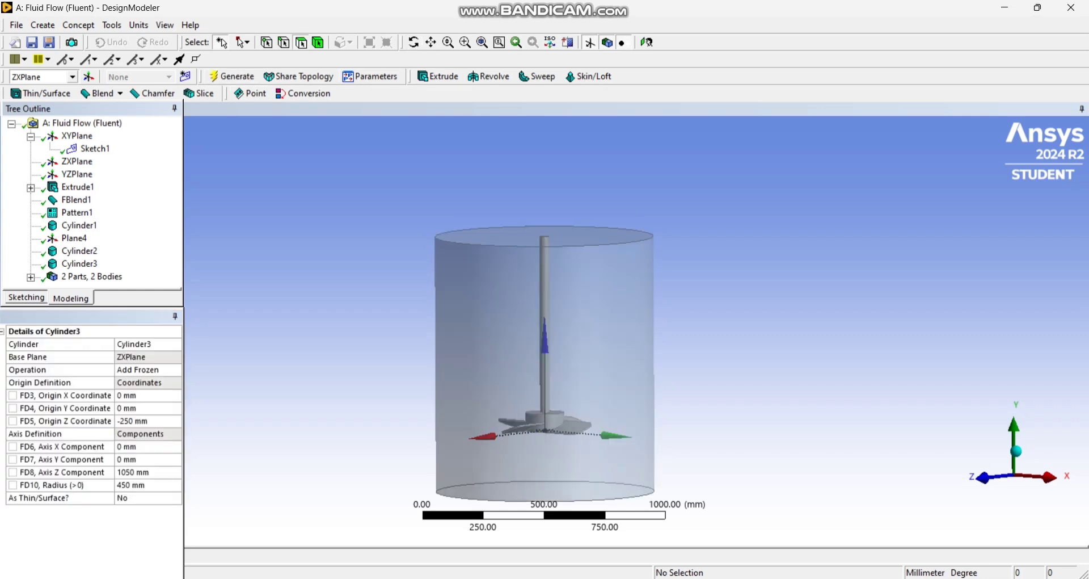
Move the frozen cylinder's origin further down by setting its Origin Z Coordinate to -300 mm.
left_click(141, 421)
type("-300")
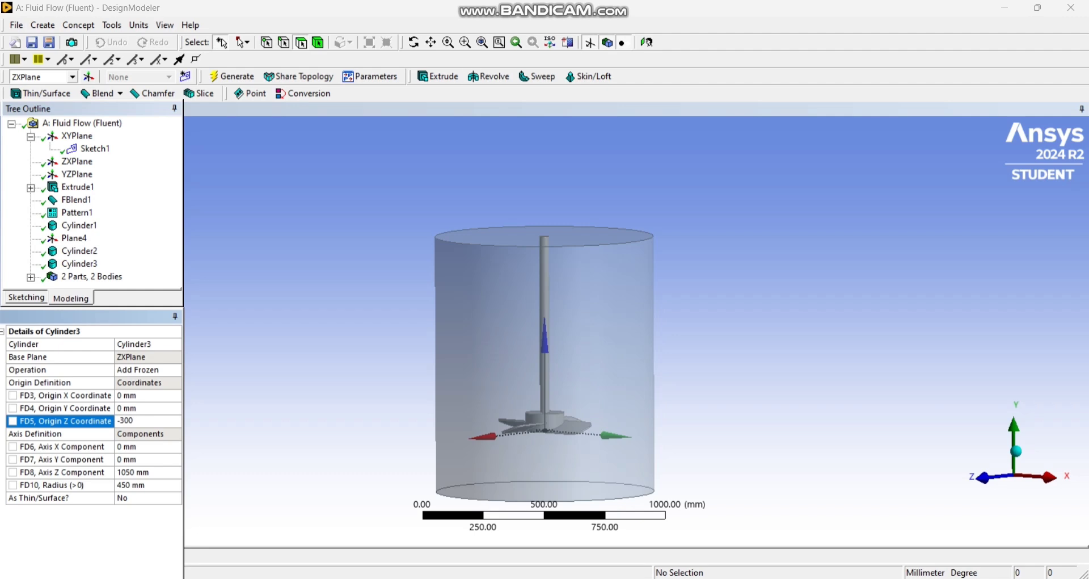
key("Return")
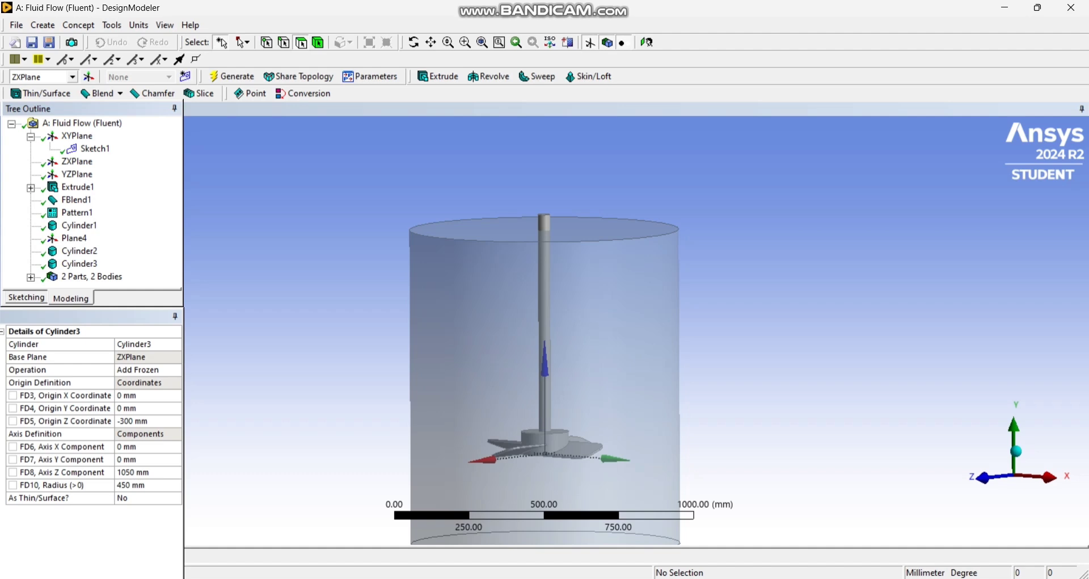
scroll(545, 330, "down", 3)
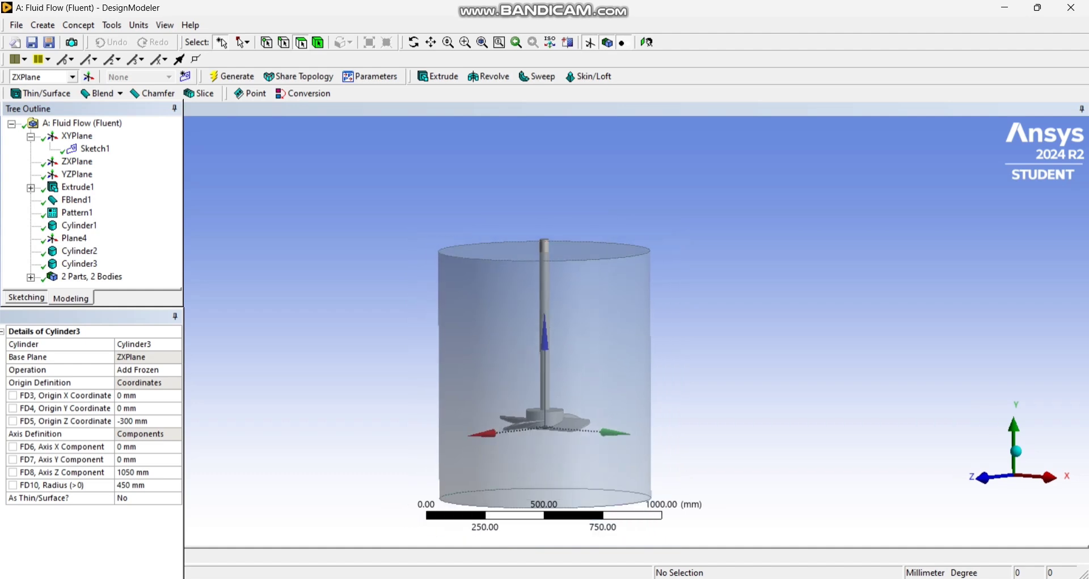
left_click(414, 42)
left_click_drag(545, 340, 543, 333)
middle_click_drag(543, 334, 533, 337)
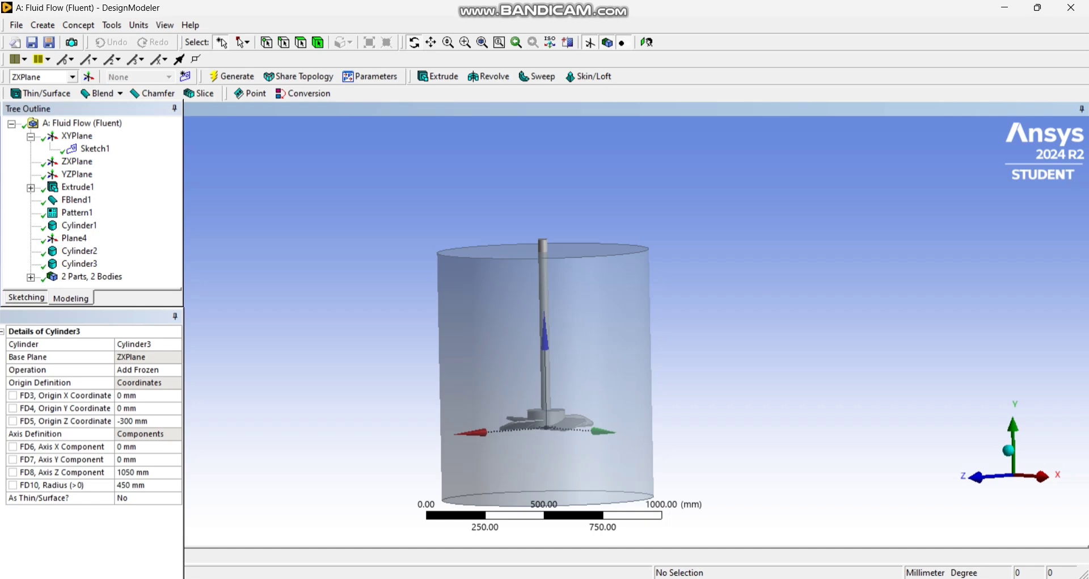
Add a Boolean feature with the Subtract operation and assign the frozen cylinder as its target body.
left_click(44, 25)
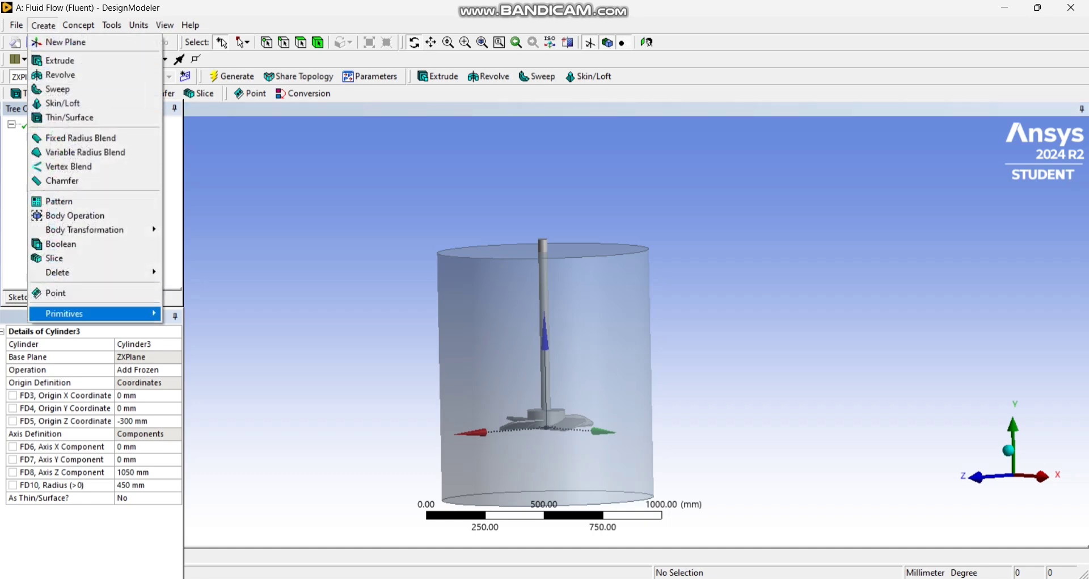
mouse_move(93, 313)
left_click(19, 76)
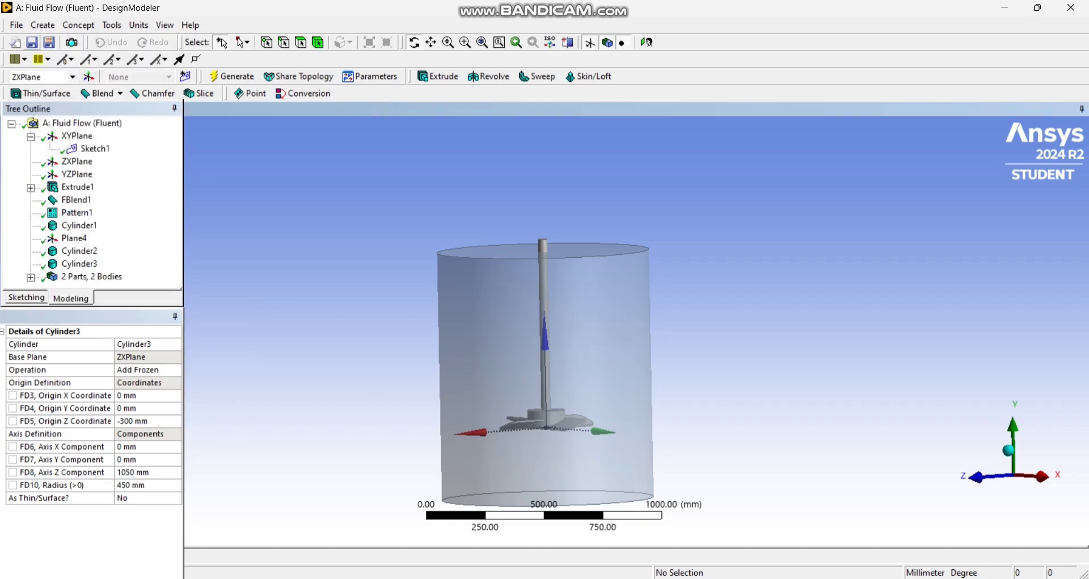
left_click(43, 25)
left_click(43, 25)
left_click(43, 25)
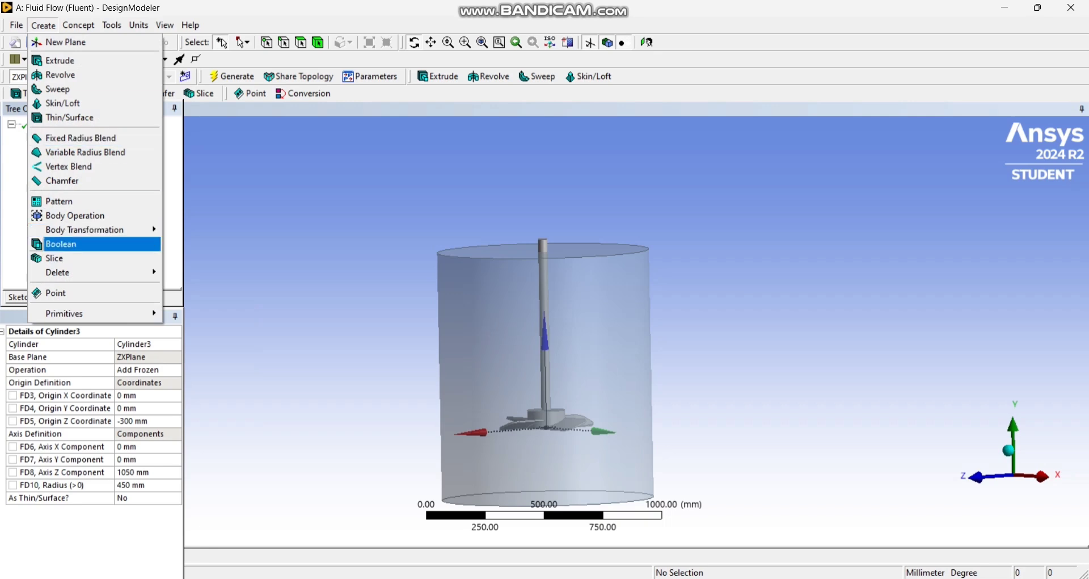
left_click(60, 244)
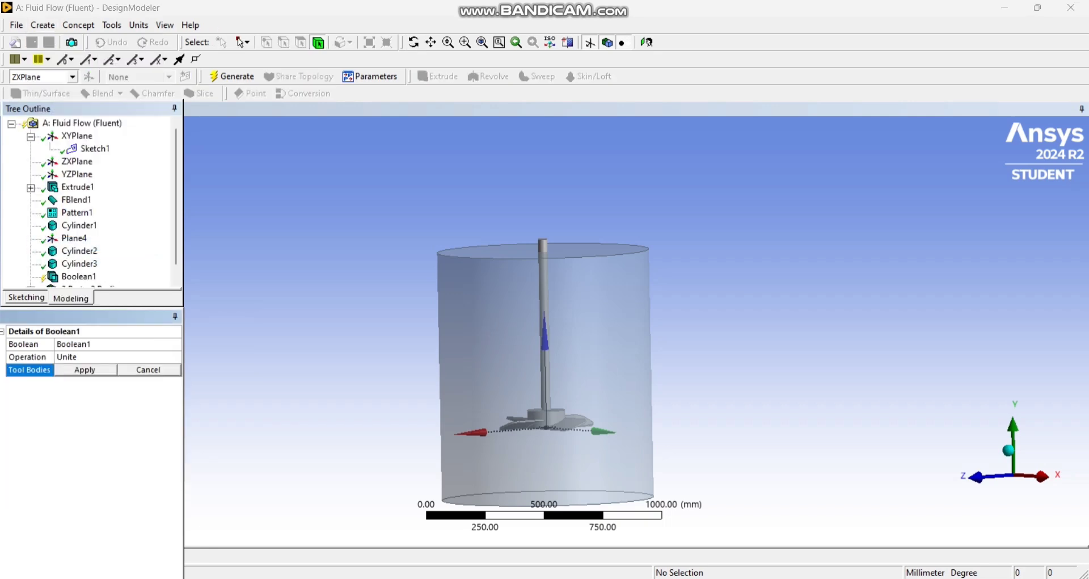
double_click(108, 356)
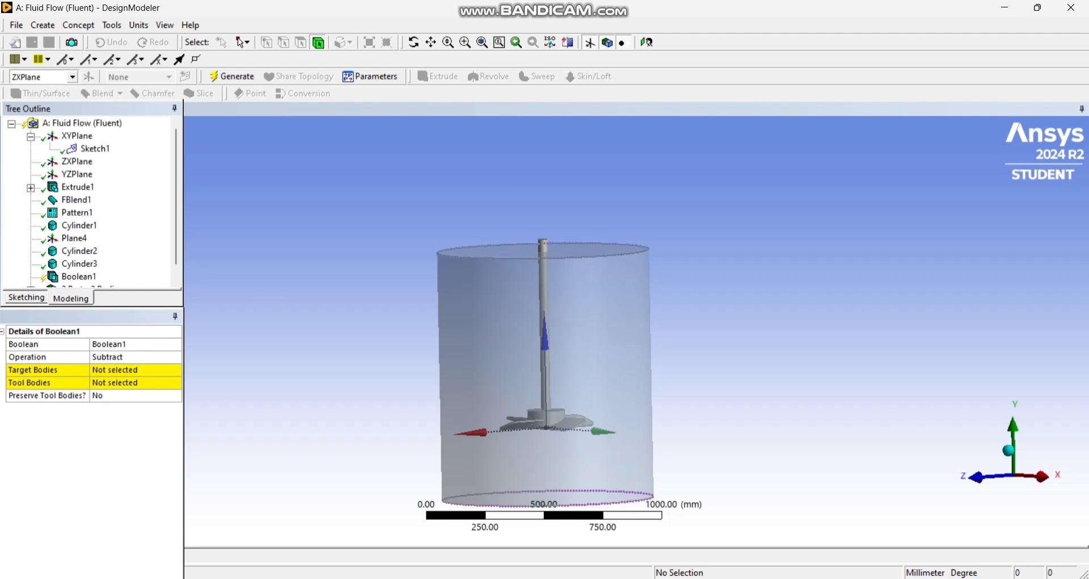
left_click(596, 465)
left_click(115, 370)
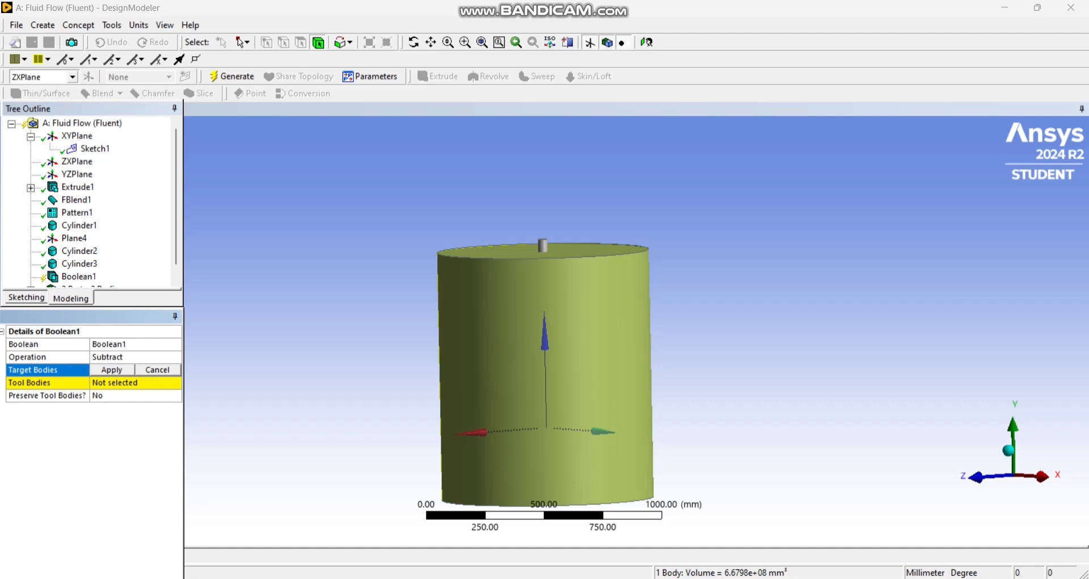
left_click(112, 369)
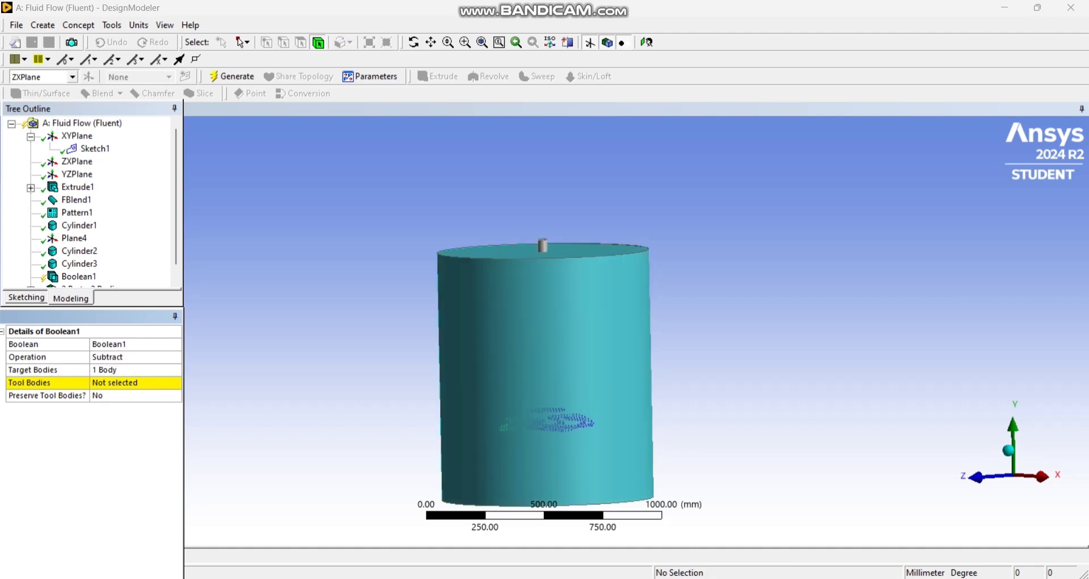
Hide the frozen cylinder and assign the impeller and shaft body as the Boolean's tool body.
left_click(488, 433)
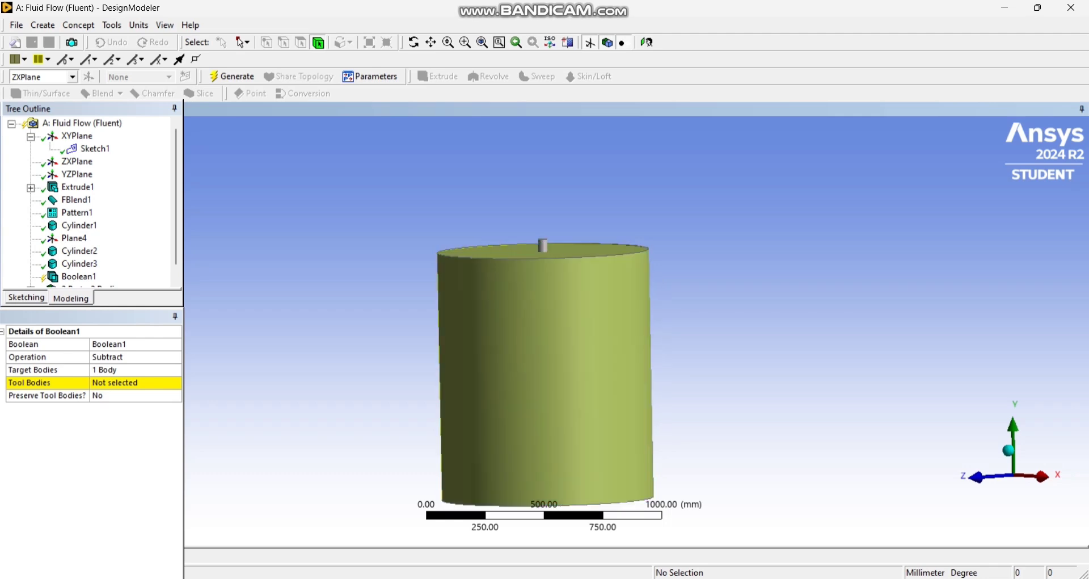
right_click(487, 433)
left_click(536, 471)
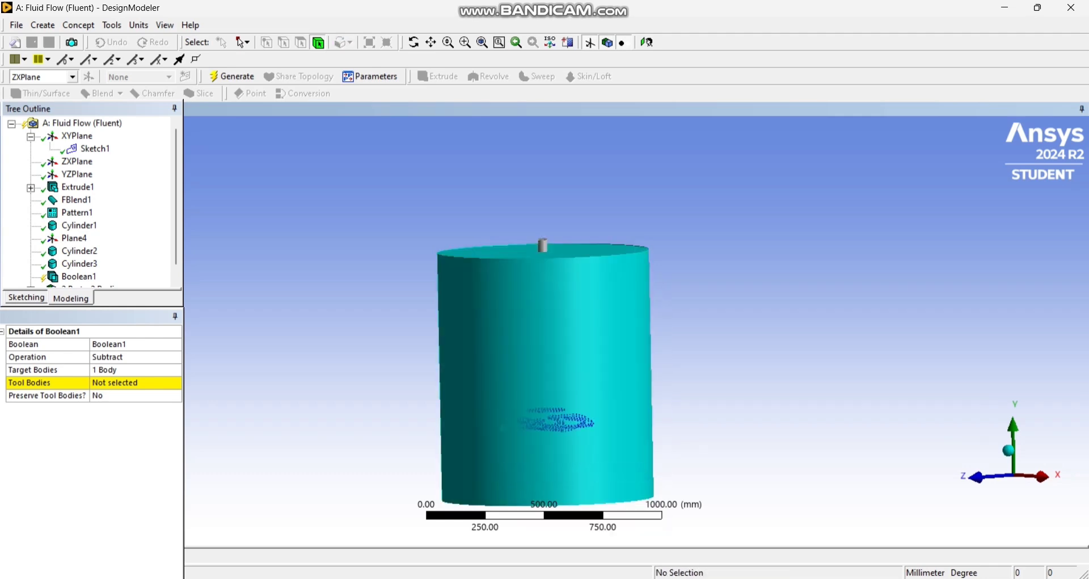
right_click(606, 291)
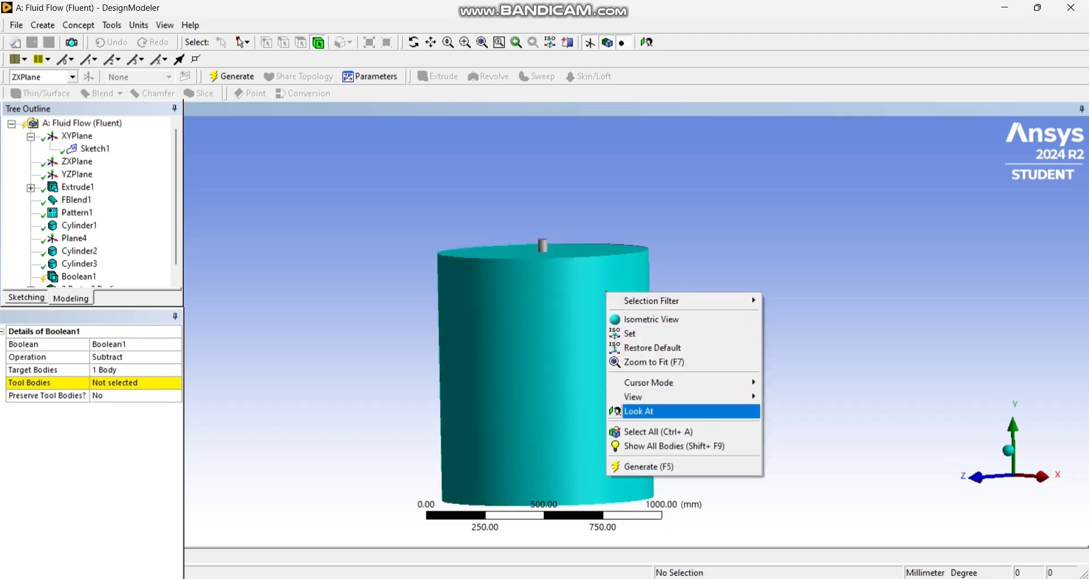
mouse_move(653, 396)
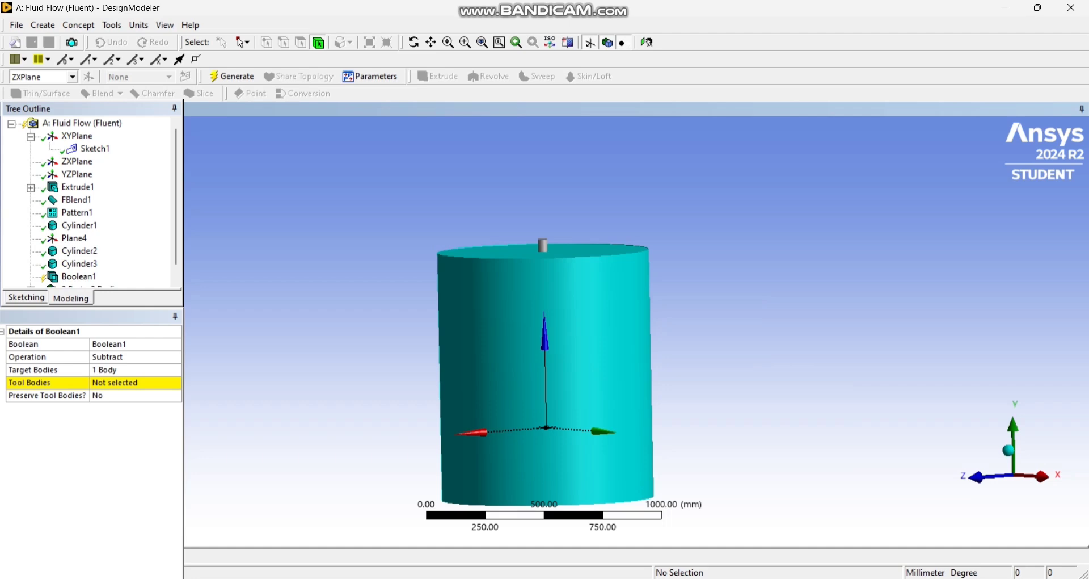
left_click(135, 382)
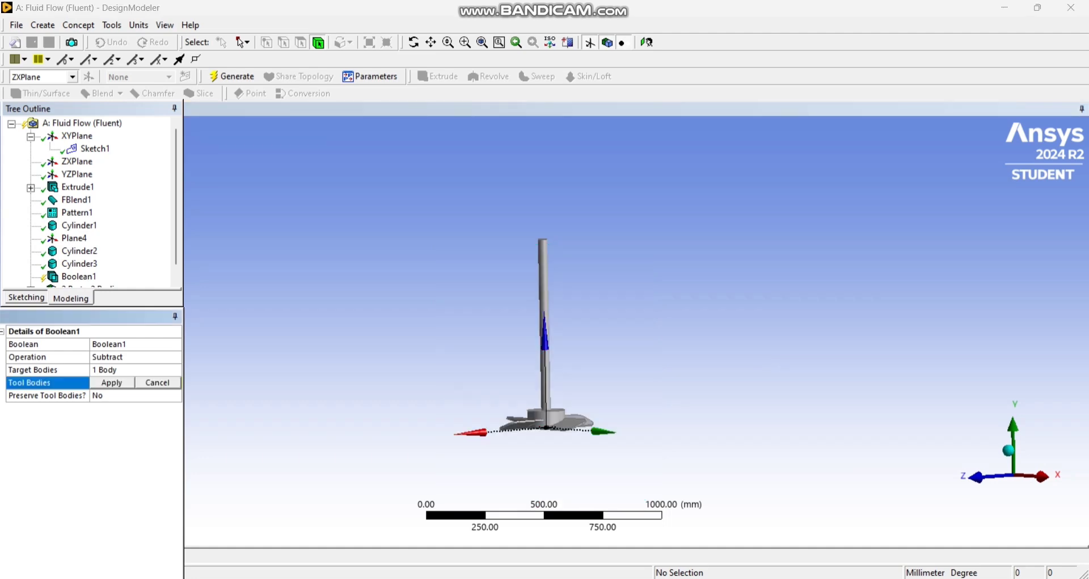
left_click(548, 417)
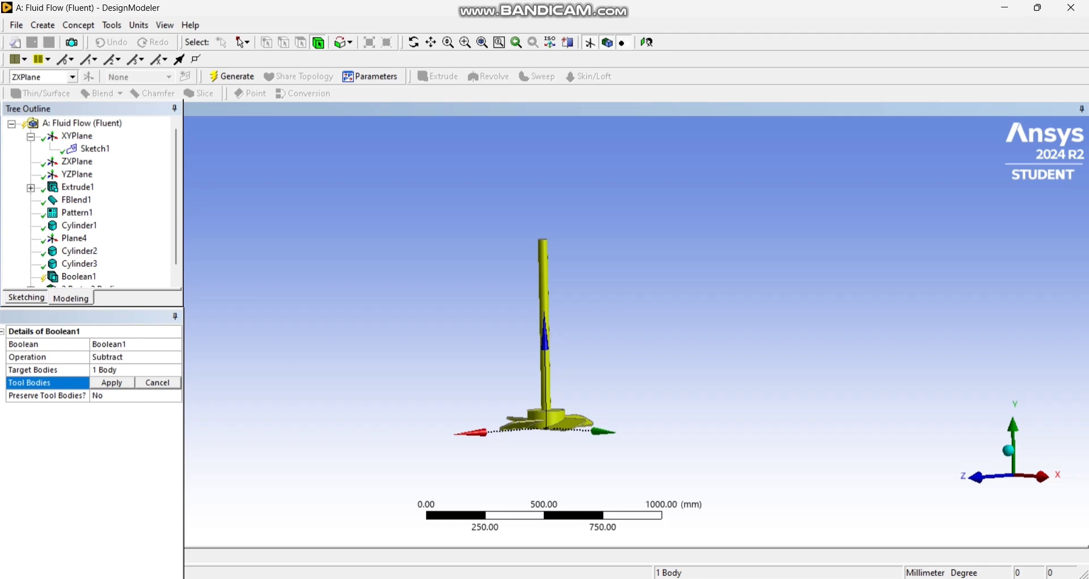
left_click(112, 382)
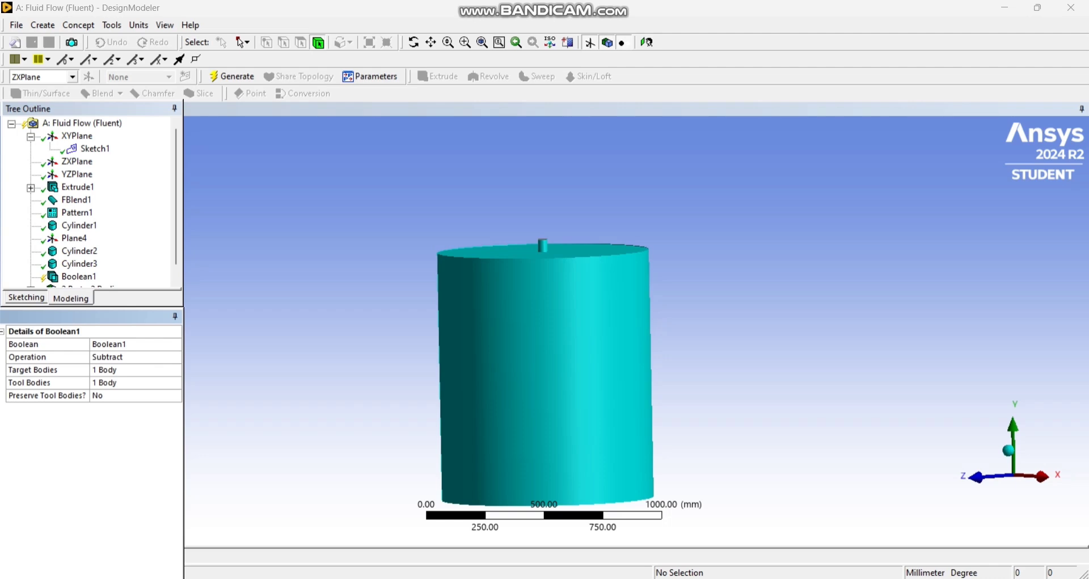
Generate the Boolean subtraction with Preserve Tool Bodies set to Yes, and show all bodies.
left_click(135, 396)
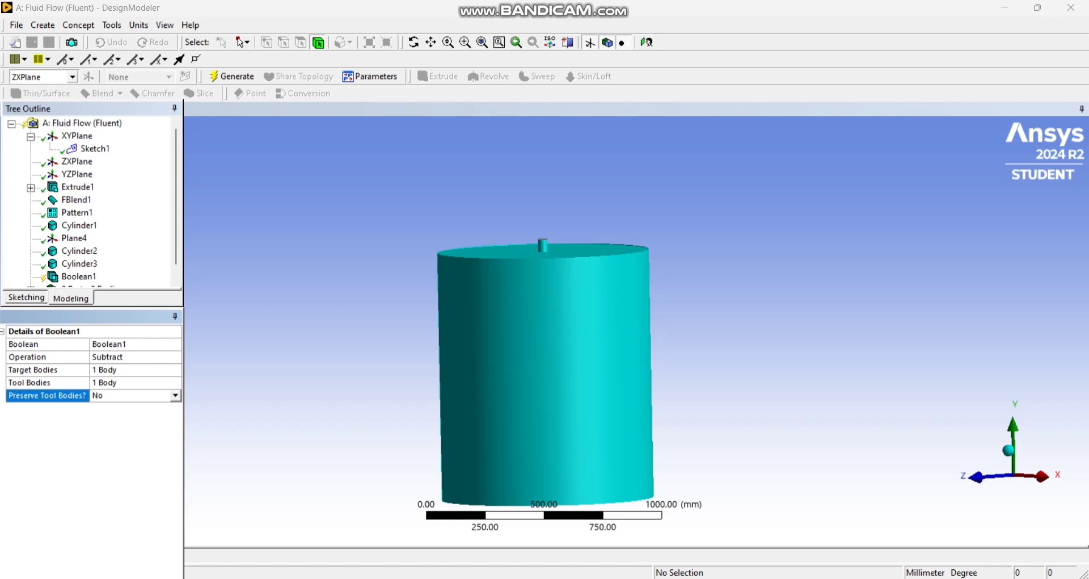
left_click(175, 396)
left_click(135, 416)
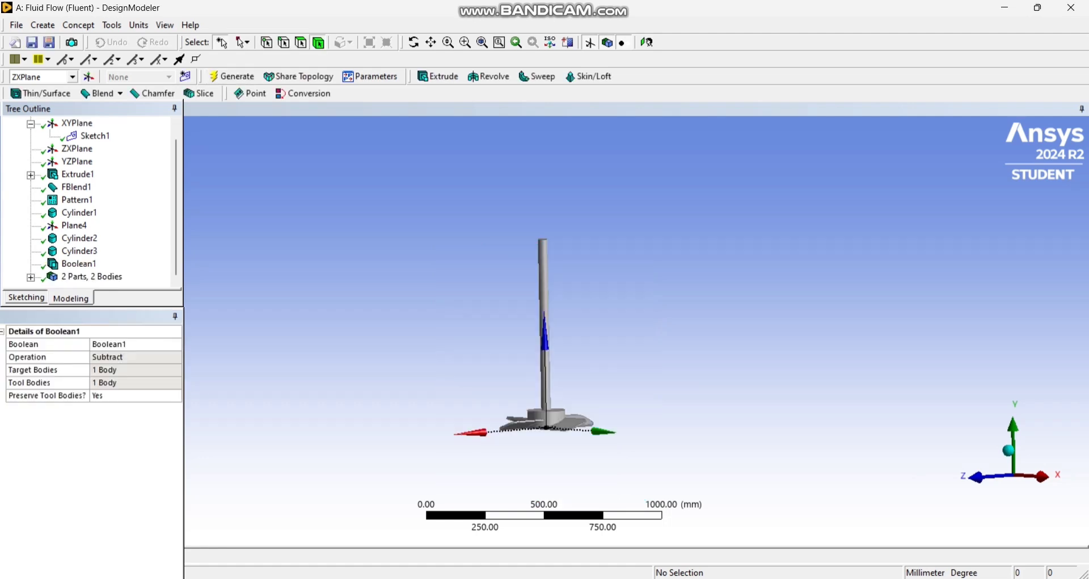
right_click(506, 282)
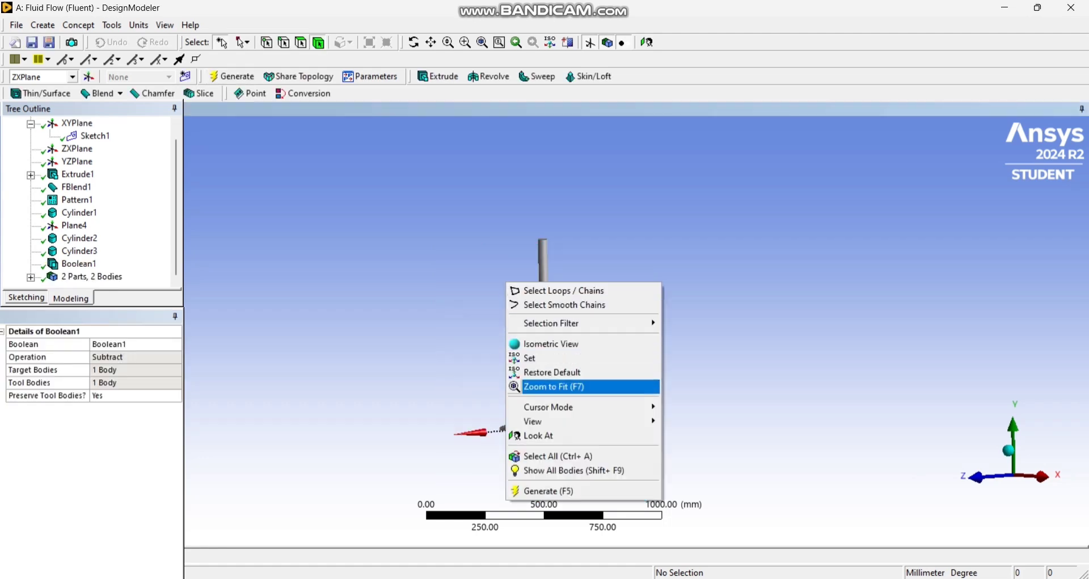
left_click(567, 470)
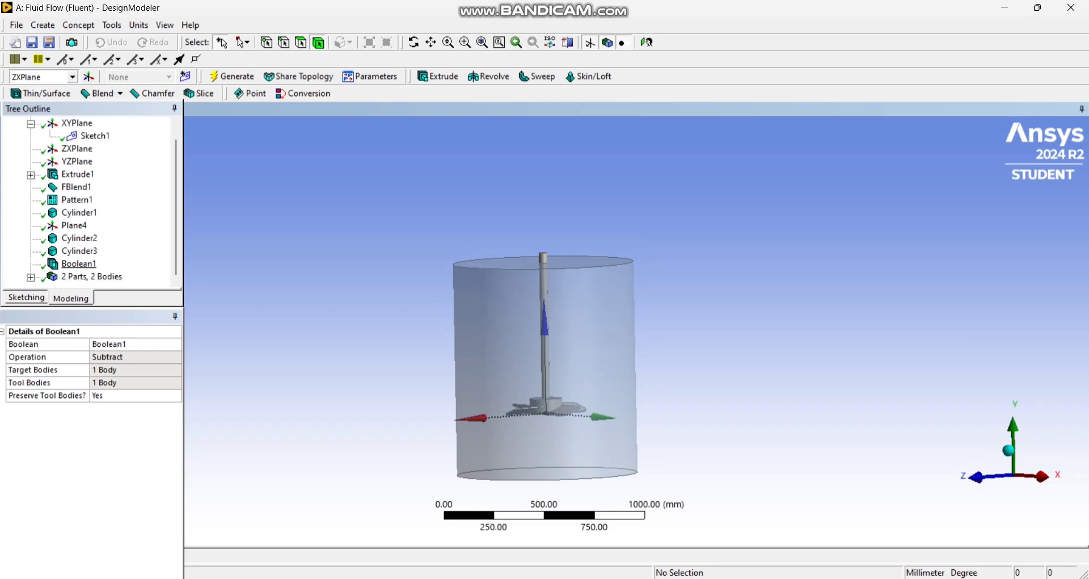
Inspect the two bodies left by the Boolean subtraction, comparing the impeller and shaft with the surrounding cylinder.
left_click(31, 277)
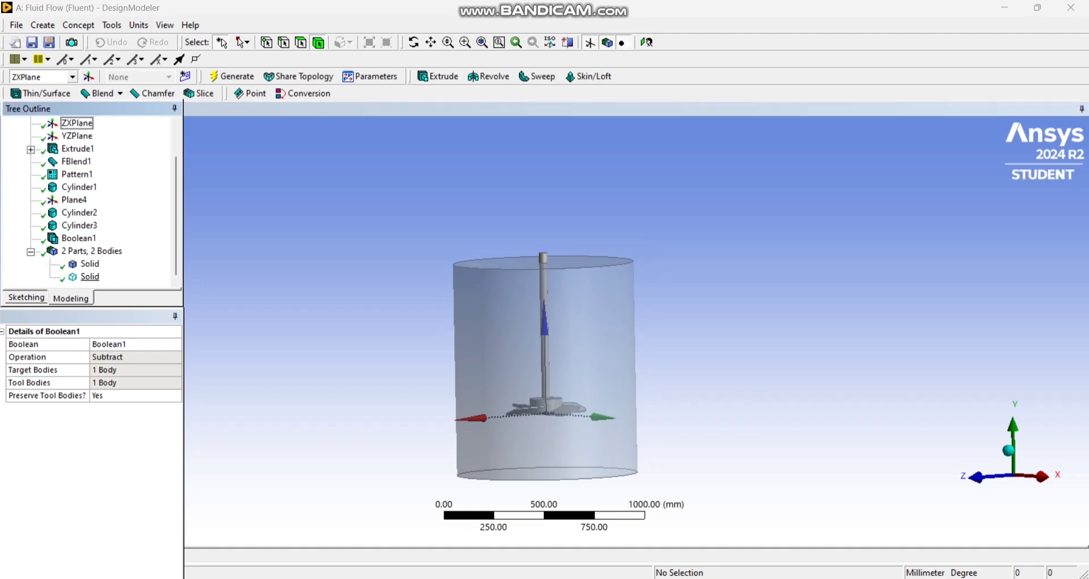
left_click(90, 264)
left_click(89, 276)
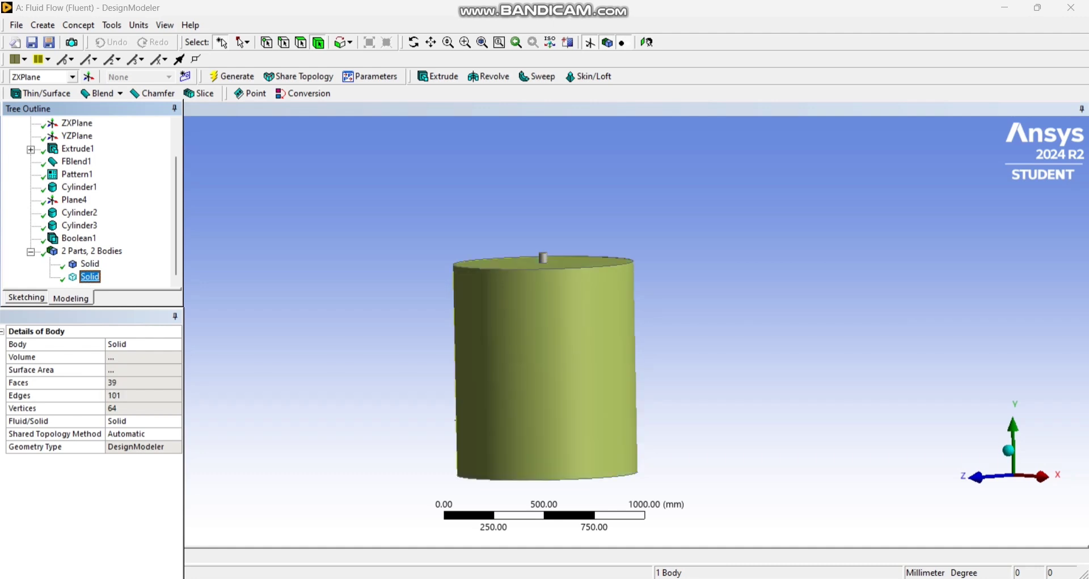
left_click(89, 263)
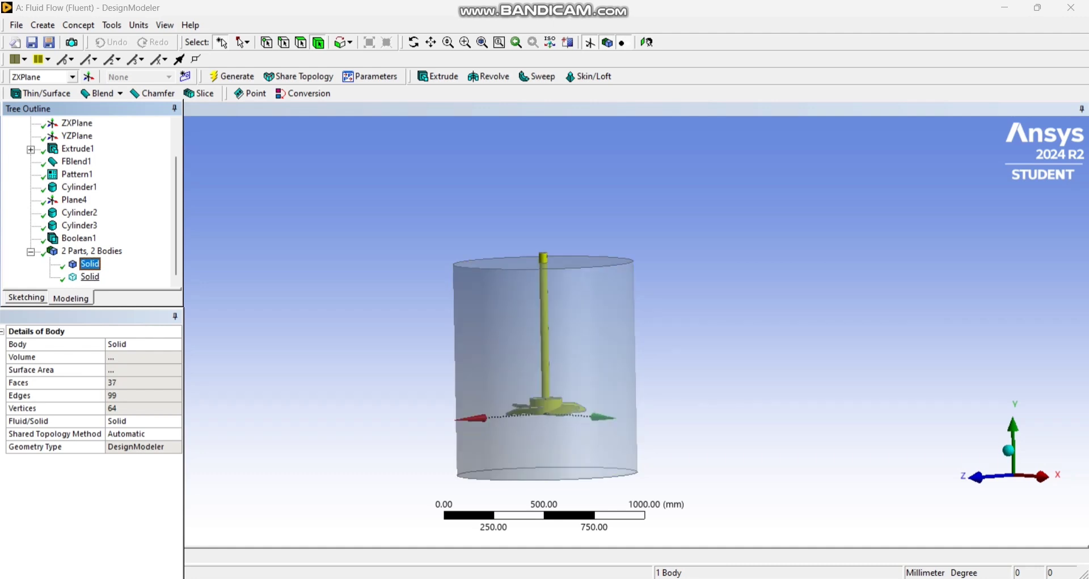
left_click(90, 277)
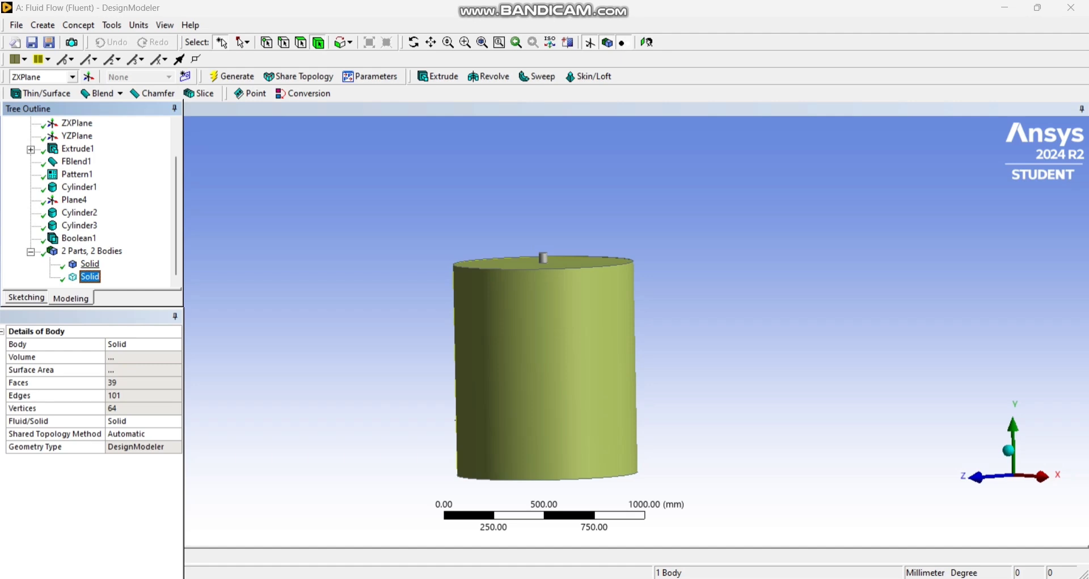
left_click(90, 264)
scroll(89, 264, "up", 1)
scroll(89, 264, "down", 1)
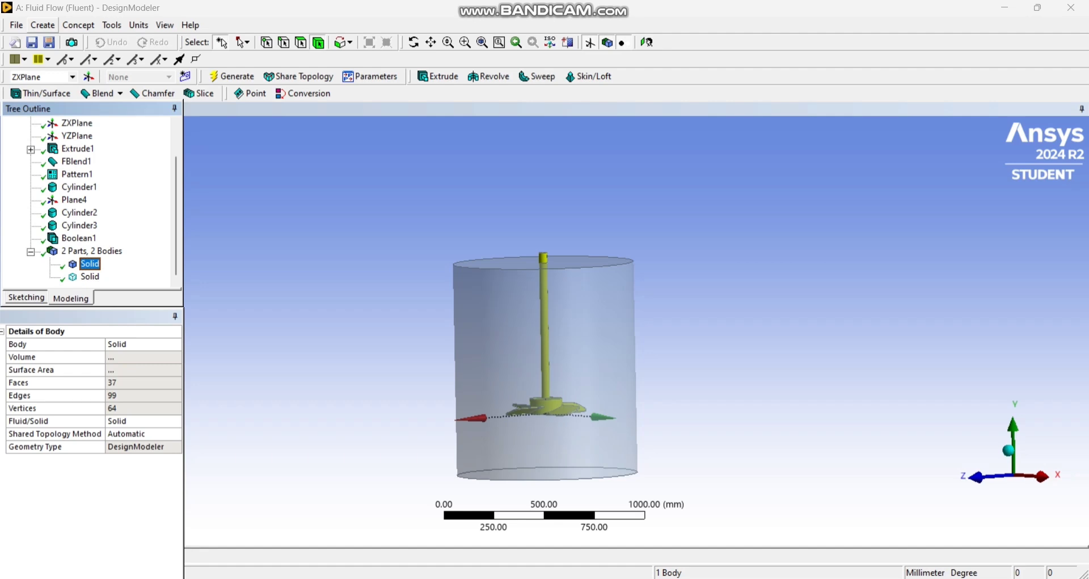
Add another Cylinder primitive and set its base plane to ZXPlane.
left_click(42, 25)
mouse_move(94, 313)
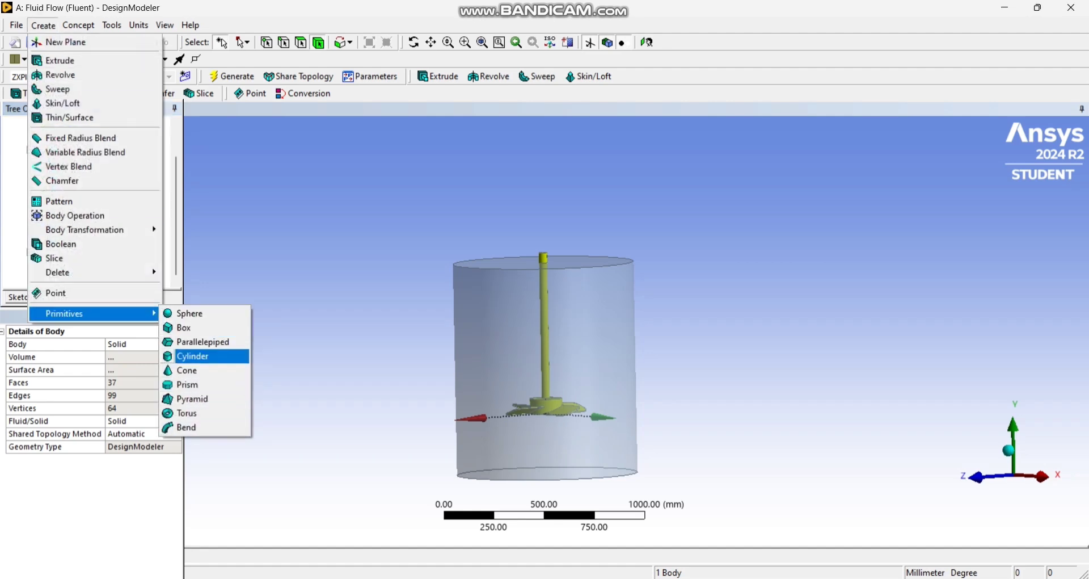
left_click(193, 356)
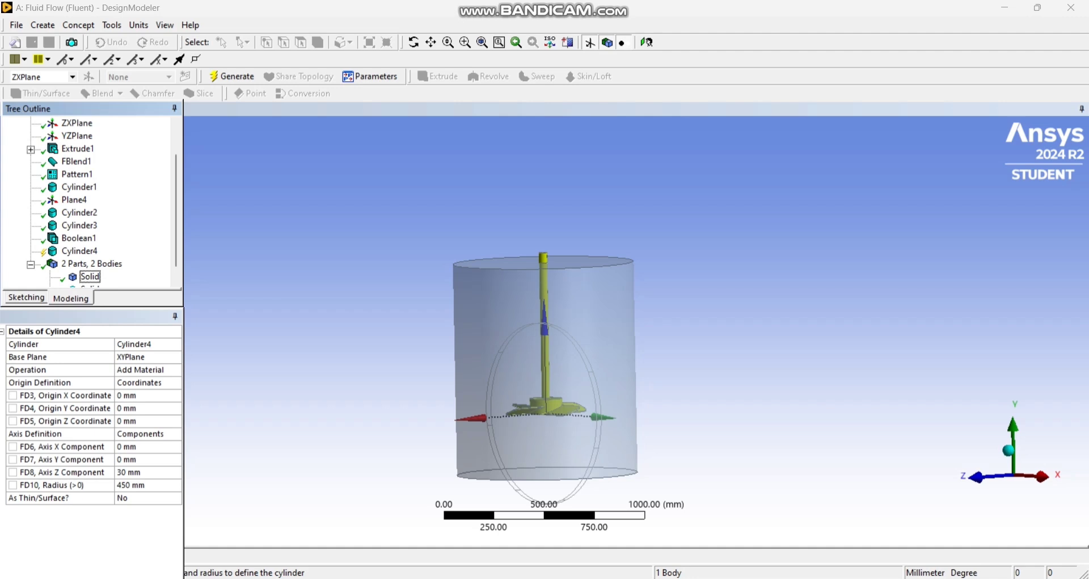
left_click(77, 123)
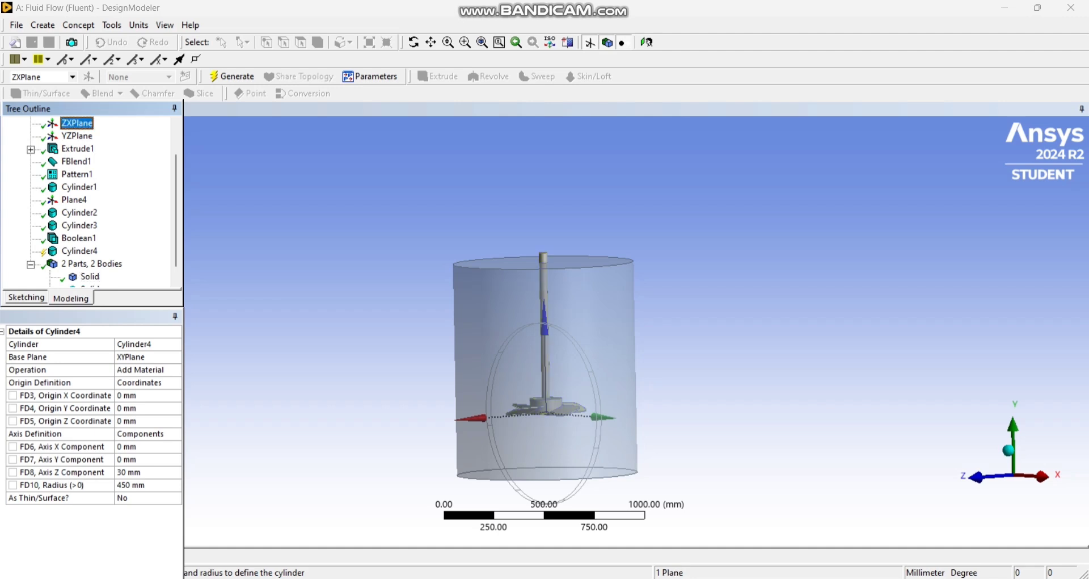
left_click(131, 357)
left_click(129, 356)
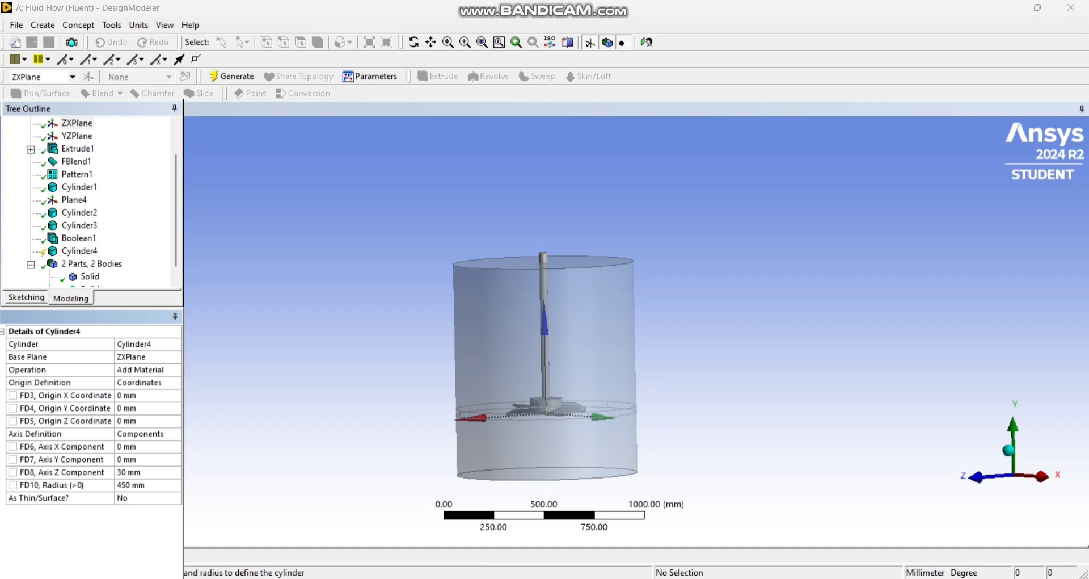
Set the new cylinder's Axis Z Component to 125 mm and its radius to 350 mm.
left_click(140, 471)
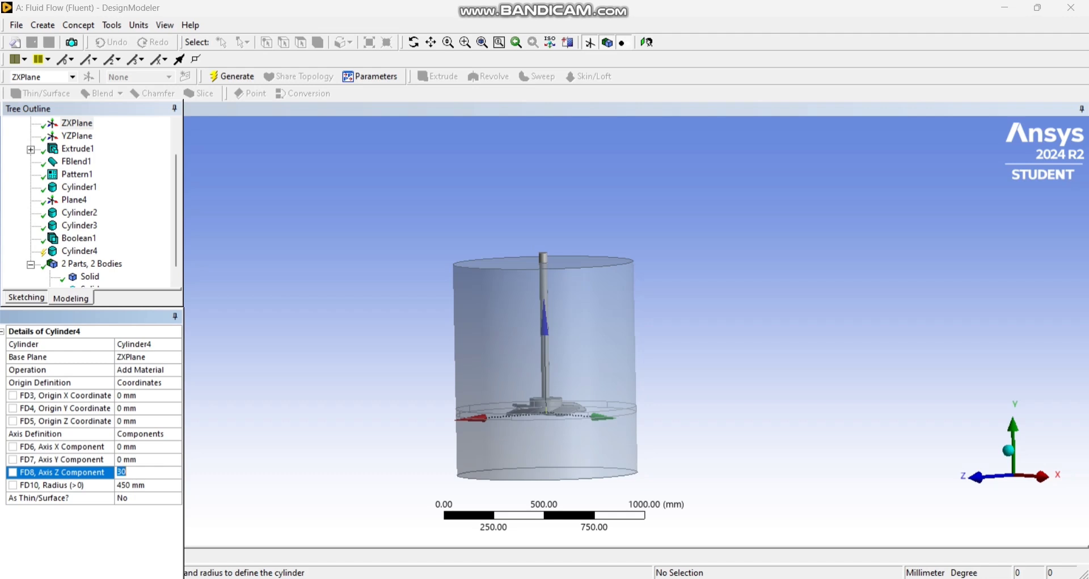
type("125")
key("Return")
type("225")
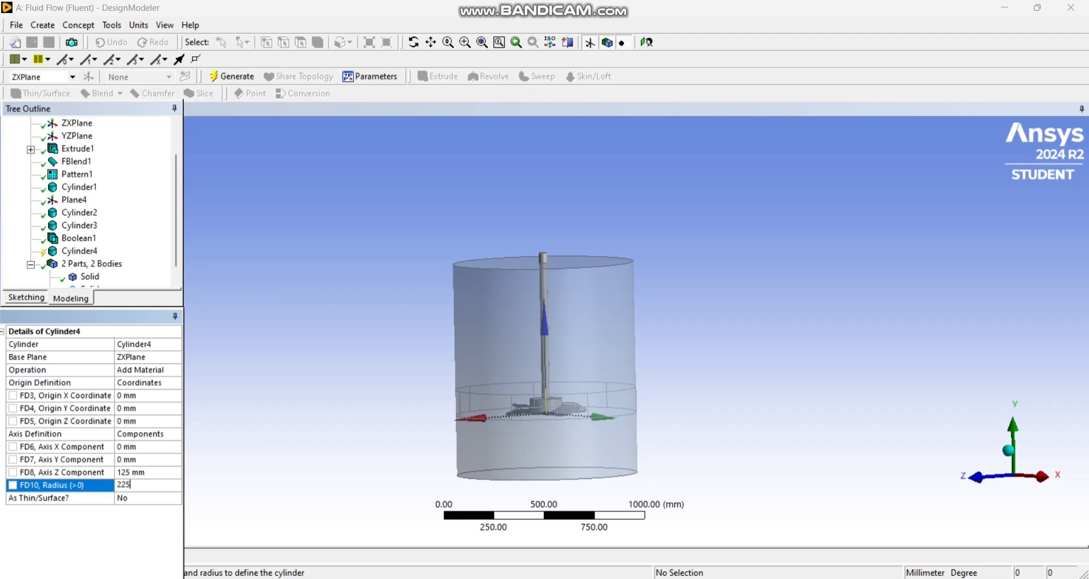
key("BackSpace")
key("BackSpace")
key("BackSpace")
type("350")
Set the new cylinder's Origin Z Coordinate to -70 mm and generate it.
left_click(136, 421)
type("-")
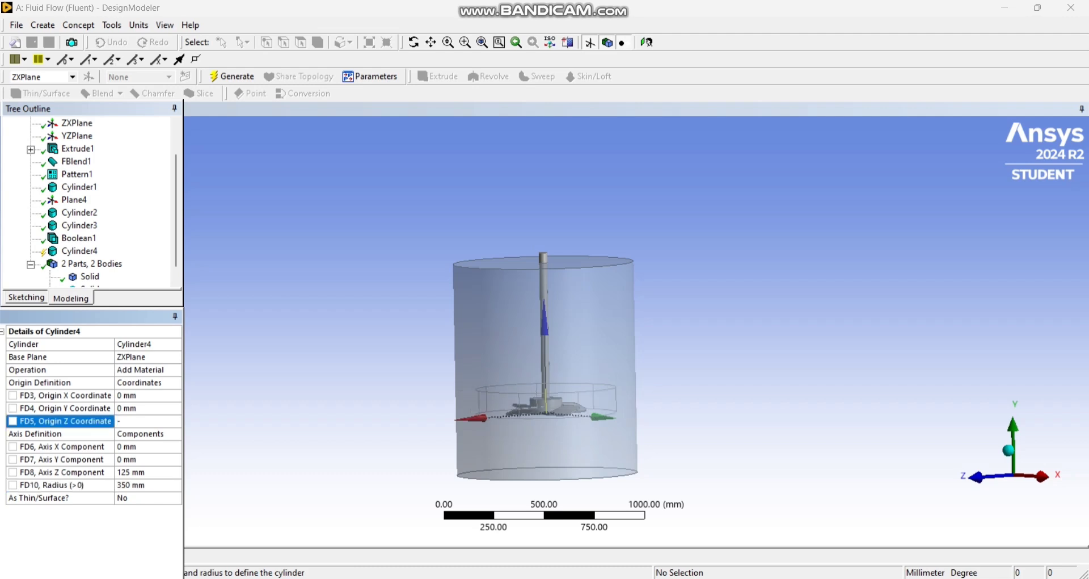
type("70")
key("Return")
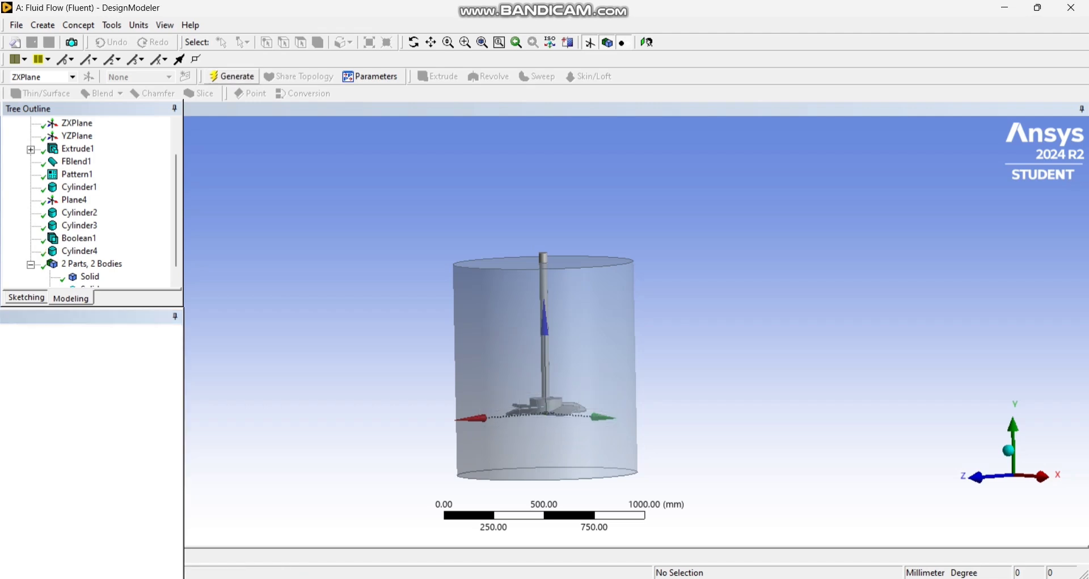
scroll(543, 331, "up", 4)
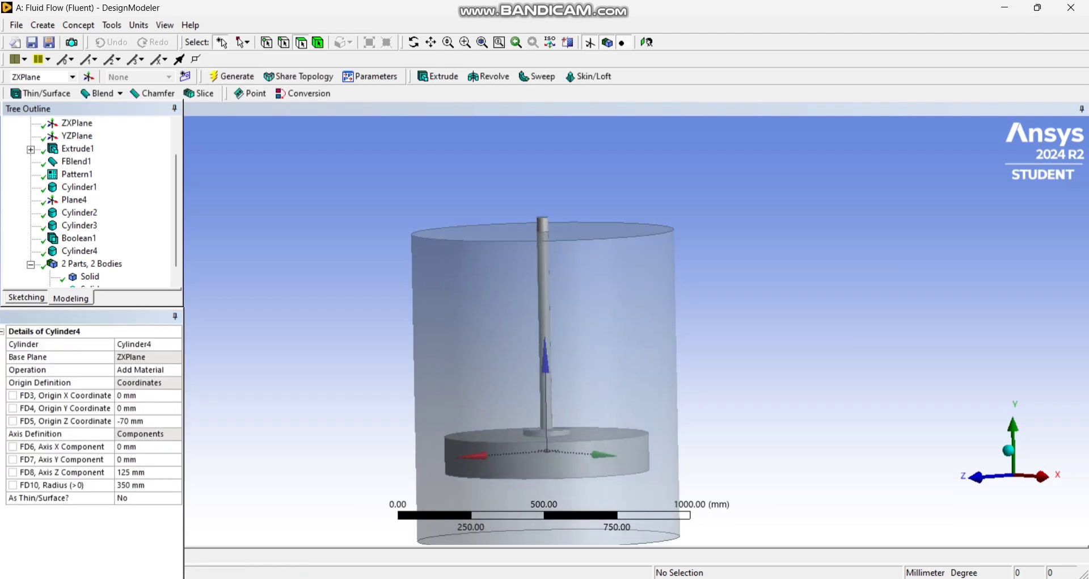
Move the new cylinder up by setting its Origin Z Coordinate to -60 mm and regenerate it.
left_click(142, 421)
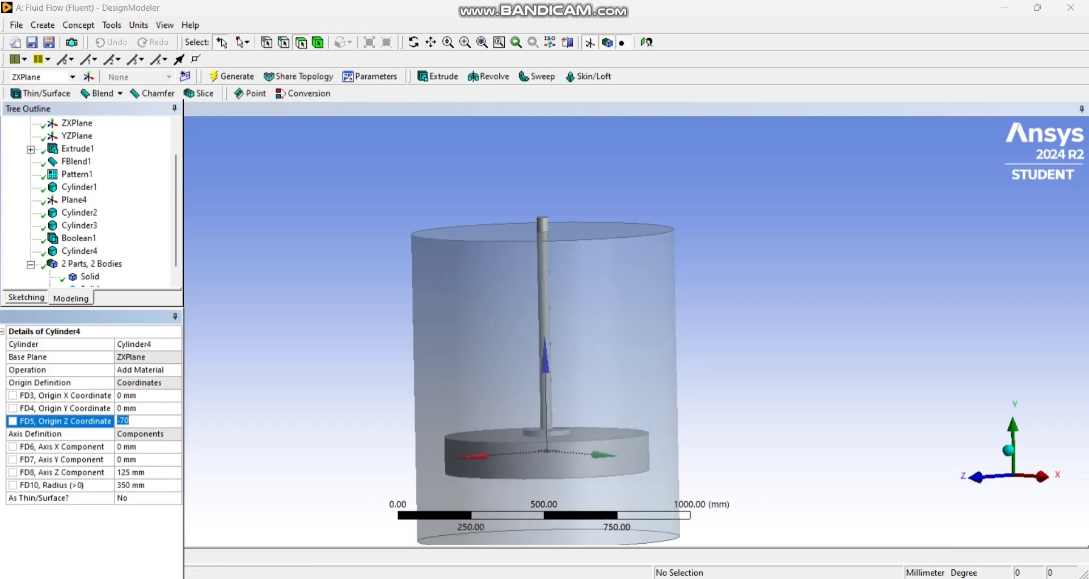
key("BackSpace")
type("-60")
key("Return")
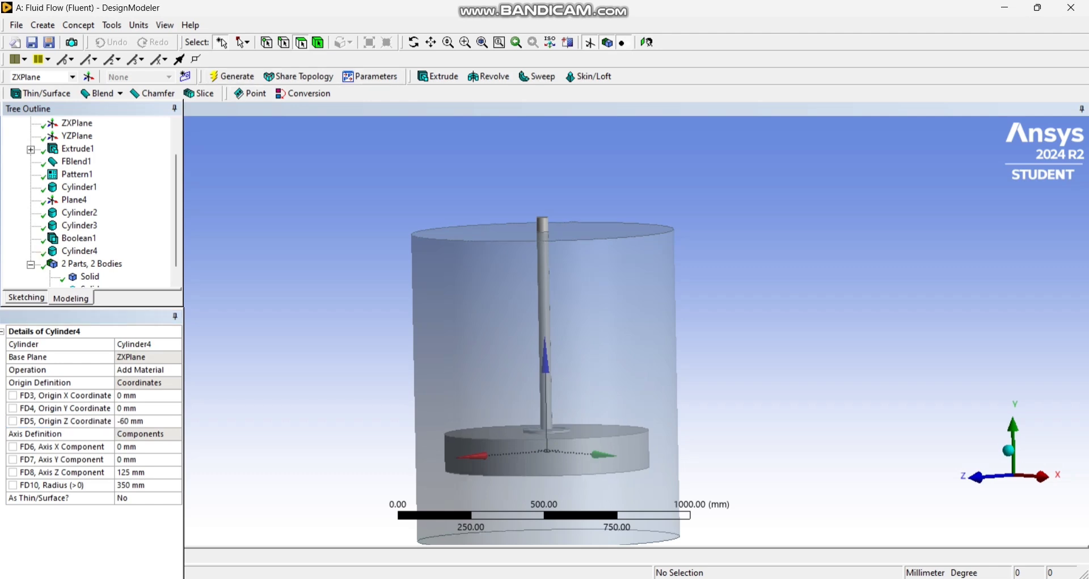
Set the new cylinder's Origin Z Coordinate to -50 mm and regenerate it so it encloses the impeller.
left_click(142, 421)
type("-")
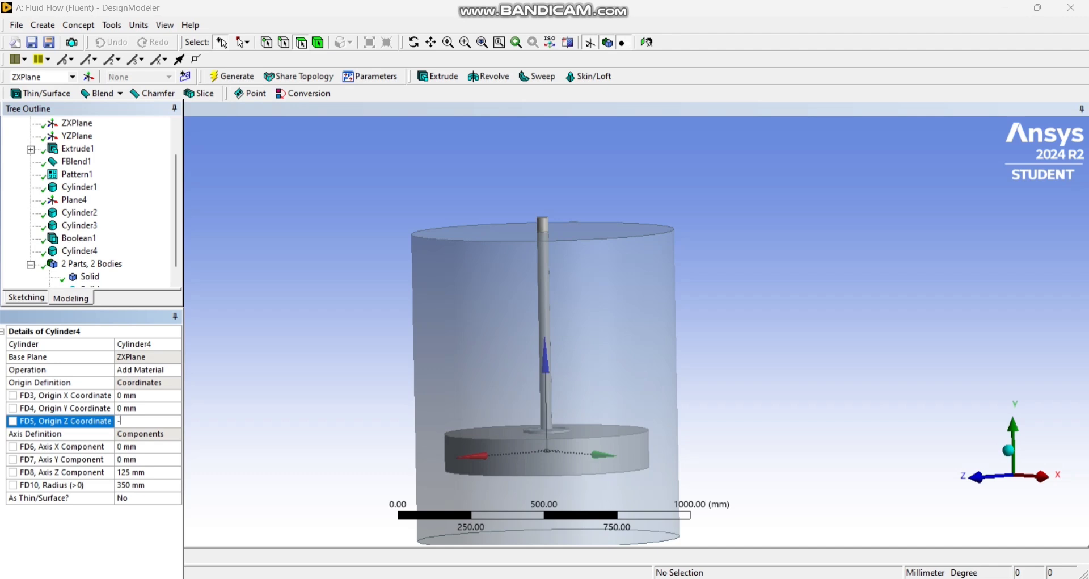
type("50")
key("Return")
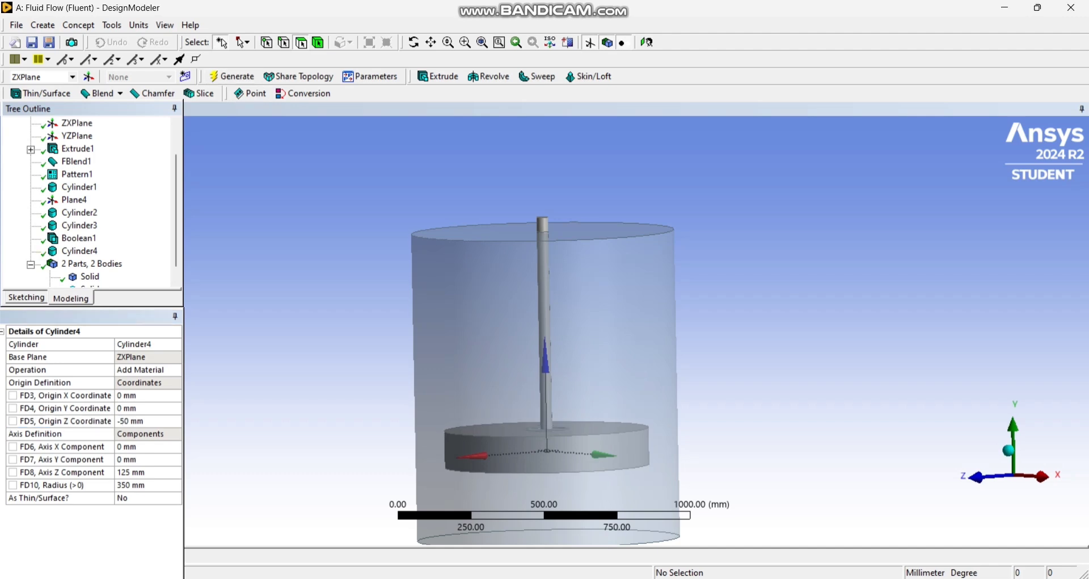
Change the new cylinder's Operation to Slice Material for all bodies and generate the slice.
scroll(545, 332, "down", 2)
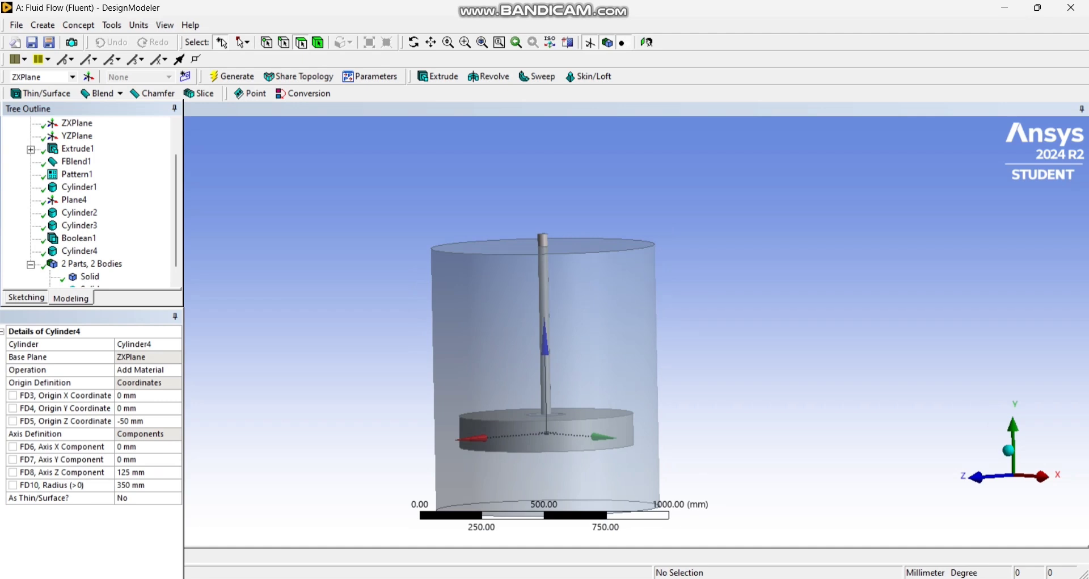
left_click(147, 370)
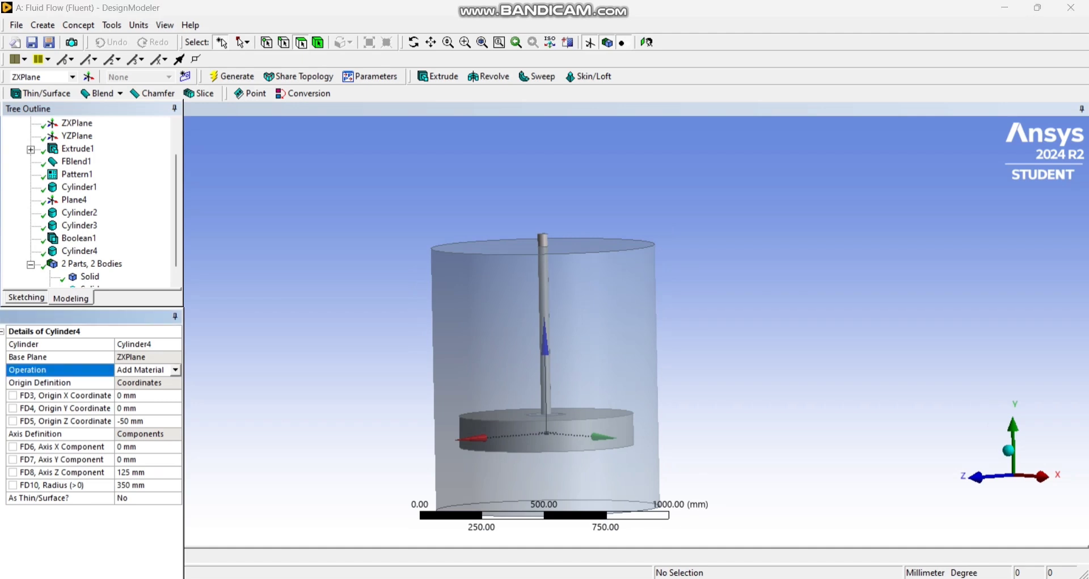
left_click(175, 370)
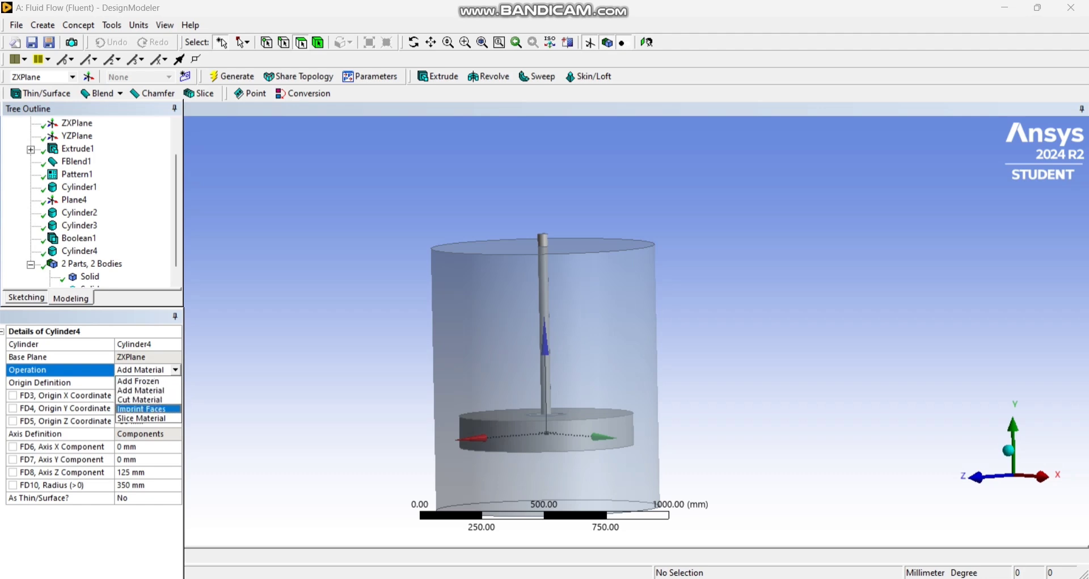
left_click(141, 418)
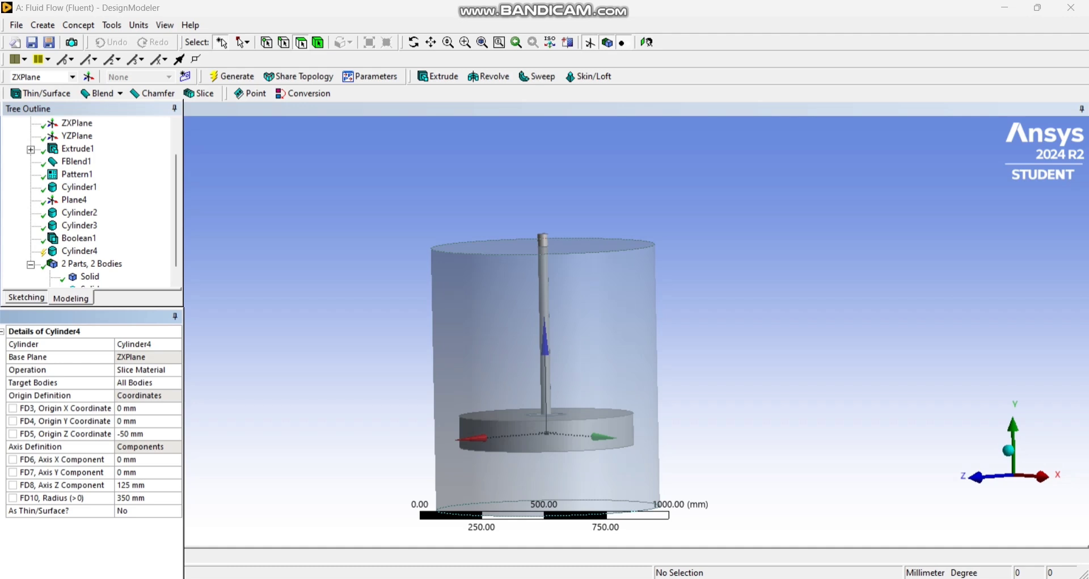
scroll(80, 234, "down", 1)
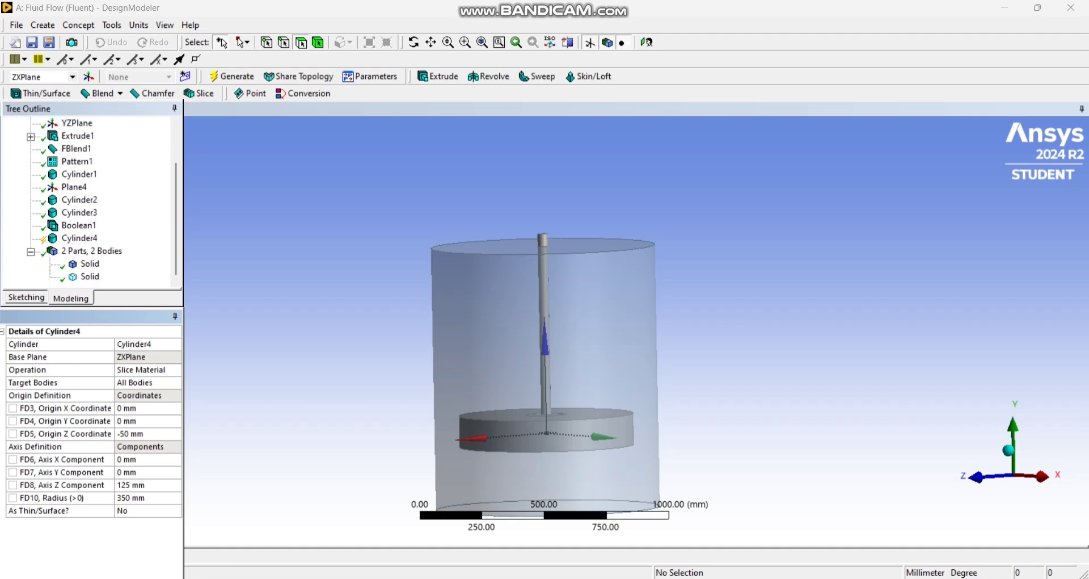
left_click(231, 76)
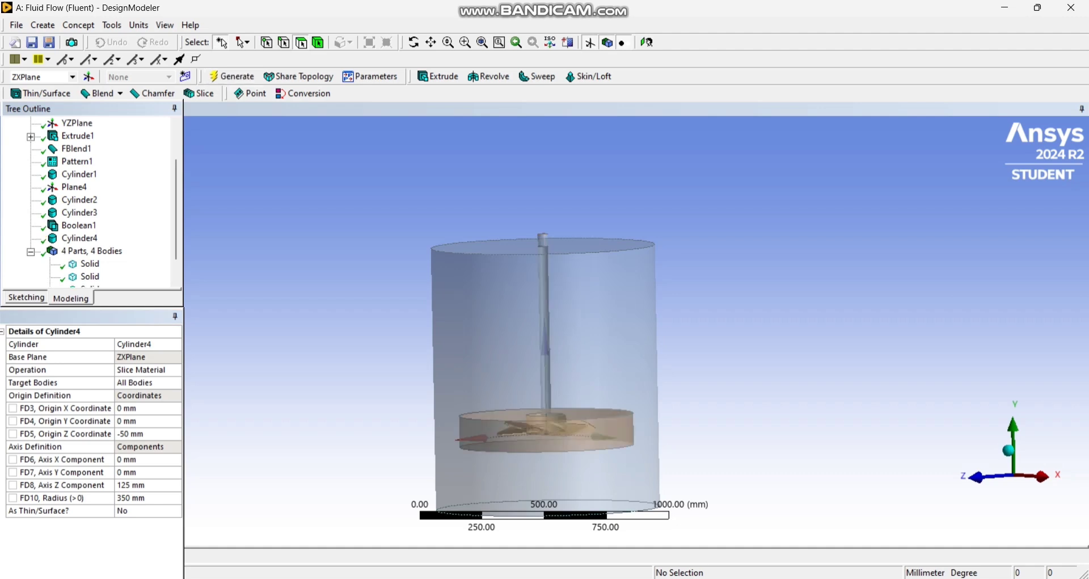
Examine each solid body produced by the slice to identify the shaft, outer cylinder, impeller and inner disc zone.
scroll(544, 340, "down", 2)
scroll(89, 251, "down", 1)
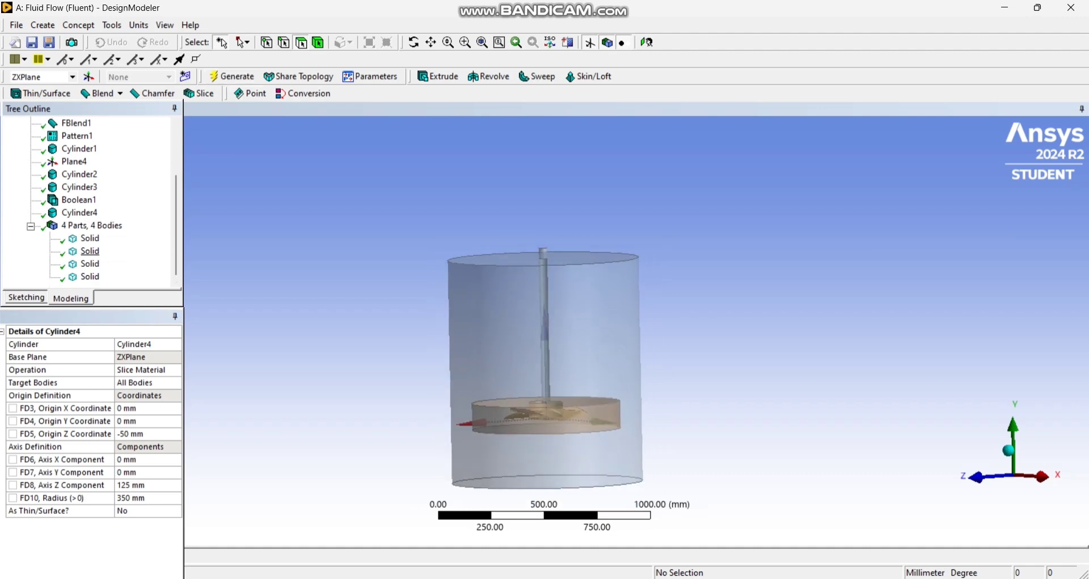
left_click(89, 238)
left_click(90, 251)
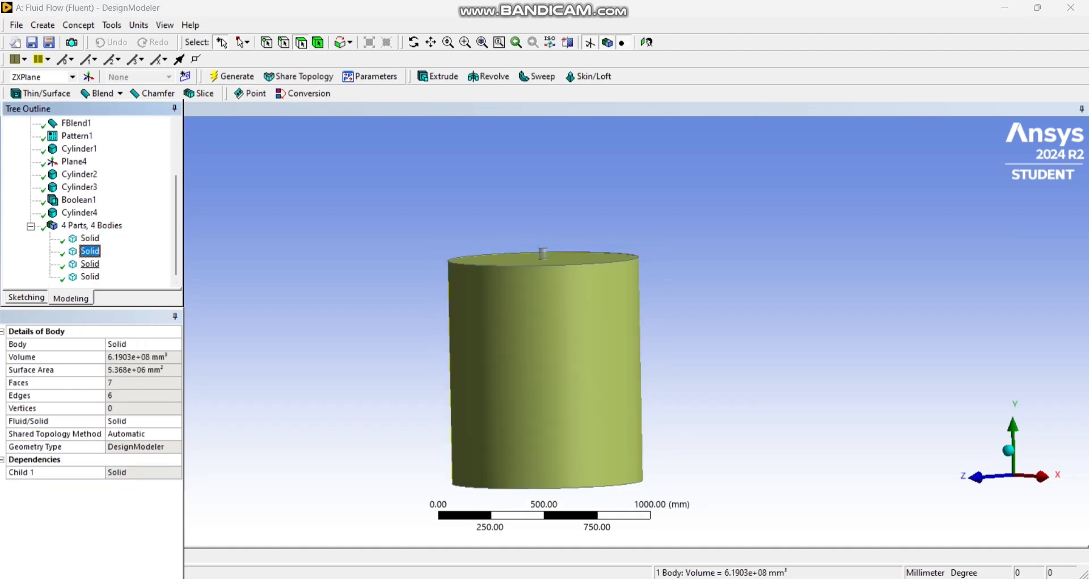
left_click(90, 264)
left_click(90, 276)
left_click(89, 264)
left_click(90, 252)
left_click(90, 238)
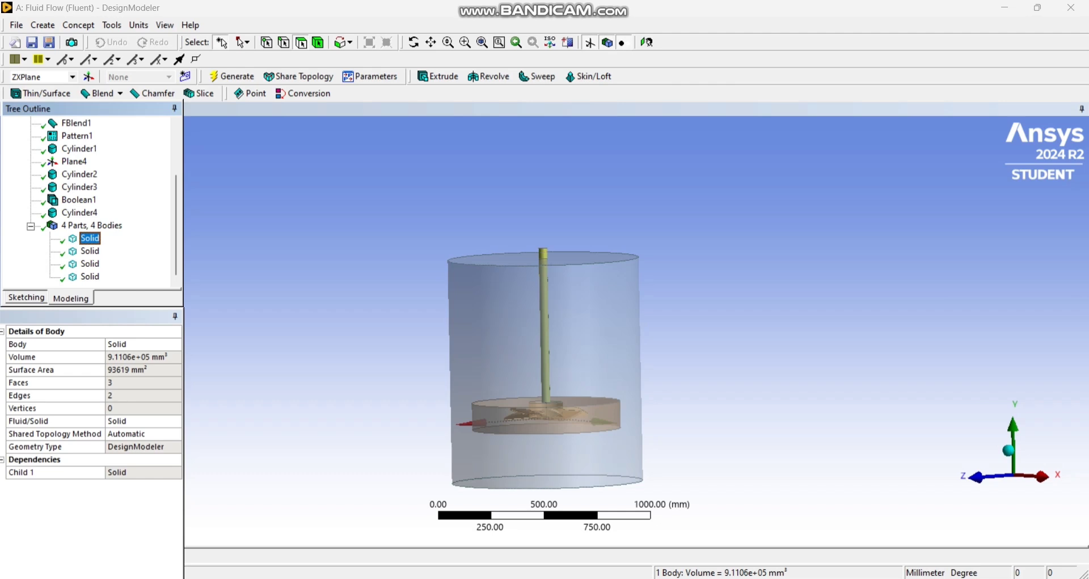
Add a Boolean feature with the Unite operation and assign the sliced shaft as its tool body.
left_click(43, 25)
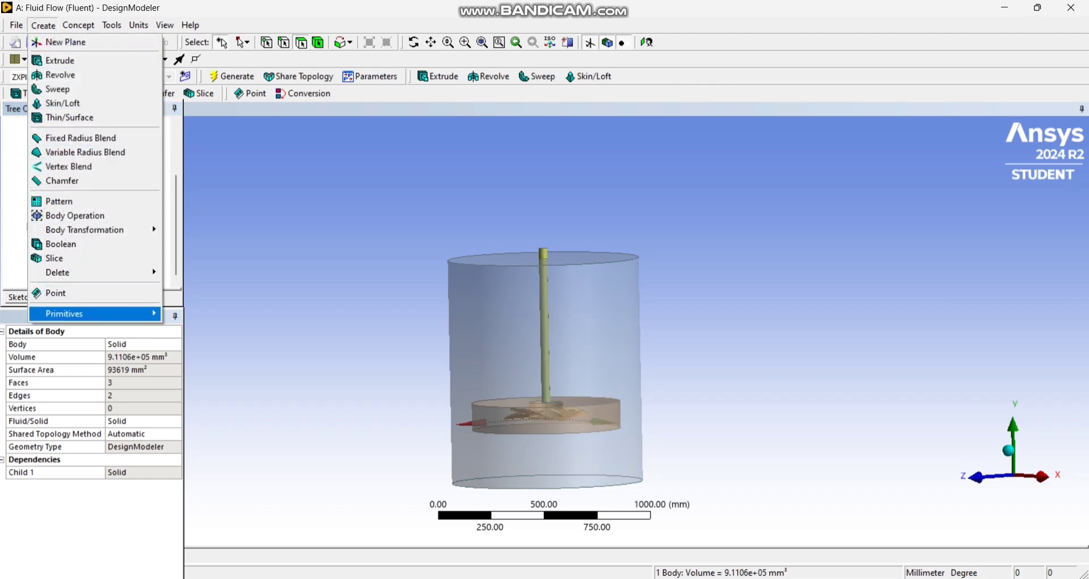
left_click(61, 243)
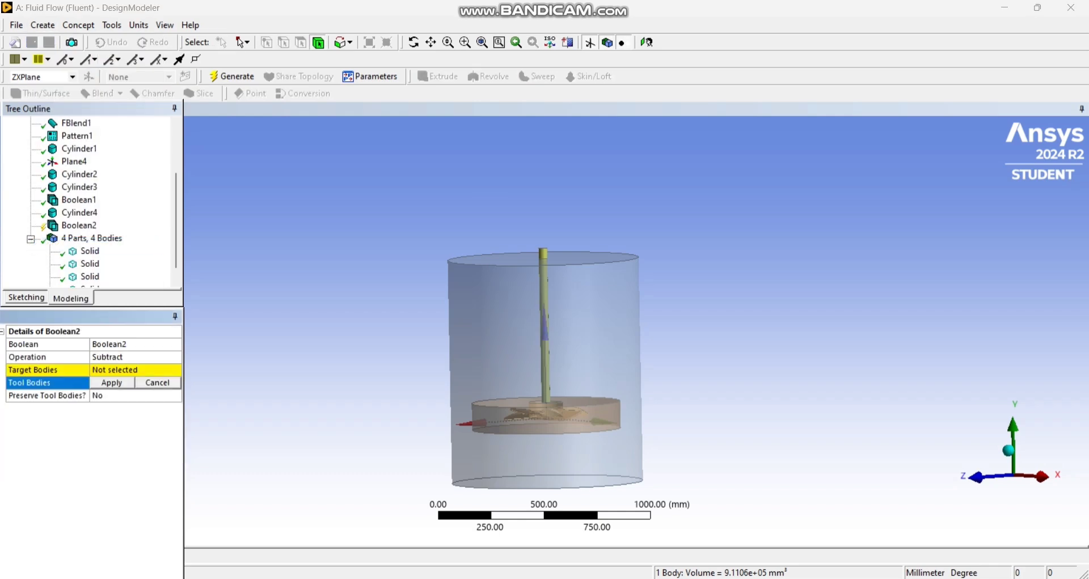
left_click(112, 382)
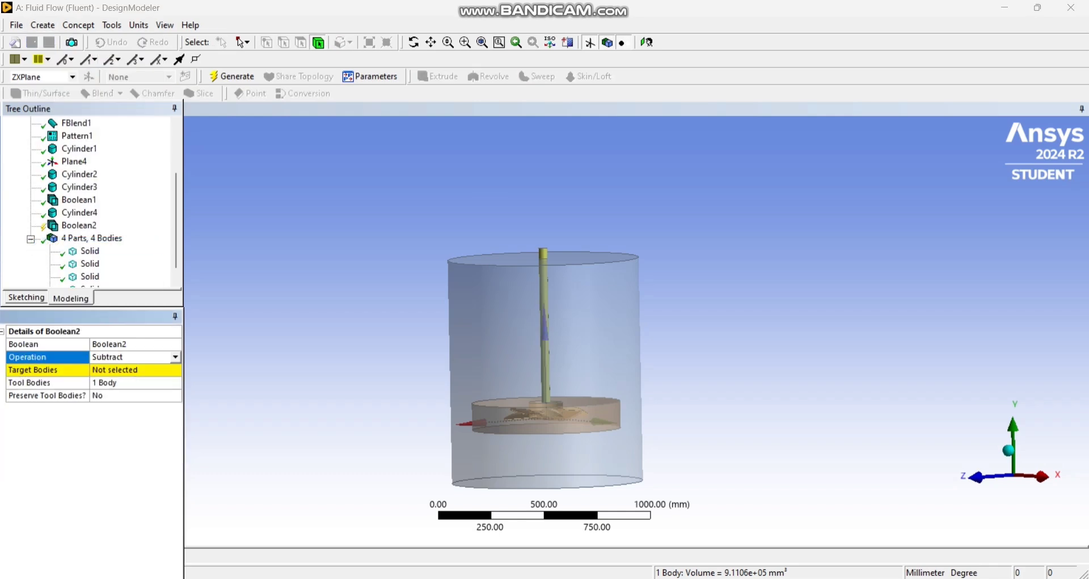
left_click(175, 356)
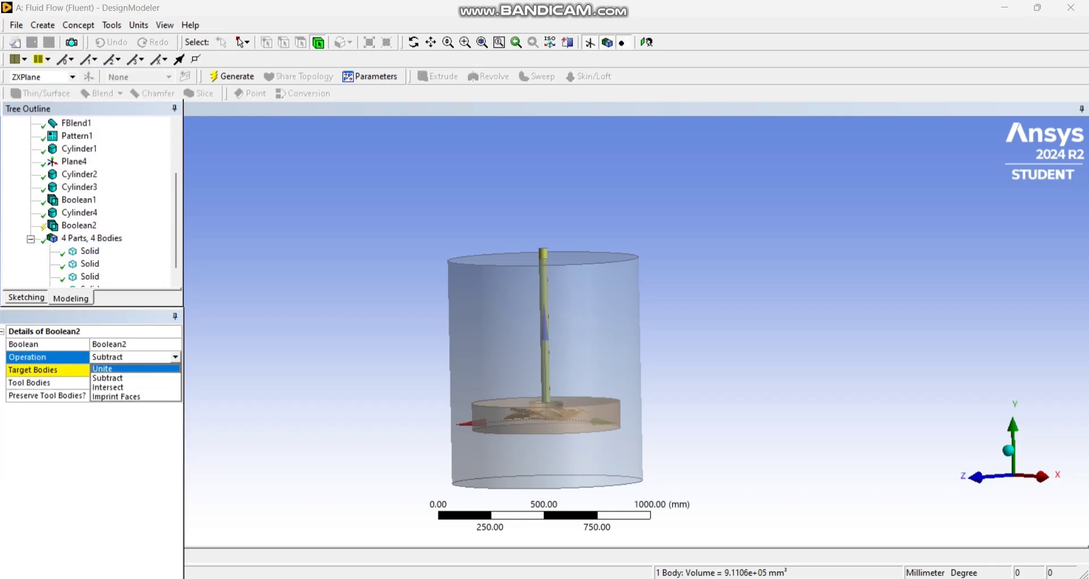
left_click(114, 369)
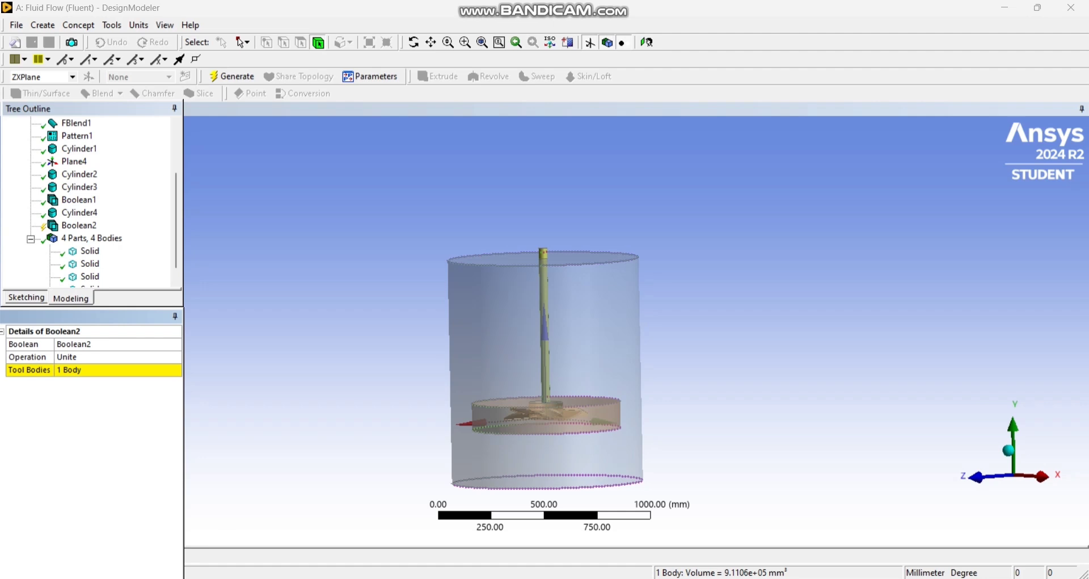
Hide the outer cylinder and the inner disc zone so only the shaft and impeller remain displayed.
left_click(502, 312)
right_click(503, 312)
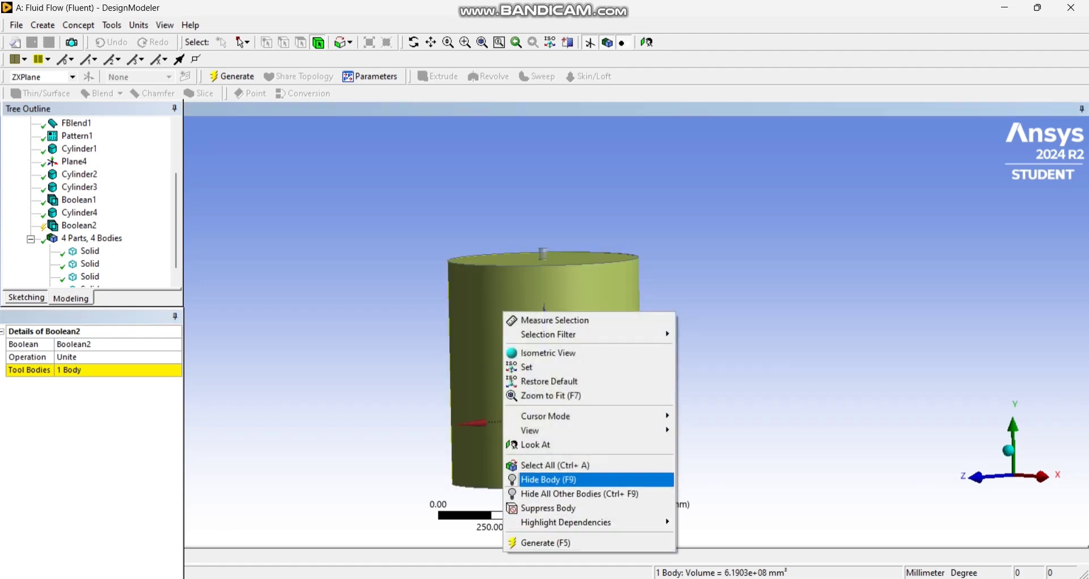
left_click(548, 480)
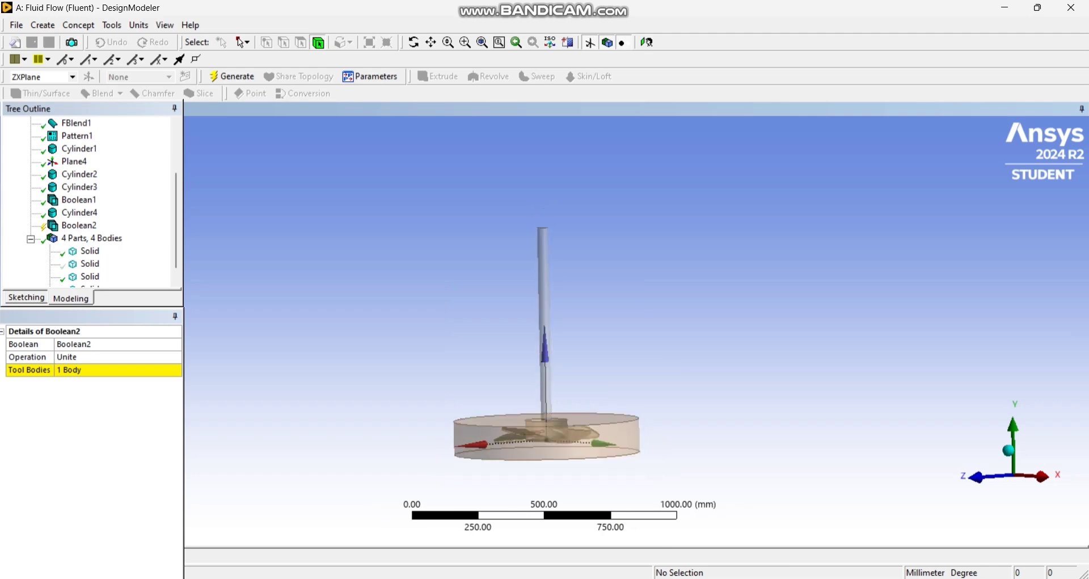
right_click(620, 433)
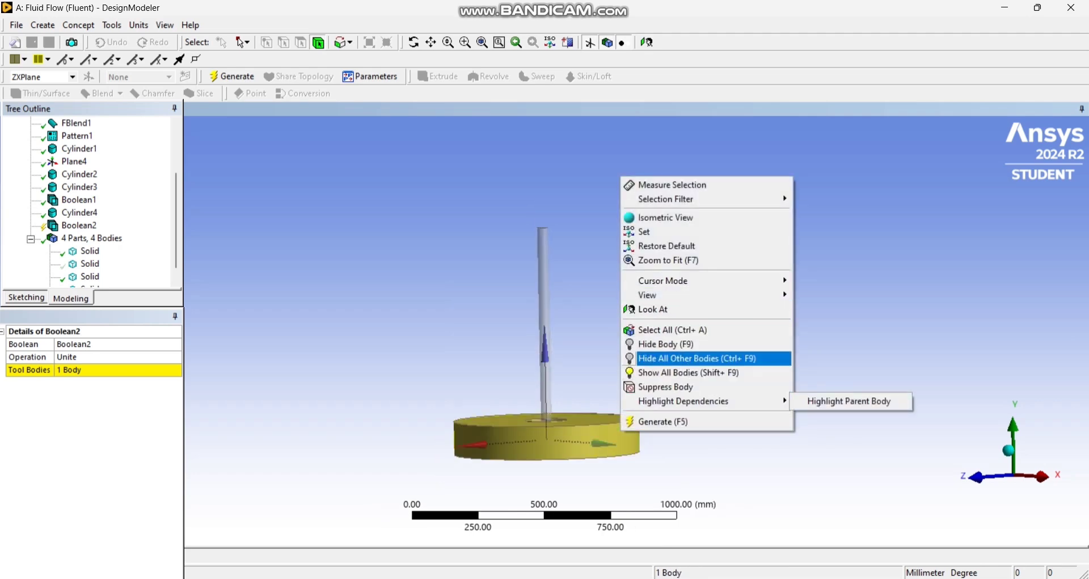
left_click(666, 343)
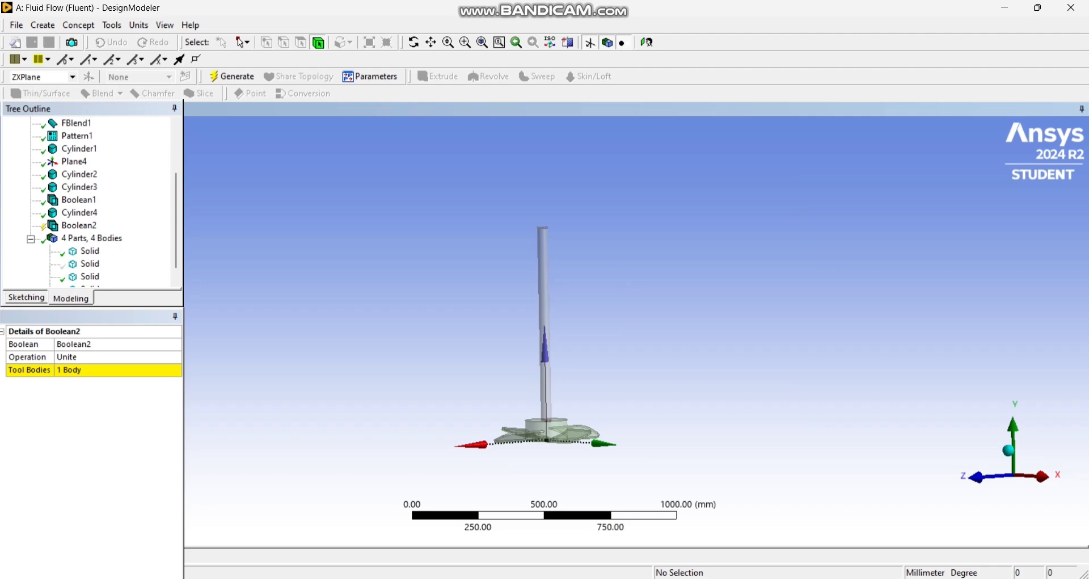
Assign both the shaft and the impeller as tool bodies of the Unite Boolean and generate it.
left_click(545, 379)
left_click(555, 430, "ctrl")
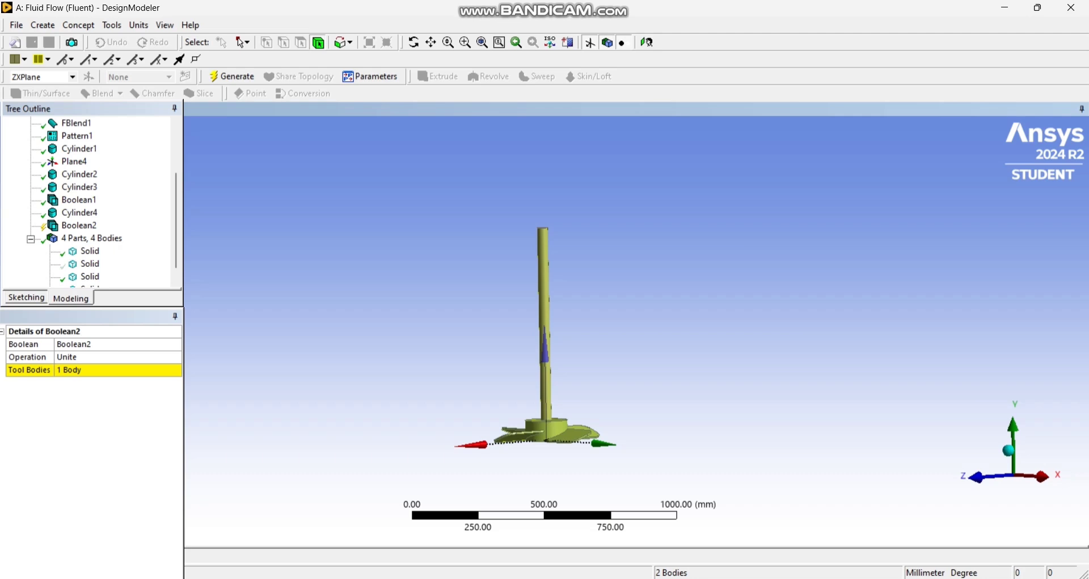
left_click(90, 370)
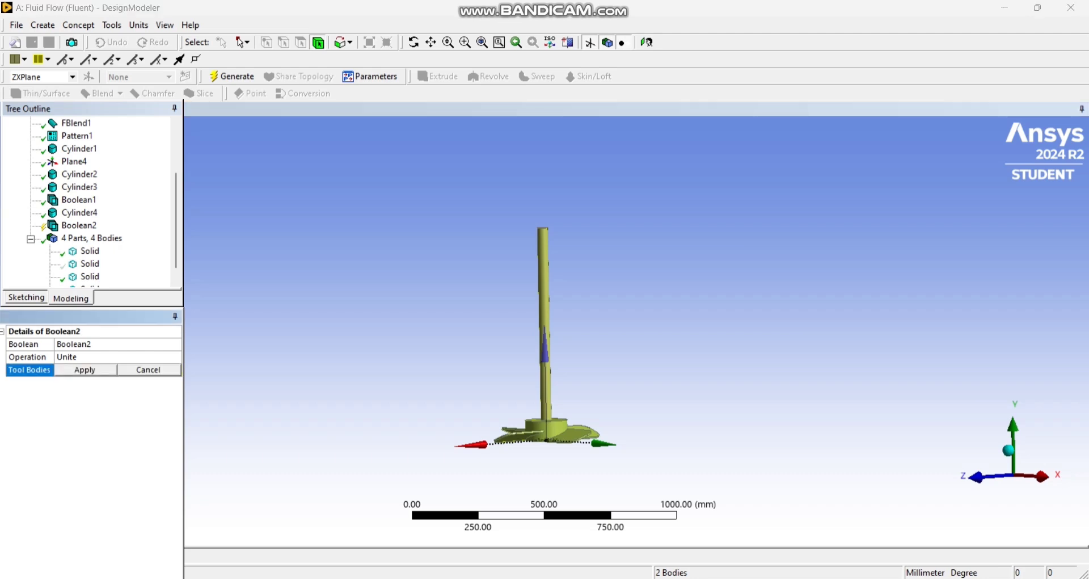
left_click(85, 370)
left_click(233, 76)
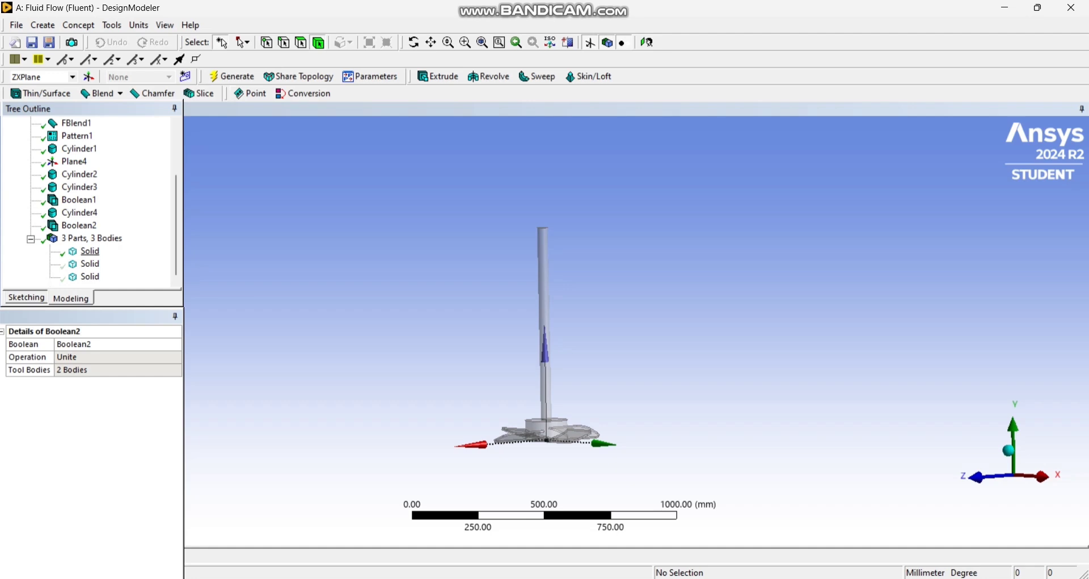
Check which solid is which and rename the united shaft and impeller body as shaft.
left_click(90, 251)
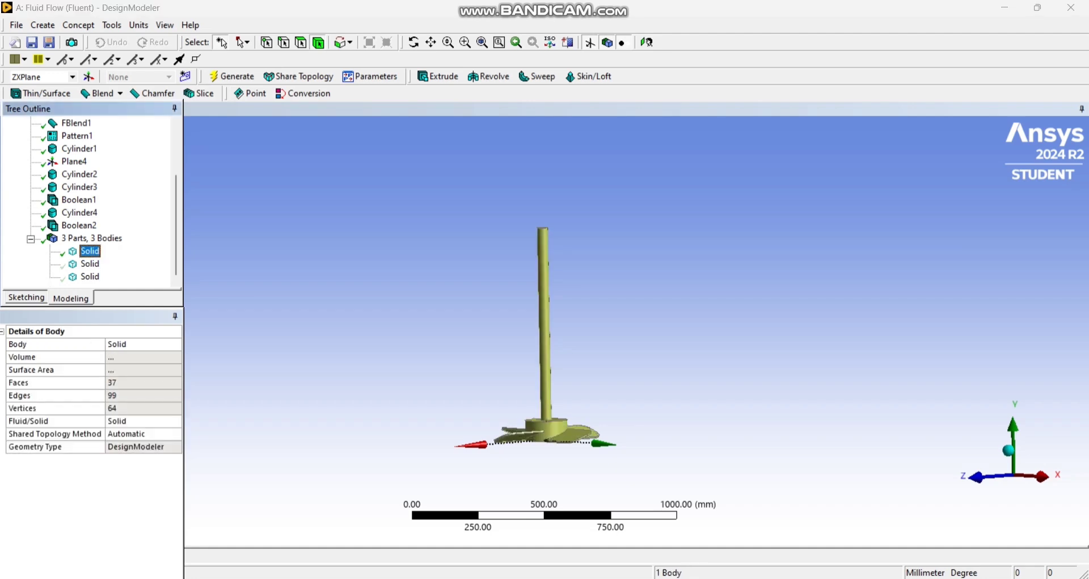
left_click(90, 263)
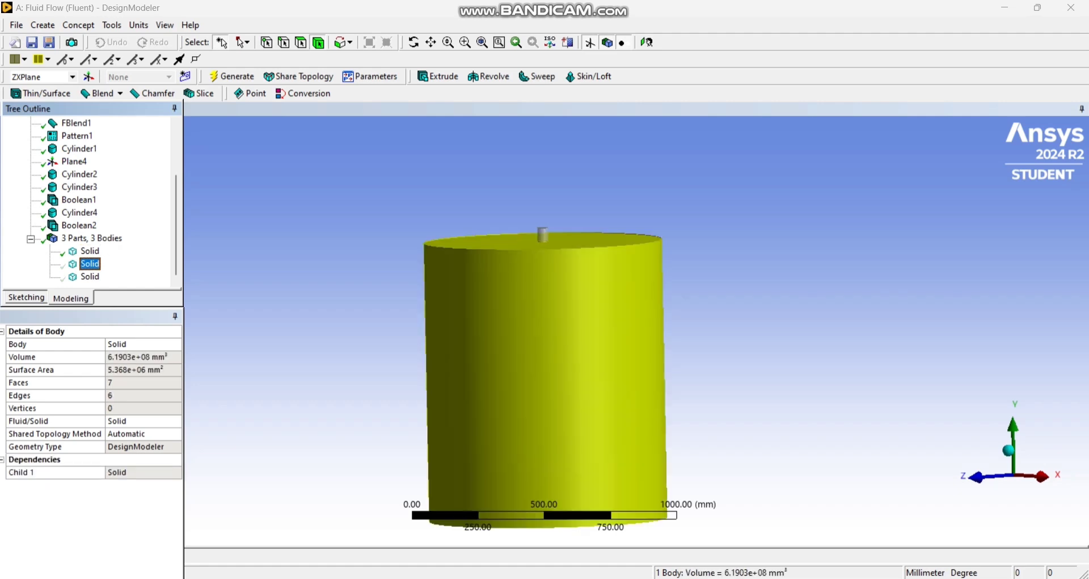
left_click(90, 277)
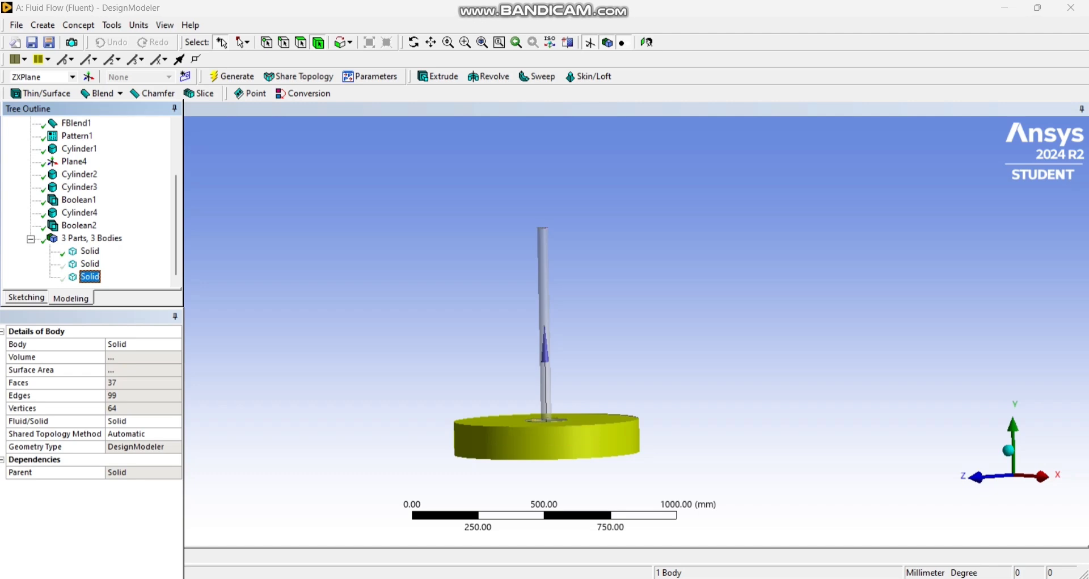
left_click(89, 251)
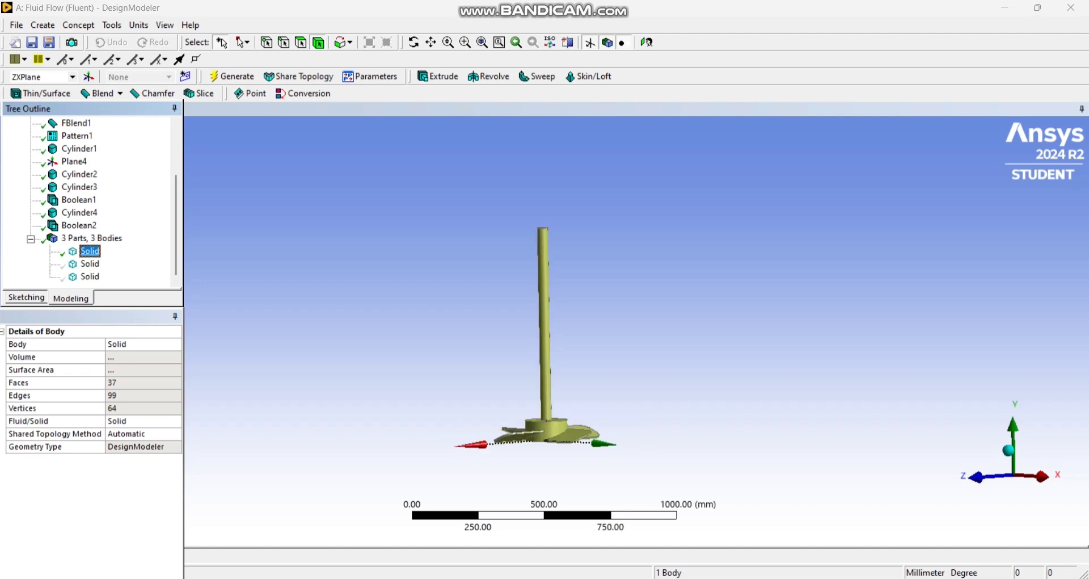
right_click(90, 251)
left_click(131, 337)
type("im")
key("BackSpace")
key("BackSpace")
type("sh")
type("f")
key("BackSpace")
type("aft")
key("Return")
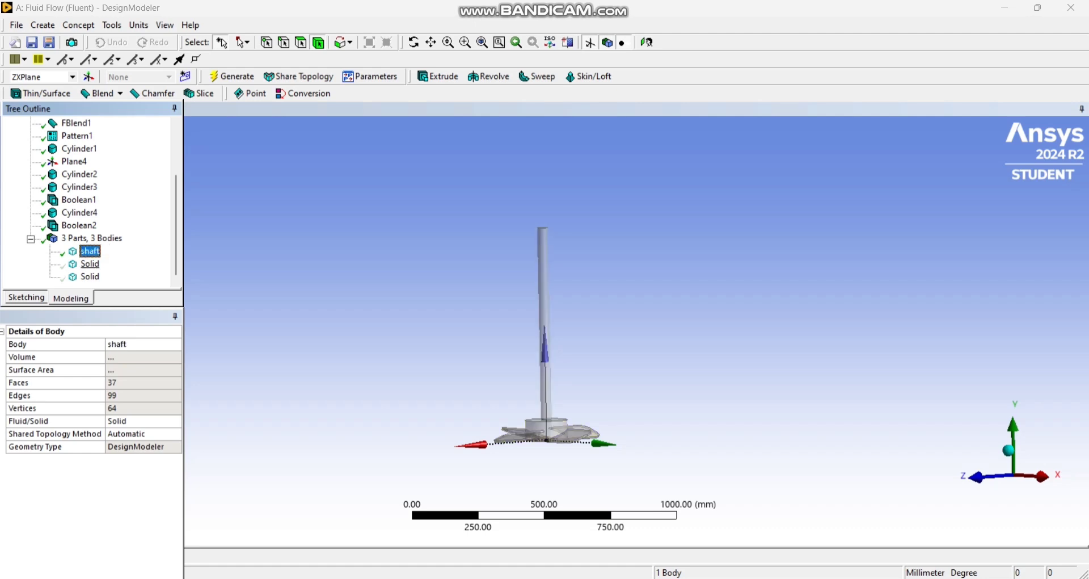
Rename the large outer cylinder body as tank.
left_click(89, 264)
right_click(90, 264)
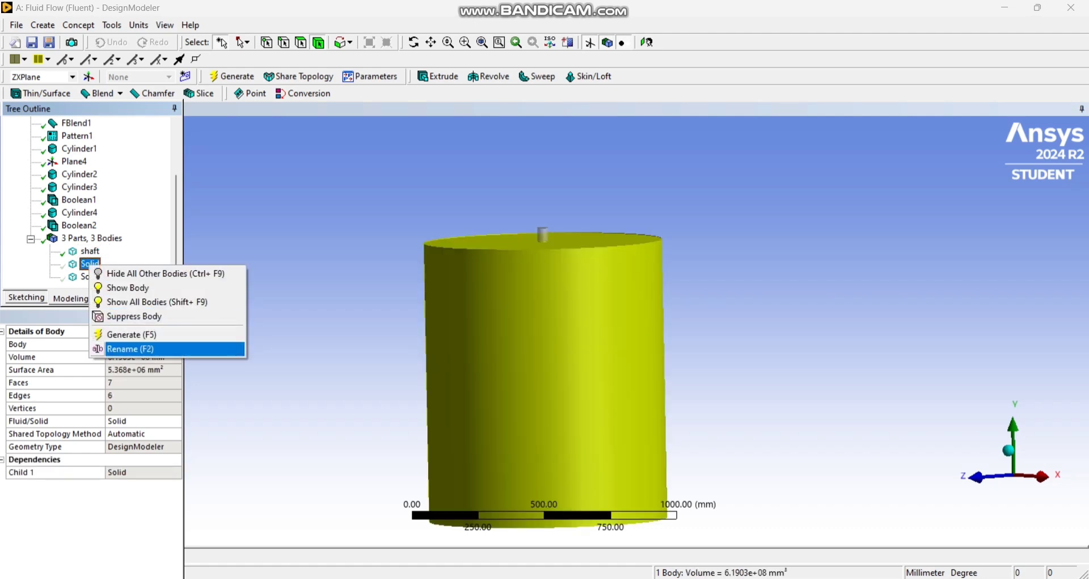
left_click(130, 348)
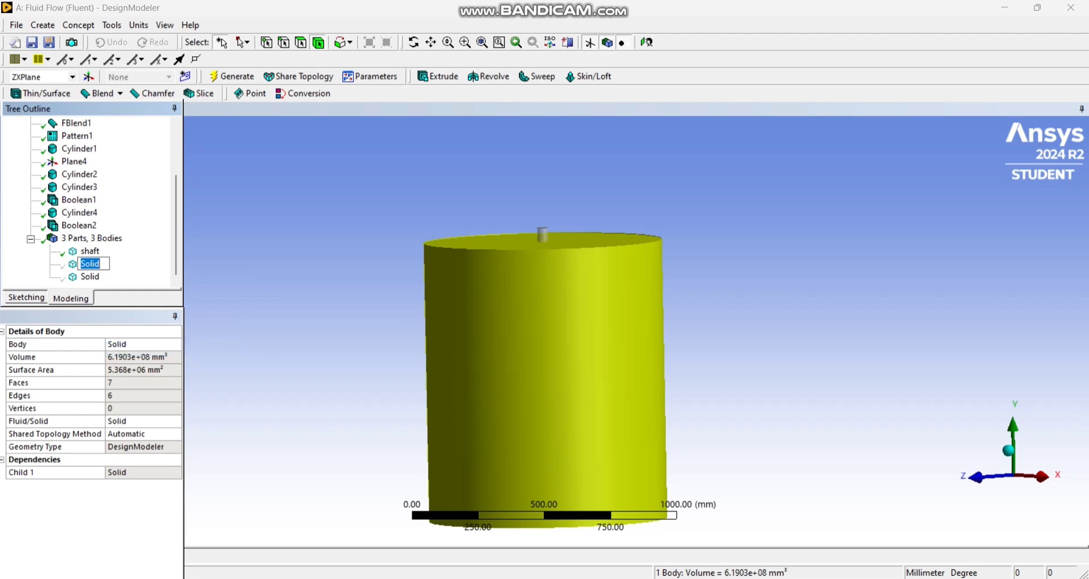
type("tank")
key("Return")
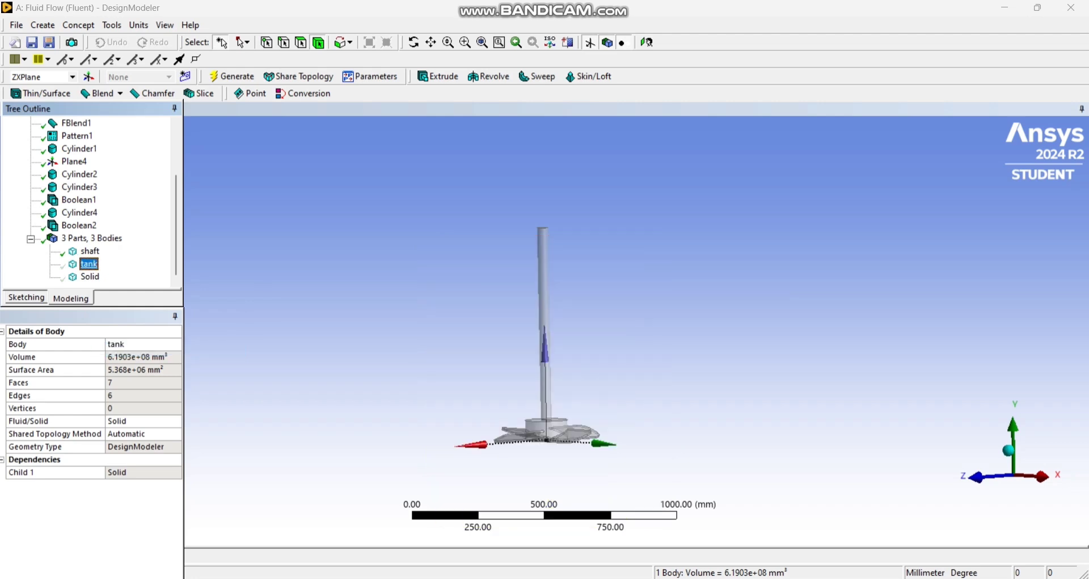
Rename the disc-shaped zone around the impeller as inner part.
left_click(89, 276)
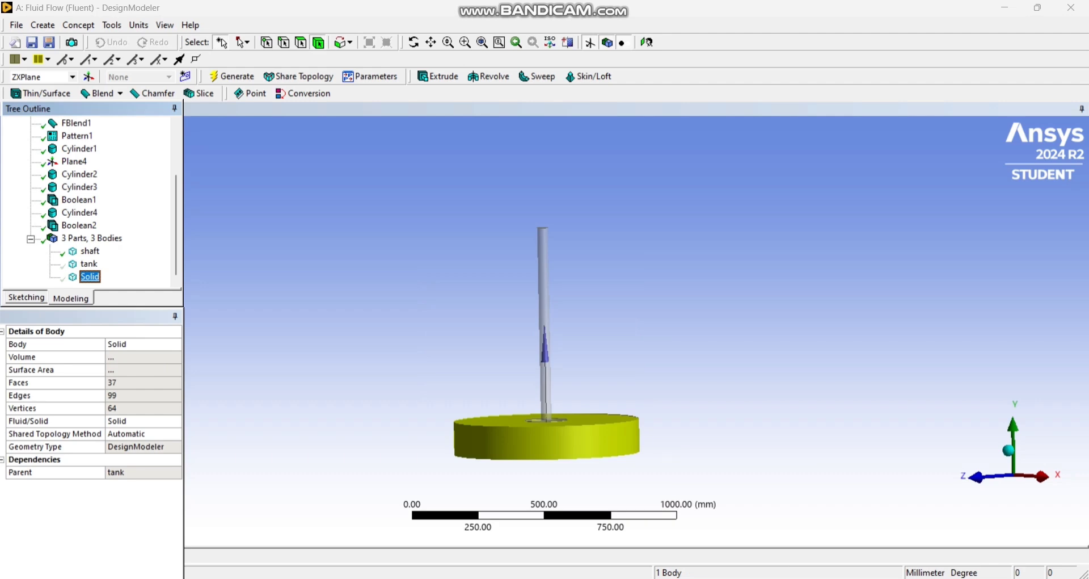
right_click(89, 277)
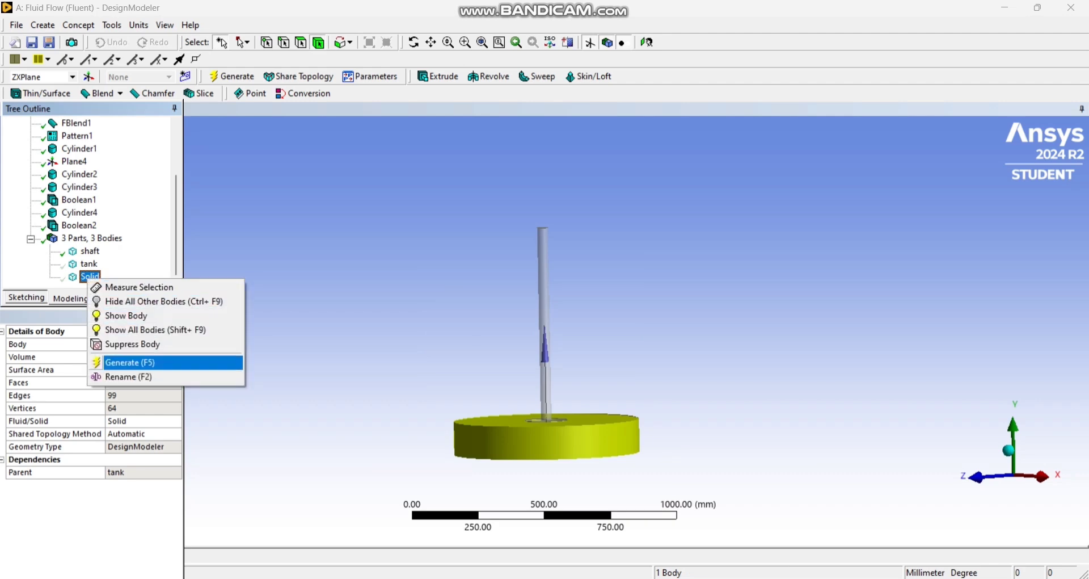
left_click(130, 377)
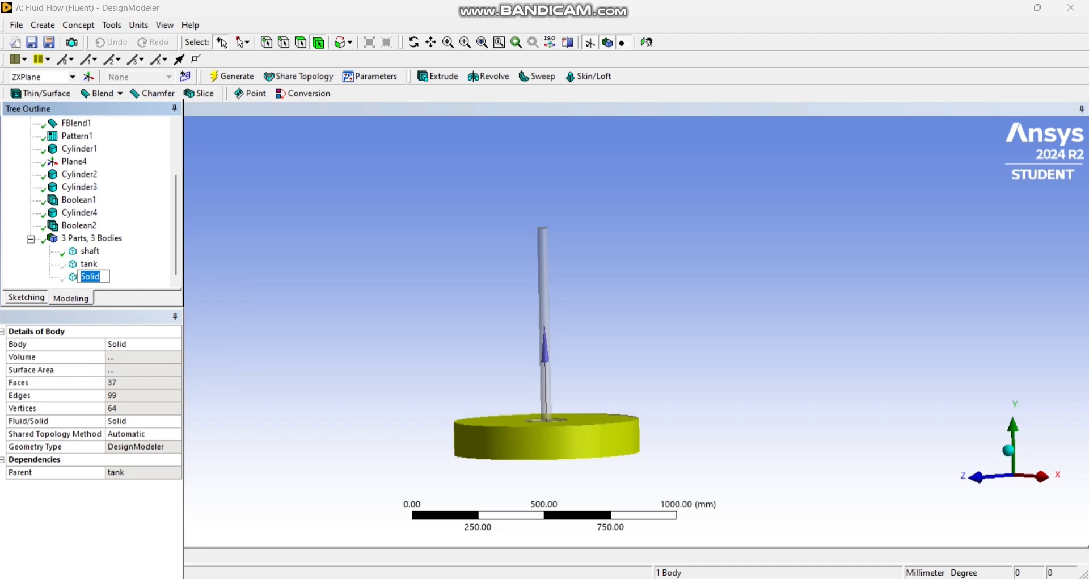
type("inner part")
key("Return")
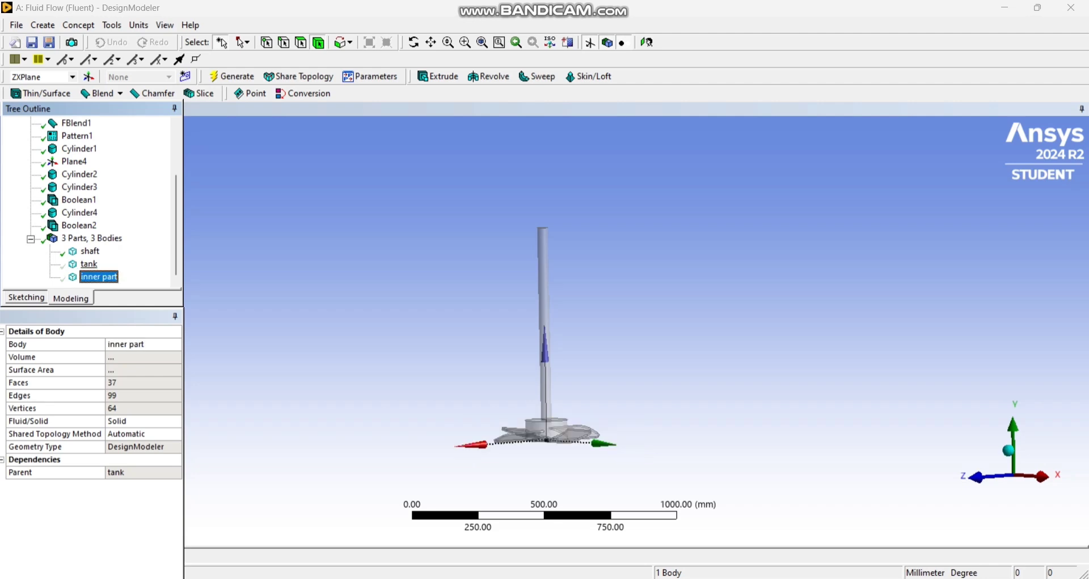
Show all hidden bodies again so the tank, inner part and shaft are displayed together.
left_click(99, 277)
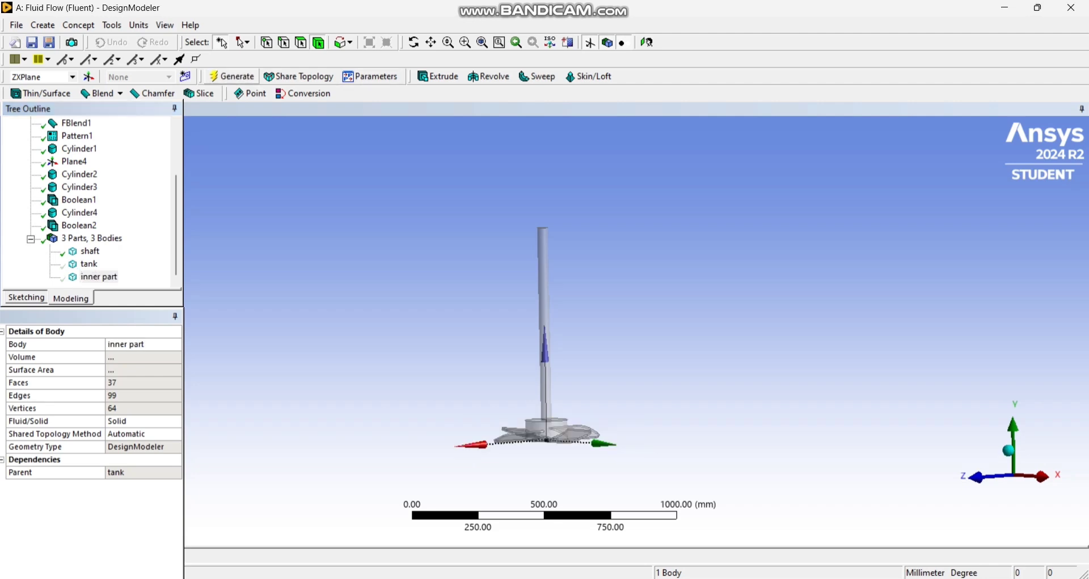
right_click(442, 255)
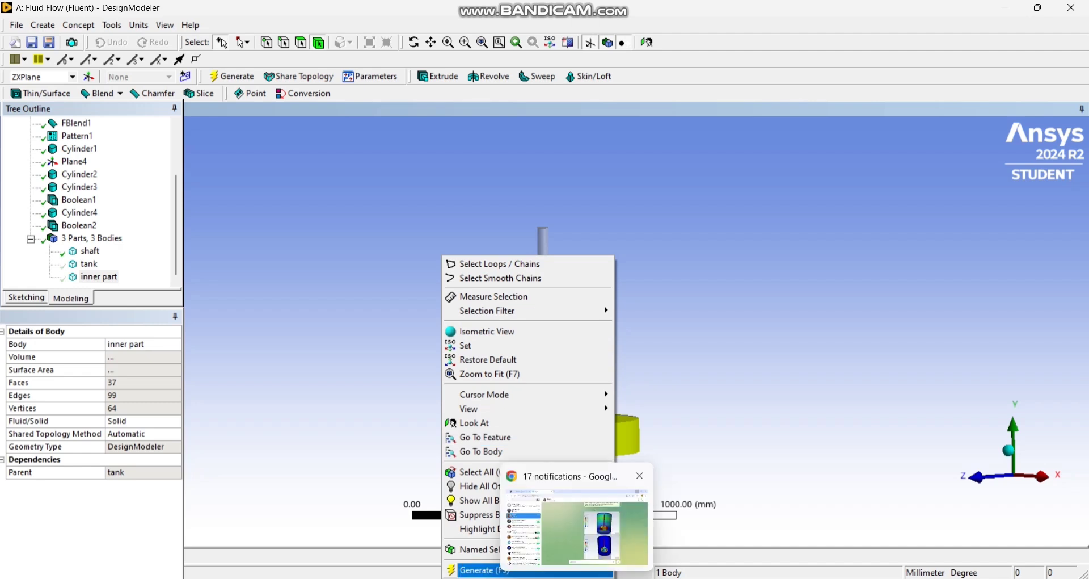
right_click(413, 255)
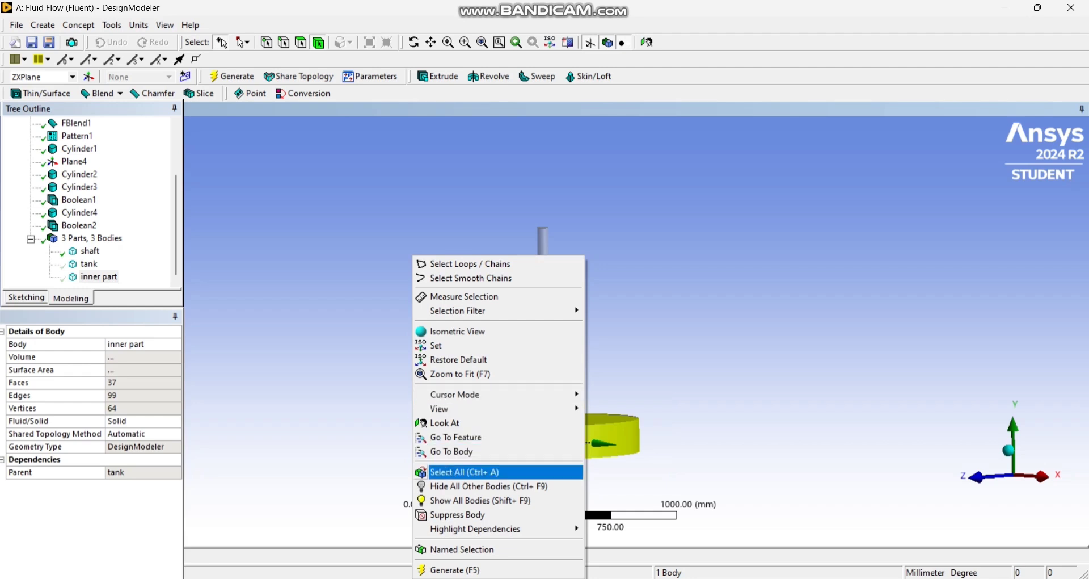
left_click(480, 499)
scroll(544, 375, "down", 3)
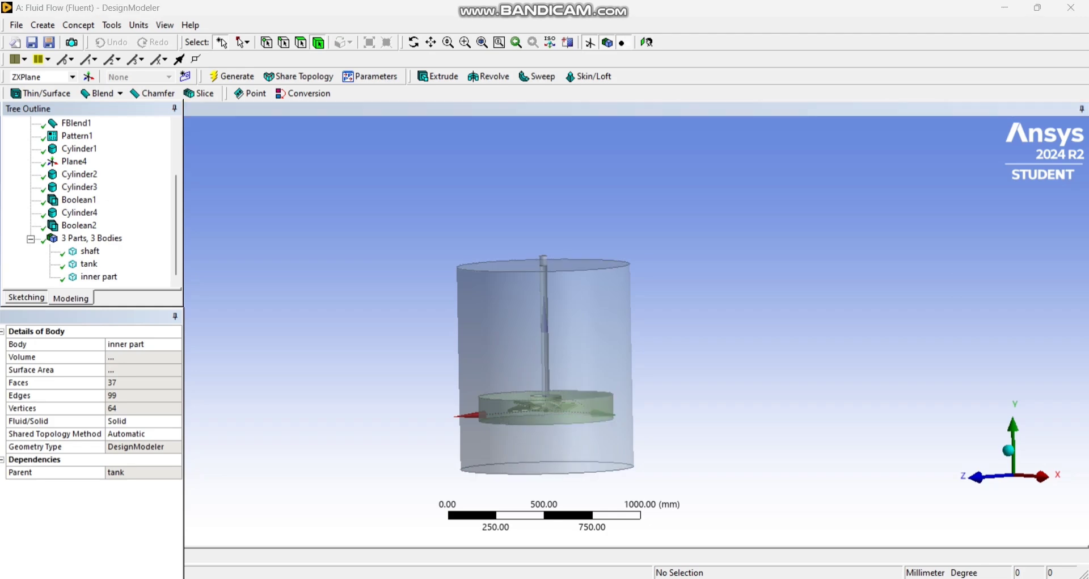
Switch to Workbench and open the Mesh cell of the Fluid Flow (Fluent) system for editing.
key("alt+Tab")
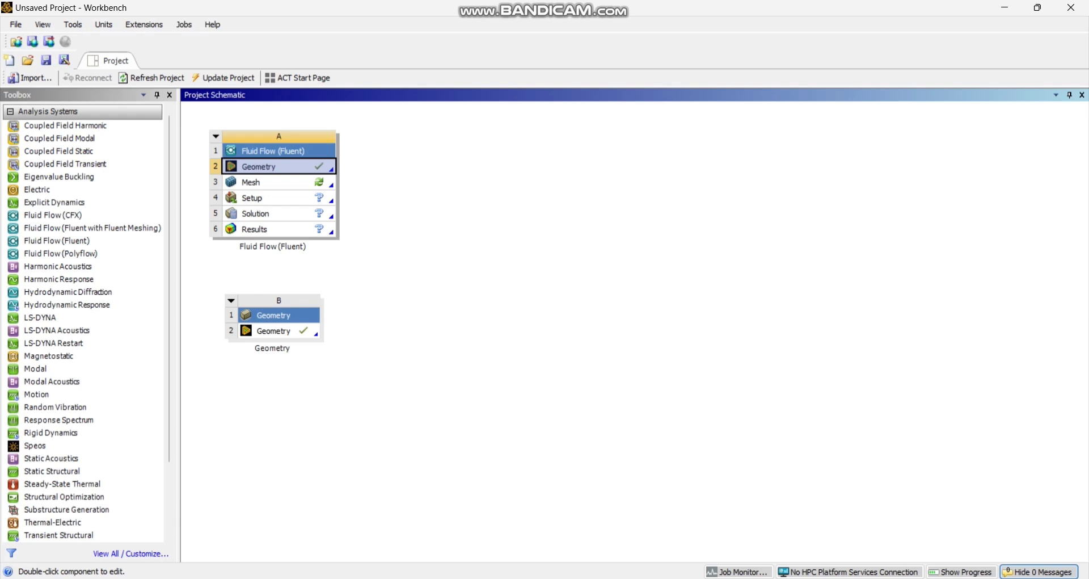
left_click(251, 182)
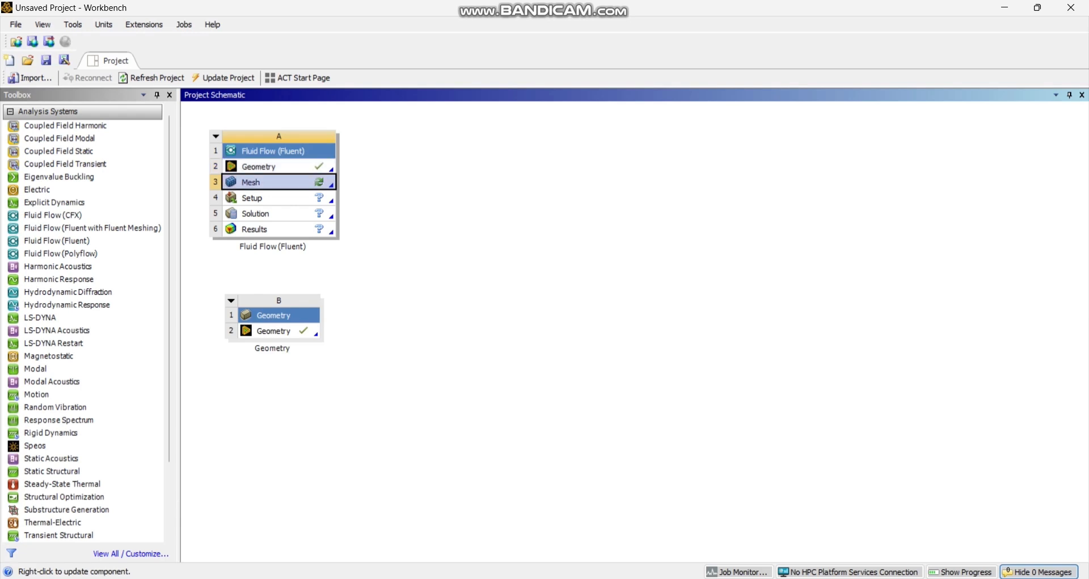
right_click(257, 182)
left_click(287, 189)
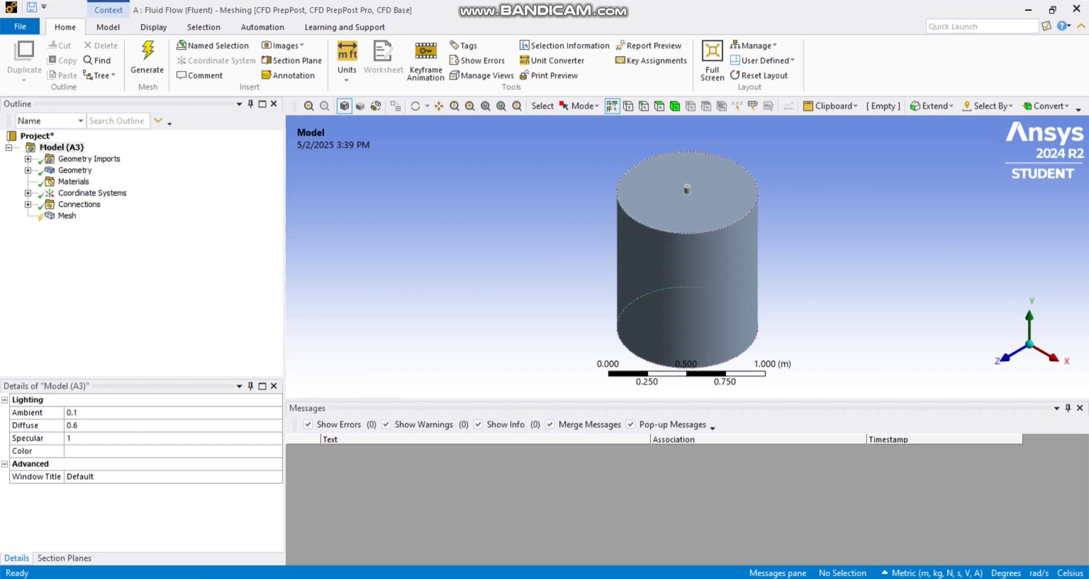
Expand the Sizing settings of the mesh and set the global element size to 0.095 m.
left_click(67, 215)
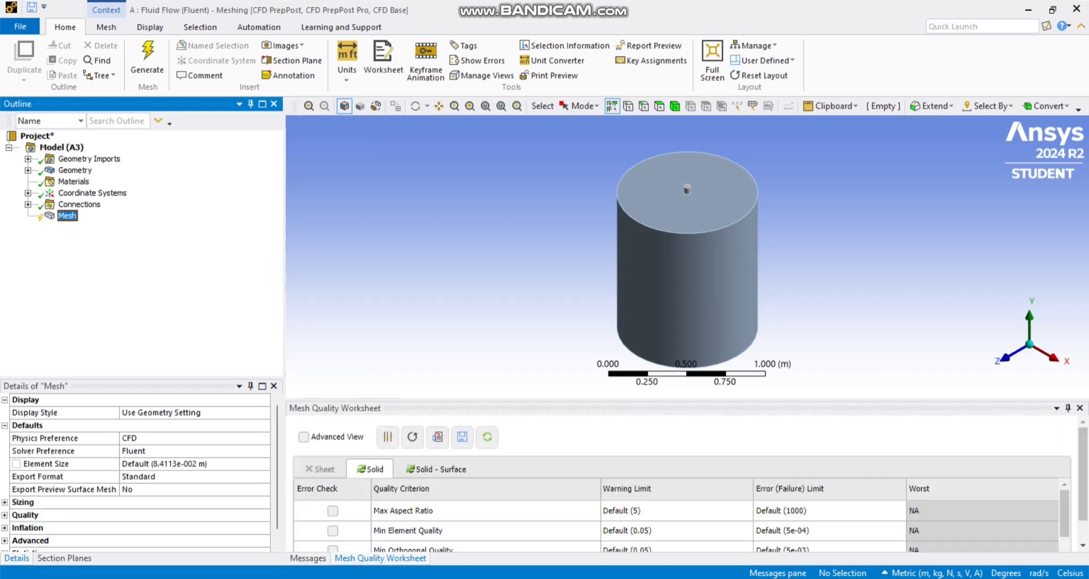
left_click(5, 502)
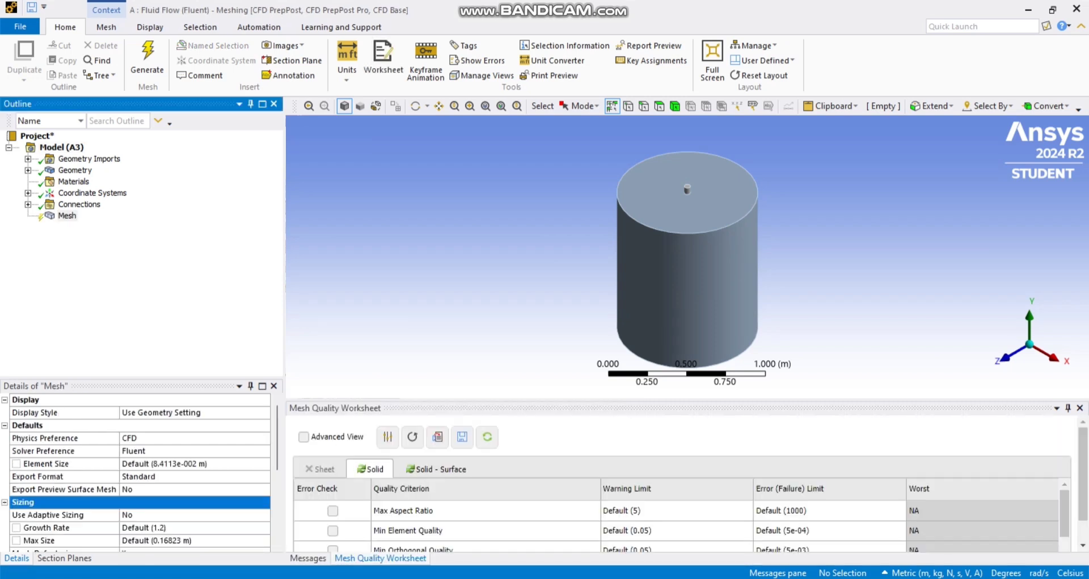
scroll(196, 505, "down", 2)
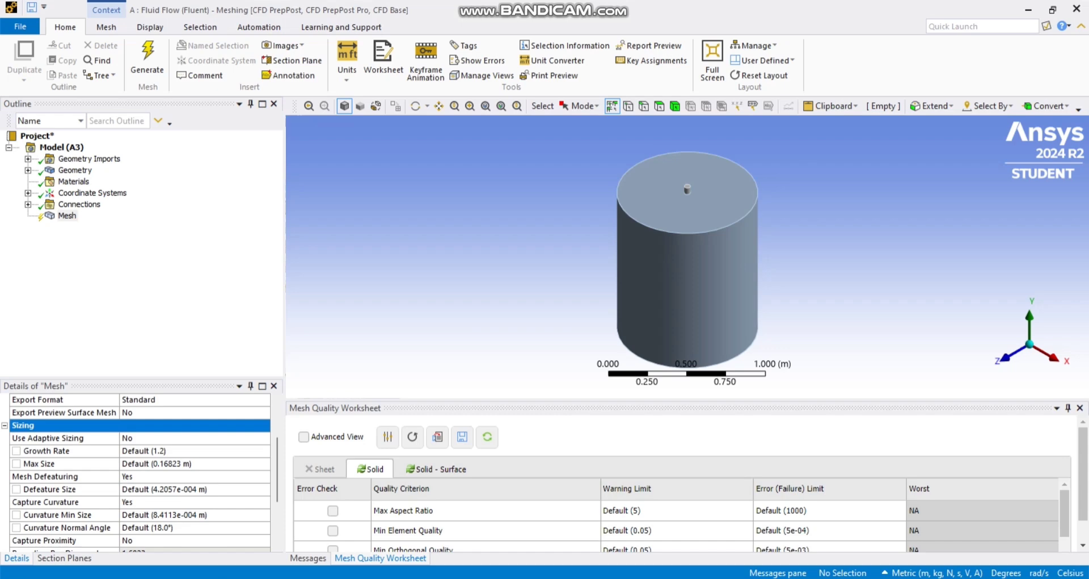
scroll(136, 474, "up", 2)
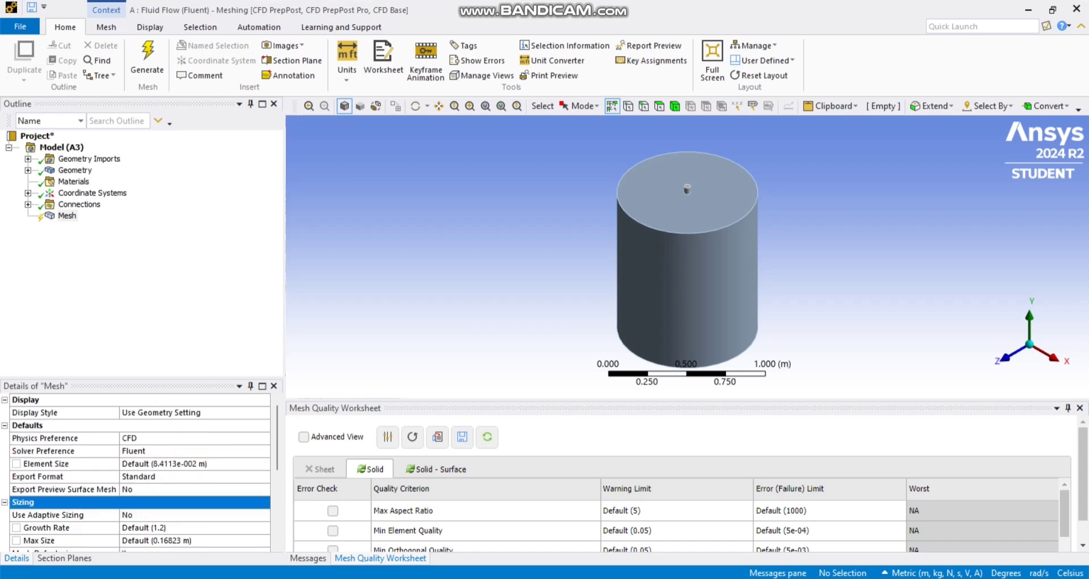
left_click(164, 464)
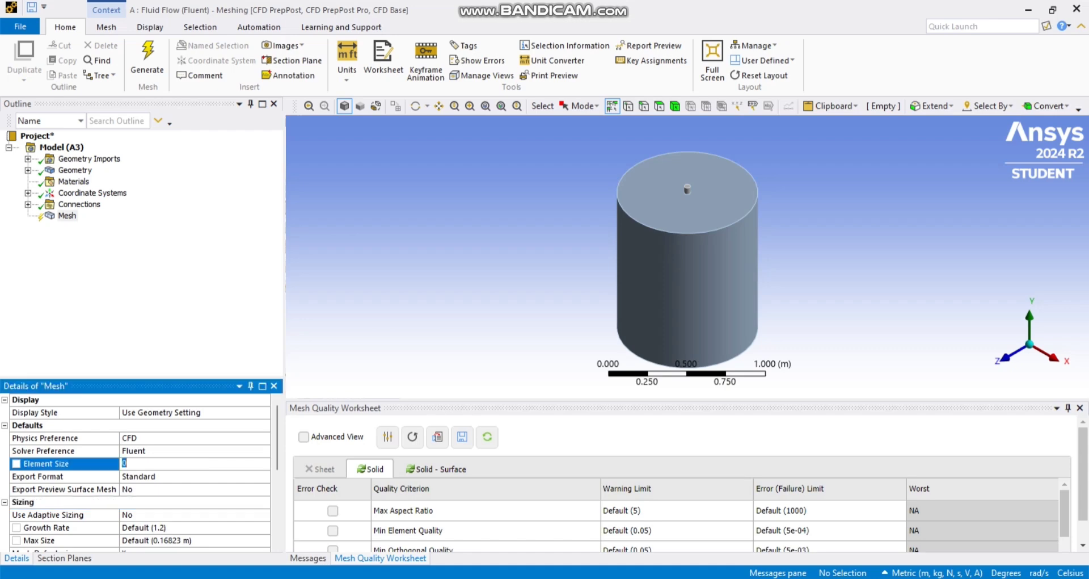
type("0.095")
scroll(136, 470, "down", 2)
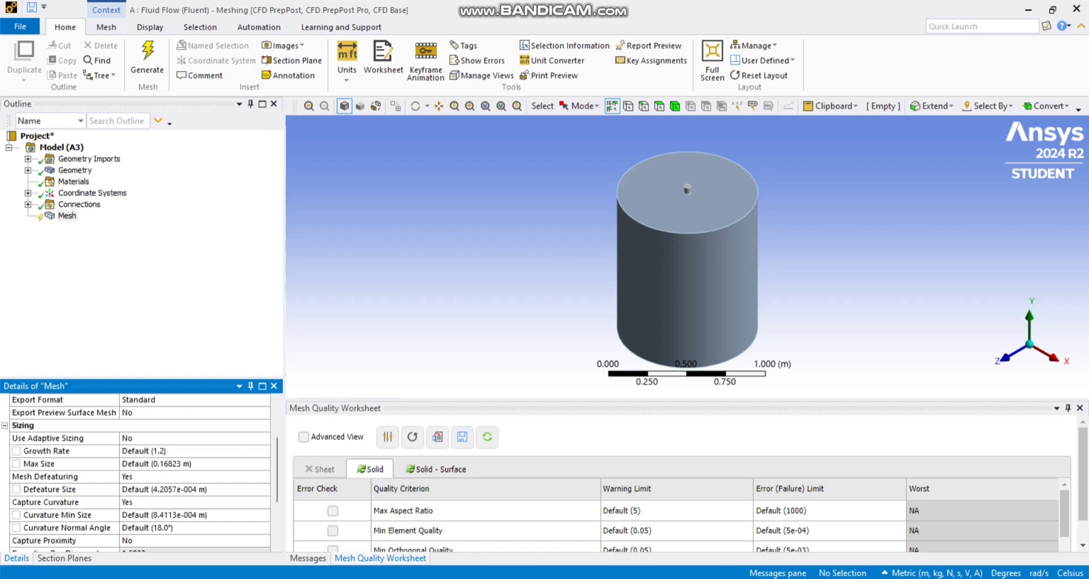
key("Return")
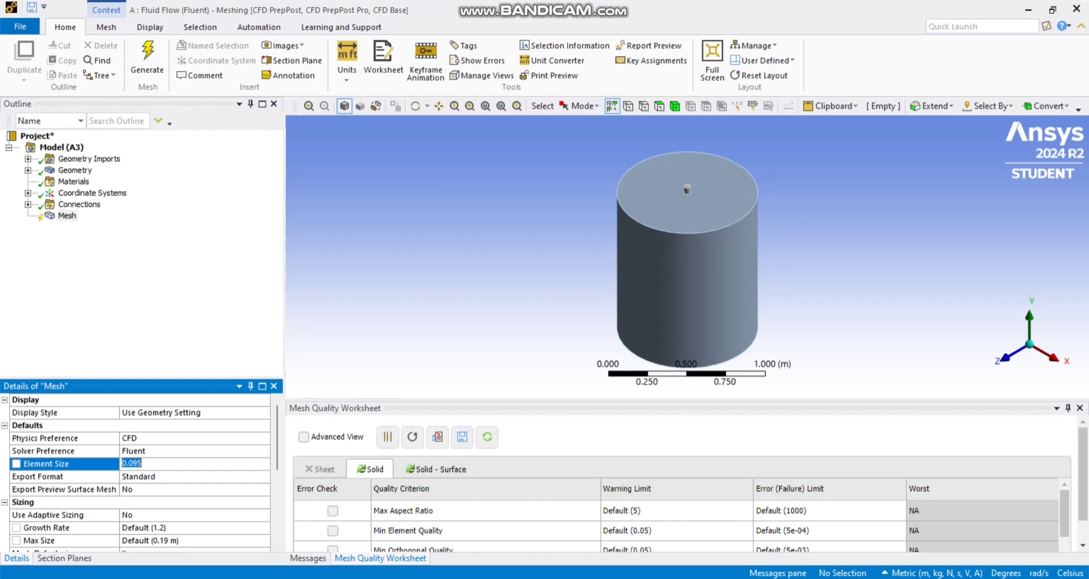
Set the maximum mesh size in the global Sizing settings to 0.095 m.
scroll(136, 454, "down", 2)
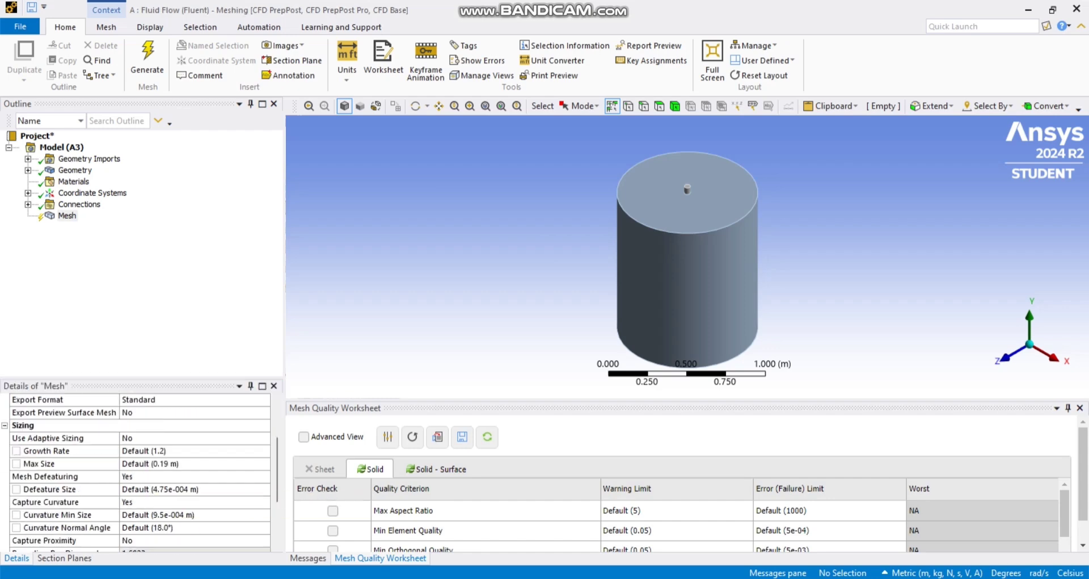
left_click(151, 464)
type("0")
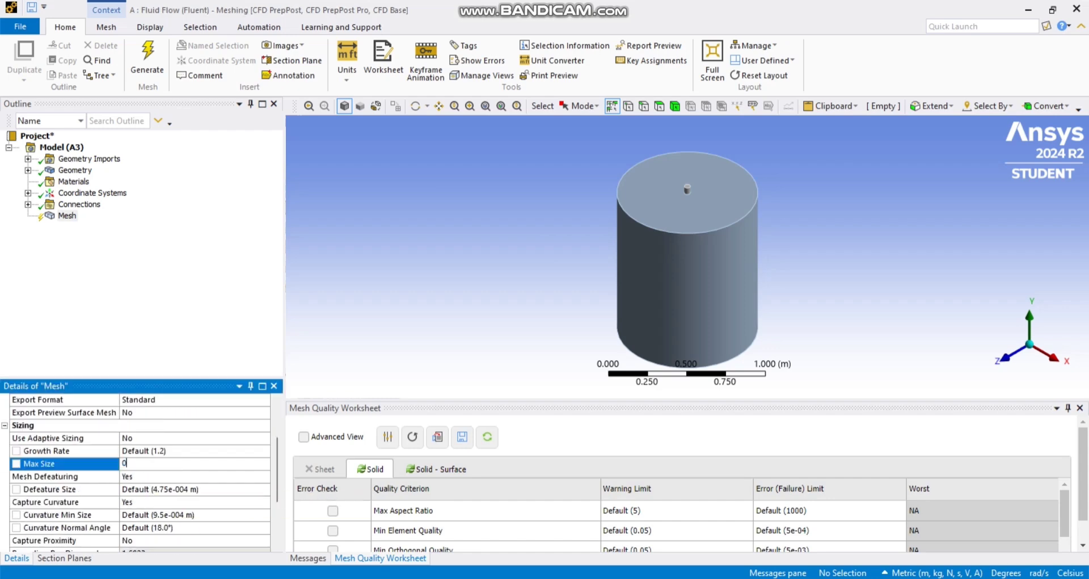
type(".095")
left_click(187, 489)
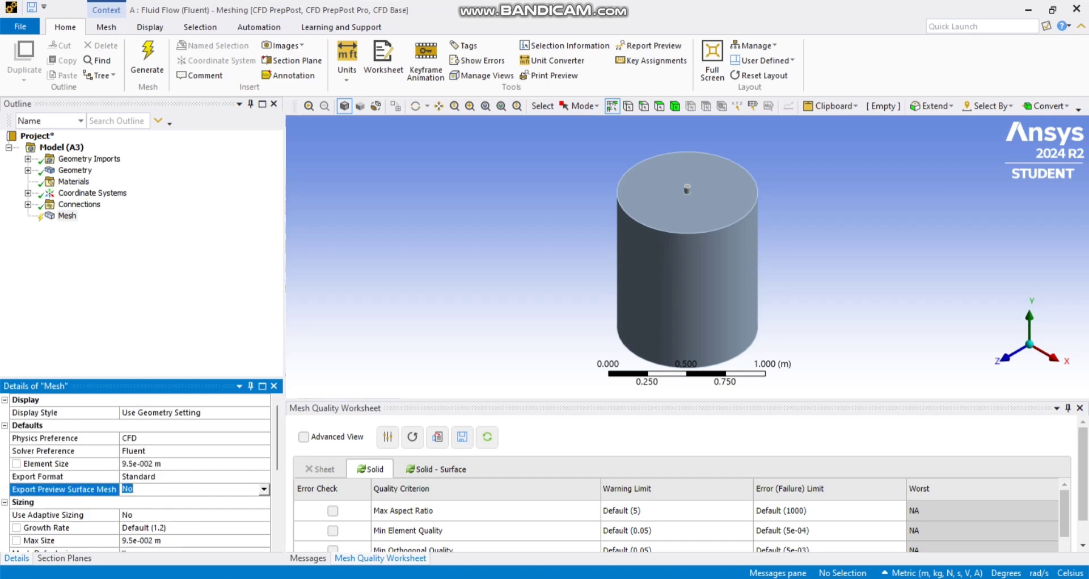
Set the mesh defeature size to 0.00045 m.
scroll(187, 482, "down", 2)
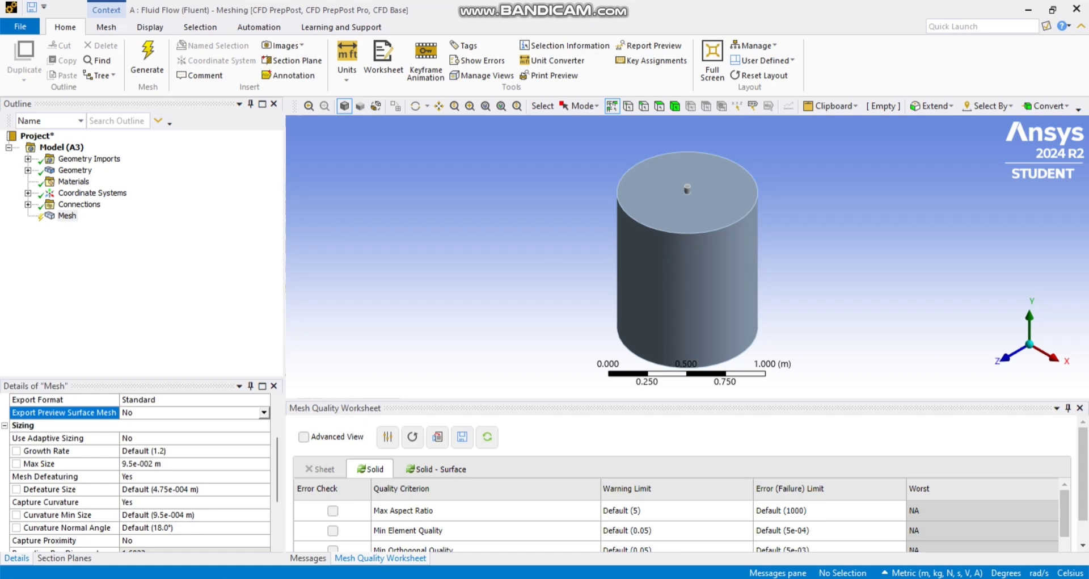
left_click(167, 489)
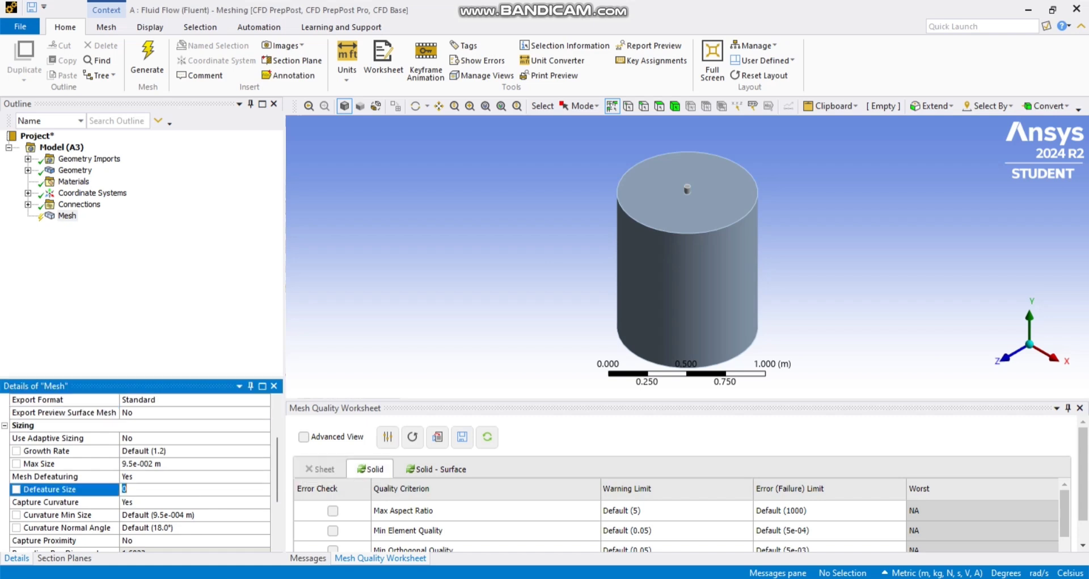
type("0.00045")
left_click(132, 489)
key("BackSpace")
key("Return")
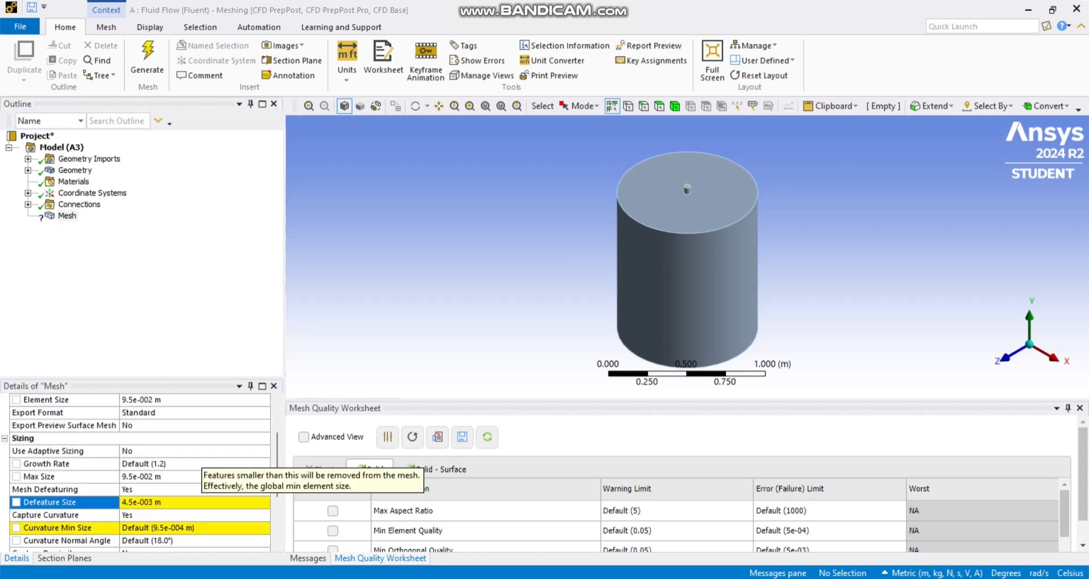
left_click(133, 501)
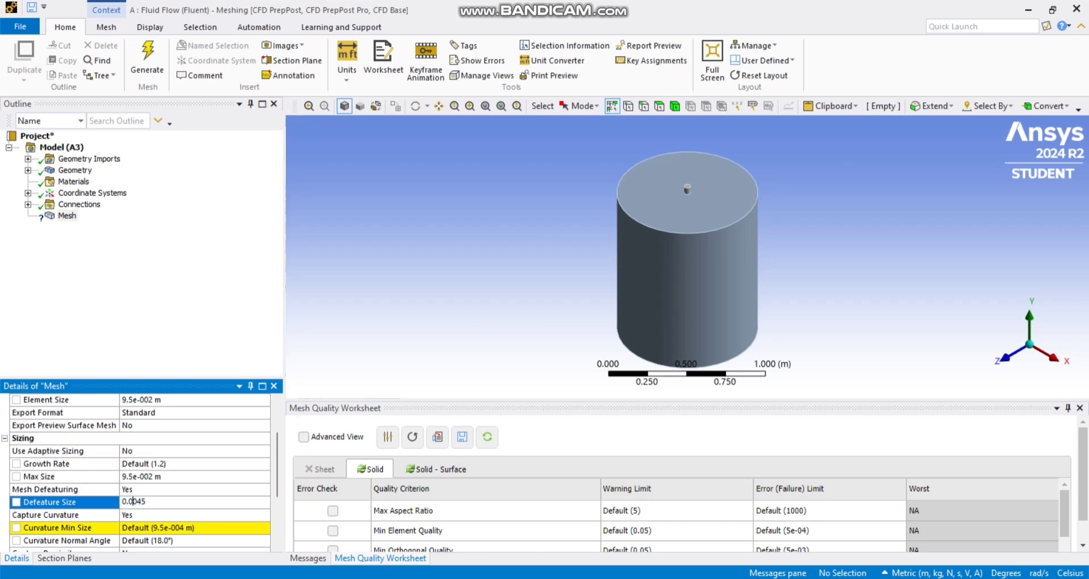
type("0")
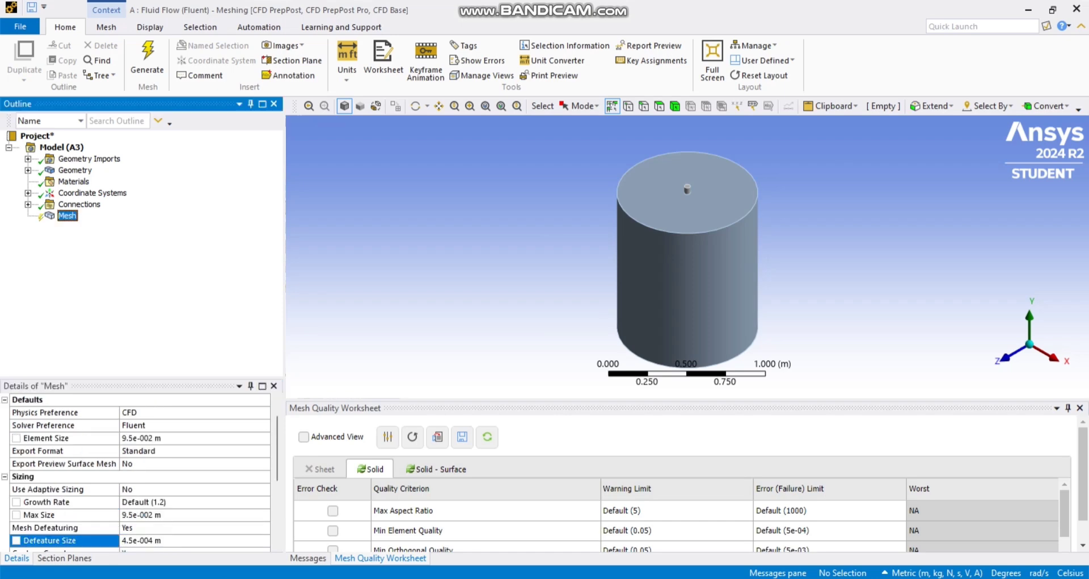
key("Return")
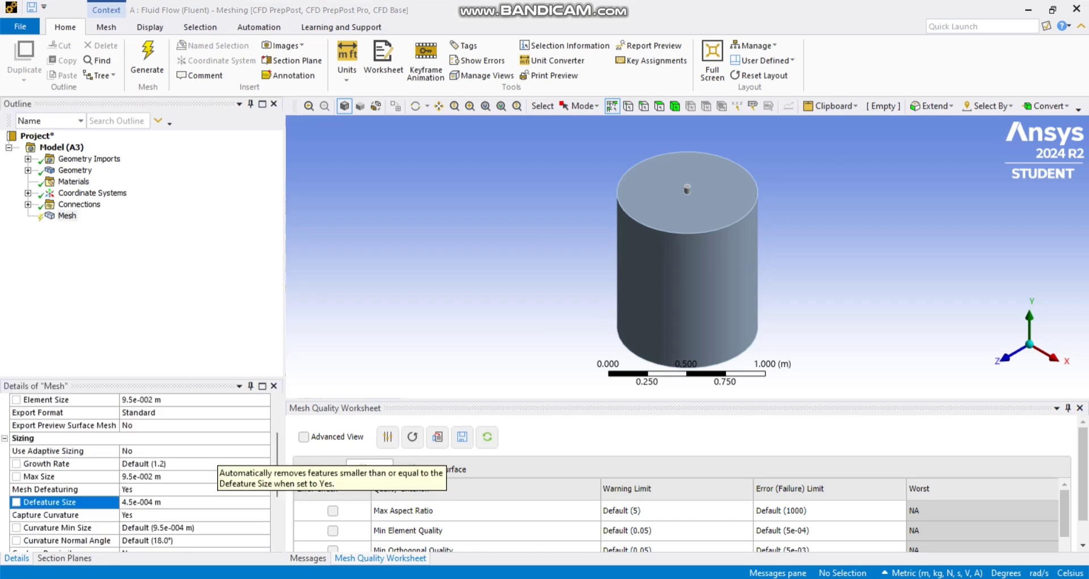
Set the curvature normal angle to 5° in the mesh Sizing settings.
scroll(139, 474, "down", 1)
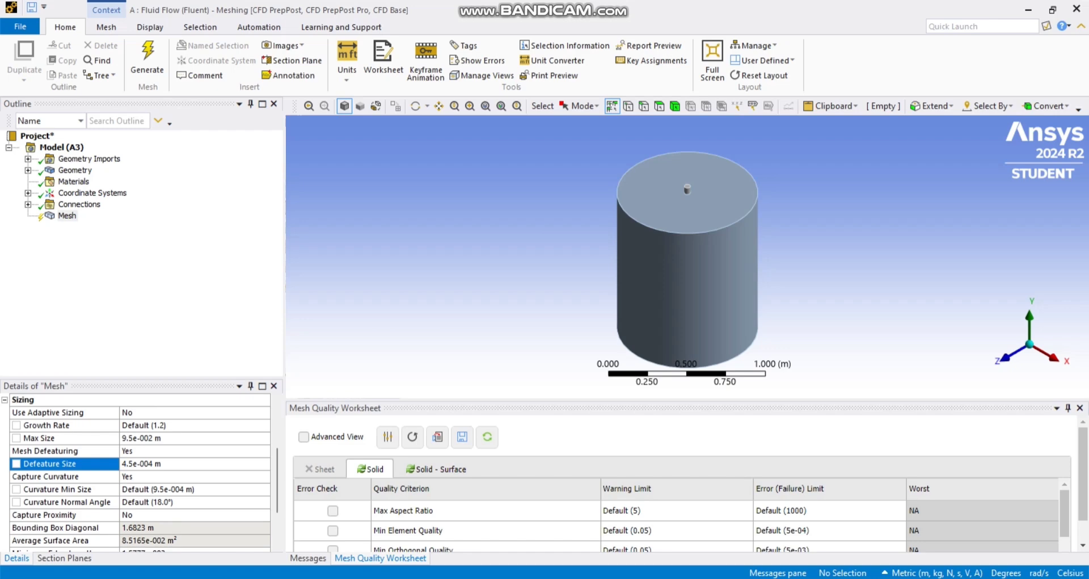
left_click(153, 502)
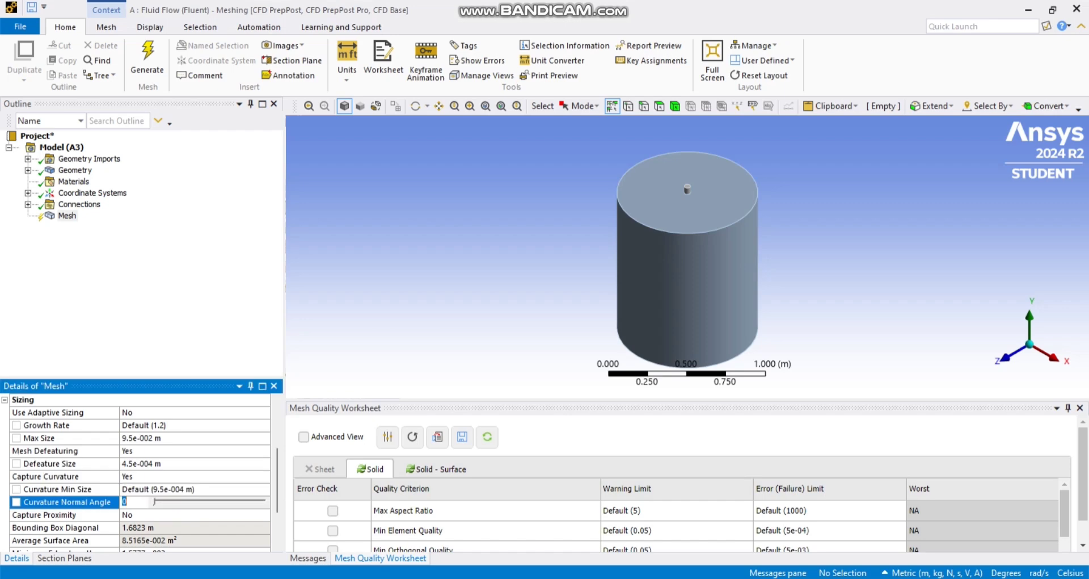
type("5.1")
scroll(136, 471, "down", 2)
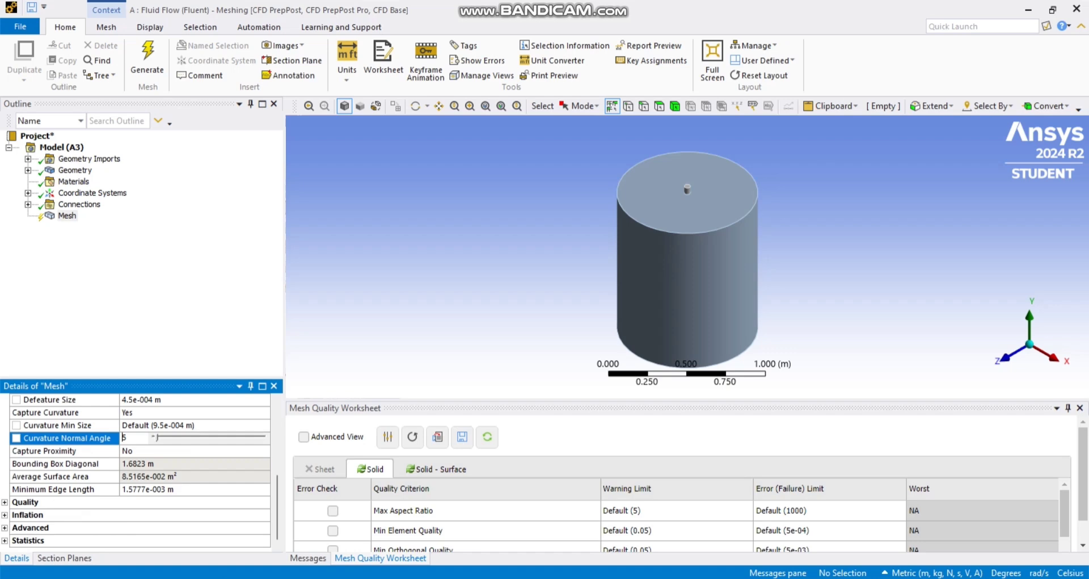
left_click(63, 412)
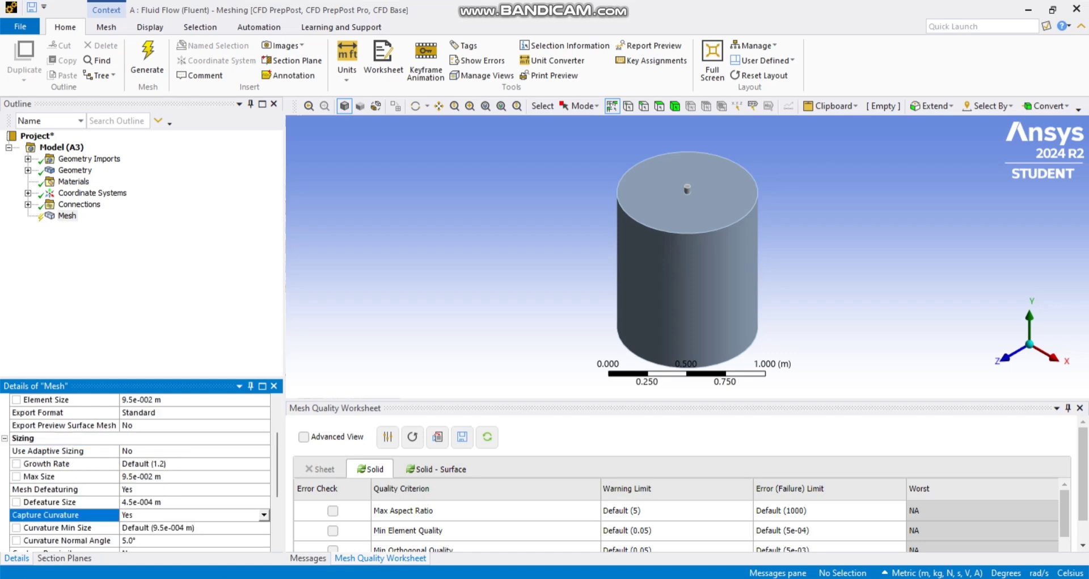
Expand the Inflation settings of the mesh and set the maximum number of layers to 4.
scroll(137, 471, "down", 3)
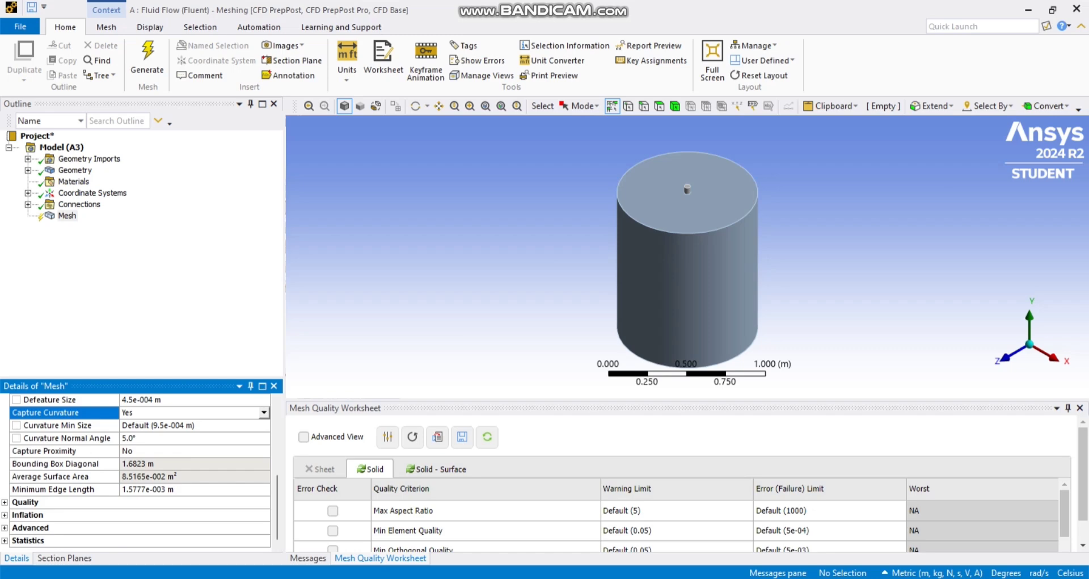
left_click(4, 514)
scroll(127, 515, "down", 3)
left_click(136, 476)
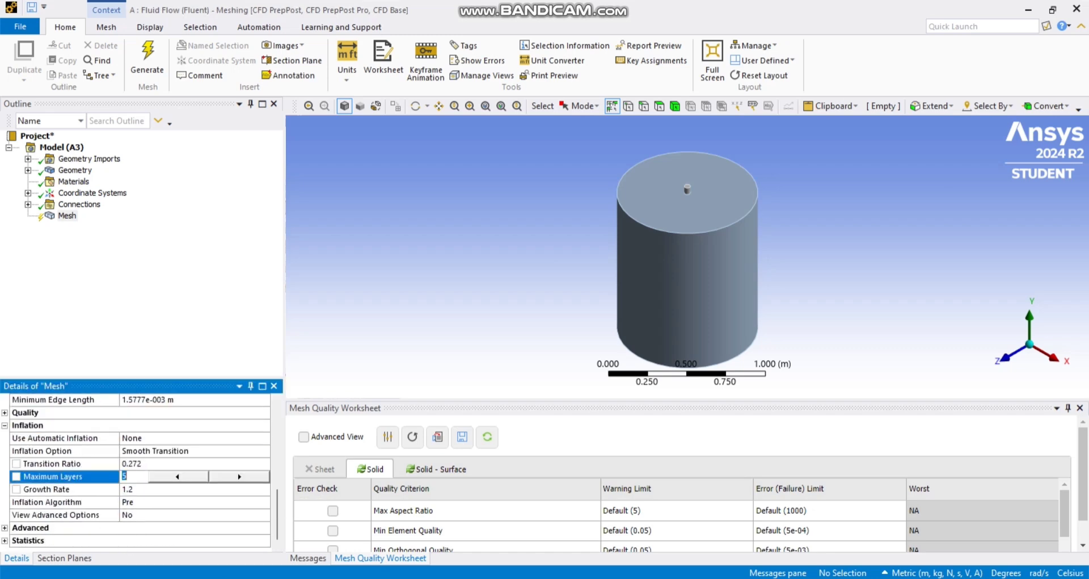
type("4")
left_click(143, 489)
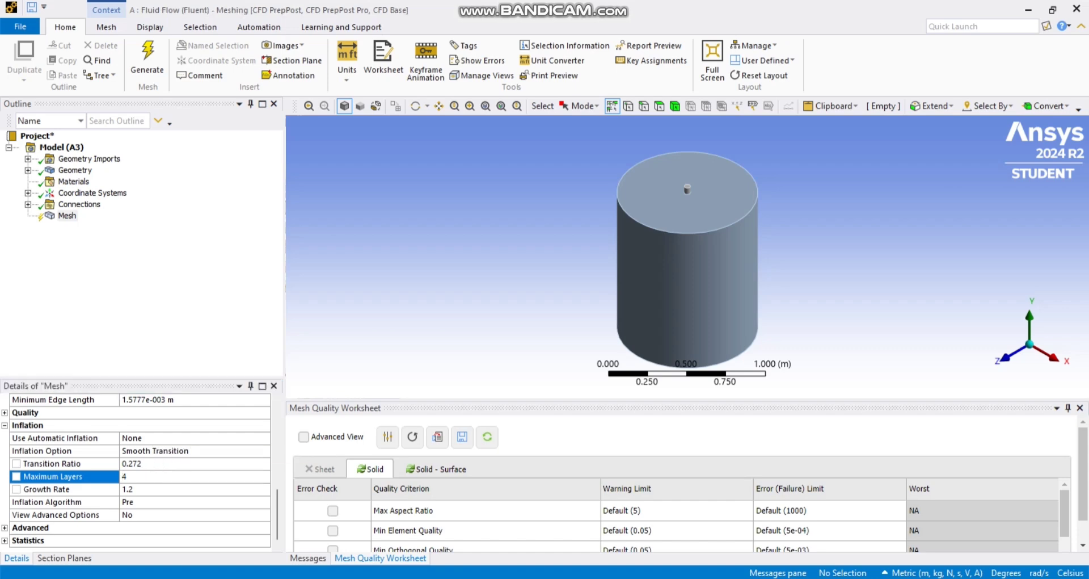
Set the inflation transition ratio to 0.26.
left_click(166, 463)
left_click(166, 464)
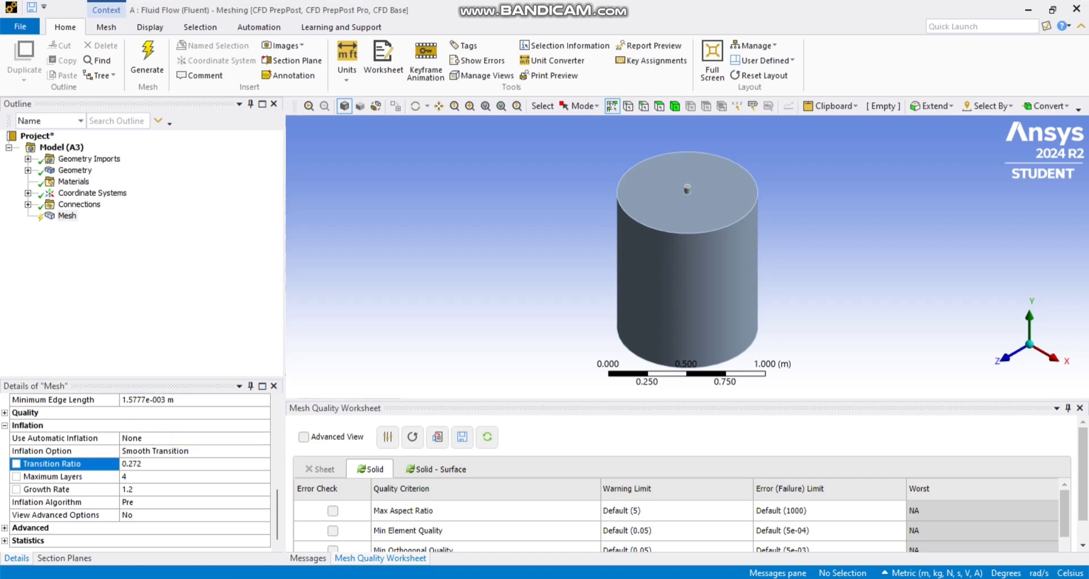
left_click(166, 477)
left_click(166, 463)
double_click(165, 464)
left_click(166, 464)
type("0")
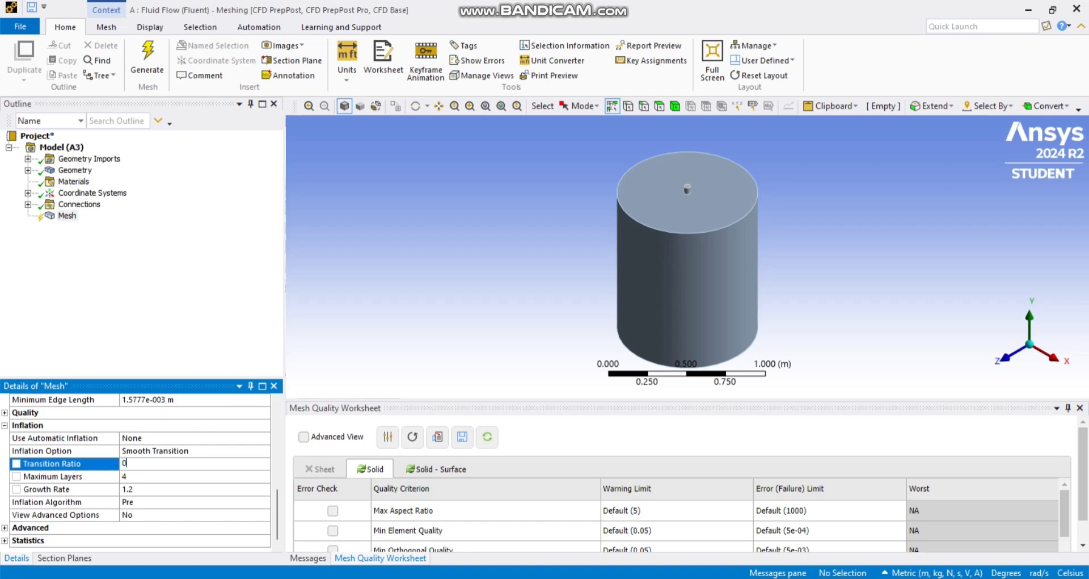
type(".26")
Generate the mesh and review the solid quality criteria down to maximum skewness.
left_click(67, 215)
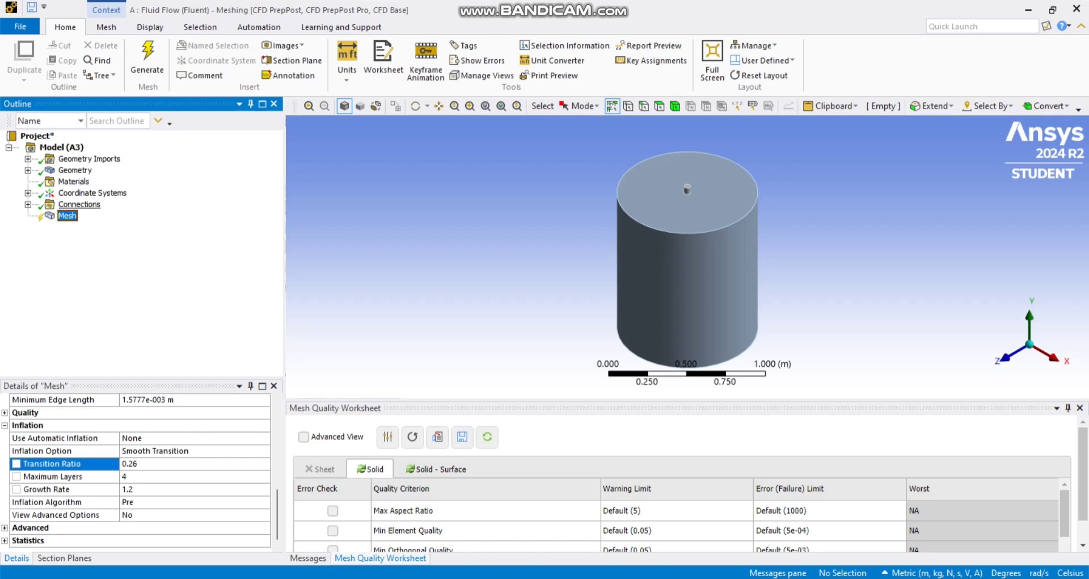
left_click(148, 60)
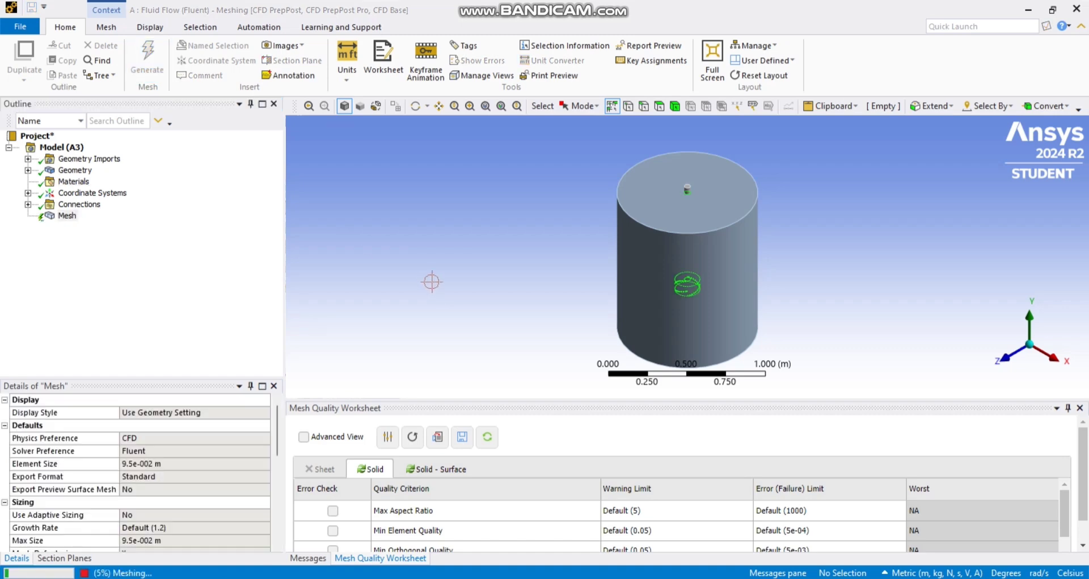
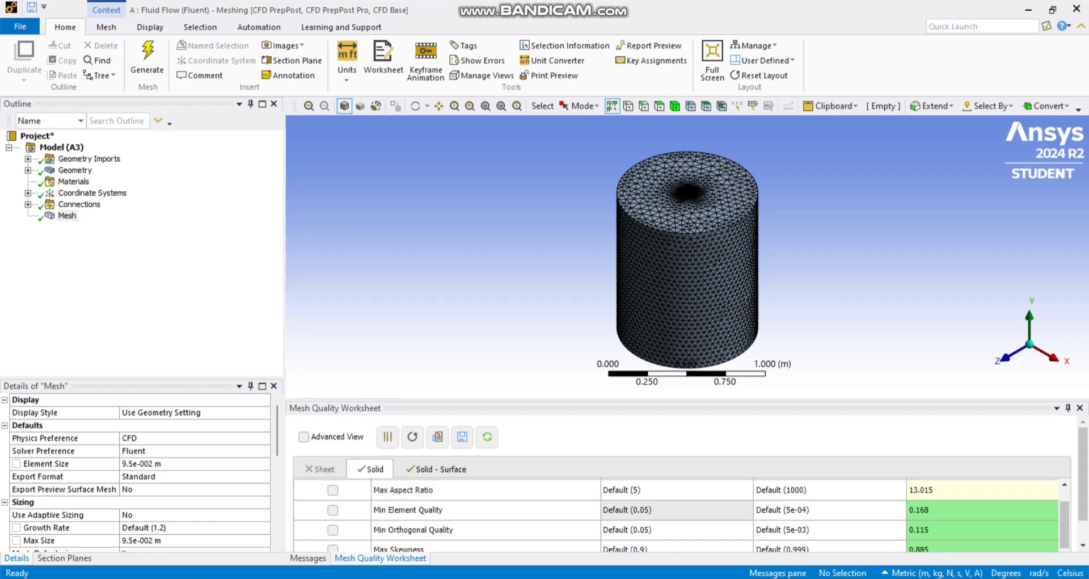
scroll(681, 487, "down", 1)
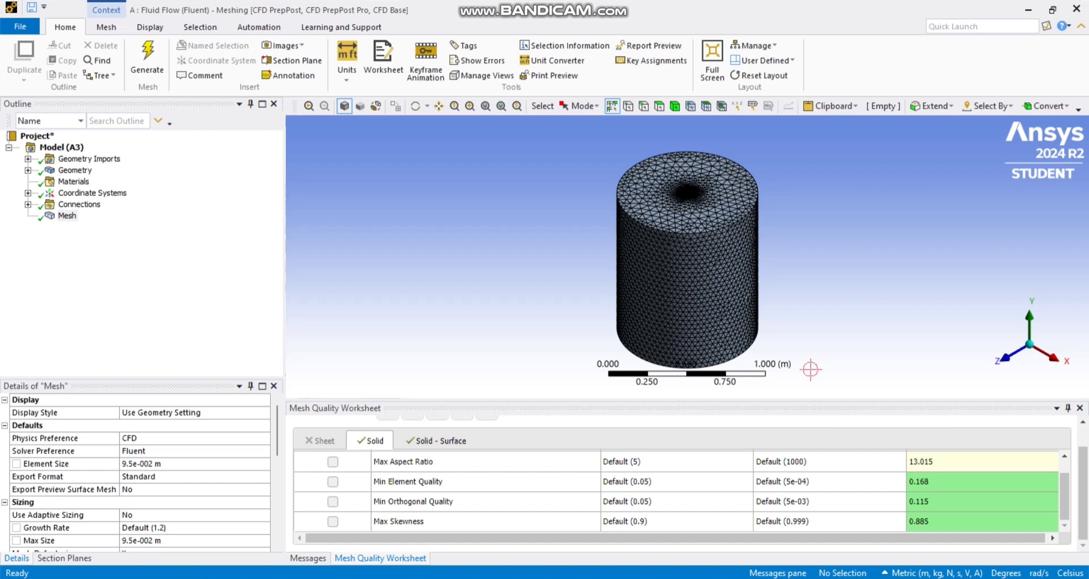
Examine the surface mesh on the top and side of the tank from several angles.
scroll(787, 277, "up", 4)
scroll(788, 276, "down", 2)
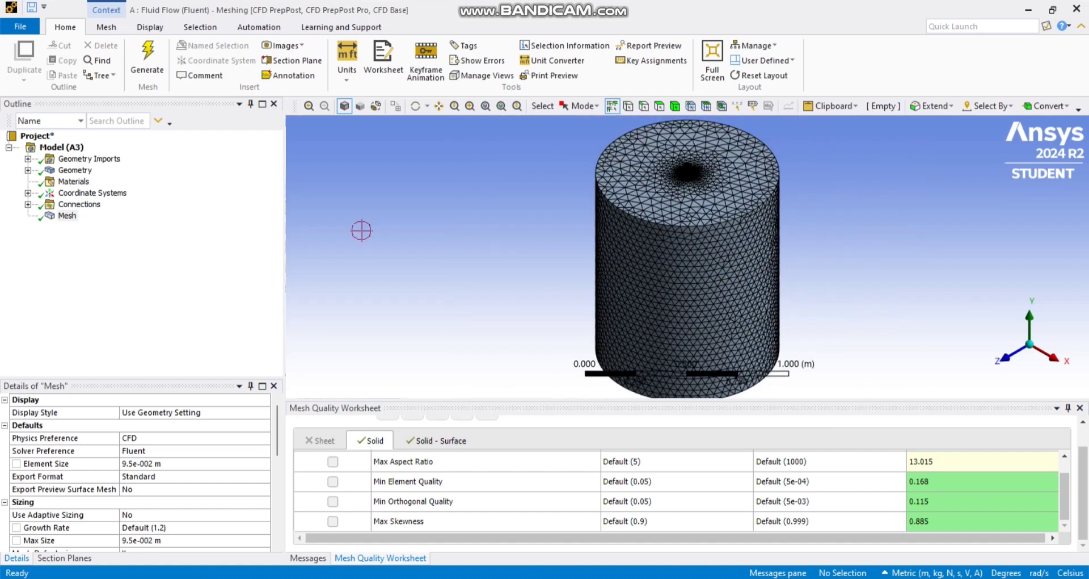
left_click(415, 106)
left_click_drag(460, 198, 560, 304)
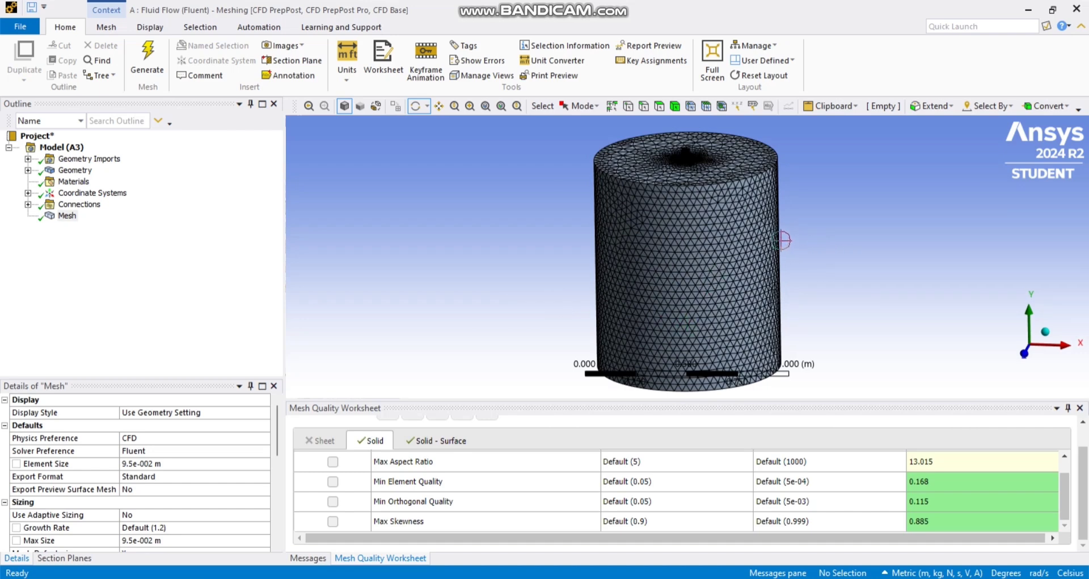
left_click_drag(780, 242, 738, 223)
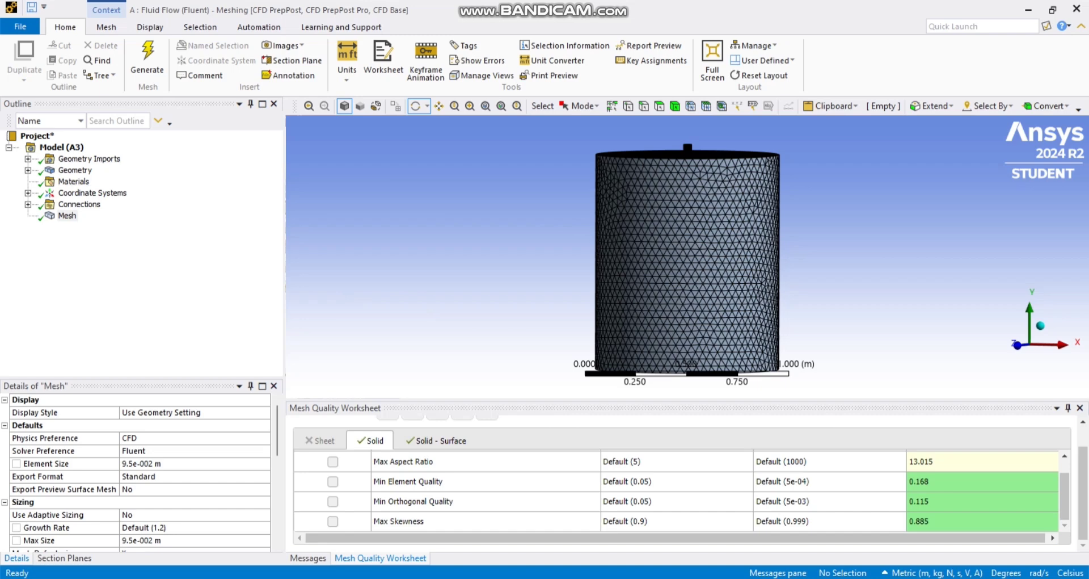
Examine the tank mesh from another angle and inspect the tank body and its outer cylindrical face in the geometry.
left_click_drag(757, 296, 825, 293)
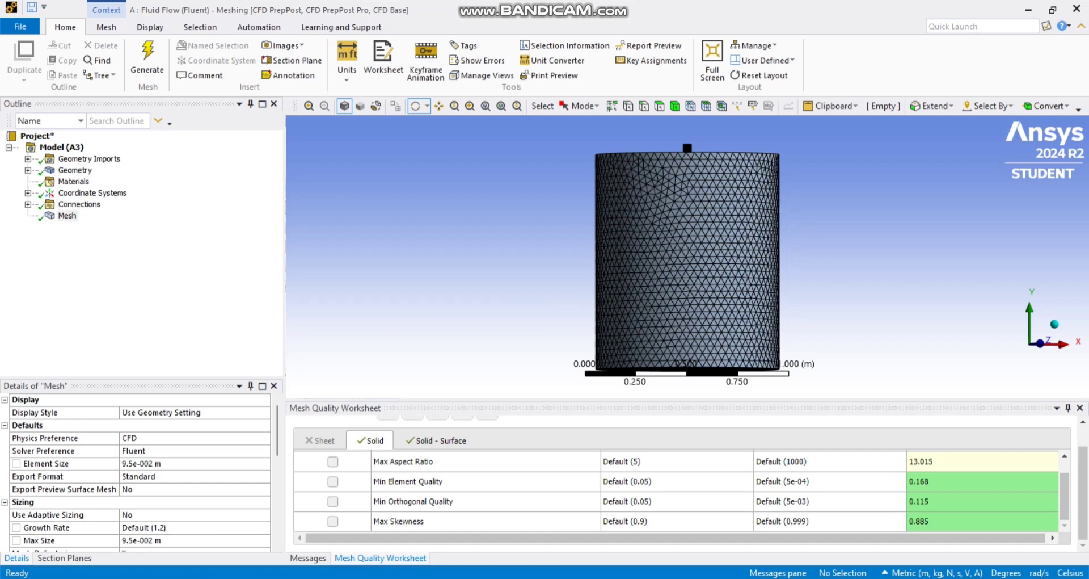
left_click(27, 170)
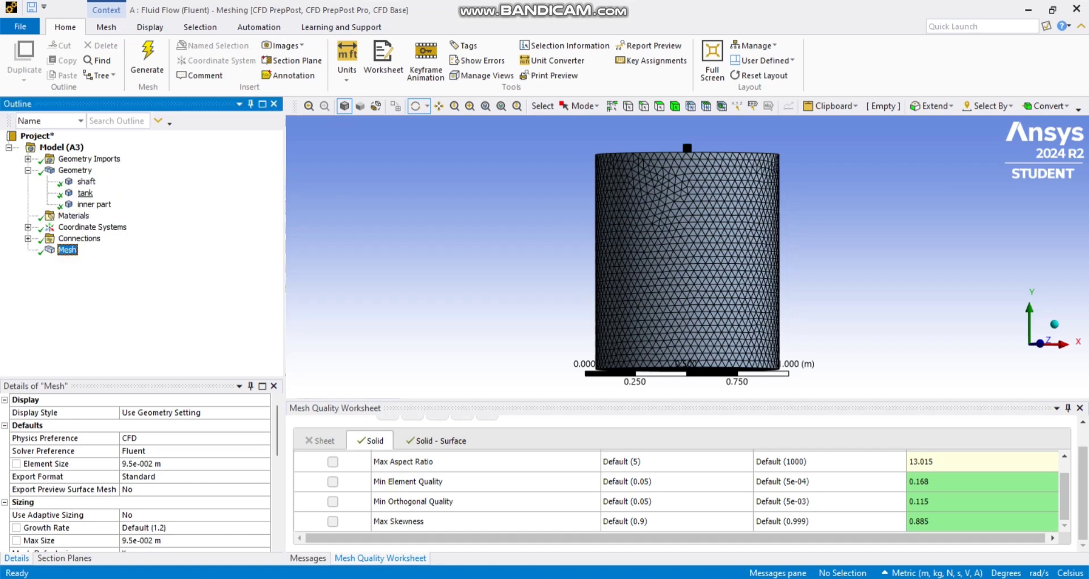
left_click(85, 193)
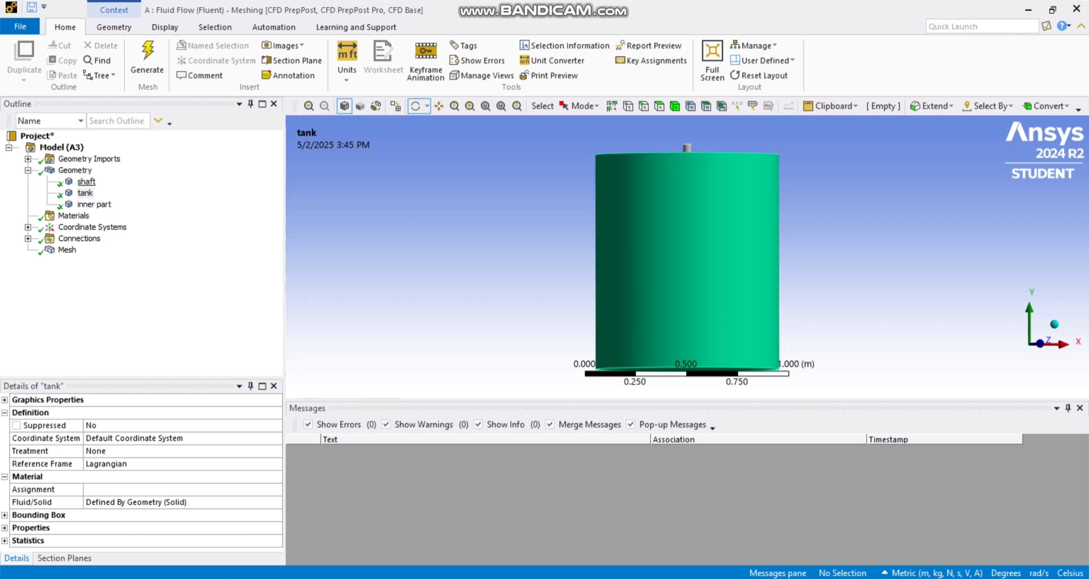
left_click(28, 170)
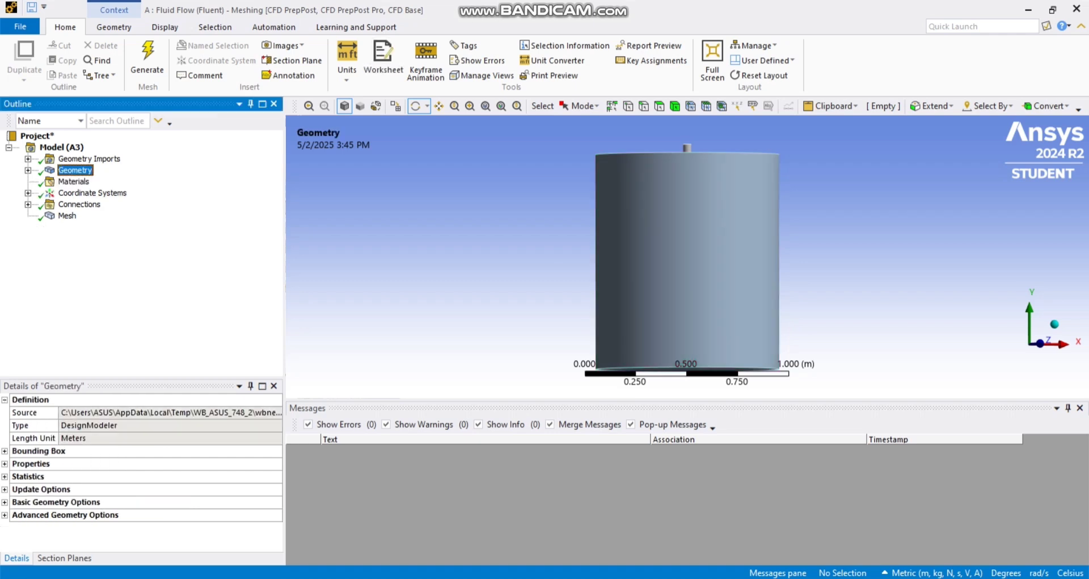
left_click_drag(687, 273, 687, 261)
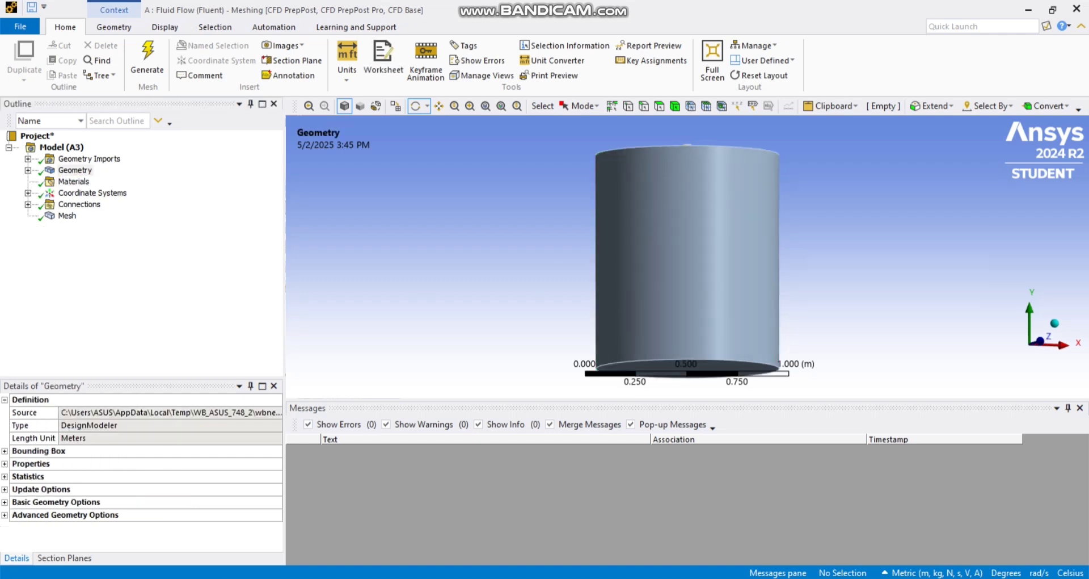
left_click(660, 106)
left_click(648, 290)
scroll(649, 290, "down", 4)
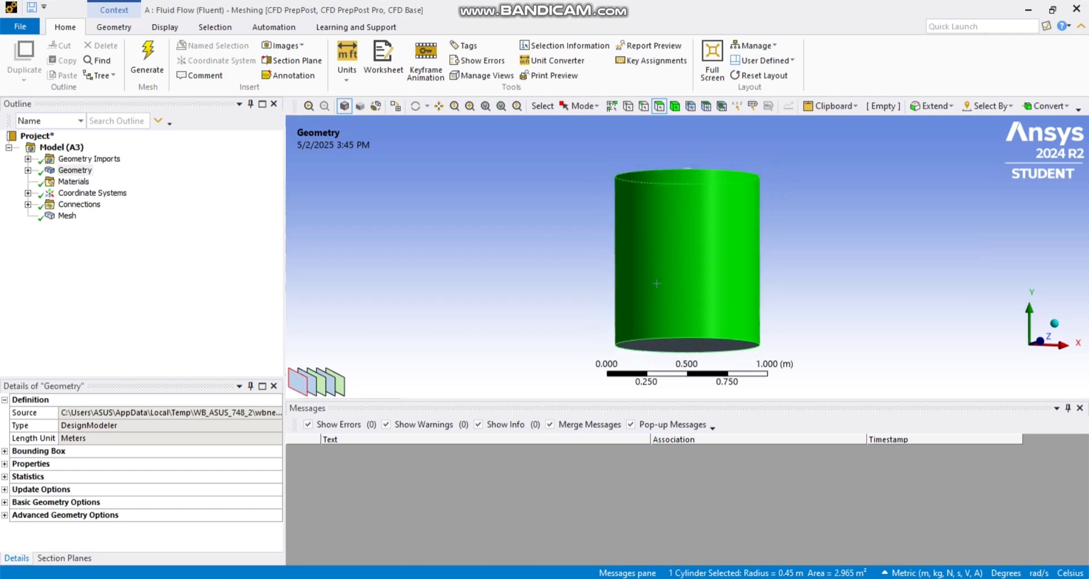
scroll(660, 281, "up", 3)
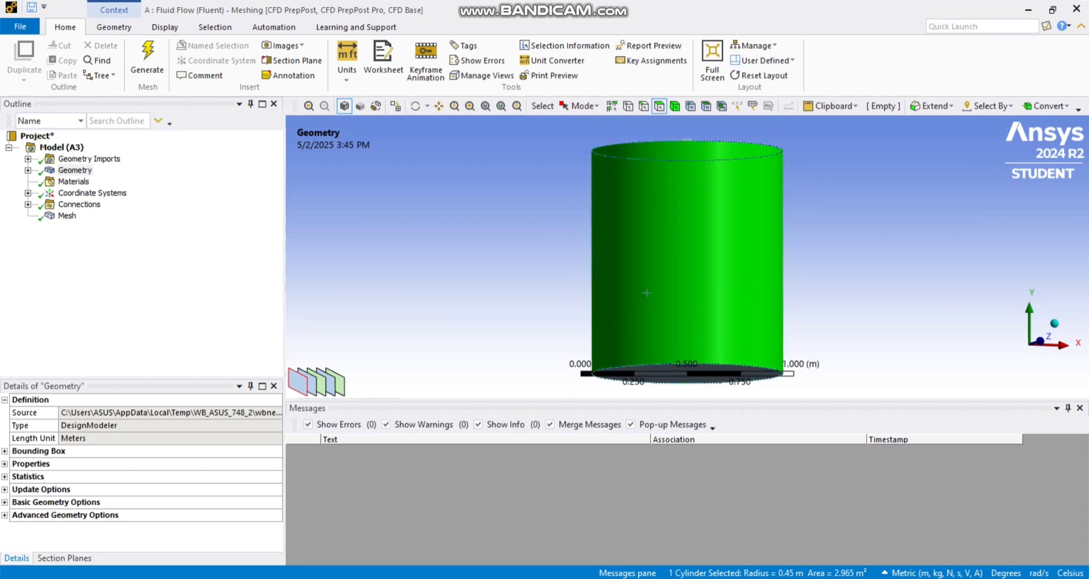
Switch the selection filter to bodies and pick the tank body in the model.
key("ctrl+b")
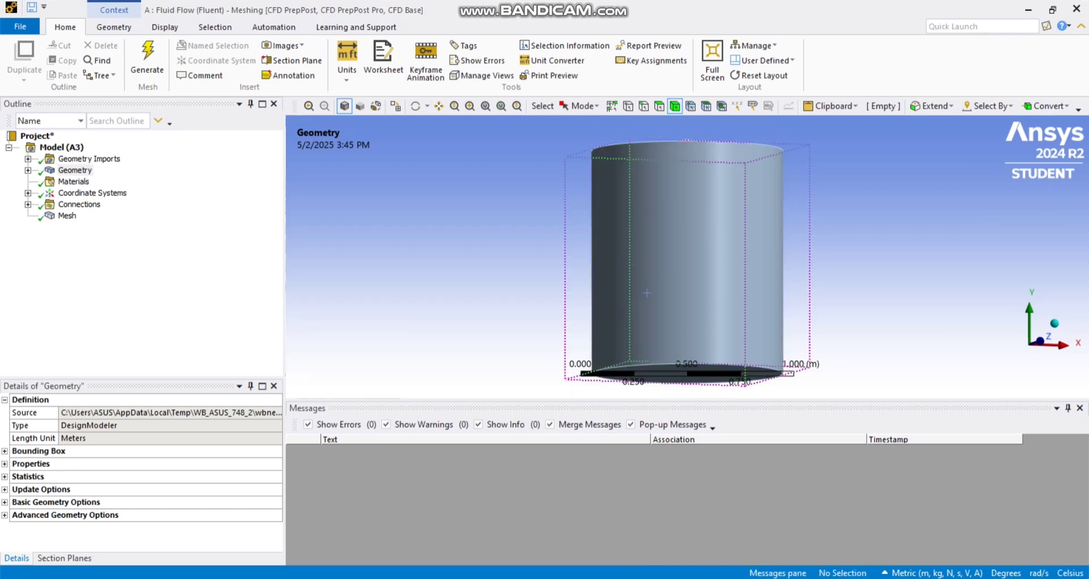
left_click(665, 203)
scroll(672, 219, "up", 5)
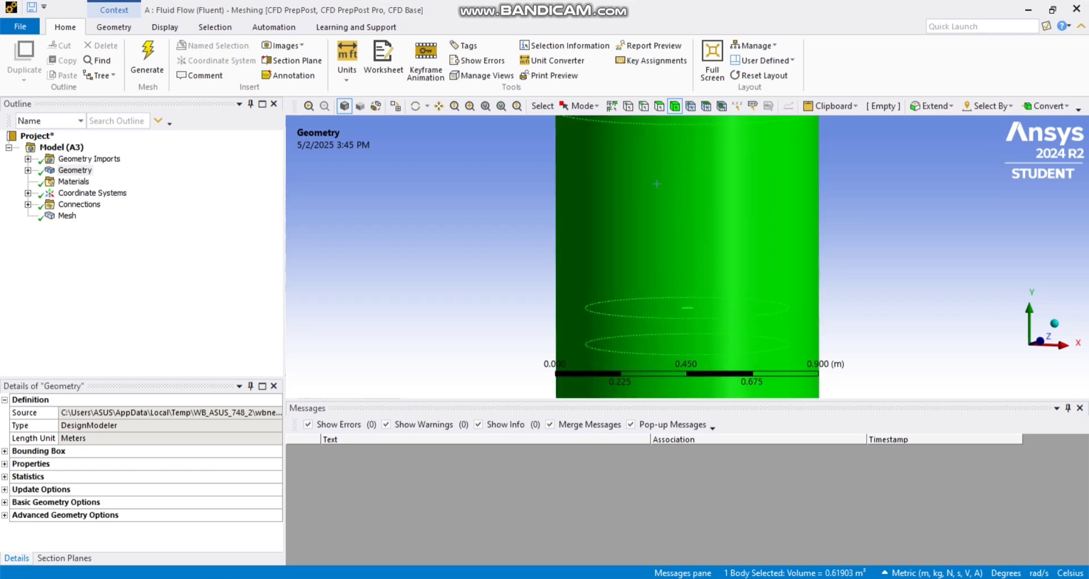
scroll(659, 191, "down", 1)
Clear the current selection and suppress the inner part and shaft bodies in the geometry.
left_click(27, 171)
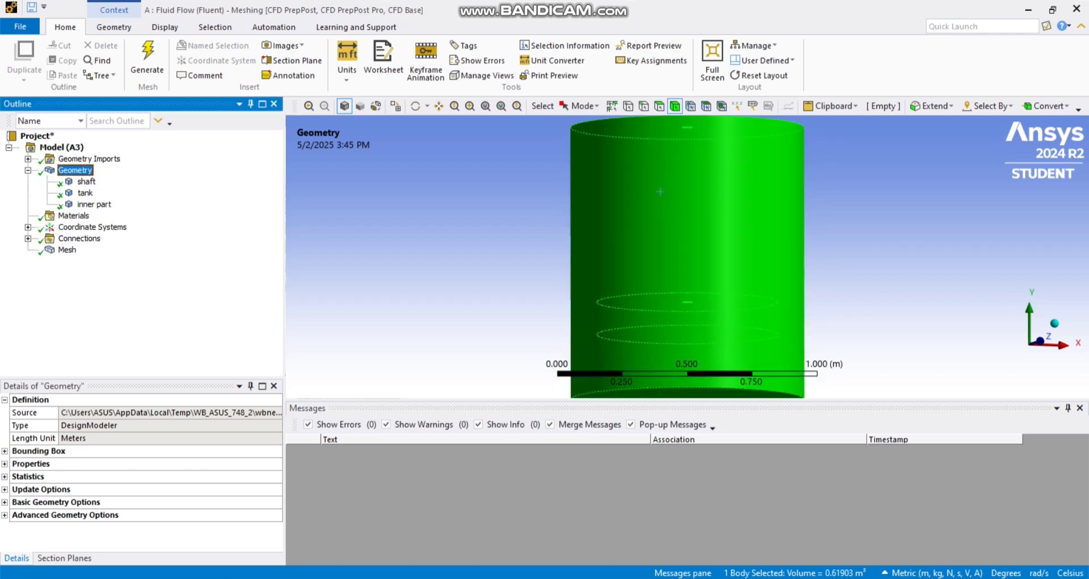
left_click(409, 227)
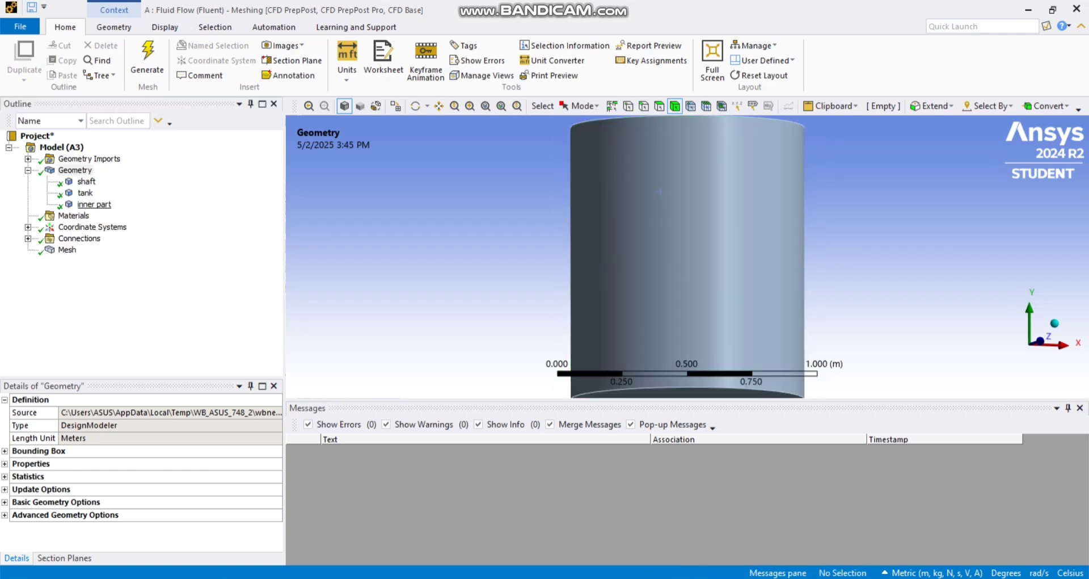
left_click(91, 204)
right_click(98, 204)
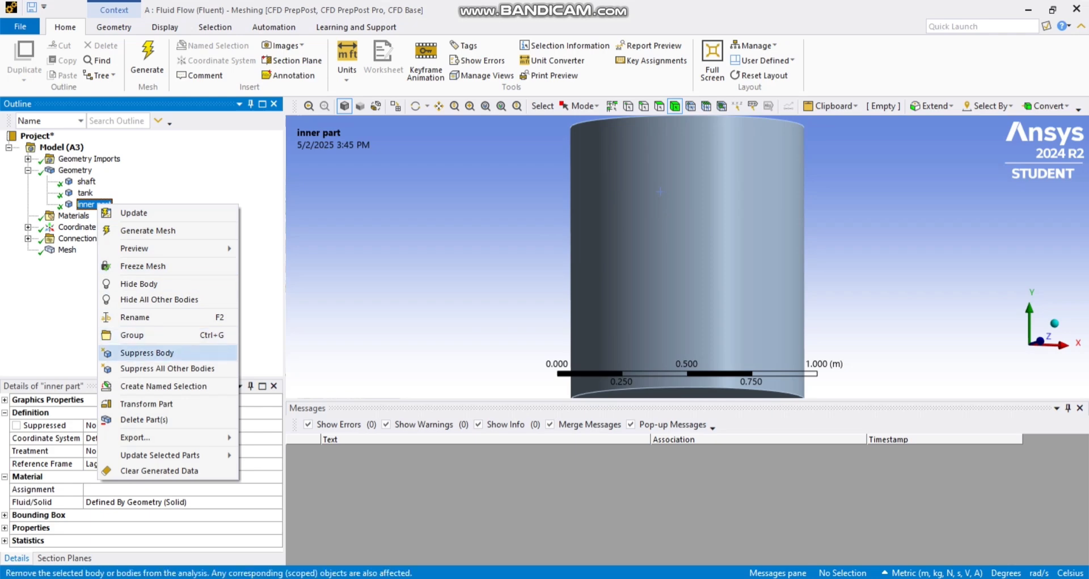
left_click(147, 352)
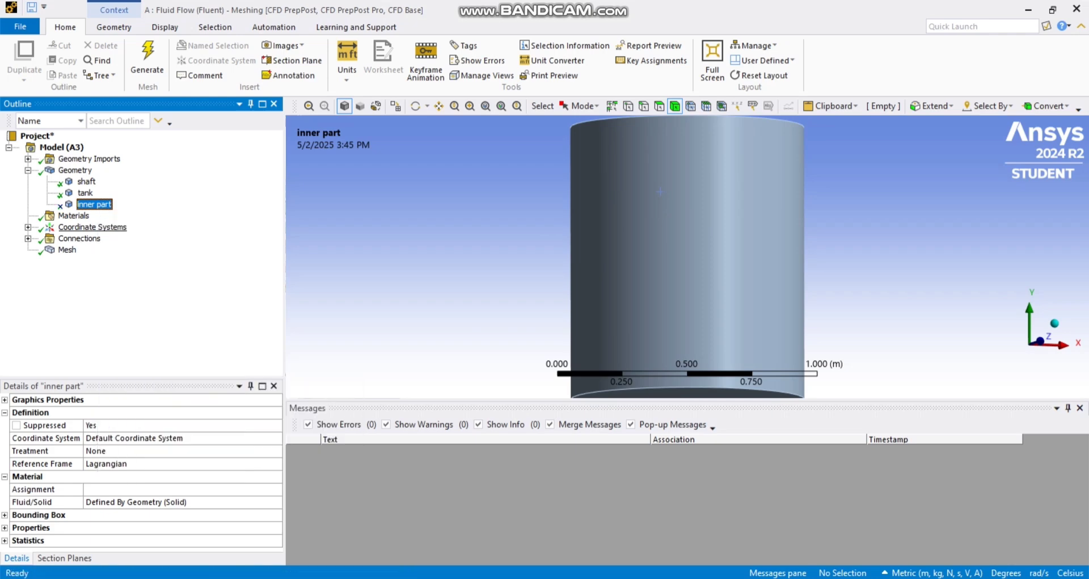
left_click(85, 181)
right_click(88, 182)
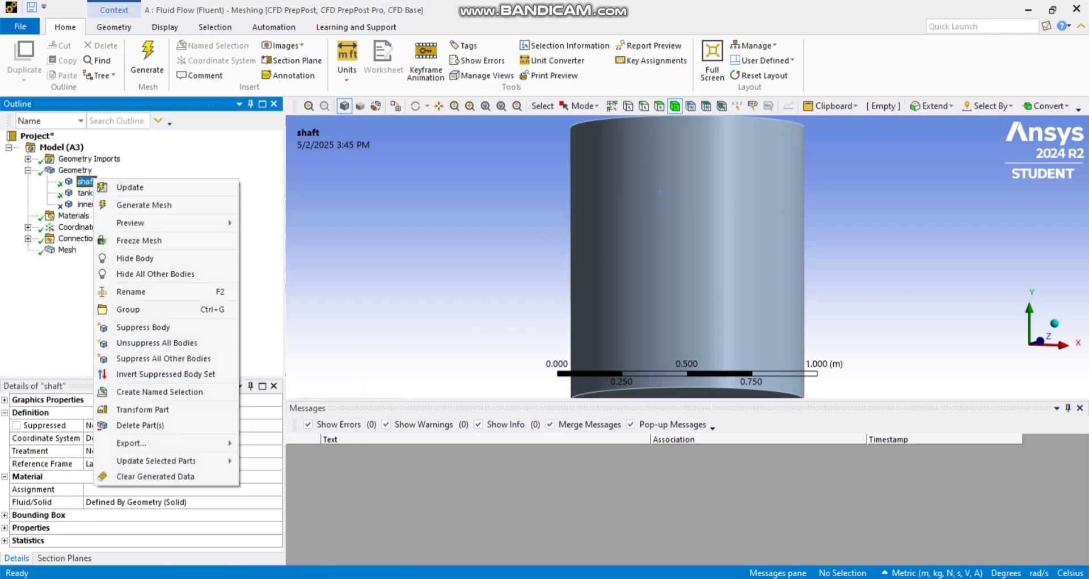
left_click(143, 327)
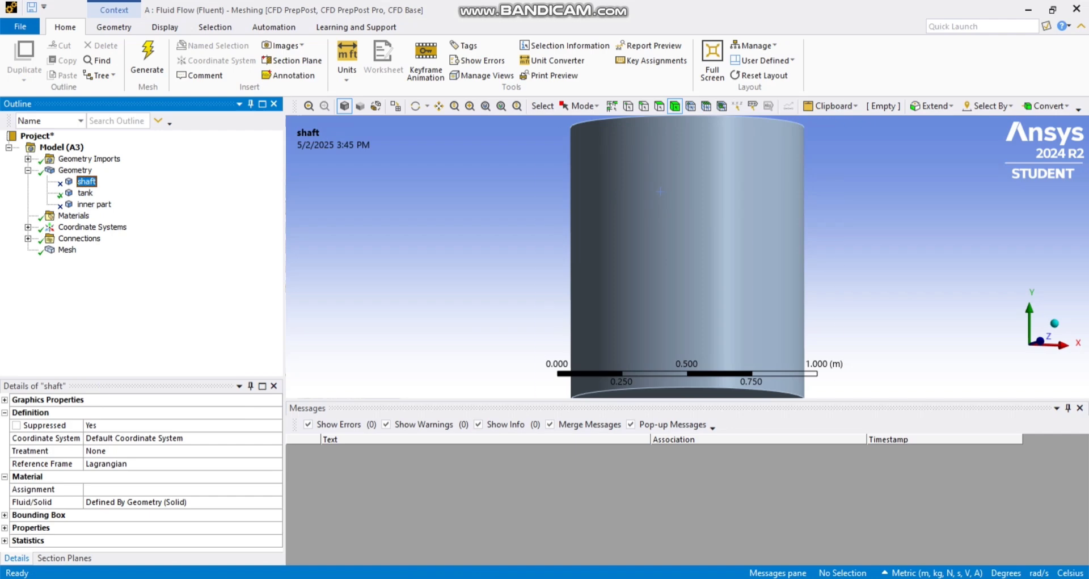
Create a named selection called "tank" from the tank body.
left_click(686, 188)
scroll(687, 187, "down", 2)
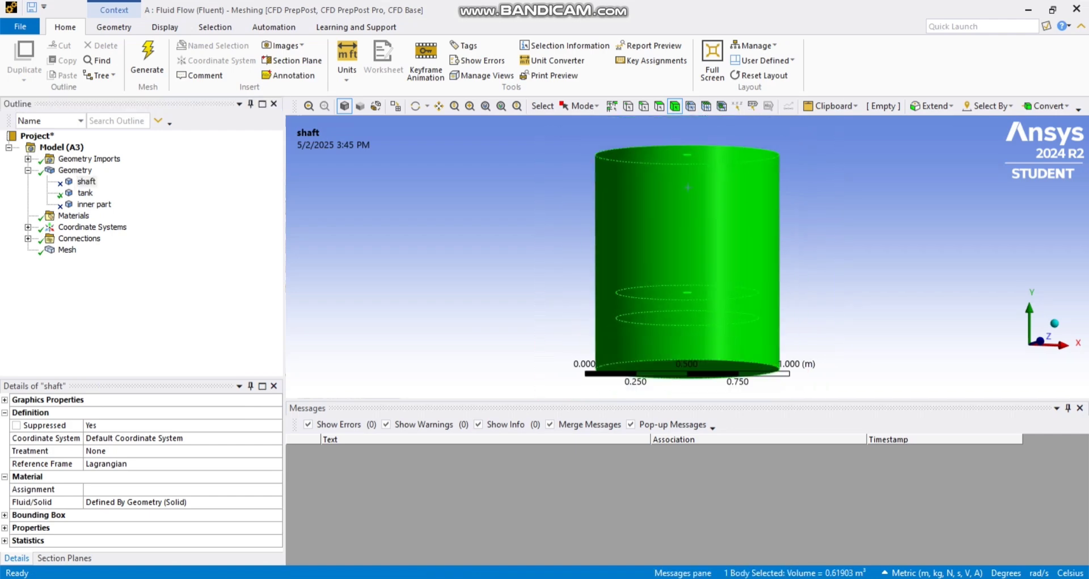
right_click(652, 346)
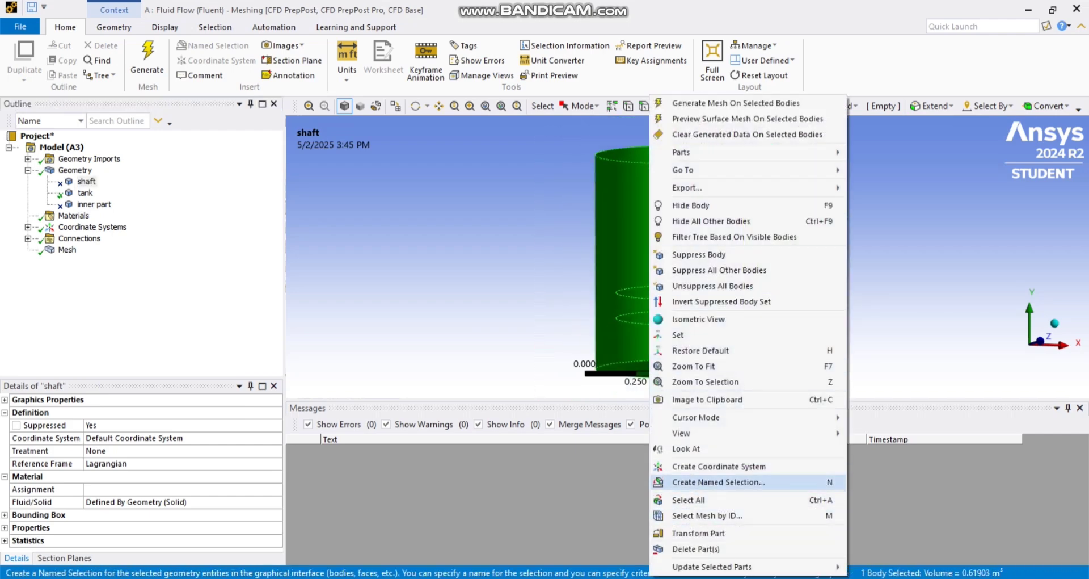
left_click(718, 482)
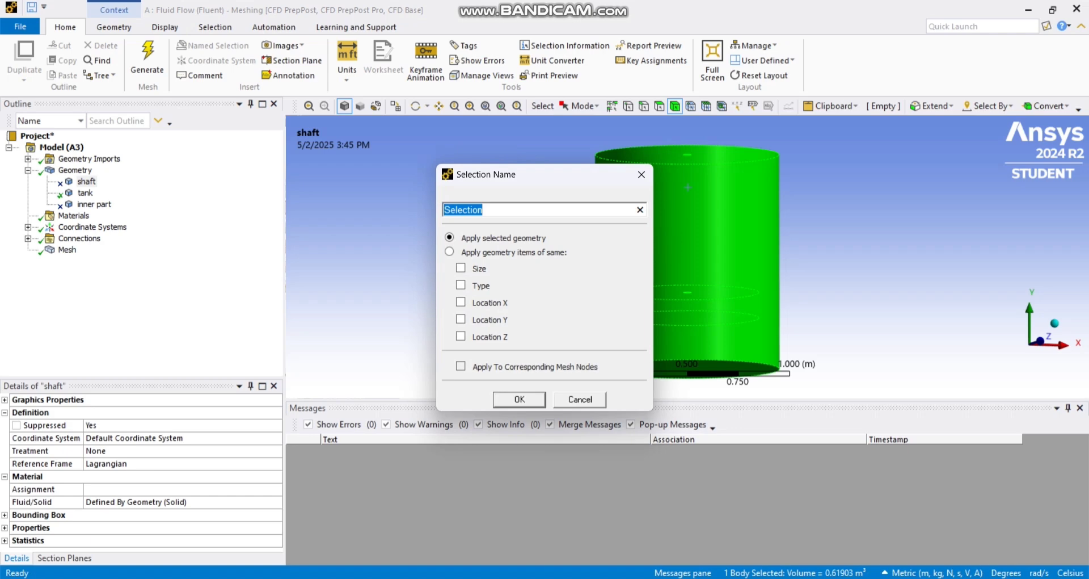
type("tank")
key("Return")
Suppress the tank body and unsuppress the shaft body so only the shaft is active.
left_click(85, 192)
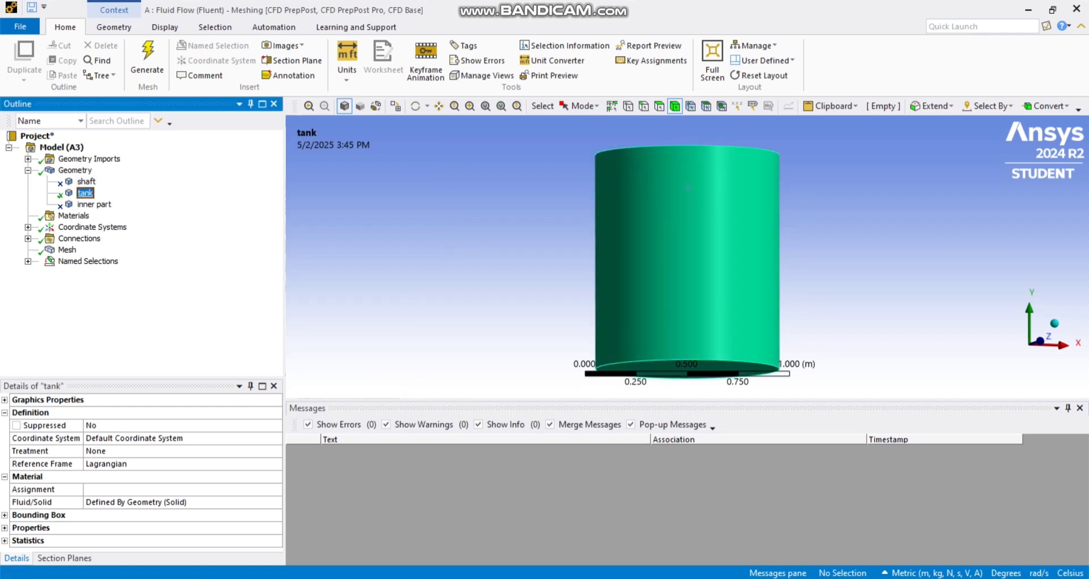
right_click(85, 192)
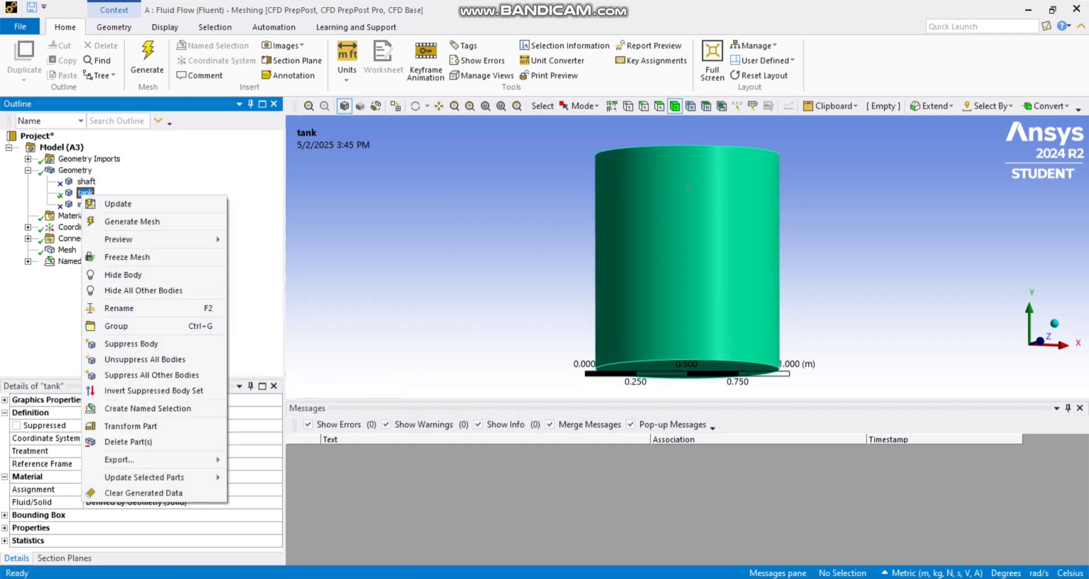
left_click(136, 343)
right_click(85, 192)
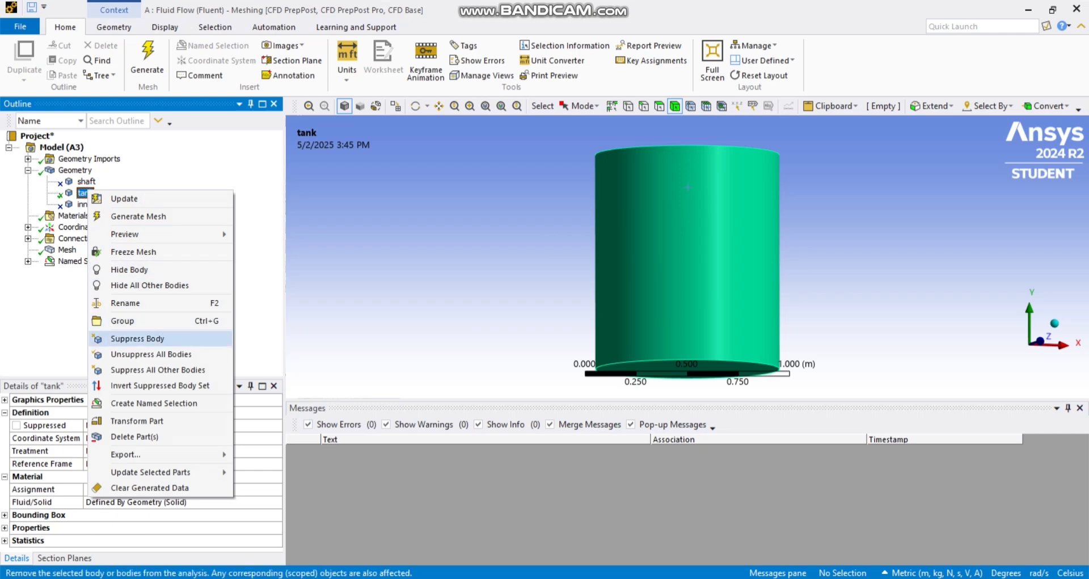
left_click(113, 339)
right_click(86, 181)
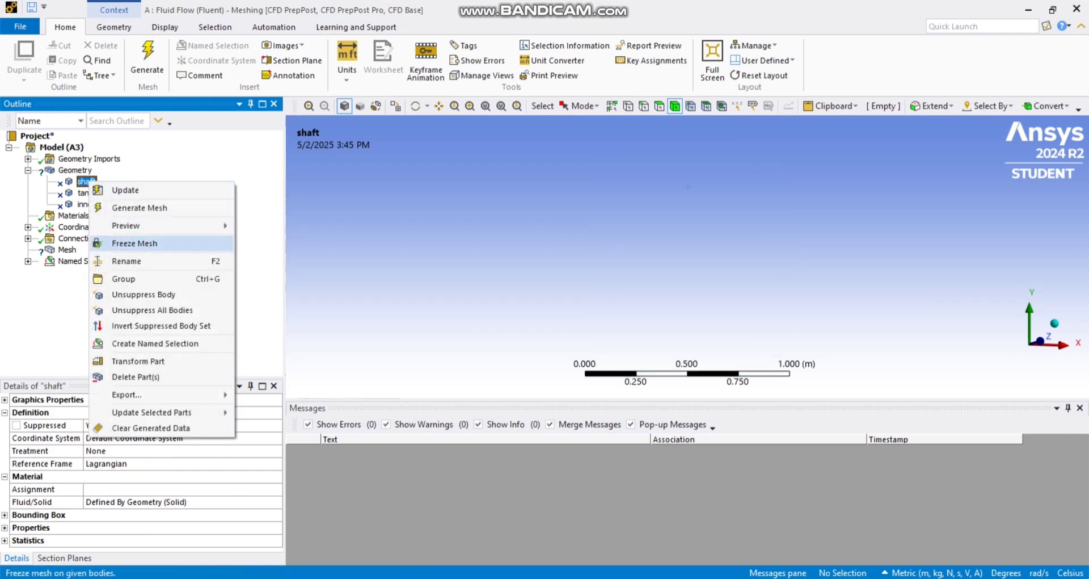
left_click(143, 294)
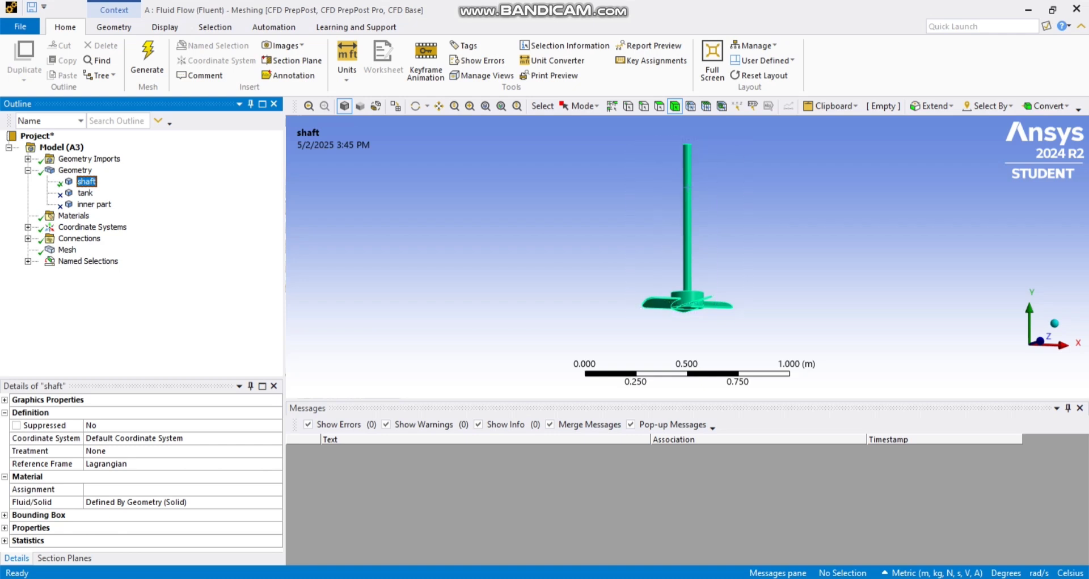
Create a named selection called "shaft" from the shaft and impeller body.
left_click(687, 249)
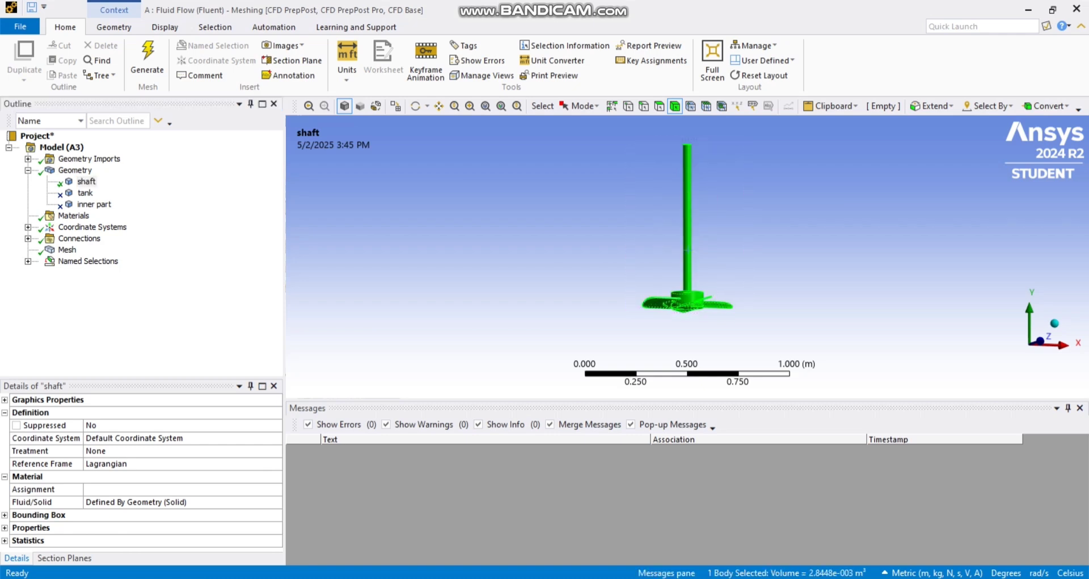
right_click(687, 250)
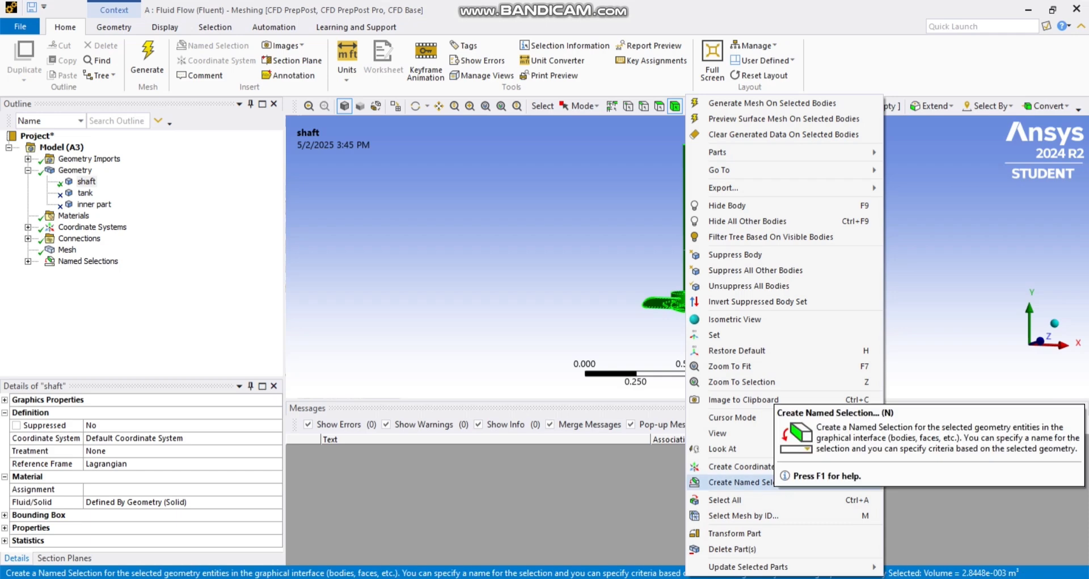
left_click(755, 482)
type("shaft")
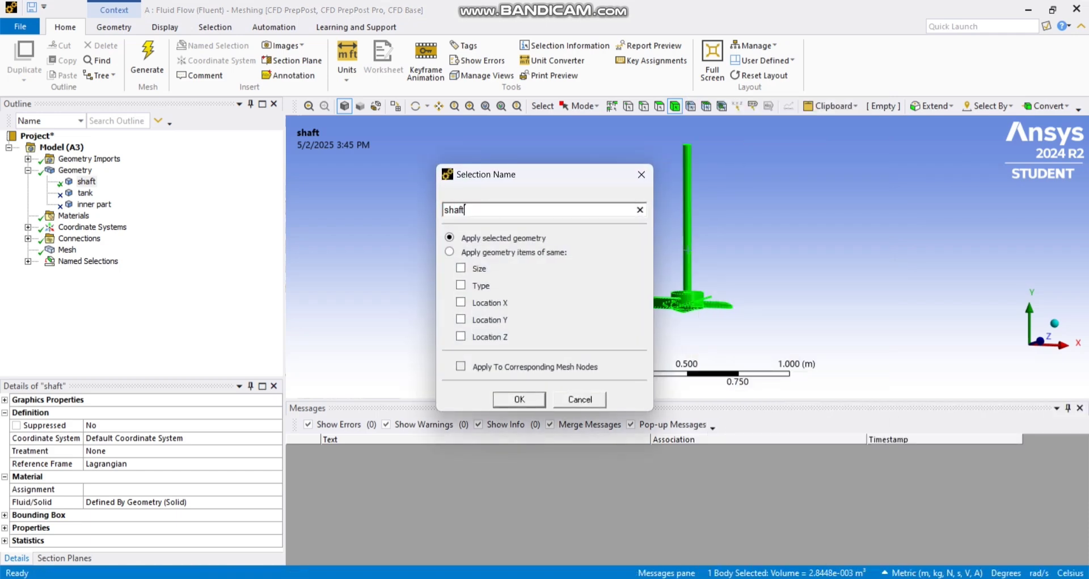
left_click(519, 398)
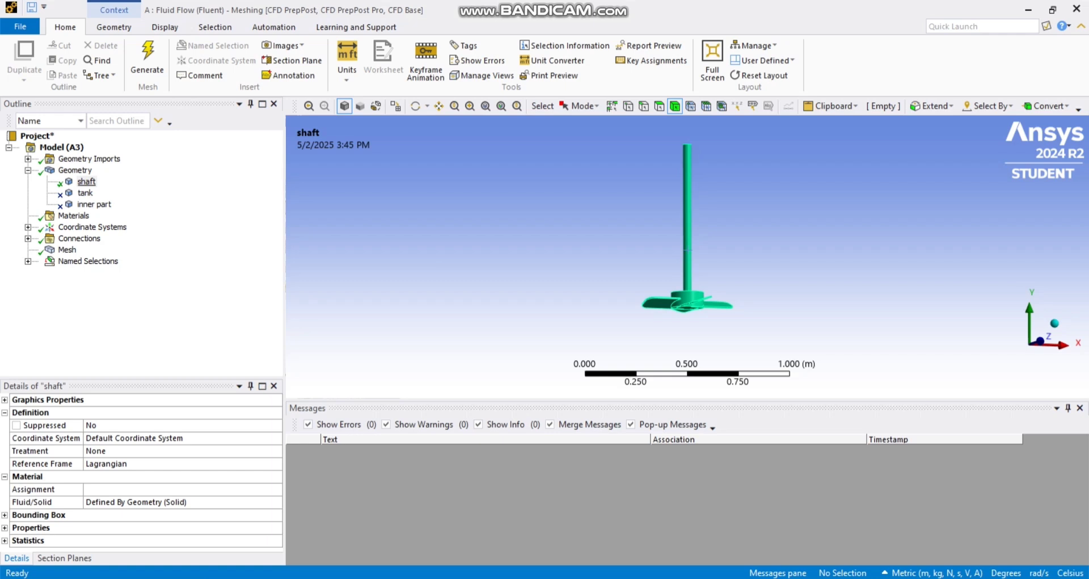
right_click(86, 181)
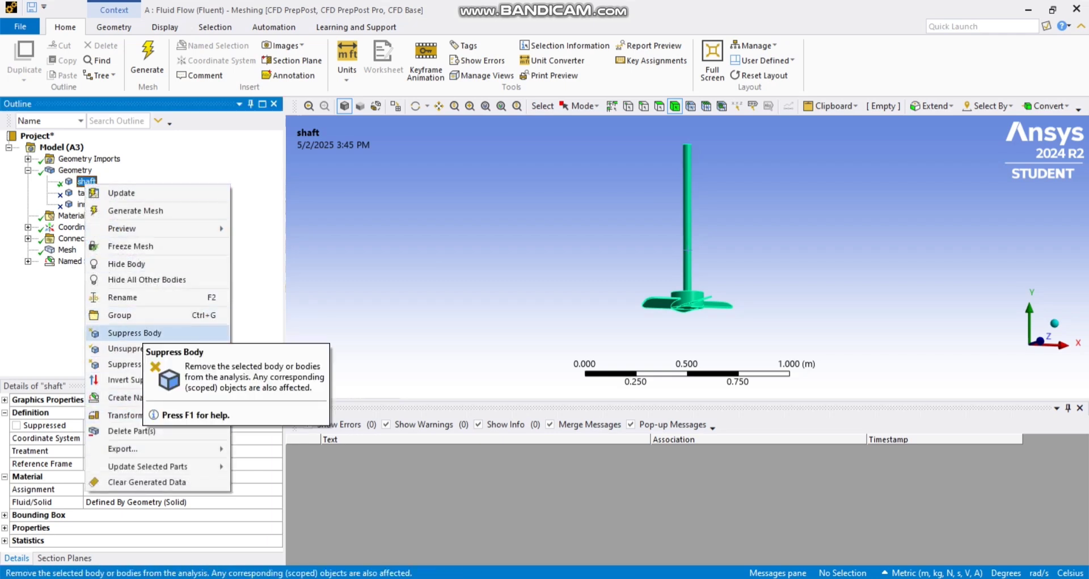
left_click(134, 332)
right_click(86, 182)
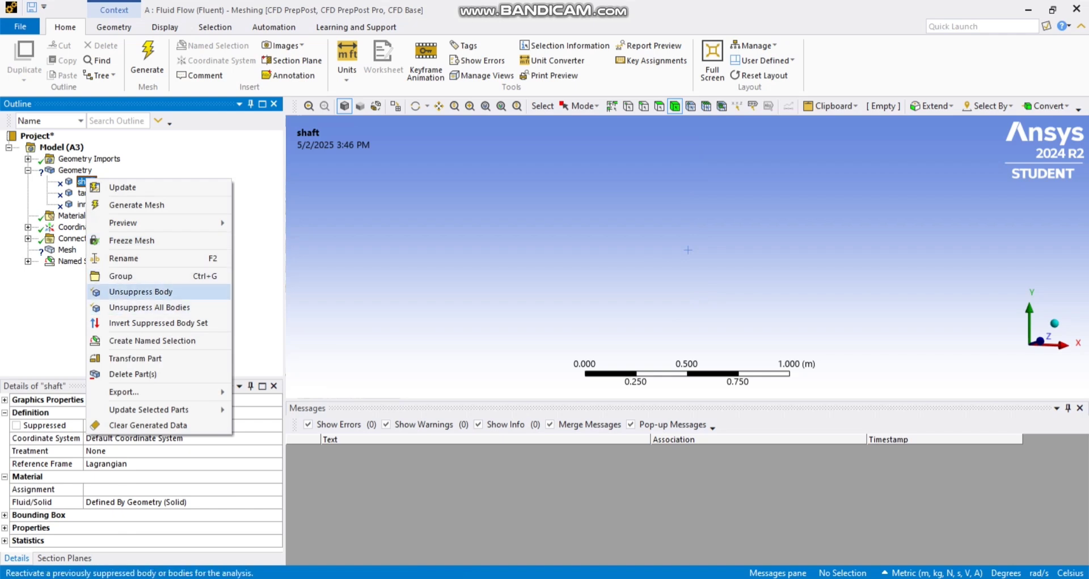
left_click(140, 291)
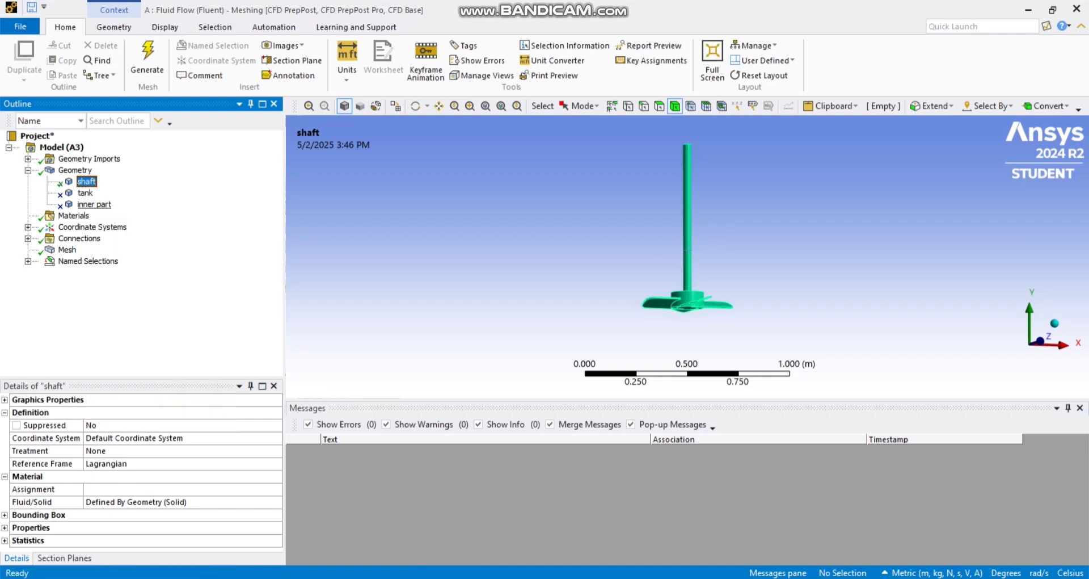
Unsuppress the inner part body and suppress the shaft body.
left_click(94, 204)
right_click(96, 205)
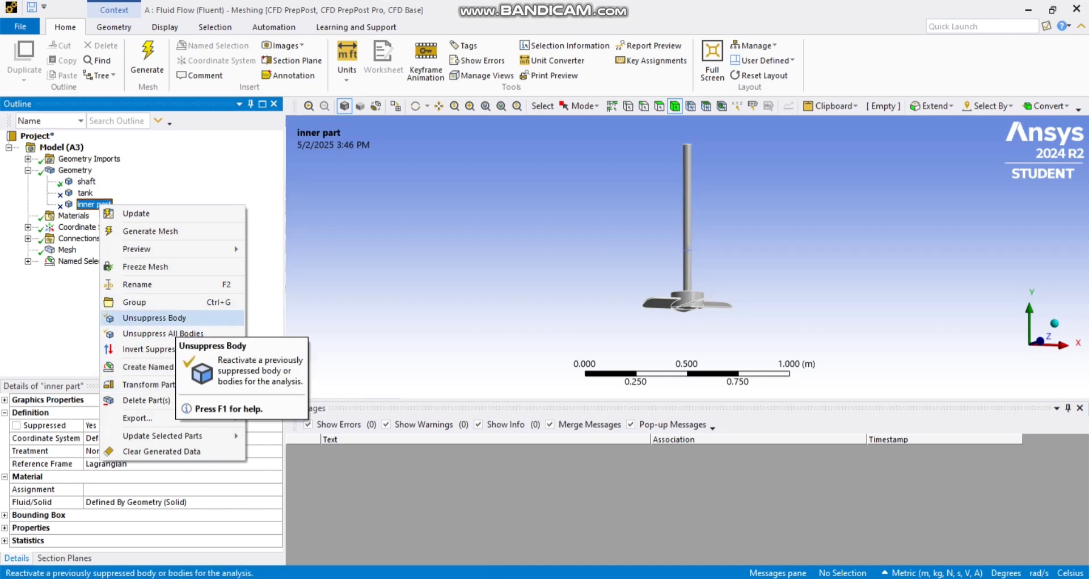
left_click(154, 318)
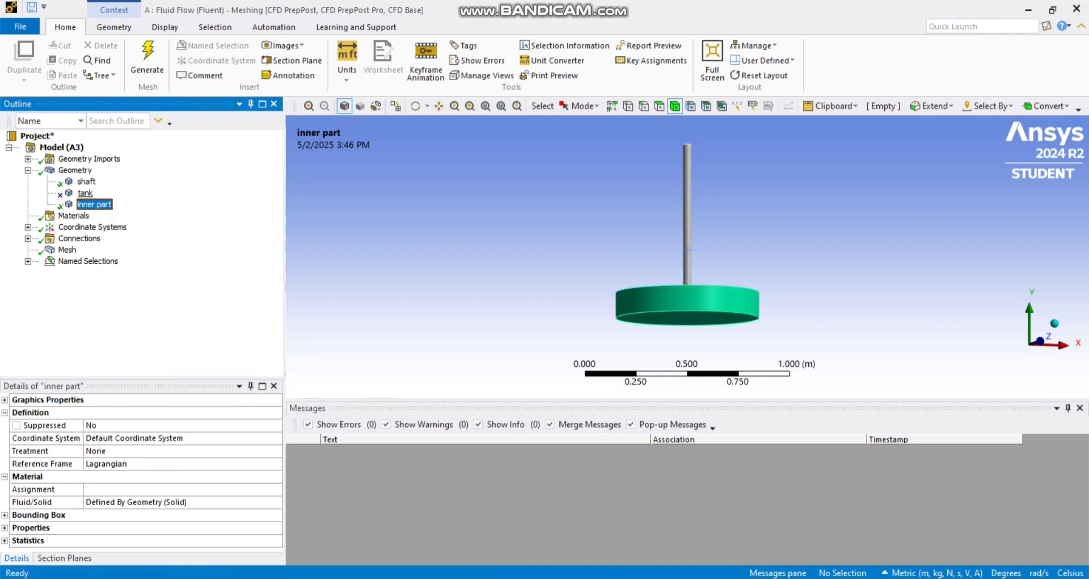
right_click(86, 182)
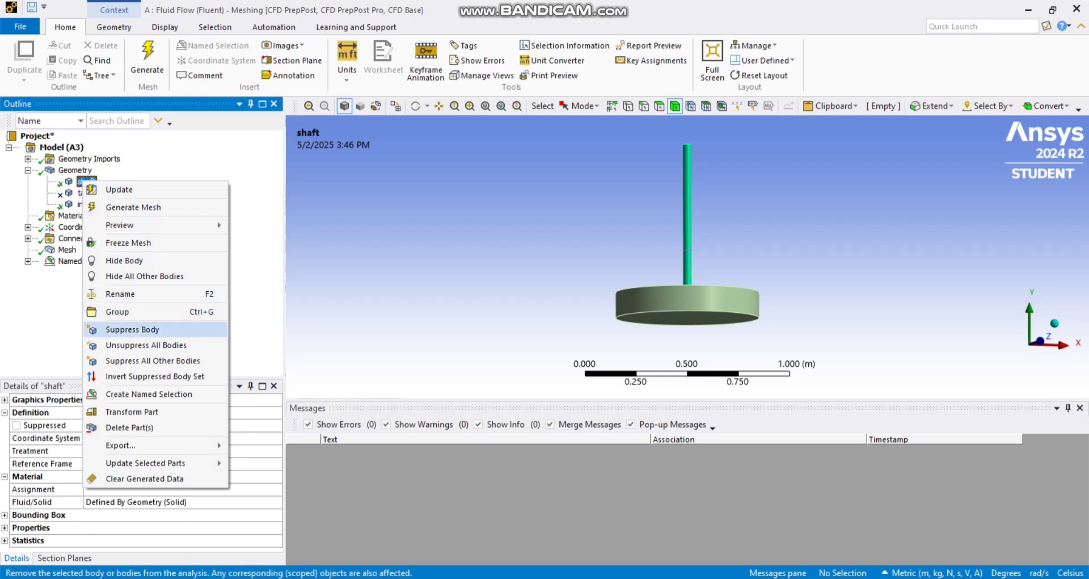
left_click(131, 329)
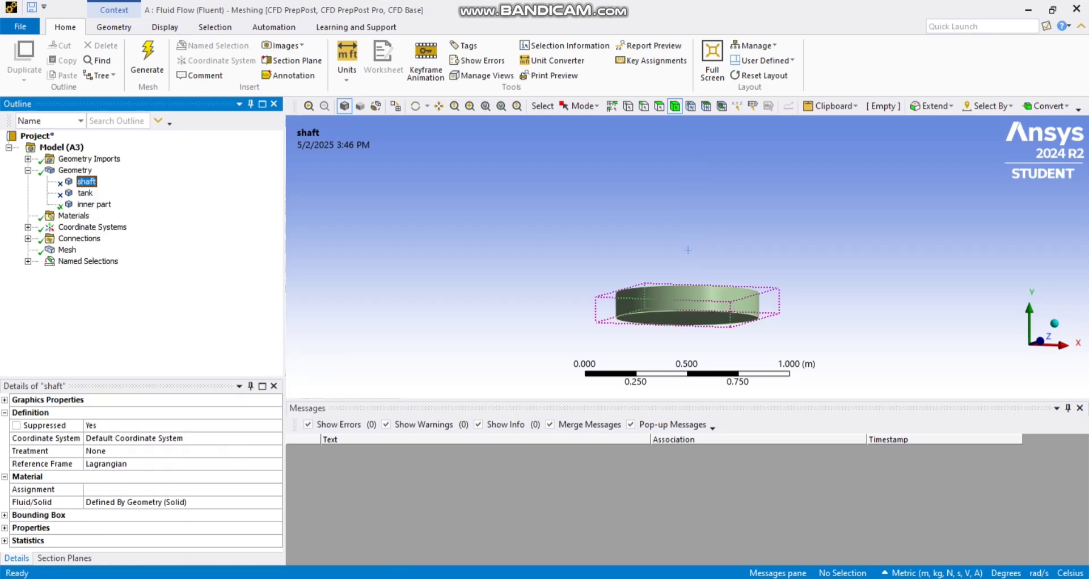
Create a named selection called "ineer part" from the inner part body.
scroll(688, 251, "down", 2)
scroll(688, 250, "up", 2)
left_click(688, 307)
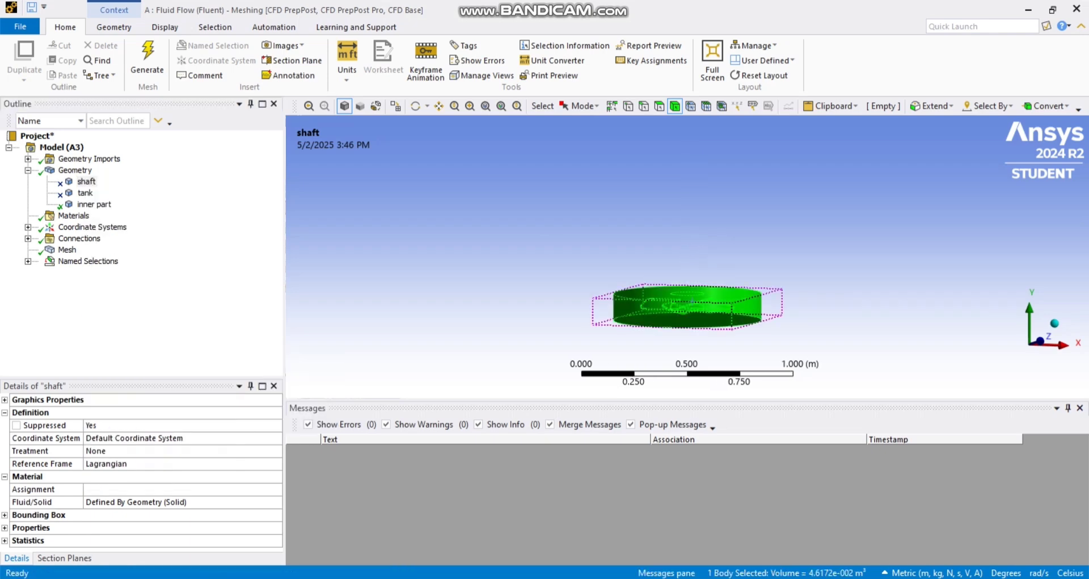
right_click(690, 306)
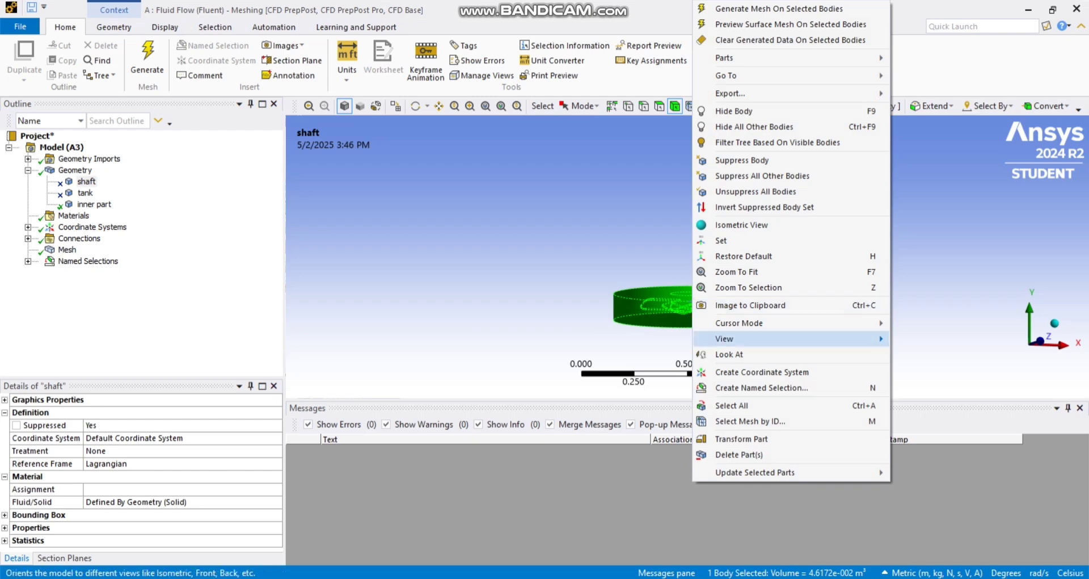
left_click(762, 387)
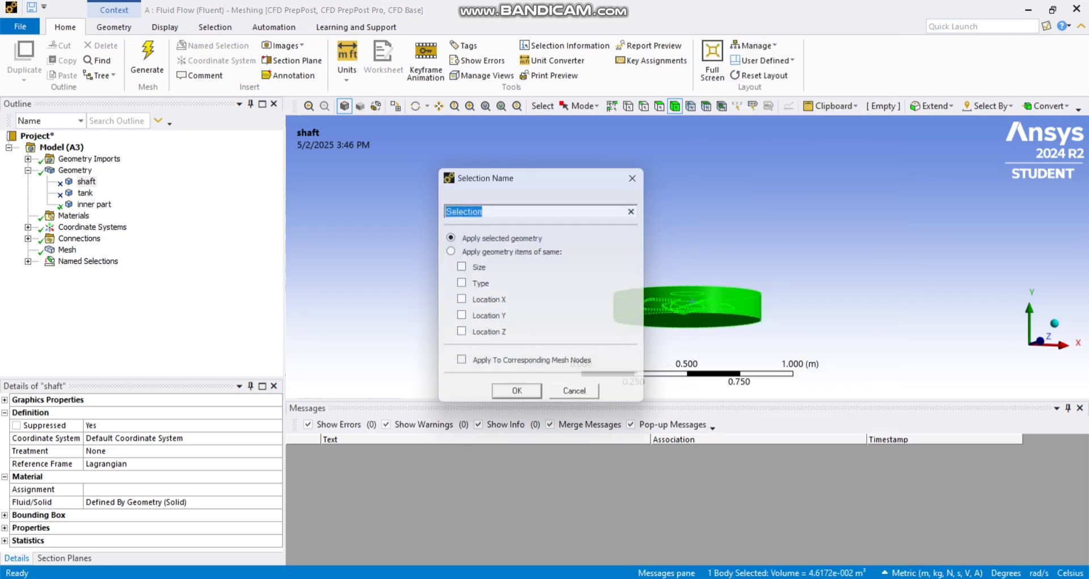
type("ineer")
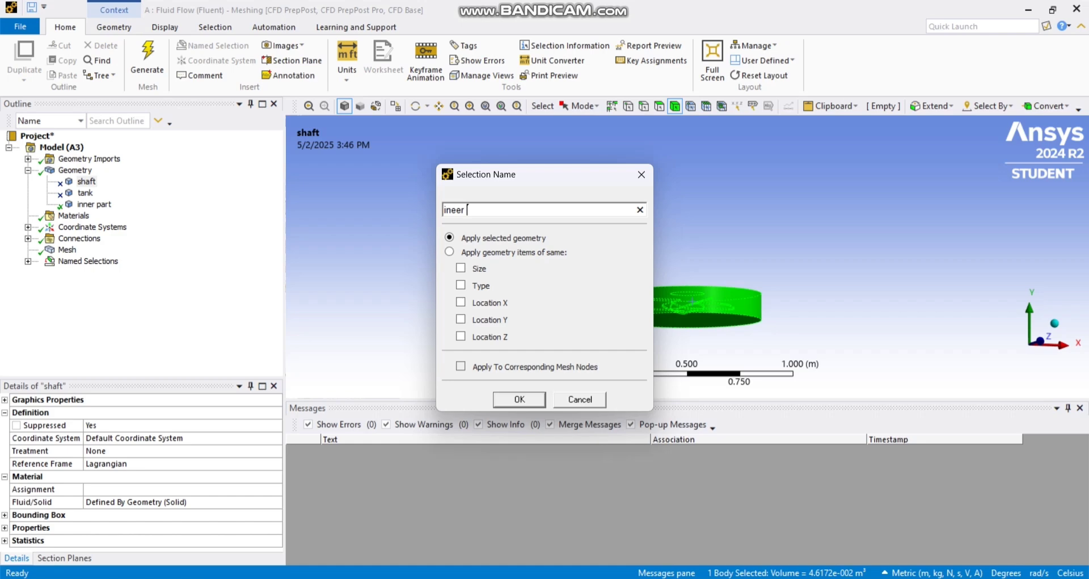
type(" part")
key("Return")
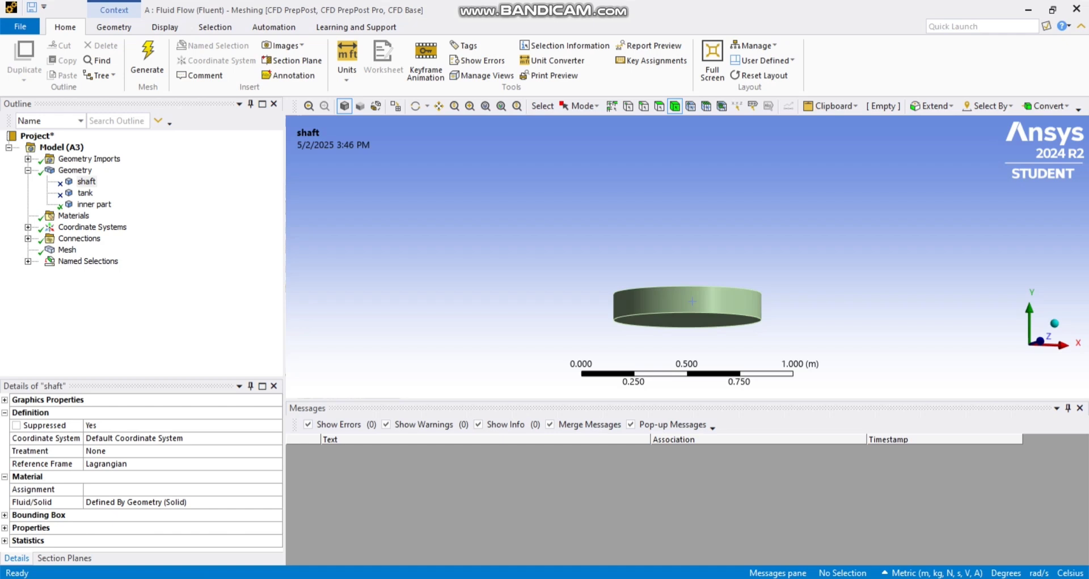
Unsuppress all bodies so the tank, shaft and inner part are active together.
right_click(79, 192)
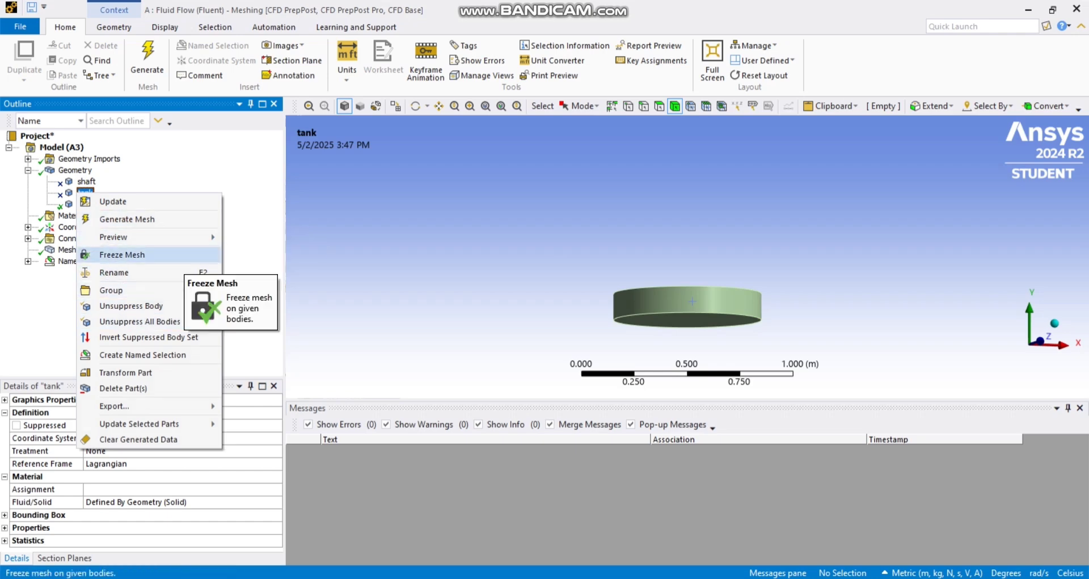
mouse_move(141, 237)
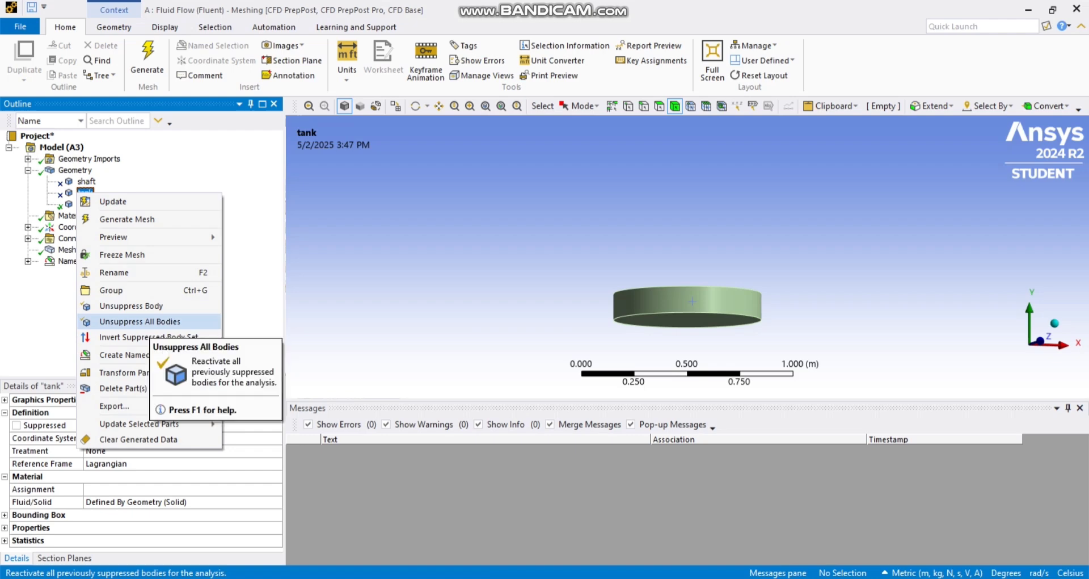
left_click(140, 321)
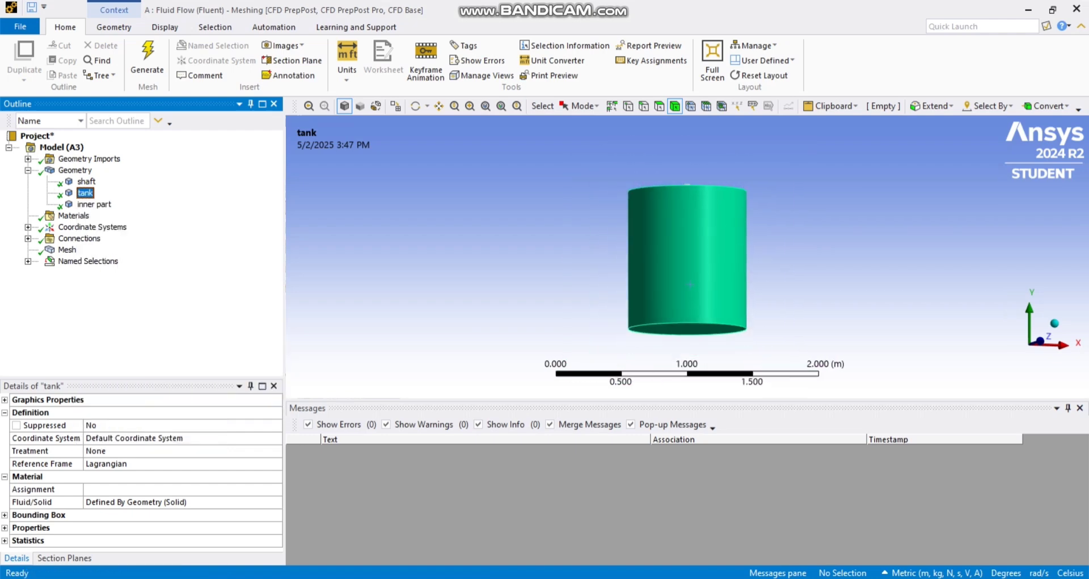
Delete the misspelled "ineer part" named selection from the model.
left_click(28, 261)
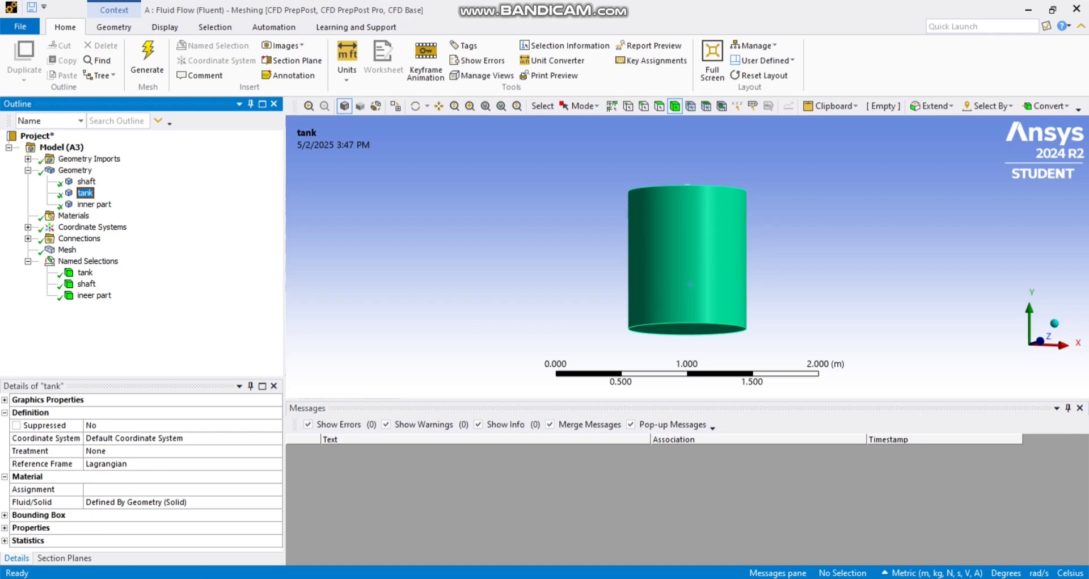
left_click(93, 295)
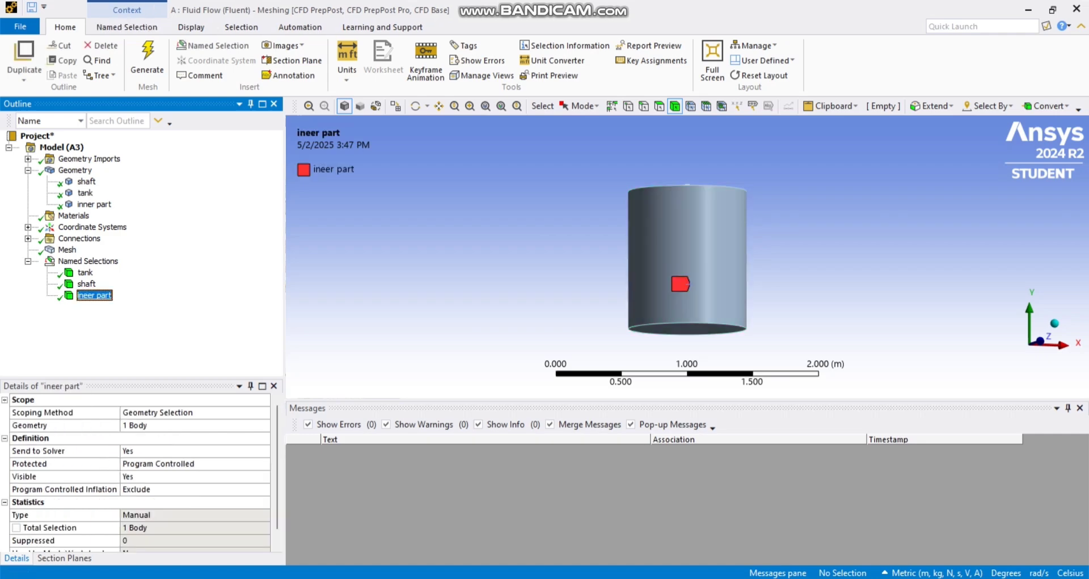
right_click(95, 296)
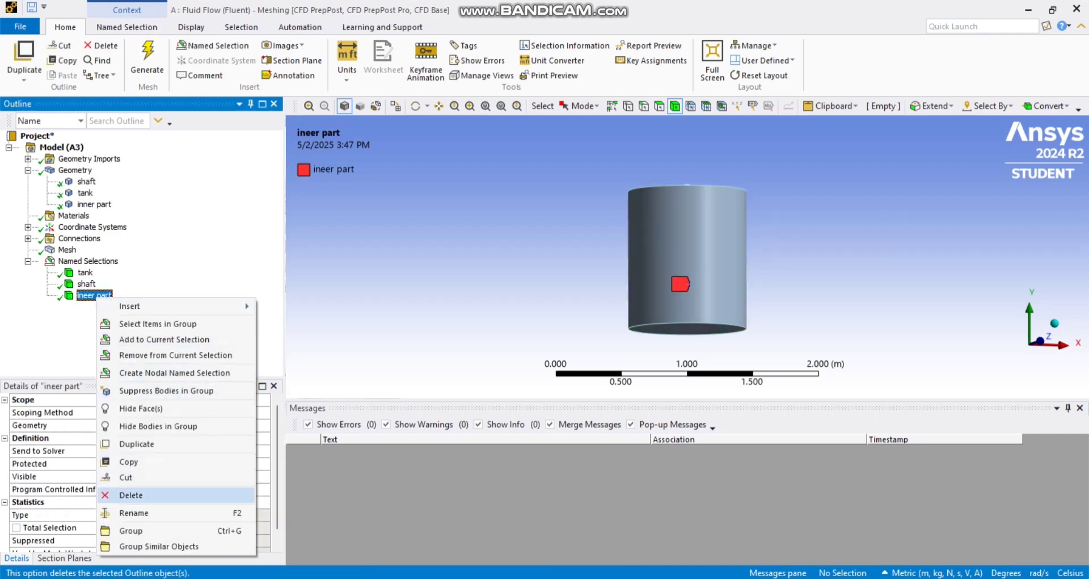
left_click(131, 494)
left_click(548, 347)
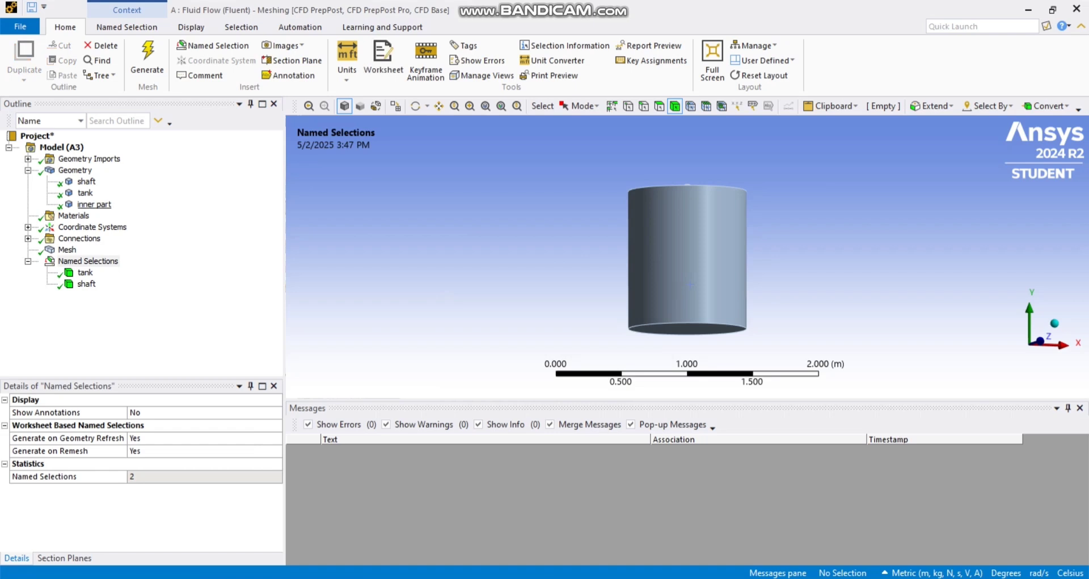
Suppress the tank and shaft bodies so only the inner part is active.
left_click(94, 204)
right_click(94, 203)
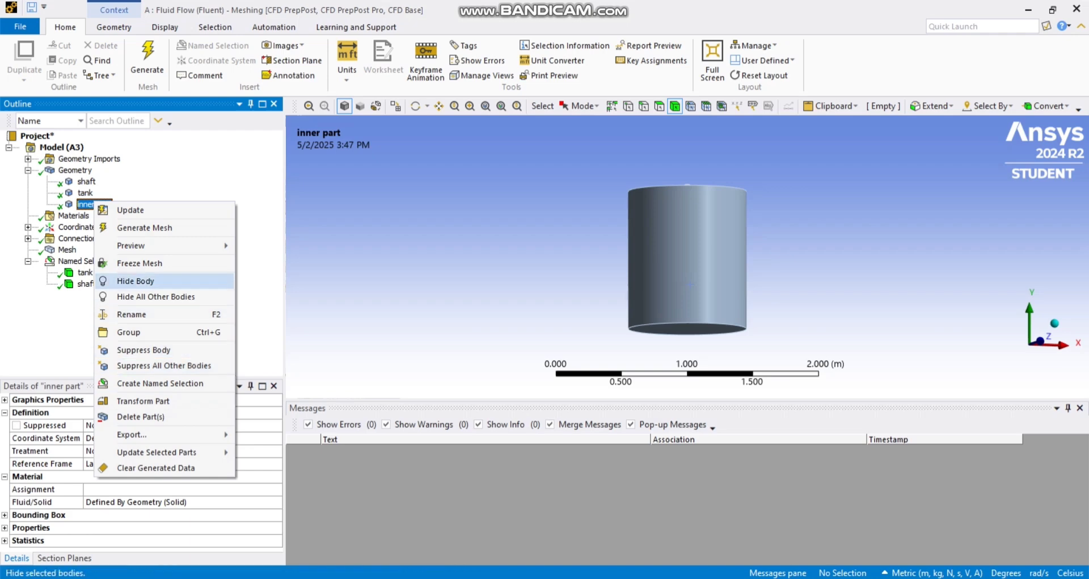
left_click(86, 193)
right_click(88, 193)
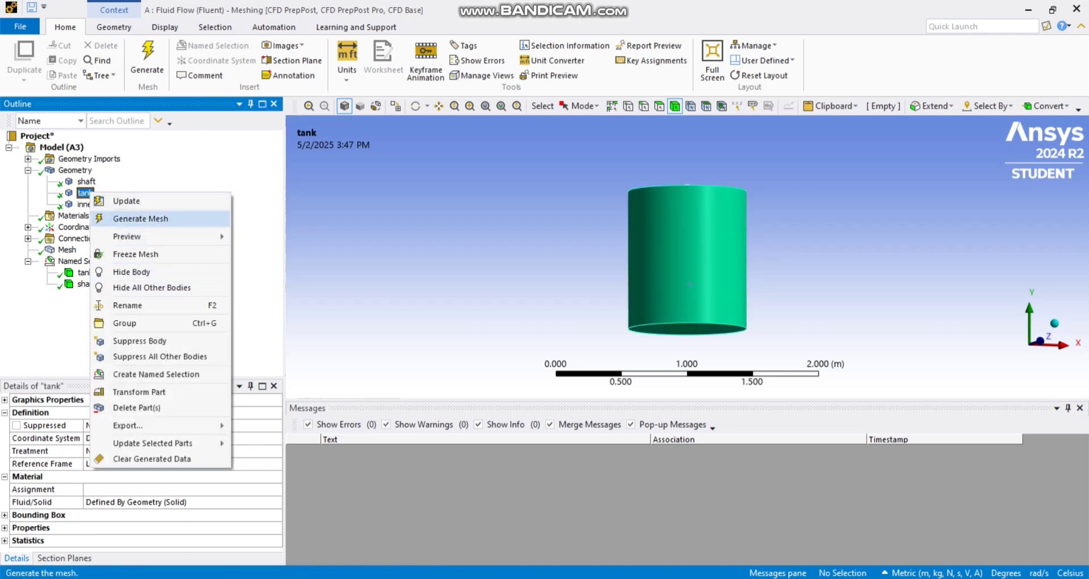
left_click(139, 341)
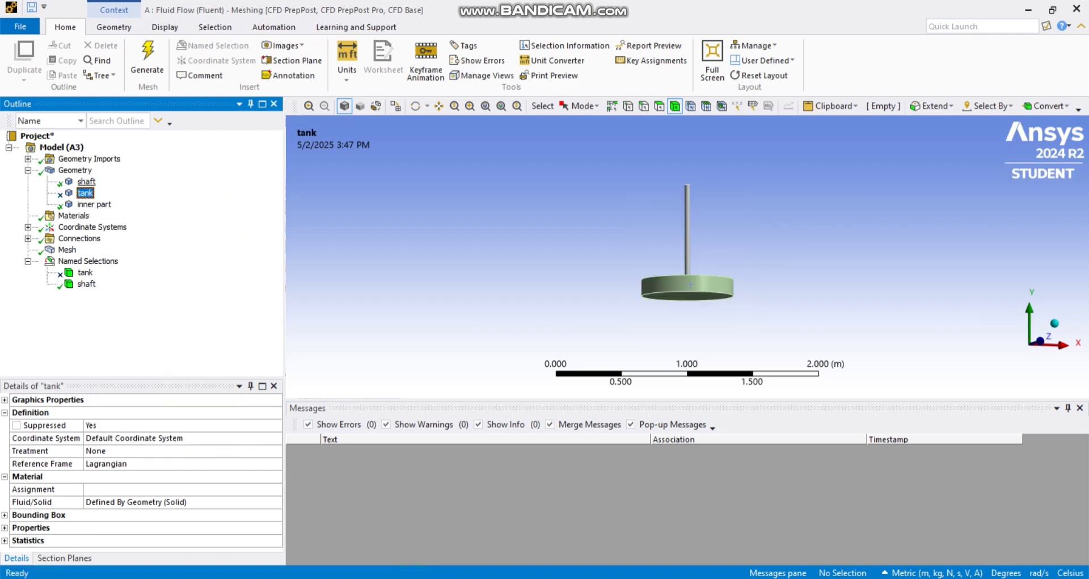
right_click(87, 181)
left_click(143, 330)
Select the upper, lower and outer cylindrical faces of the inner part disc.
left_click(94, 204)
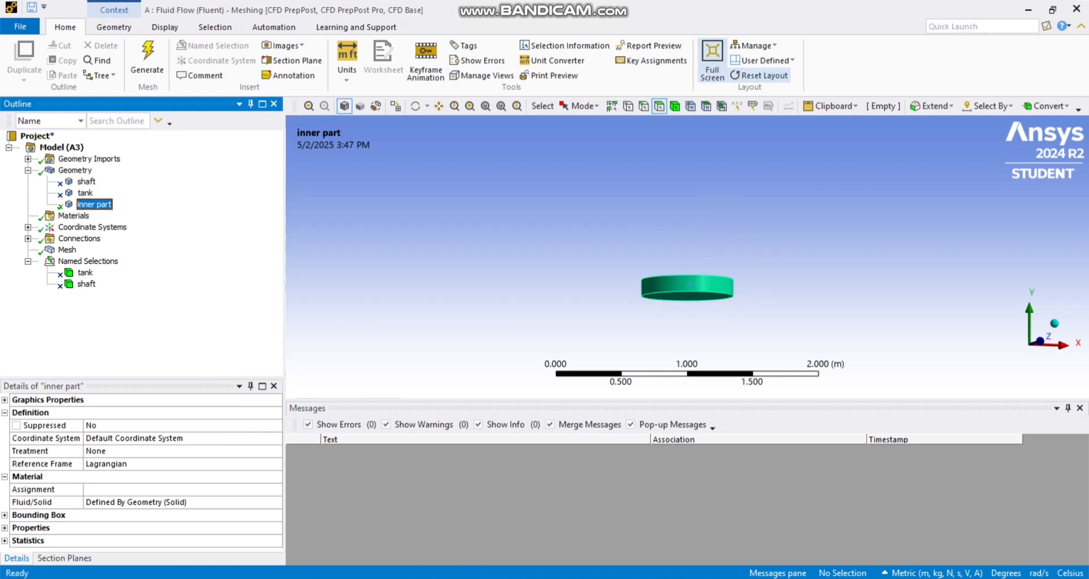
left_click(416, 106)
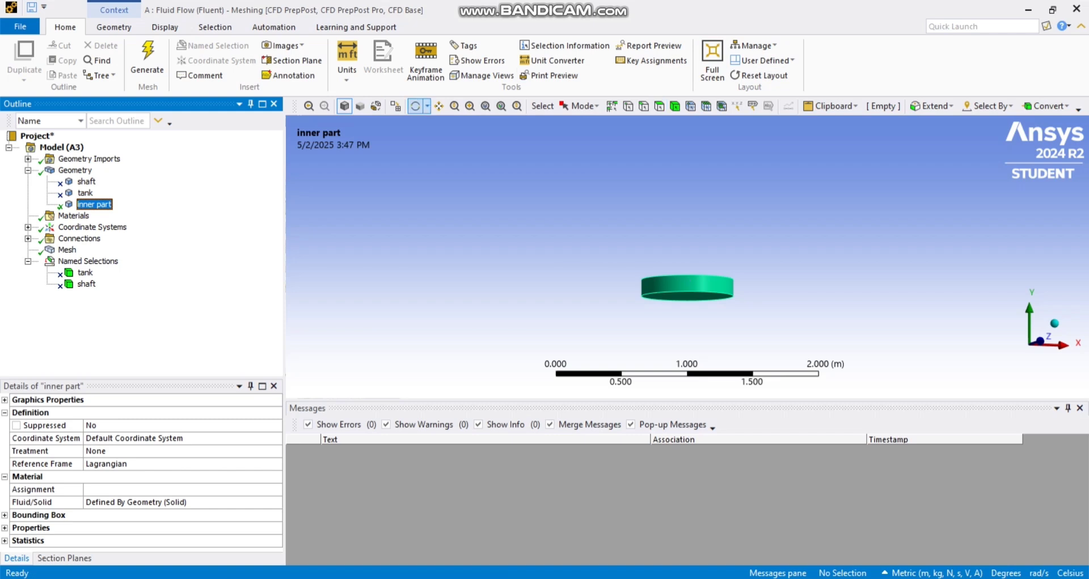
left_click_drag(663, 227, 675, 301)
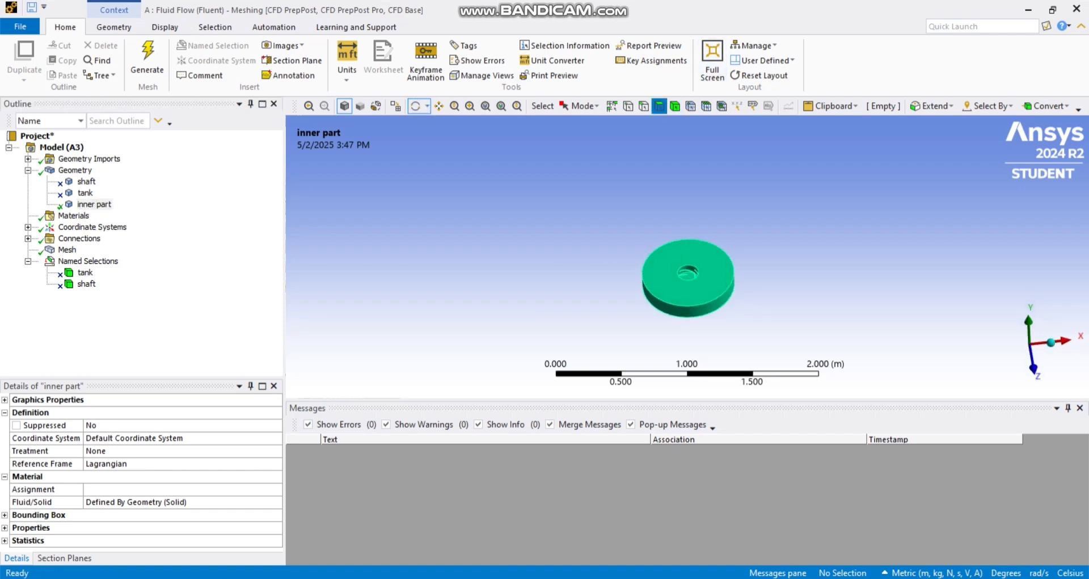
left_click(659, 105)
left_click(705, 280)
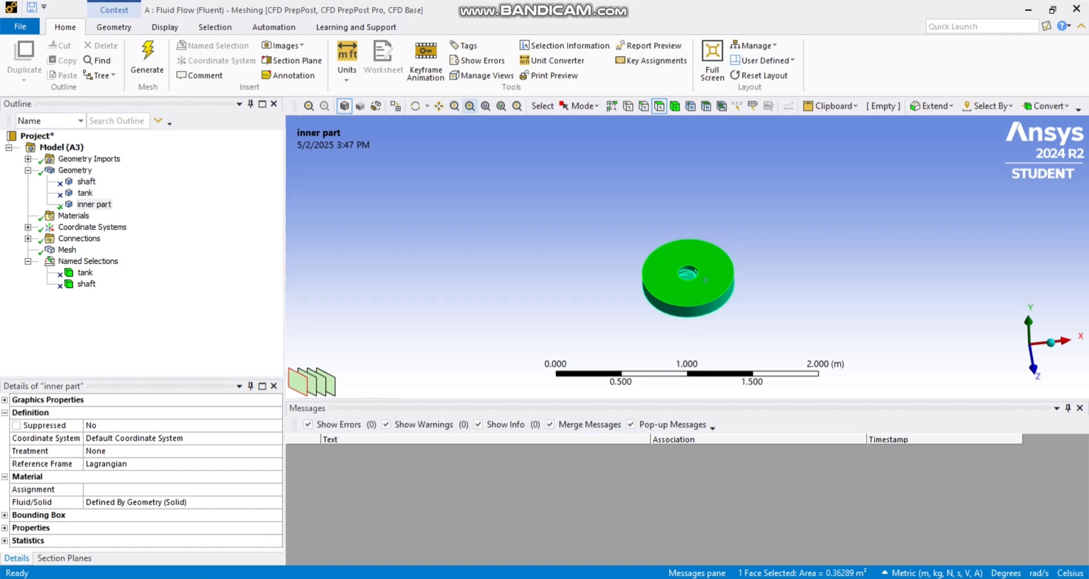
left_click(416, 106)
left_click_drag(693, 300, 699, 221)
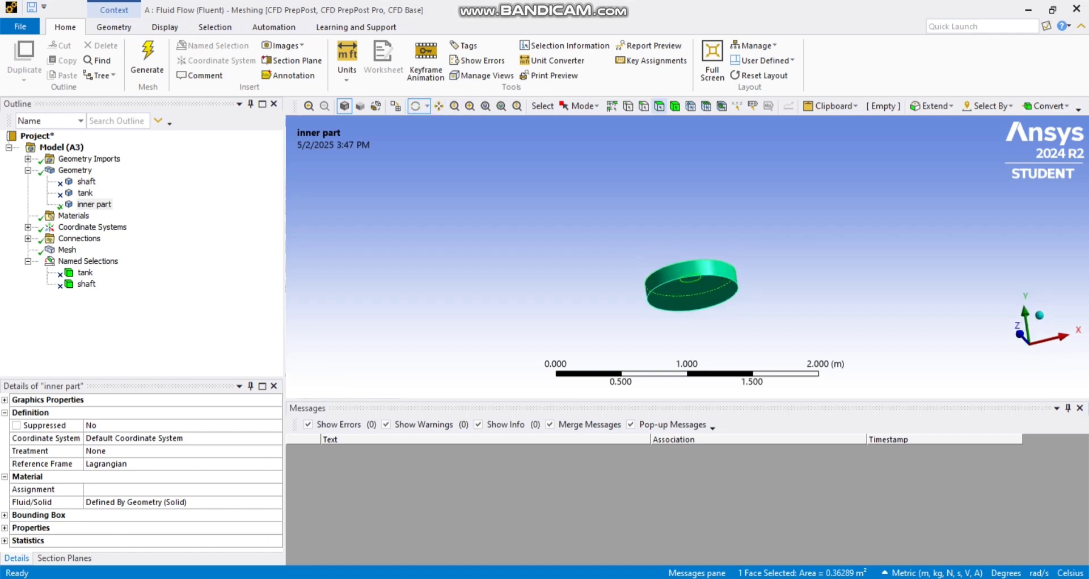
left_click(659, 106)
left_click(700, 296, "ctrl")
left_click(701, 268, "ctrl")
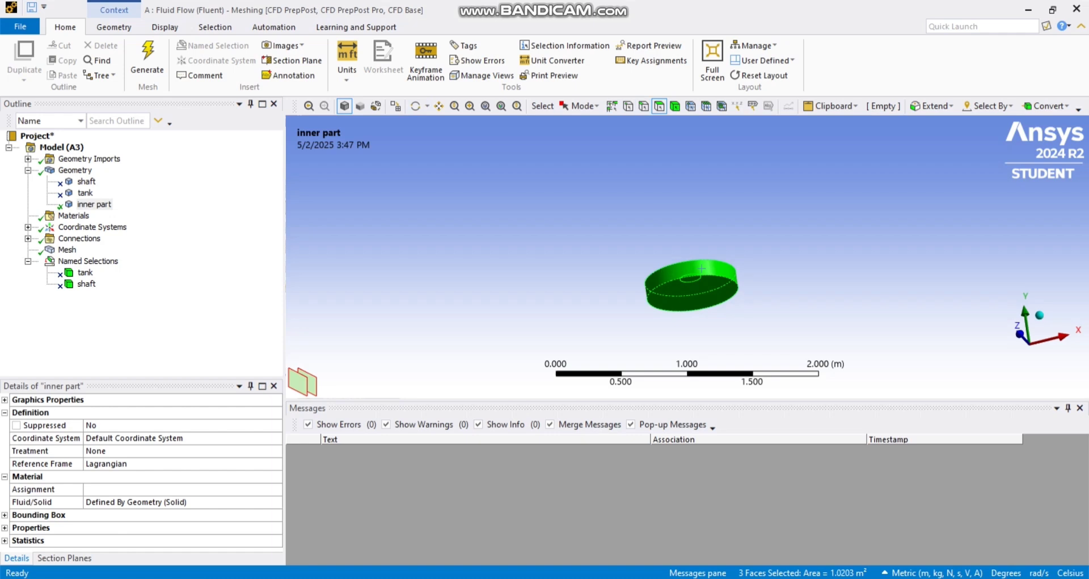
Add the face inside the disc's central hole to the selection and create a named selection called "inner interface" from these faces.
left_click(417, 106)
left_click_drag(693, 244, 592, 326)
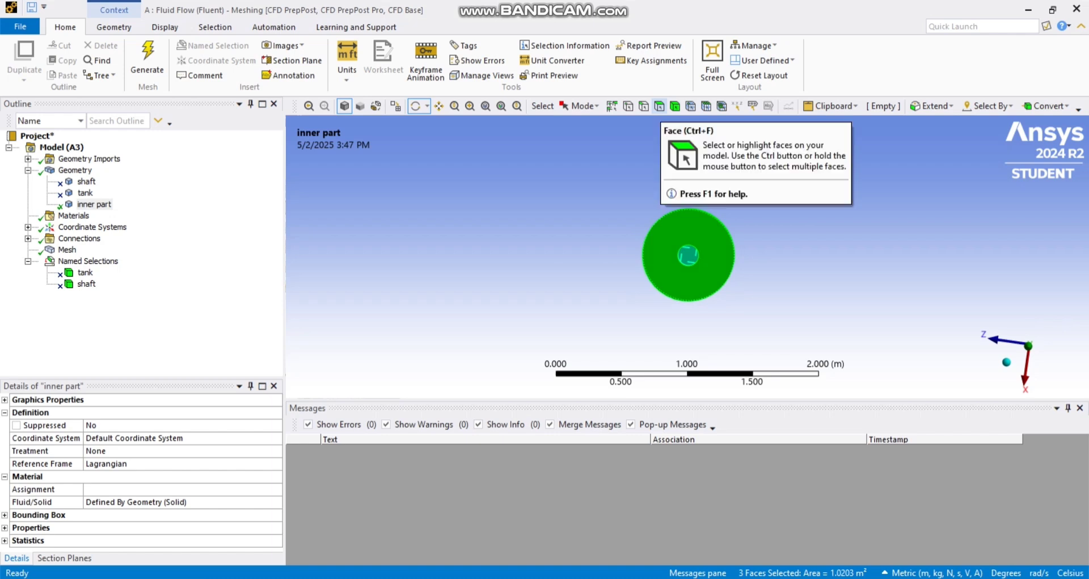
left_click(659, 106)
left_click(688, 252, "ctrl")
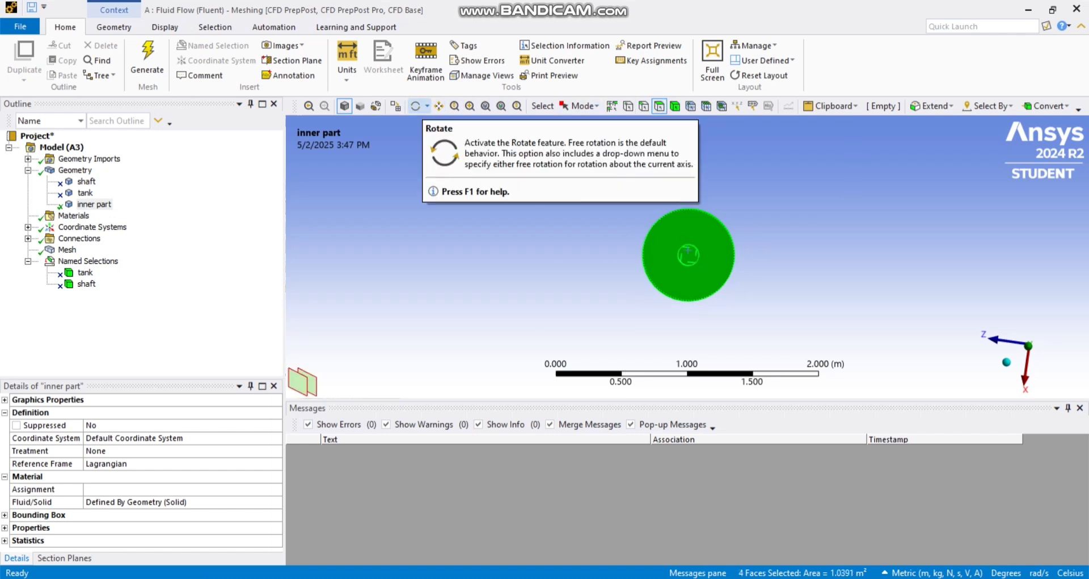
left_click(415, 106)
mouse_move(688, 267)
left_mouse_down()
mouse_move(683, 187)
mouse_move(681, 261)
left_mouse_up()
right_click(702, 300)
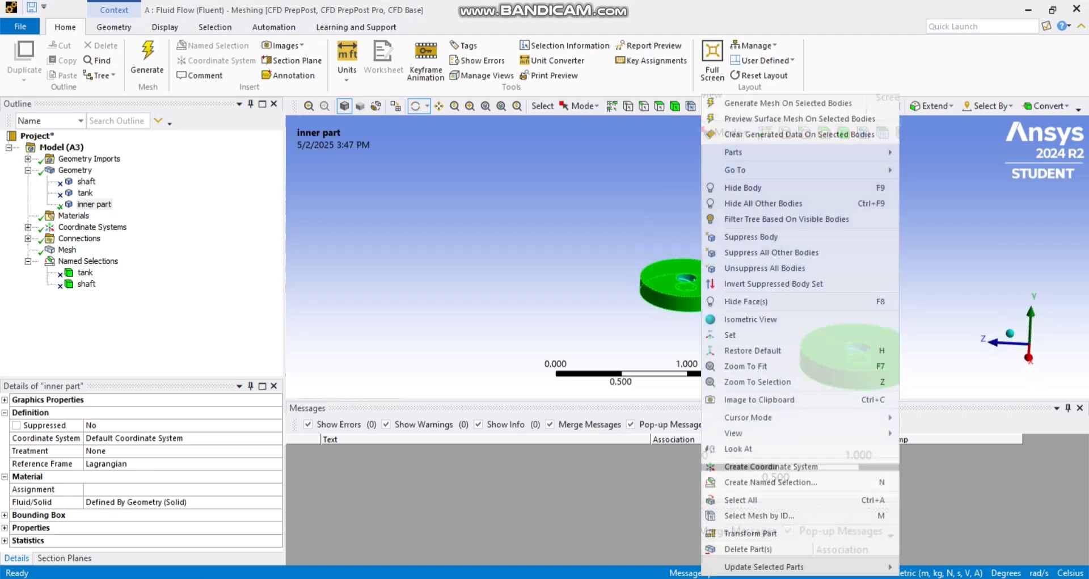
left_click(763, 482)
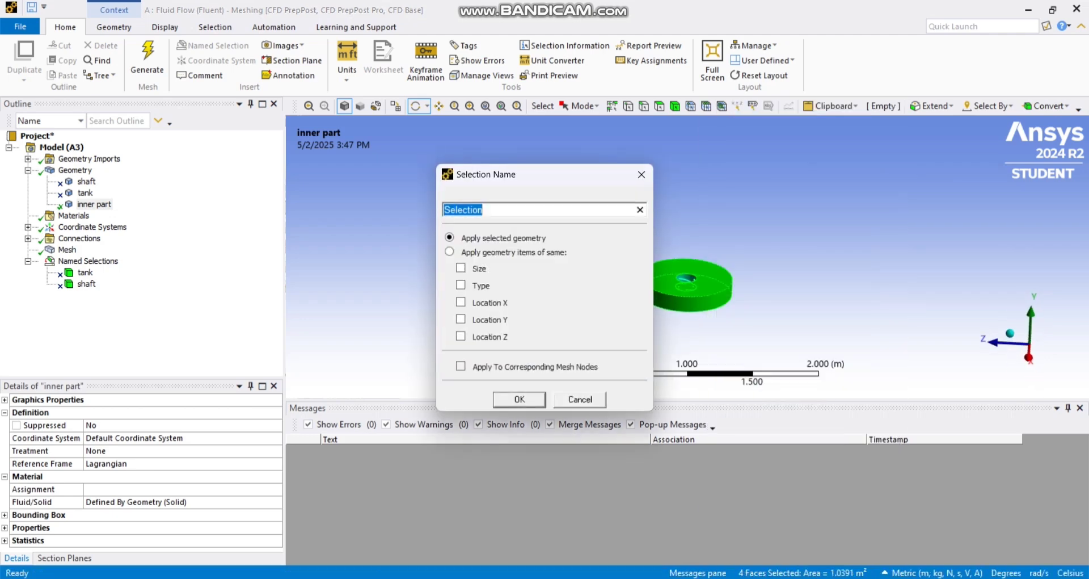
key("BackSpace")
type("inner interfac")
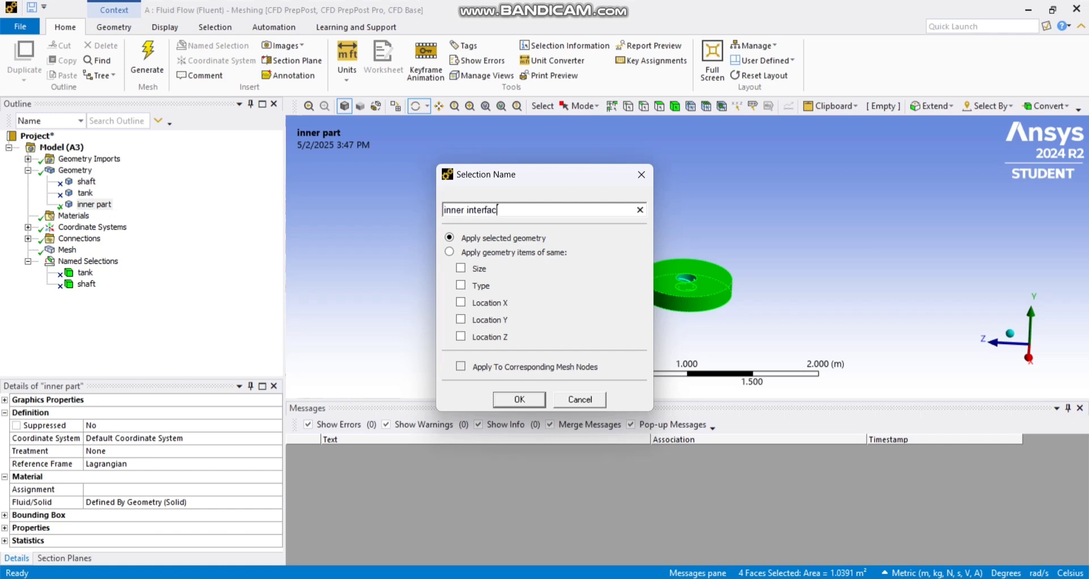
type("e")
left_click(519, 399)
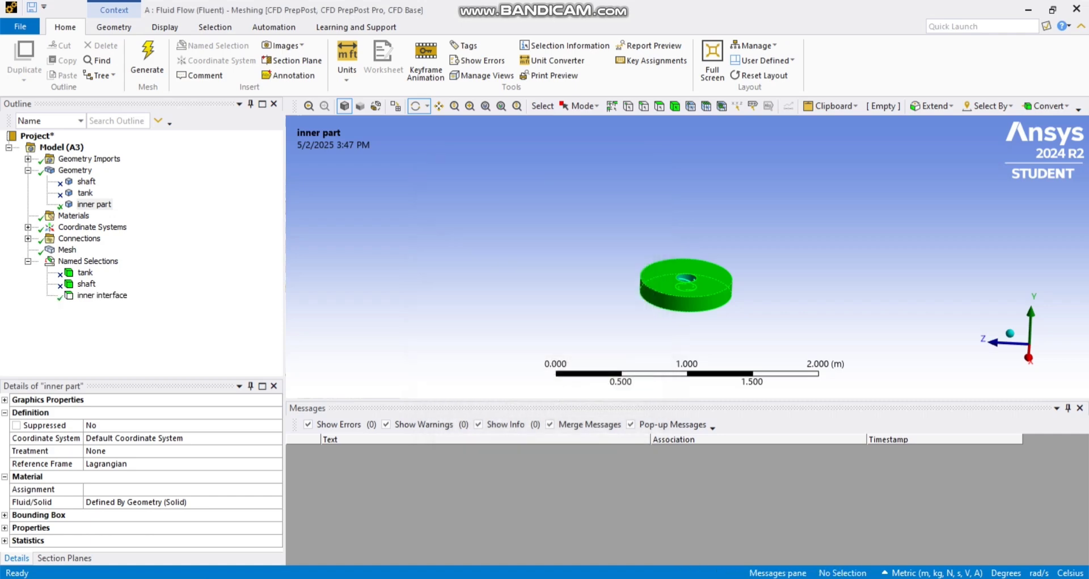
Unsuppress the tank and shaft bodies, and update the mesh.
scroll(686, 278, "down", 4)
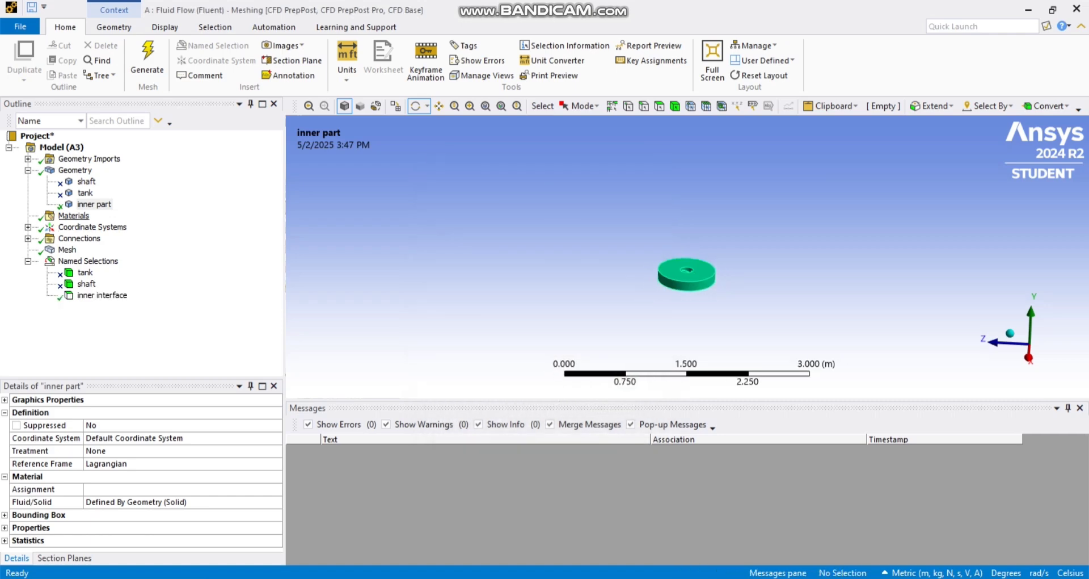
right_click(85, 193)
left_click(136, 308)
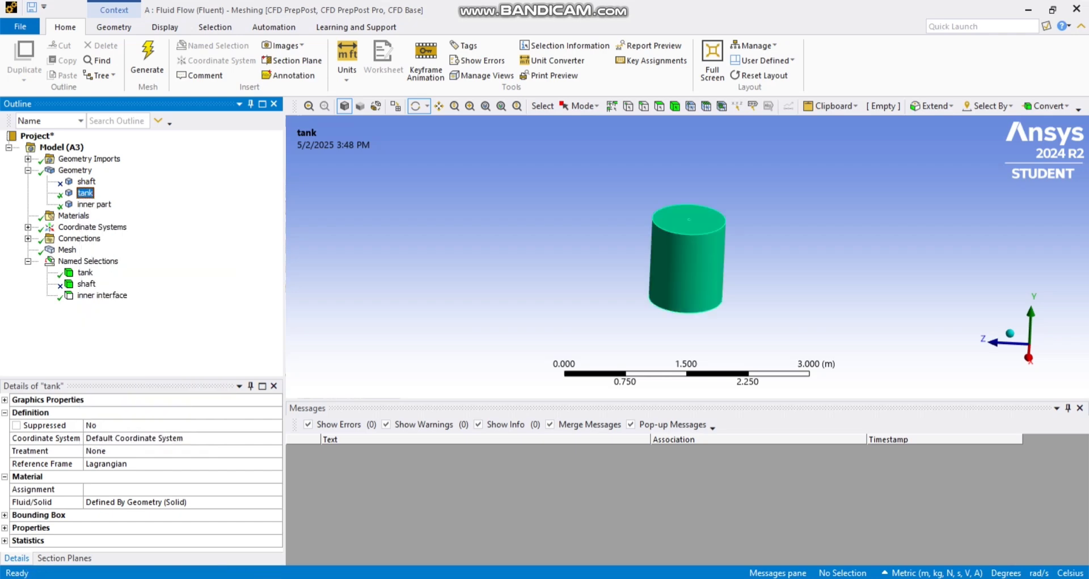
right_click(86, 182)
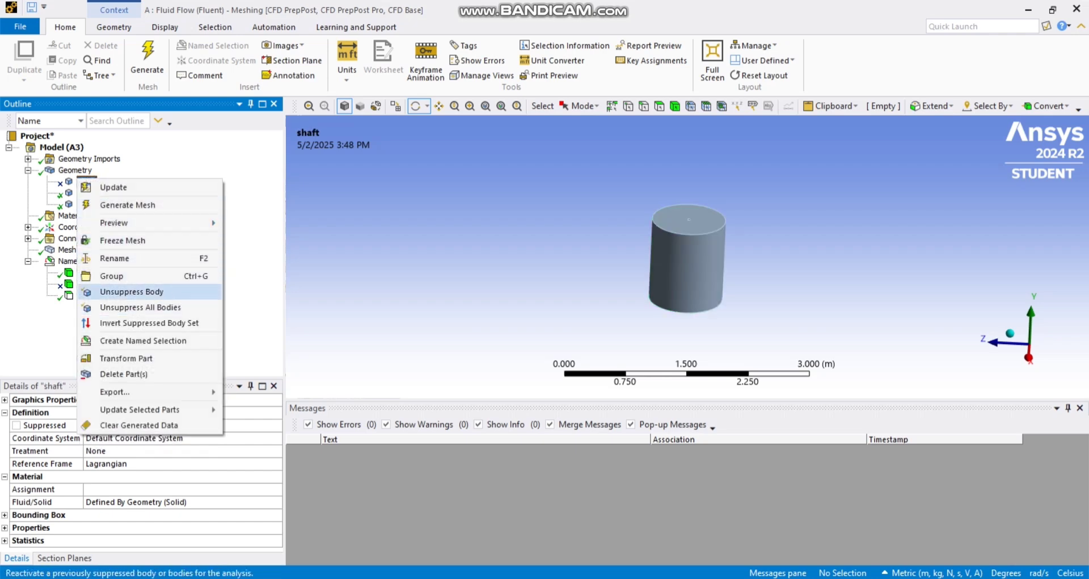
left_click(132, 291)
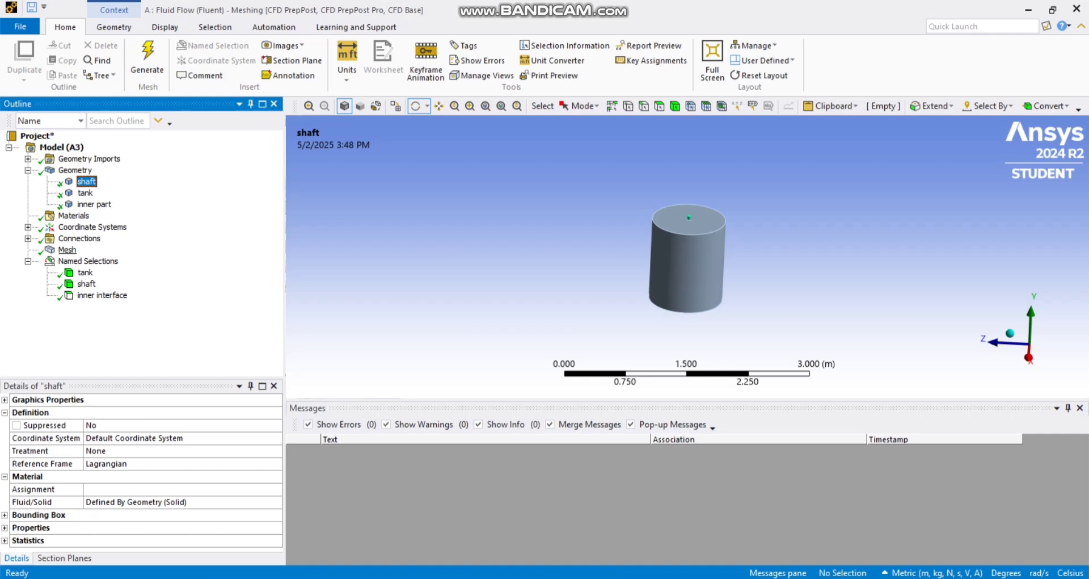
right_click(70, 248)
left_click(108, 270)
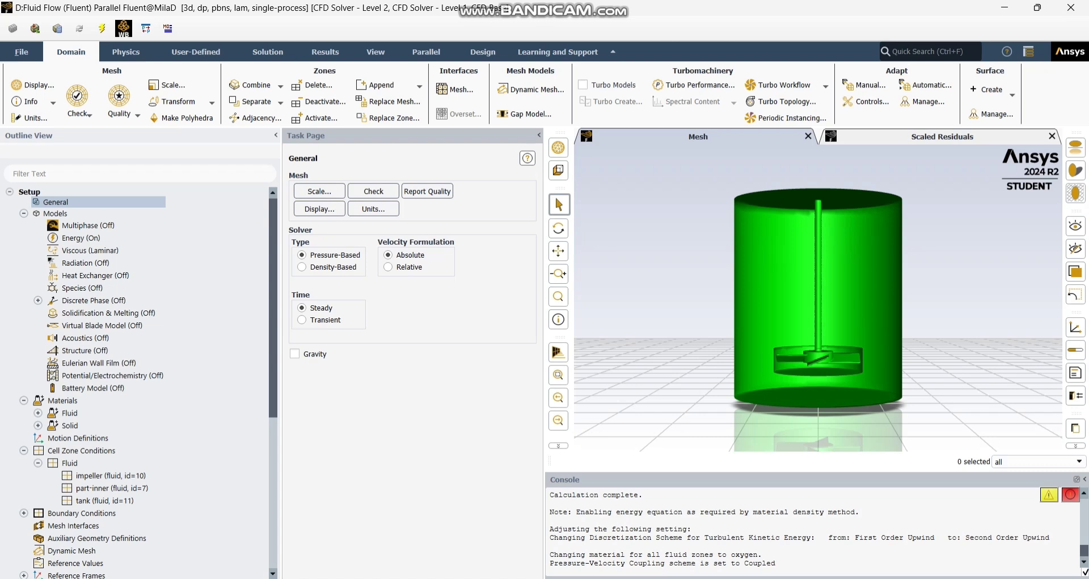
In Fluent, set the solver time to Transient and enable gravity with -9.81 m/s² in Z.
left_click(302, 319)
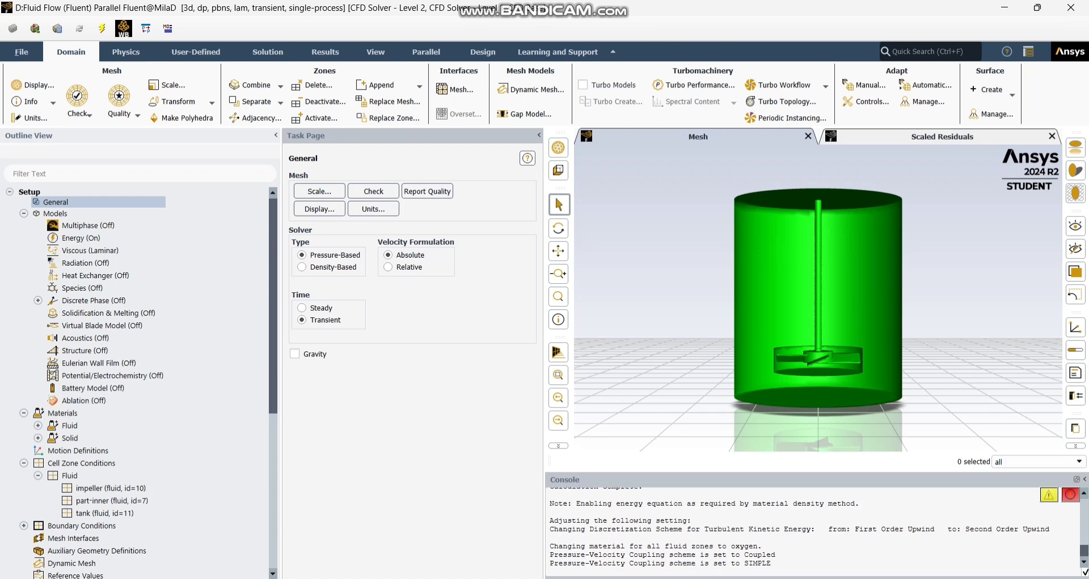
left_click(294, 353)
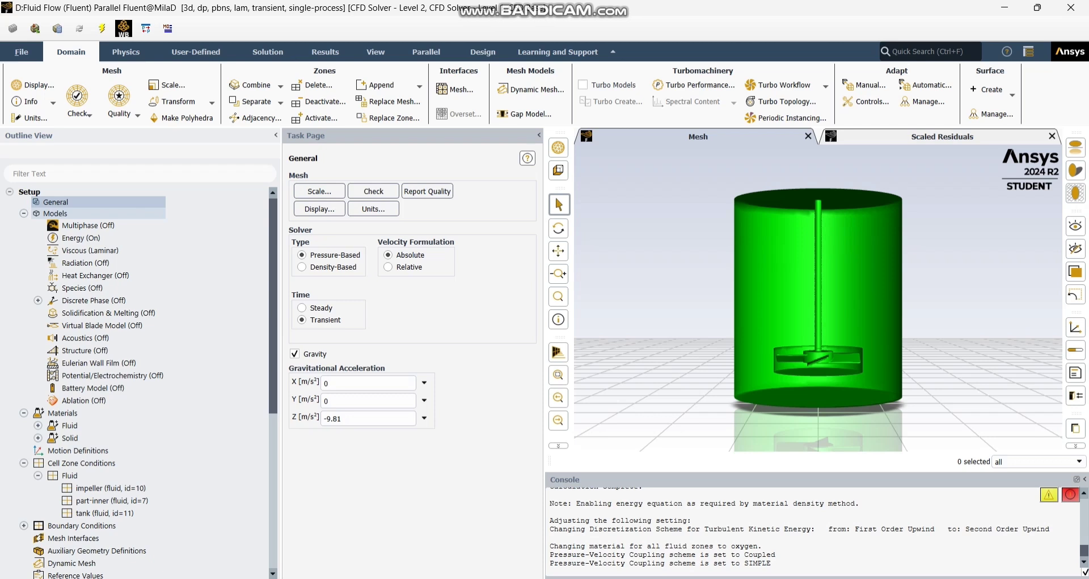
left_click(24, 213)
left_click(24, 213)
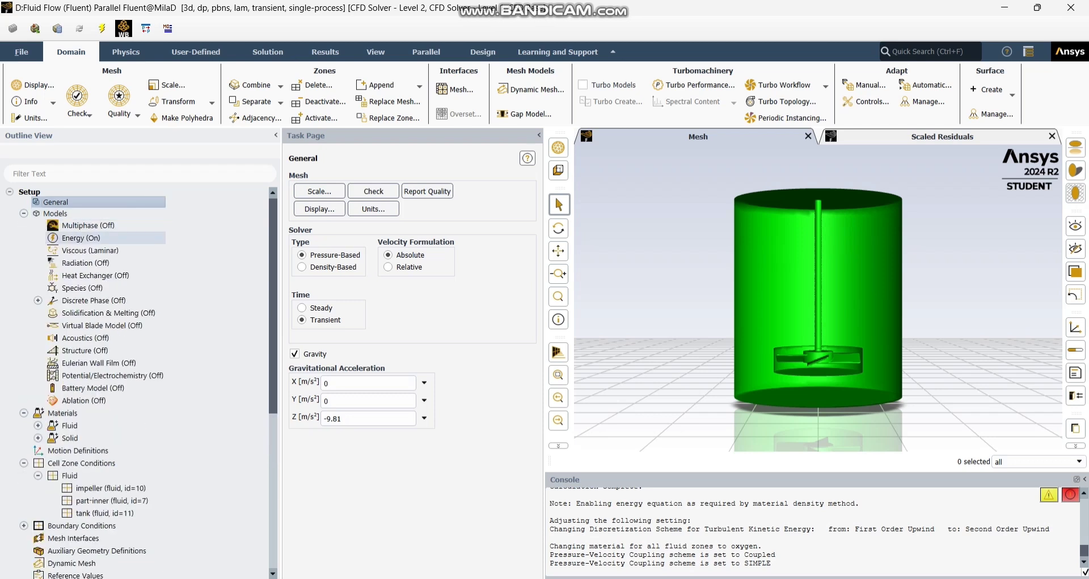
Check the energy equation setting, and set the viscous model to Realizable k-epsilon with Enhanced Wall Treatment.
double_click(81, 238)
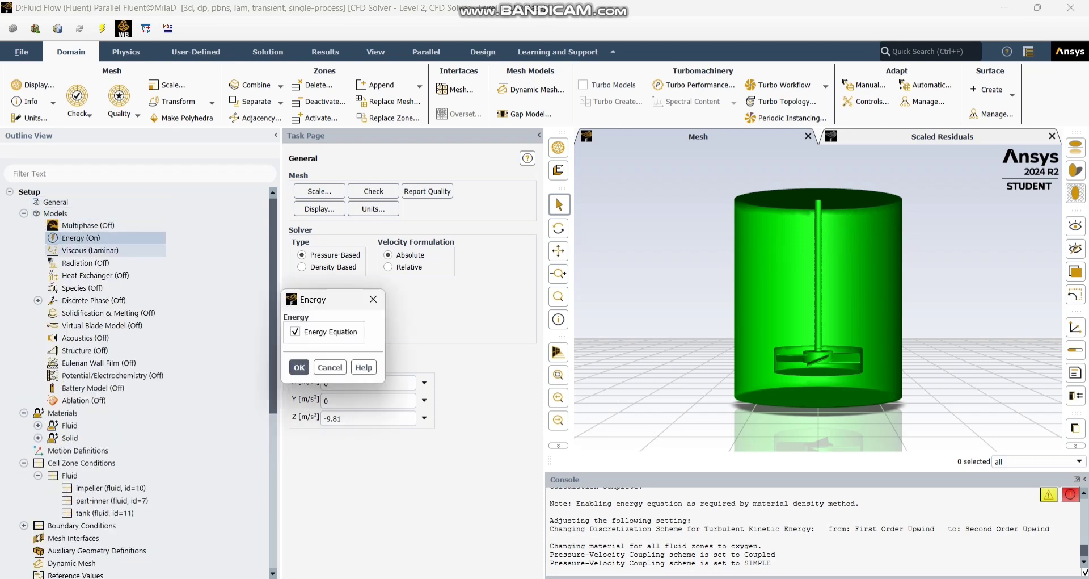
left_click(374, 294)
double_click(90, 250)
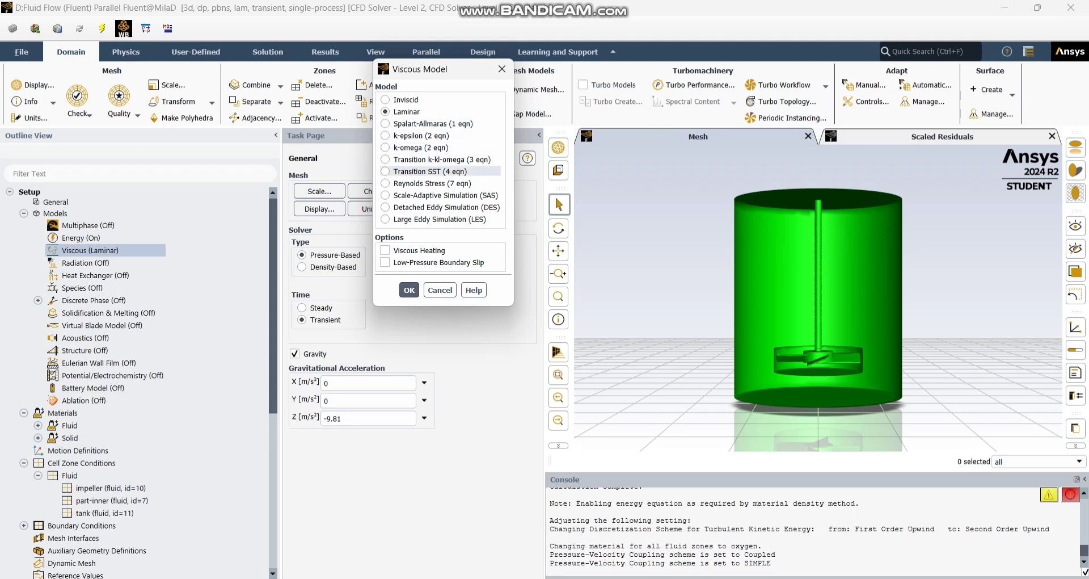
left_click(420, 135)
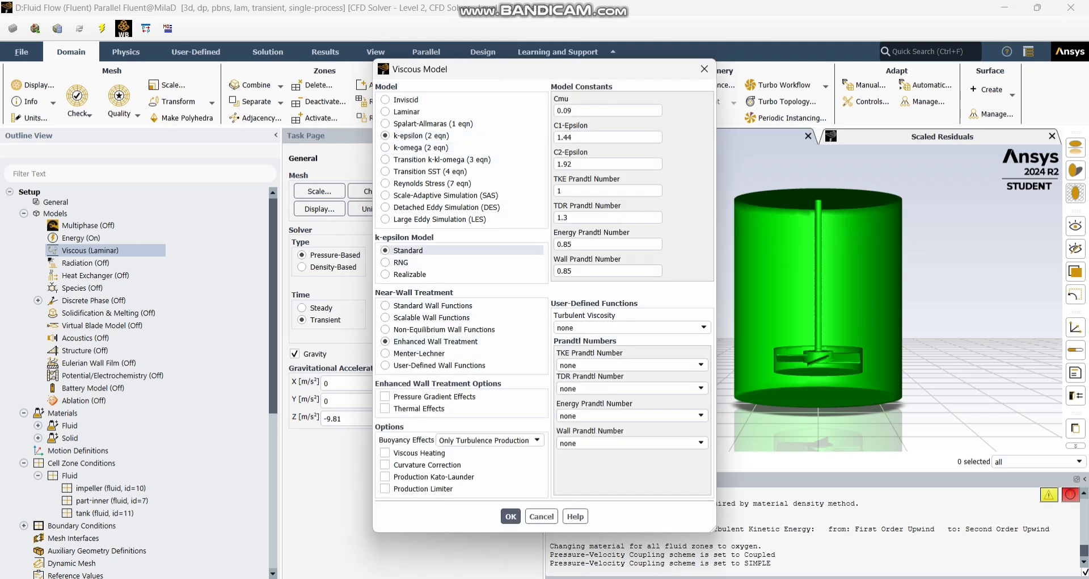
left_click(397, 274)
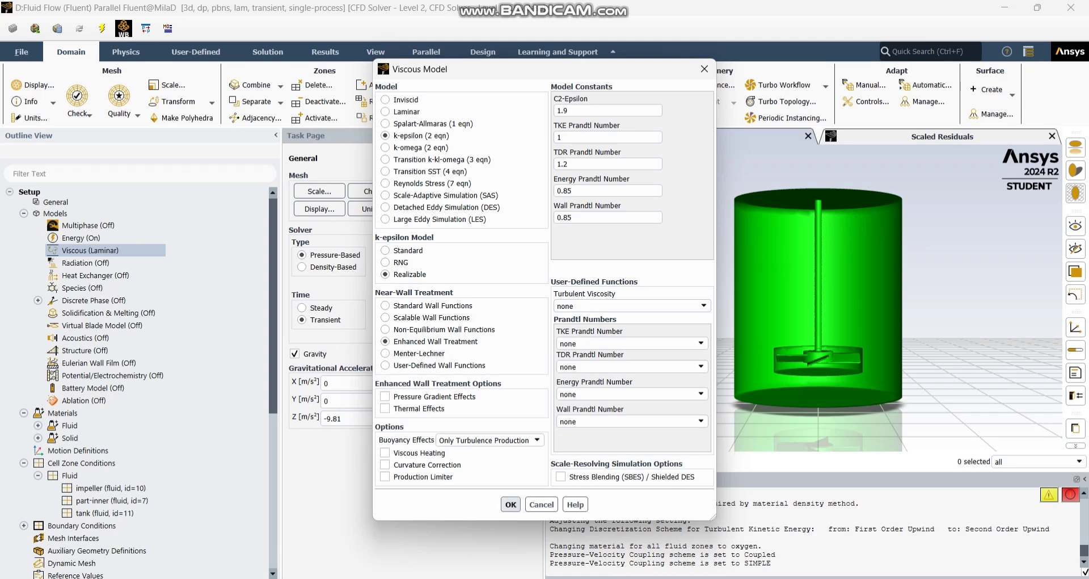
key("Return")
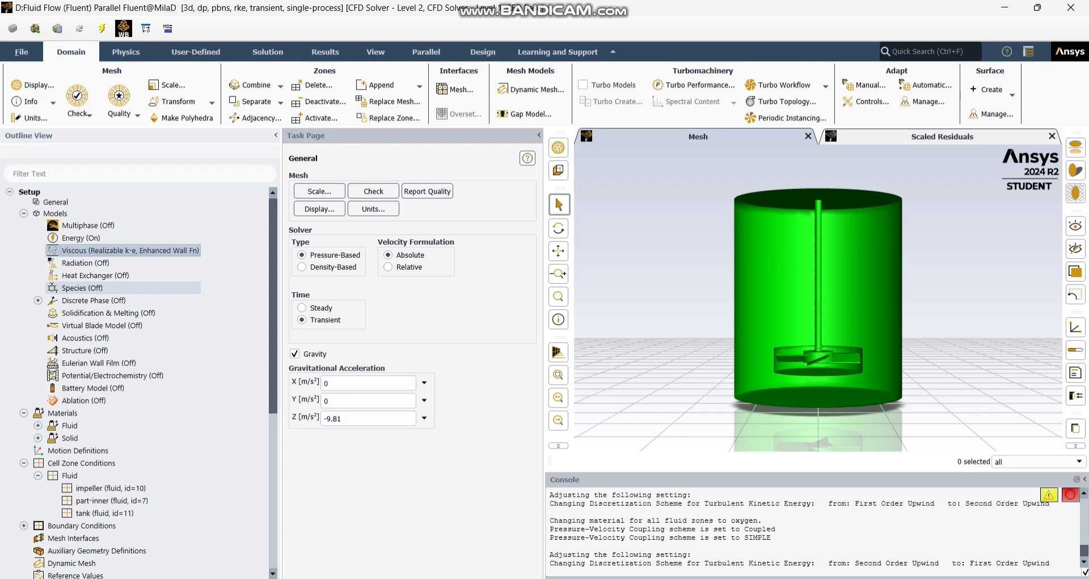
Enable the Species Transport model with water+ethanol as the mixture material.
double_click(82, 287)
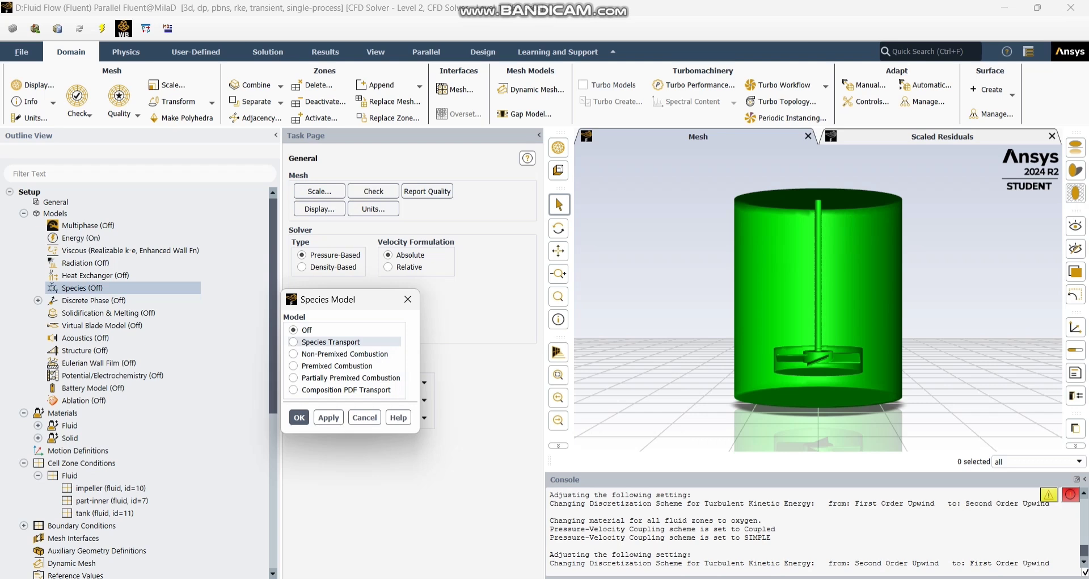
left_click(331, 341)
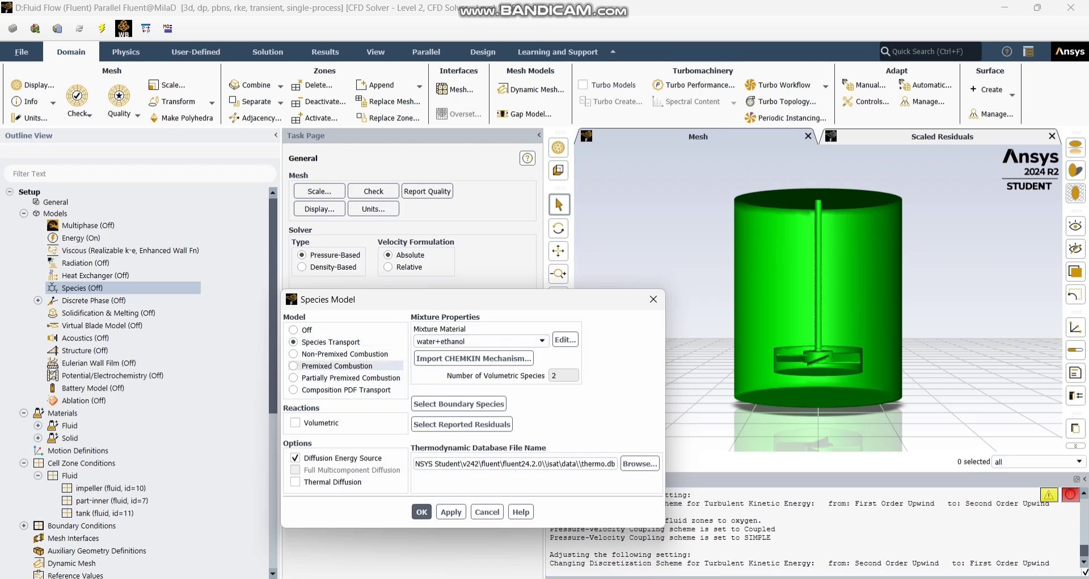
left_click(422, 511)
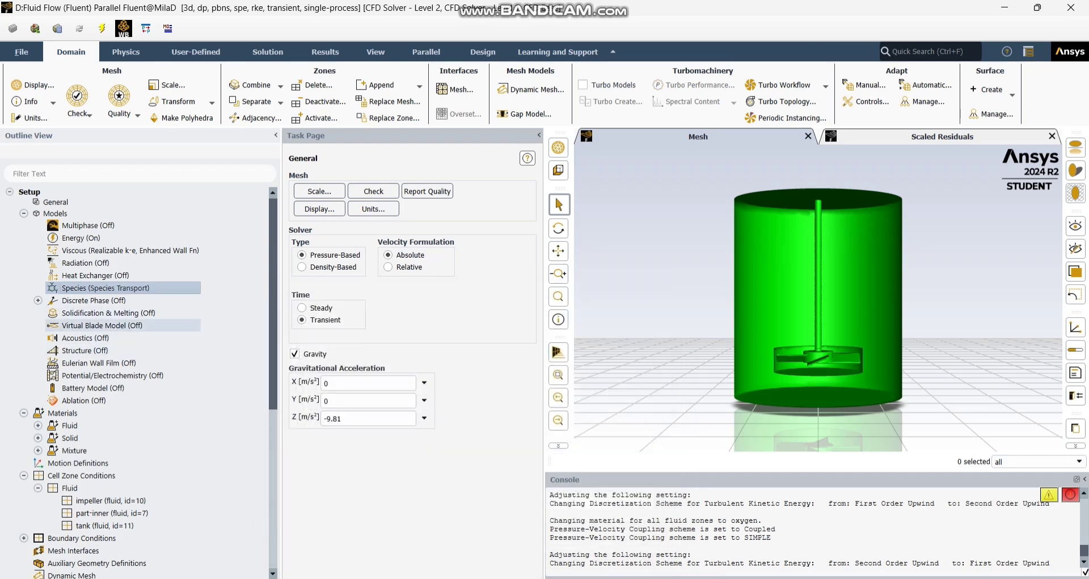
Show the defined fluid materials and open the properties of water-liquid.
scroll(114, 393, "down", 1)
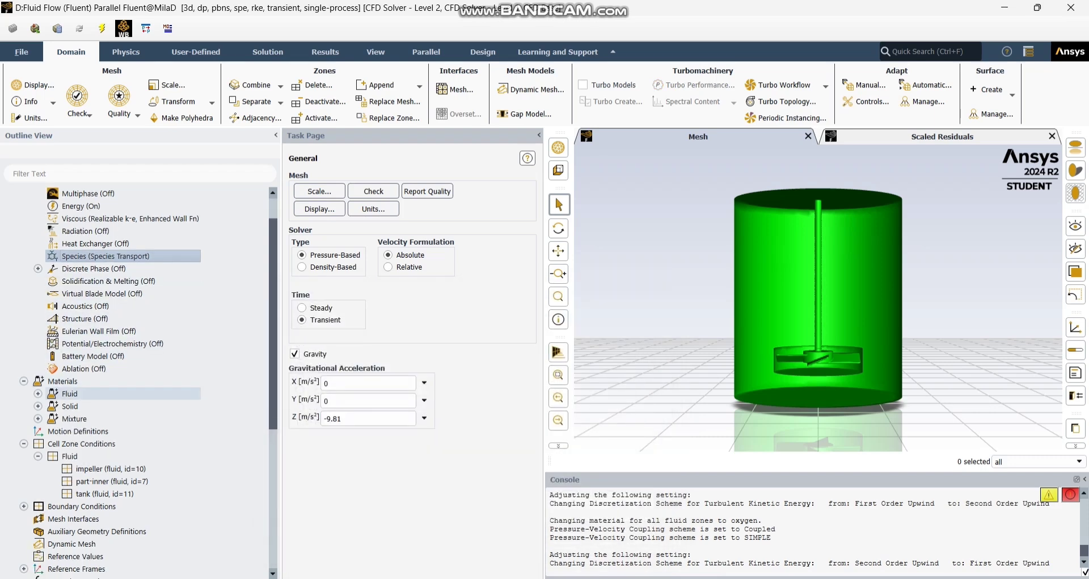
left_click(38, 394)
left_click(38, 394)
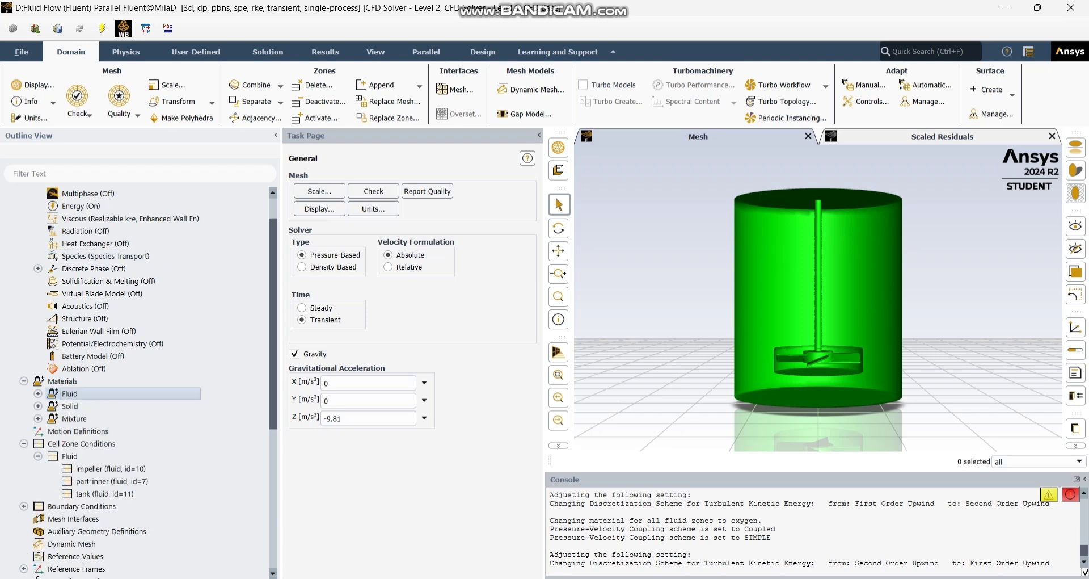
left_click(38, 393)
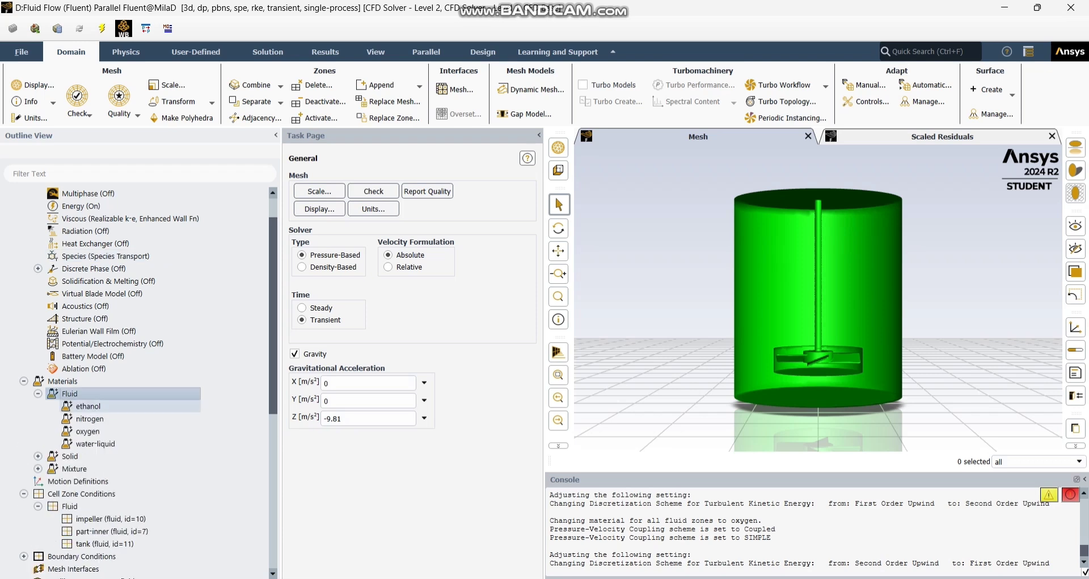
left_click(38, 393)
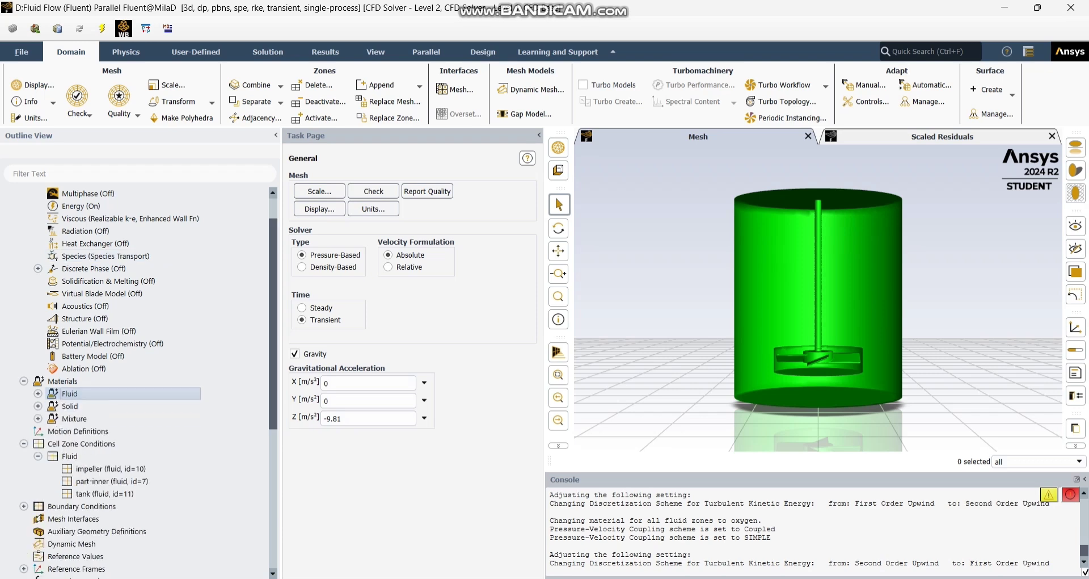
left_click(38, 393)
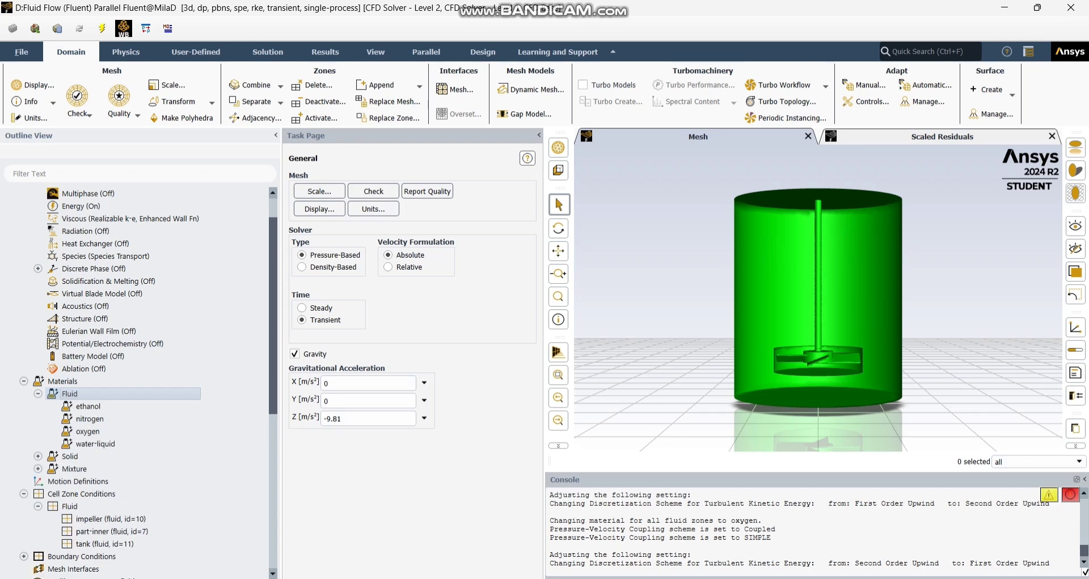
double_click(62, 381)
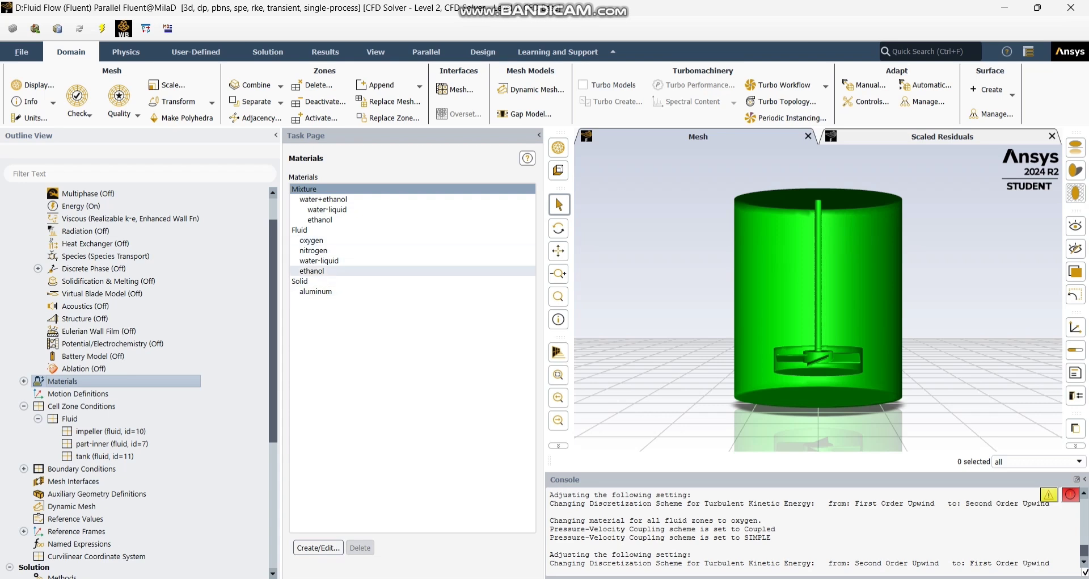
left_click(319, 261)
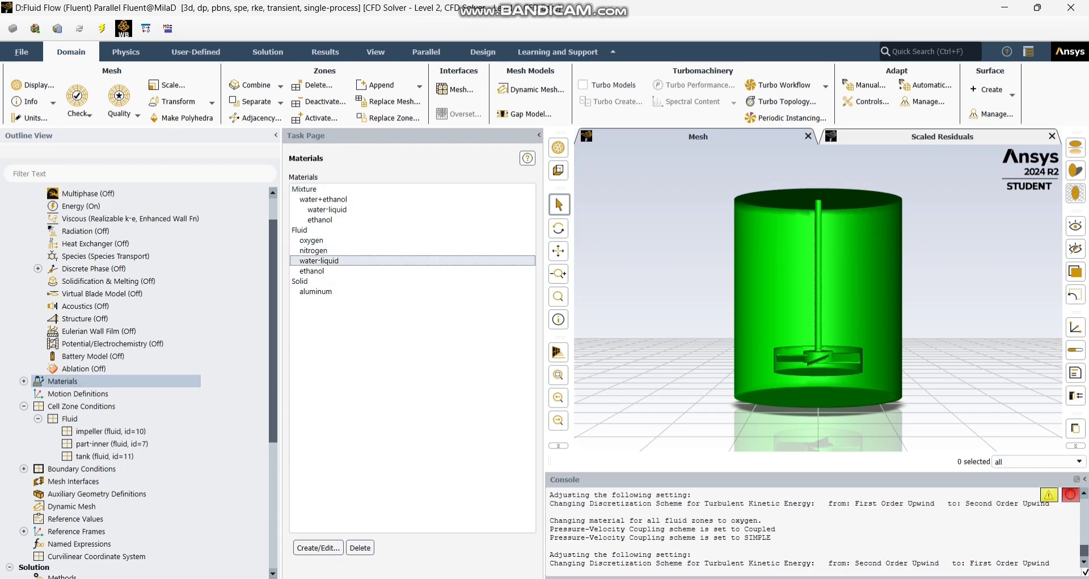
double_click(319, 261)
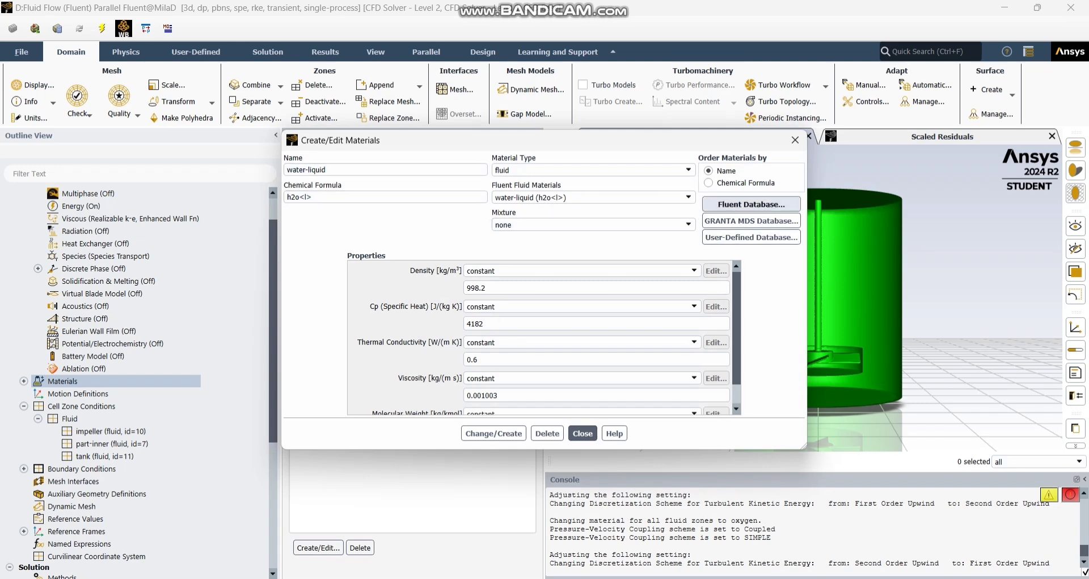
Look up the water-liquid (h2o<l>) properties among the fluid materials in the Fluent Database, and close the database.
left_click(751, 203)
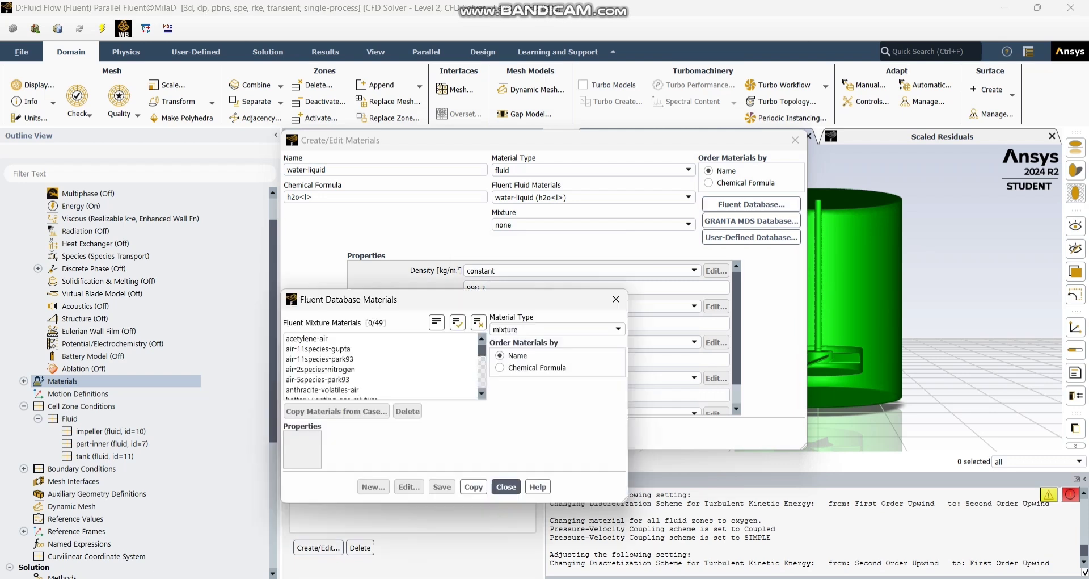
scroll(340, 380, "down", 14)
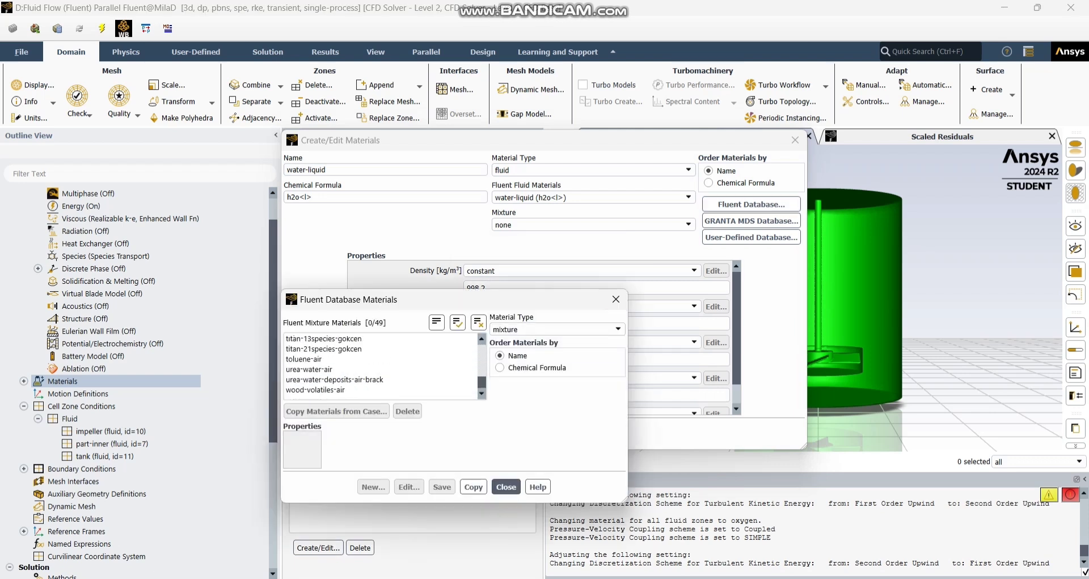
scroll(340, 379, "up", 1)
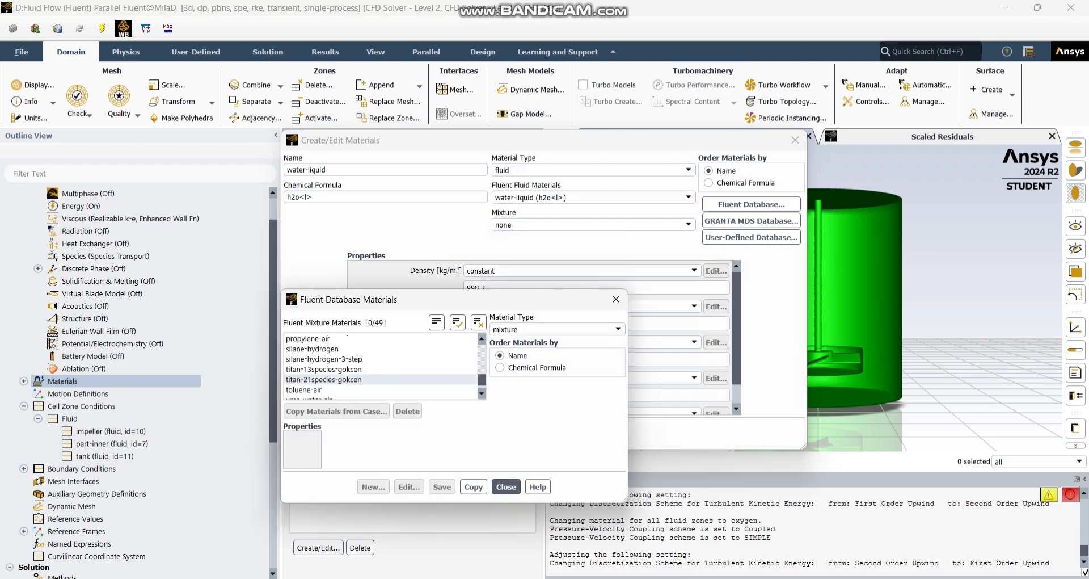
left_click(556, 329)
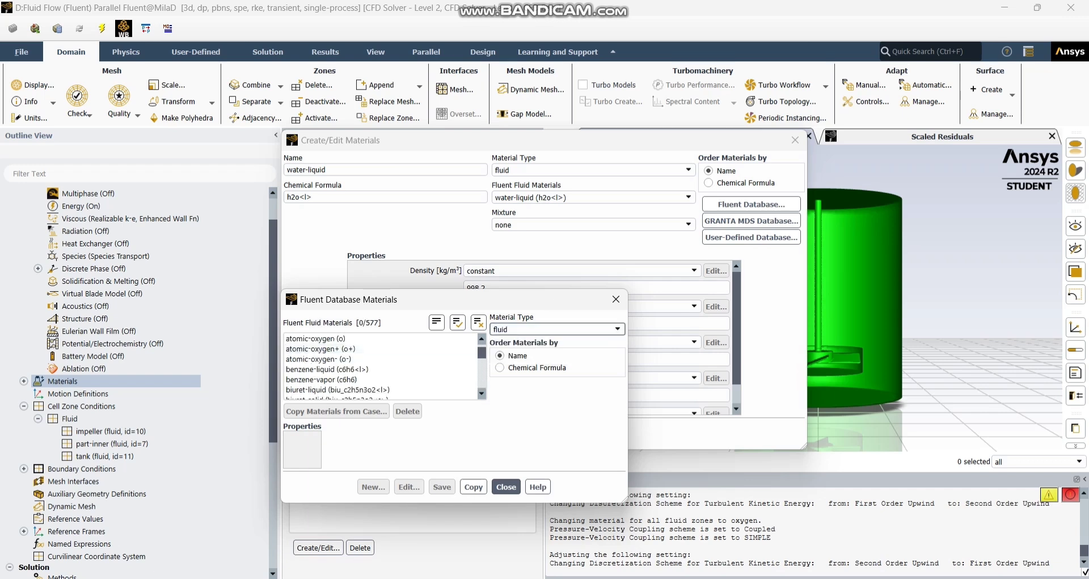
left_click(511, 340)
left_click_drag(482, 352, 482, 385)
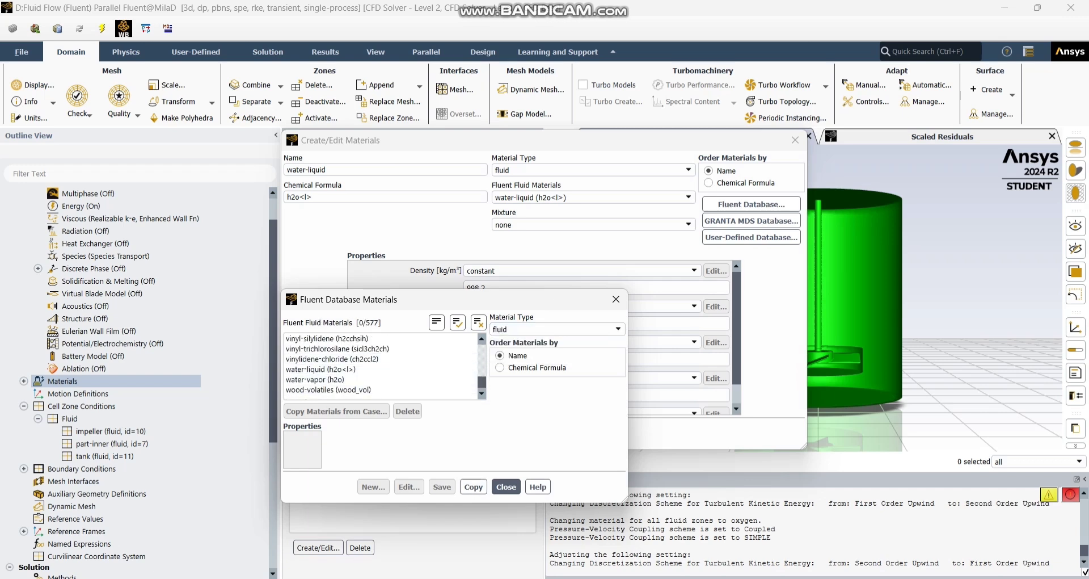
left_click(320, 368)
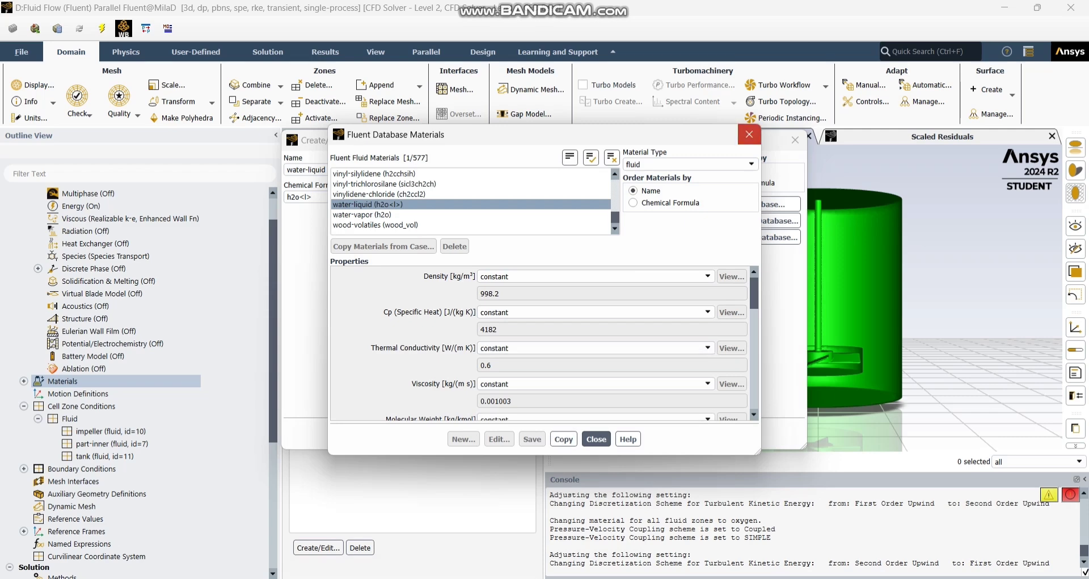
left_click(749, 134)
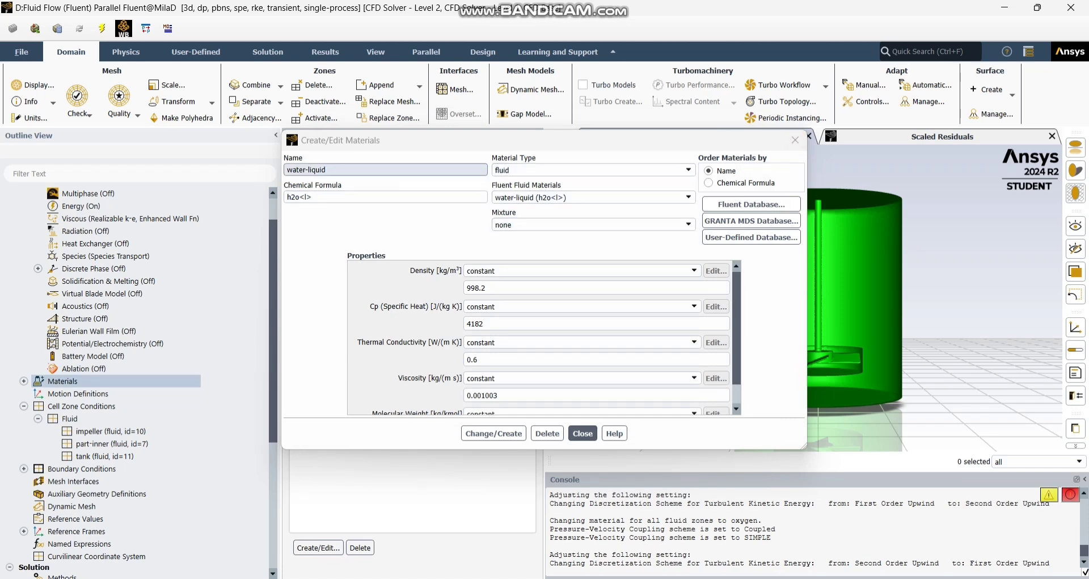
Examine the ethanol fluid's density and molecular weight, and apply the material definition.
double_click(62, 381)
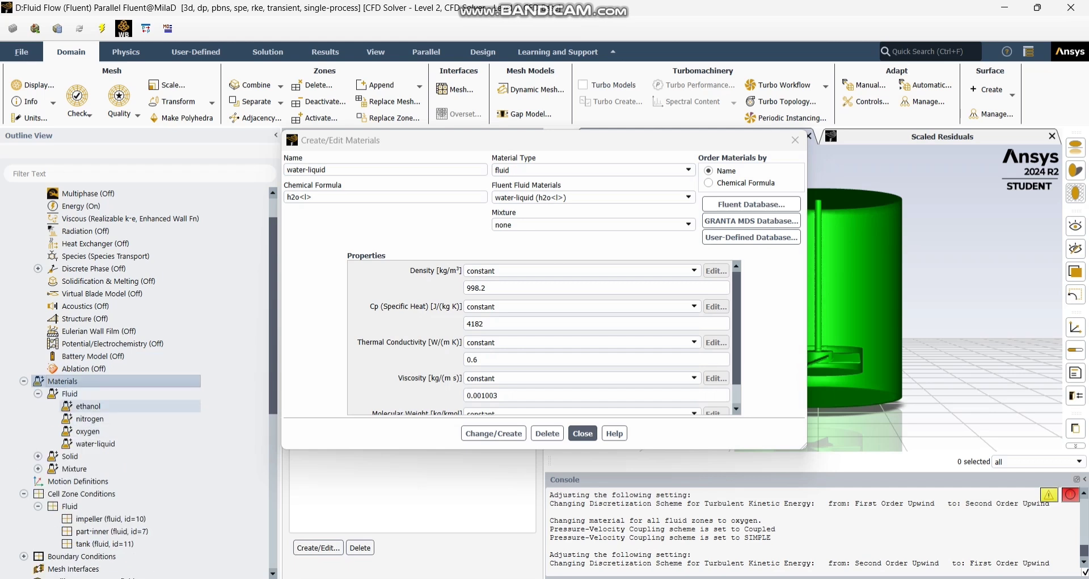
left_click(88, 406)
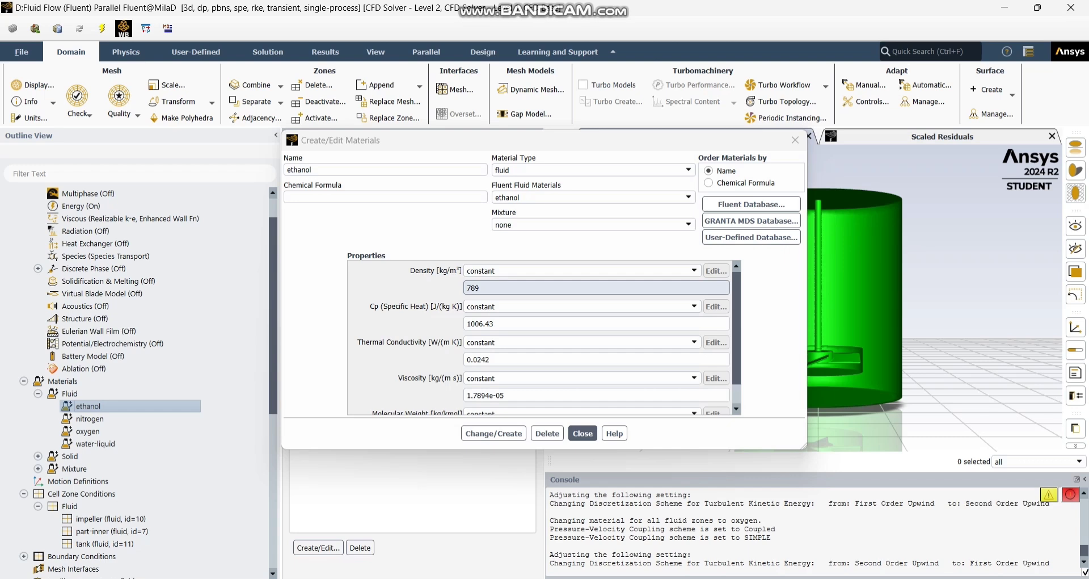
scroll(579, 309, "down", 1)
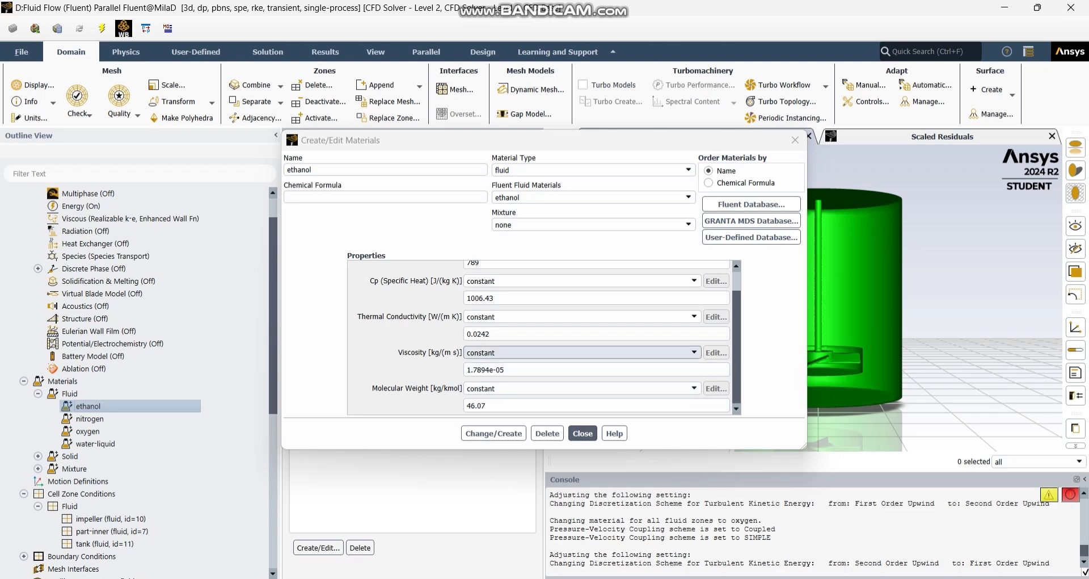
scroll(539, 337, "up", 1)
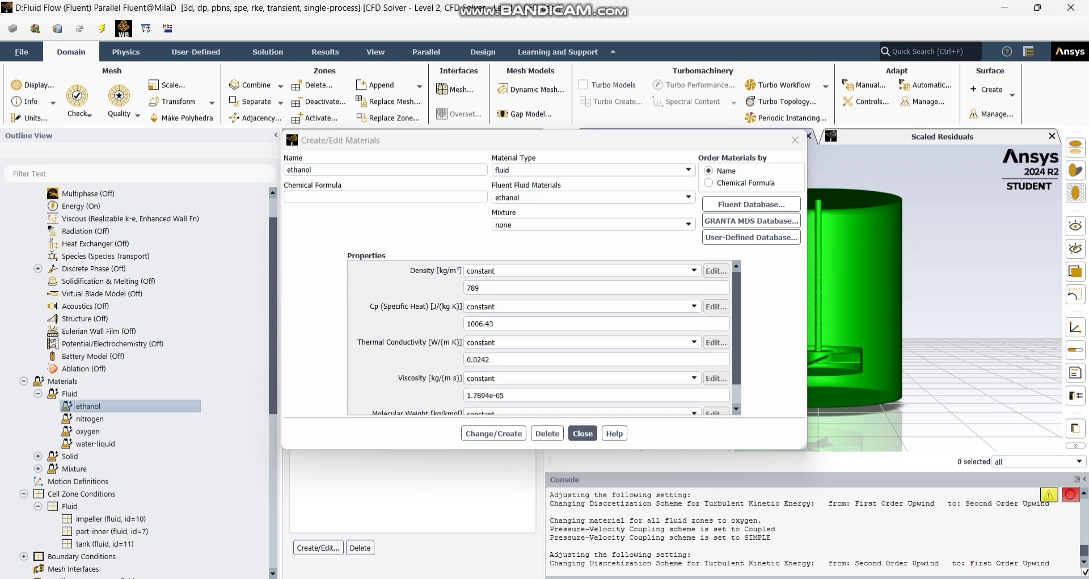
scroll(567, 323, "down", 1)
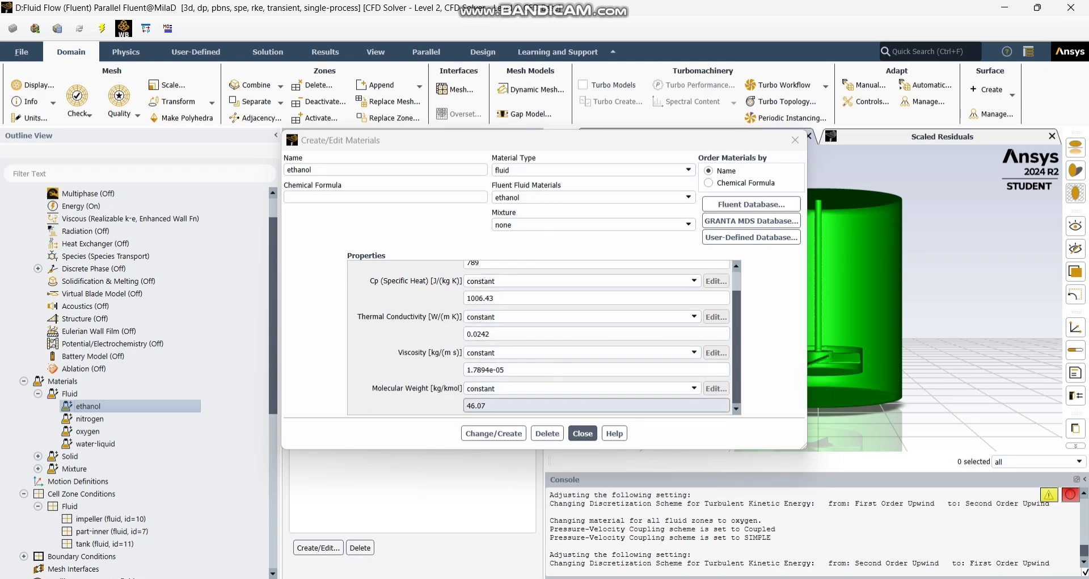
left_click(494, 433)
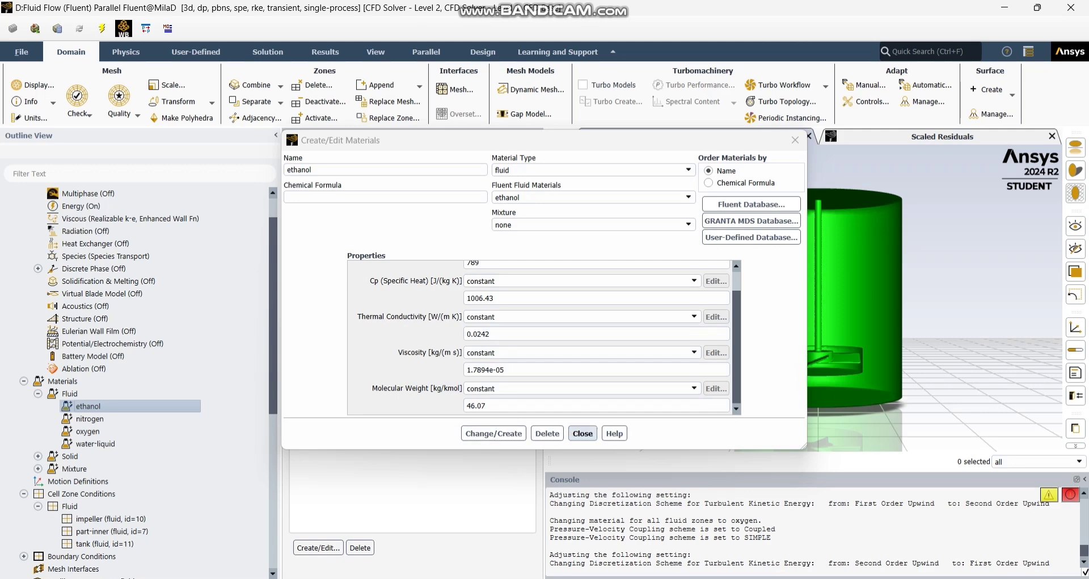
left_click(583, 433)
Open the water+ethanol mixture's properties and bring up its mixture species list for editing.
left_click(38, 393)
scroll(74, 380, "down", 1)
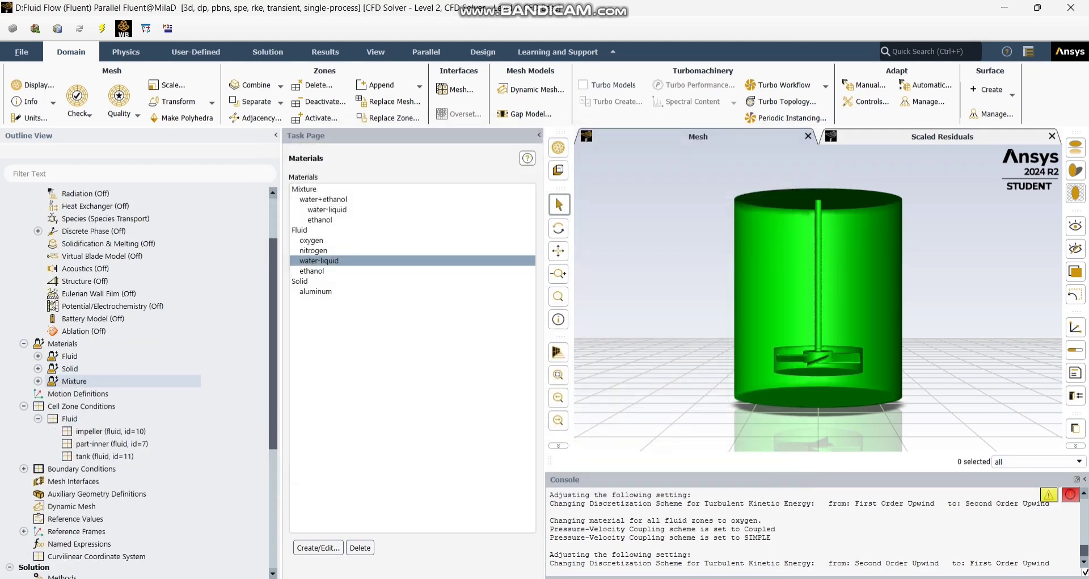
left_click(38, 381)
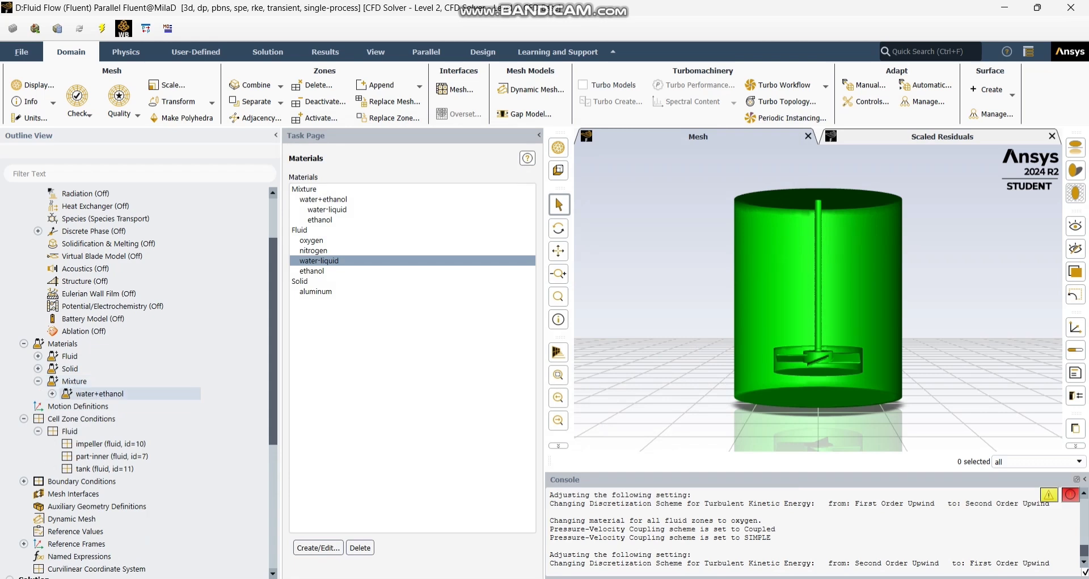
double_click(101, 393)
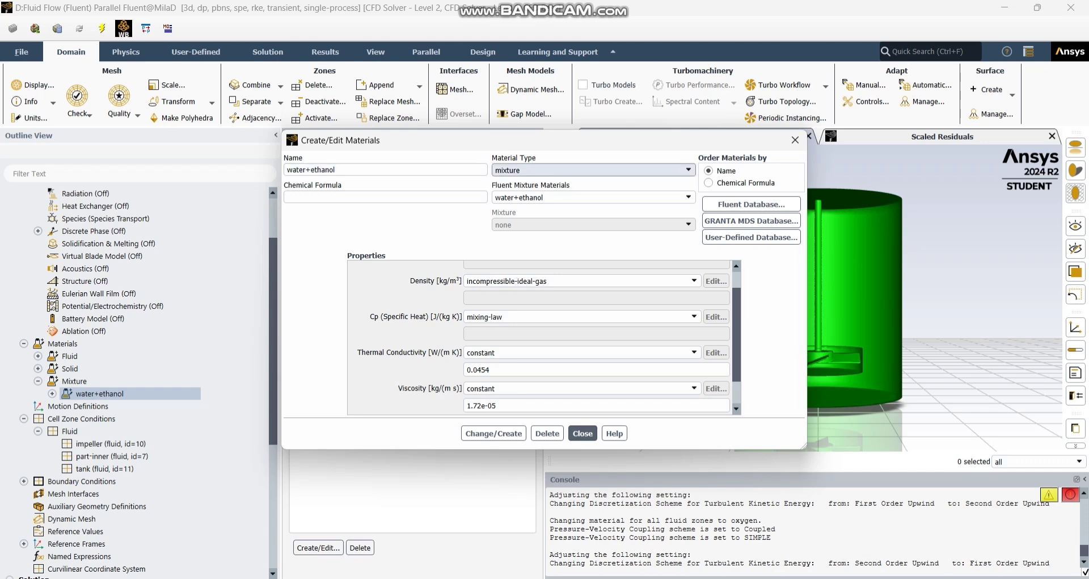
scroll(579, 306, "up", 2)
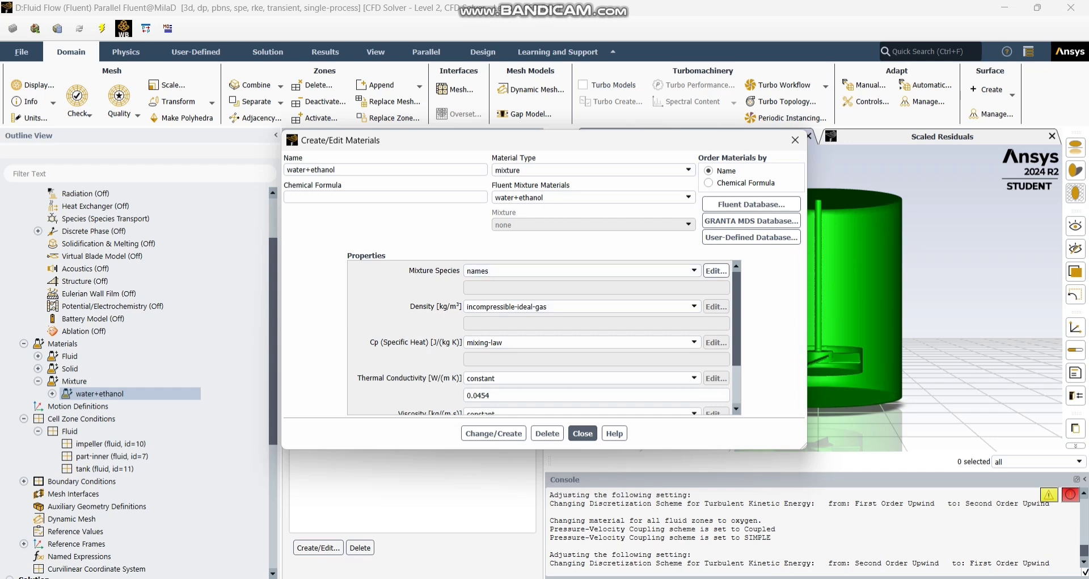
left_click(716, 271)
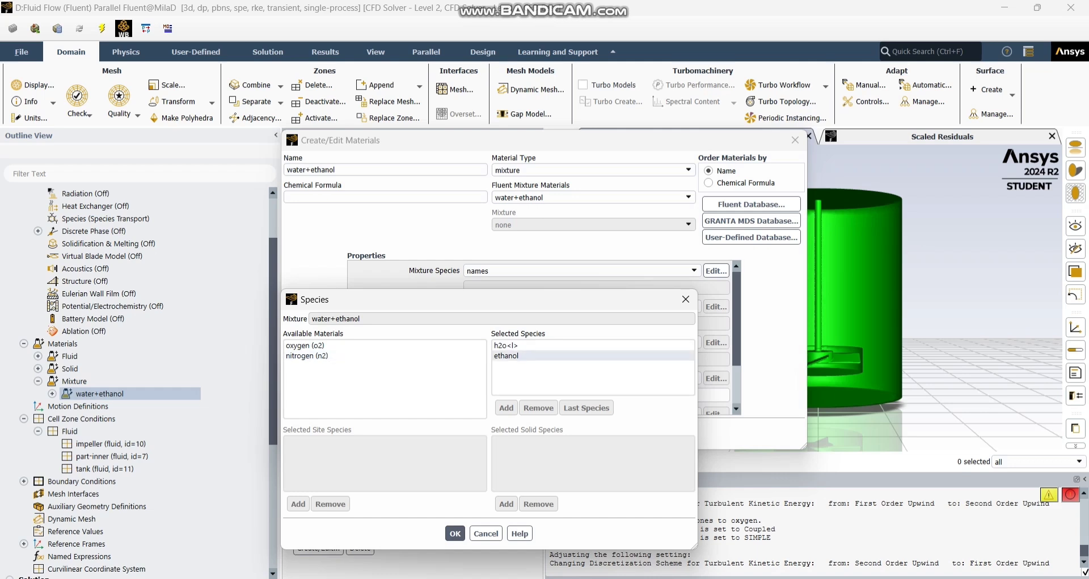
Try swapping ethanol for oxygen among the mixture's selected species, and restore the selection to h2o<l> and ethanol.
left_click(513, 356)
left_click(306, 344)
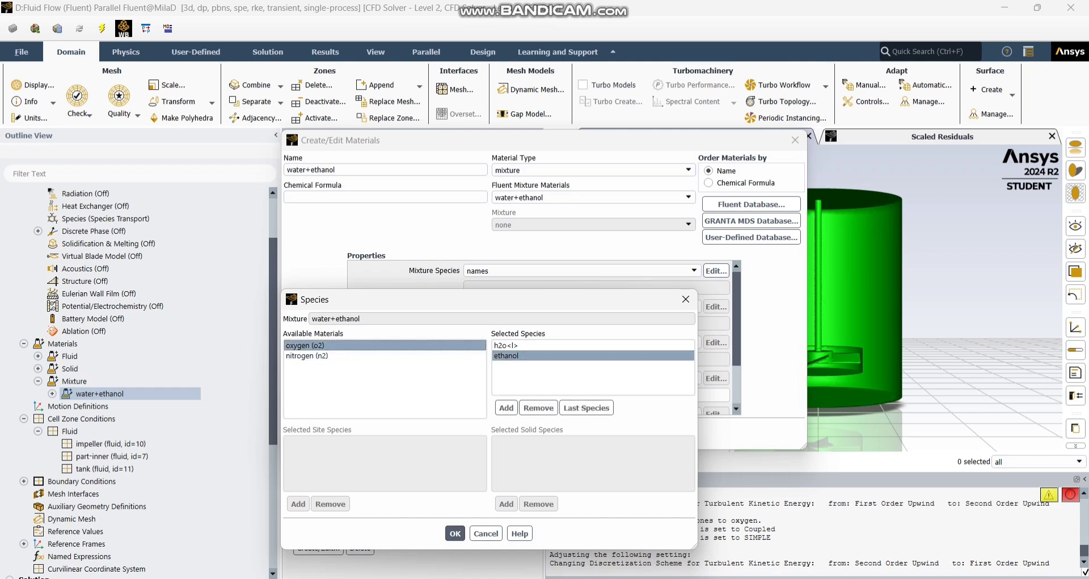
left_click(506, 407)
left_click(539, 407)
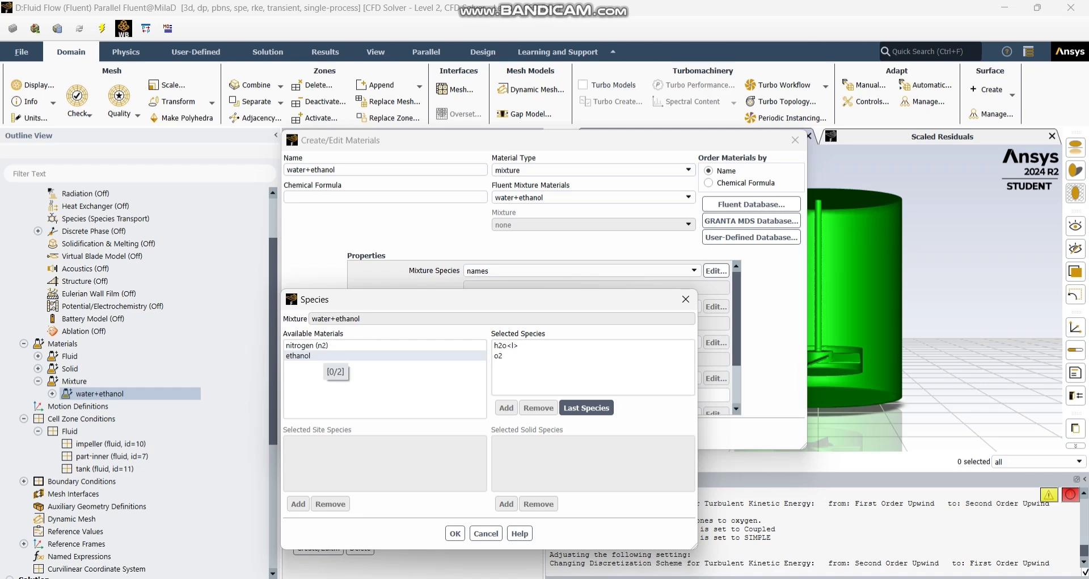
left_click(319, 356)
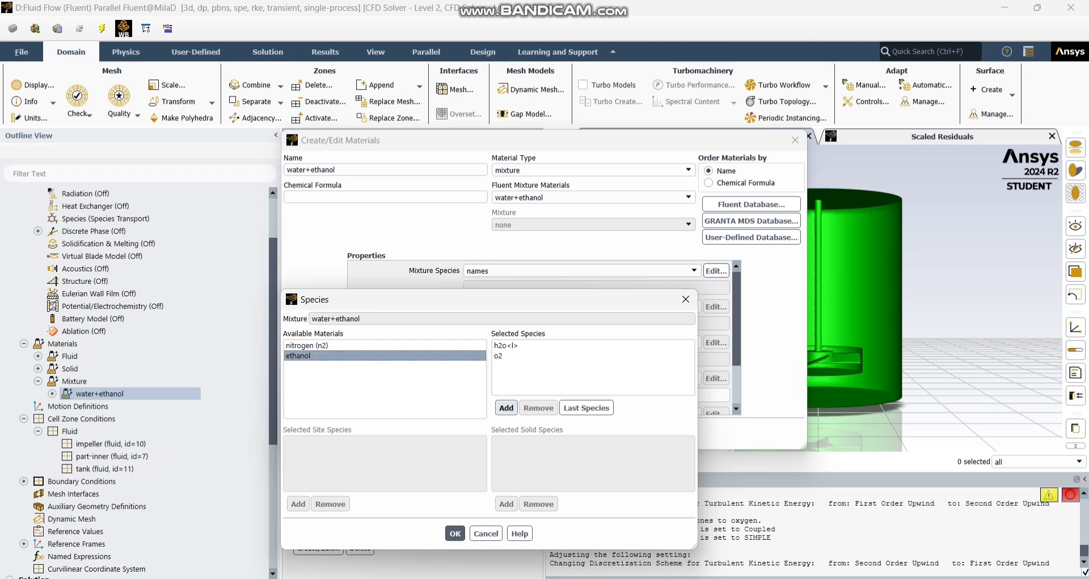
left_click(506, 407)
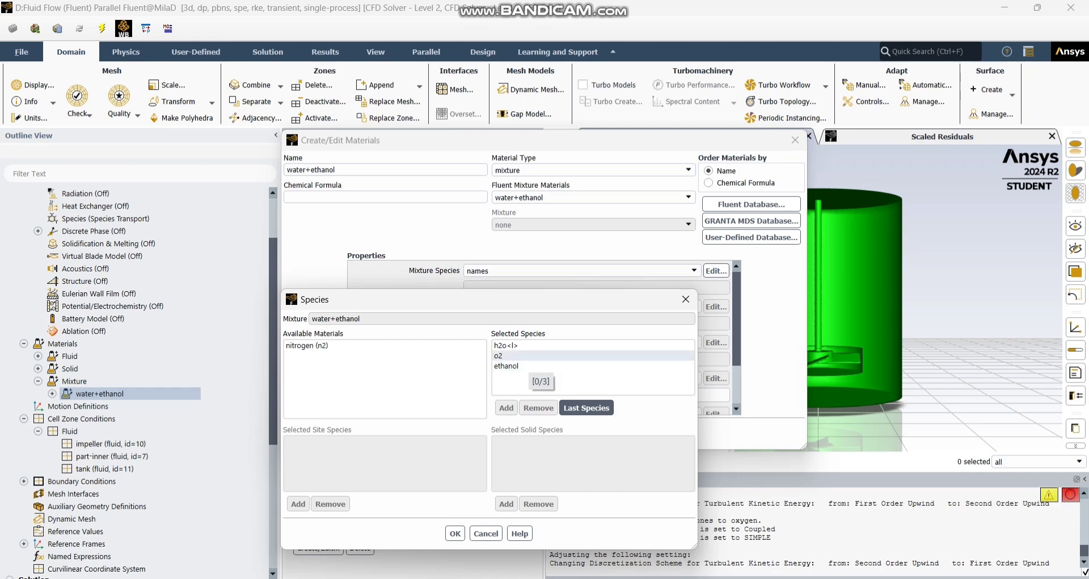
left_click(526, 356)
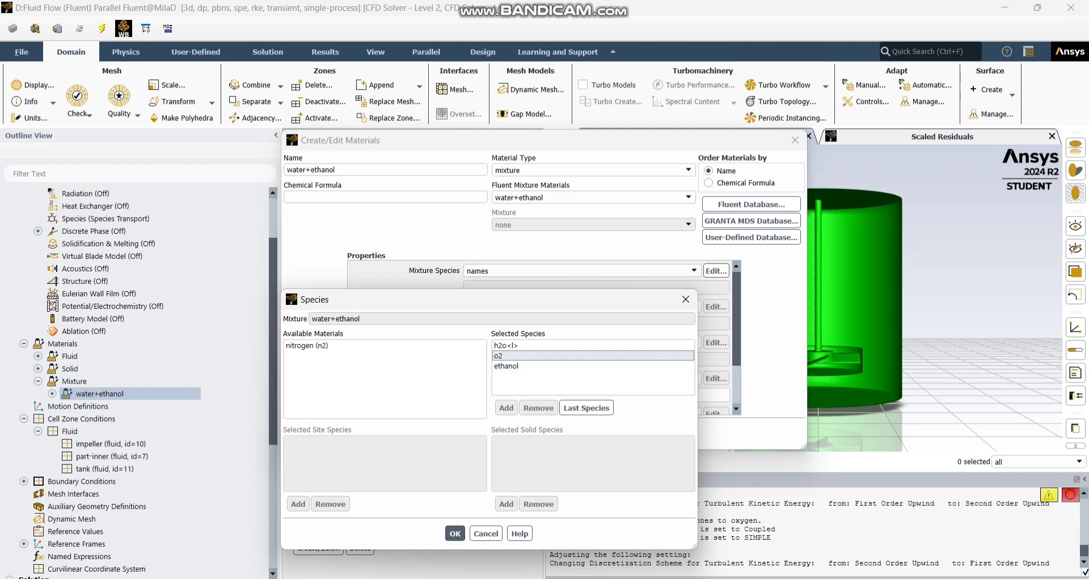
left_click(537, 408)
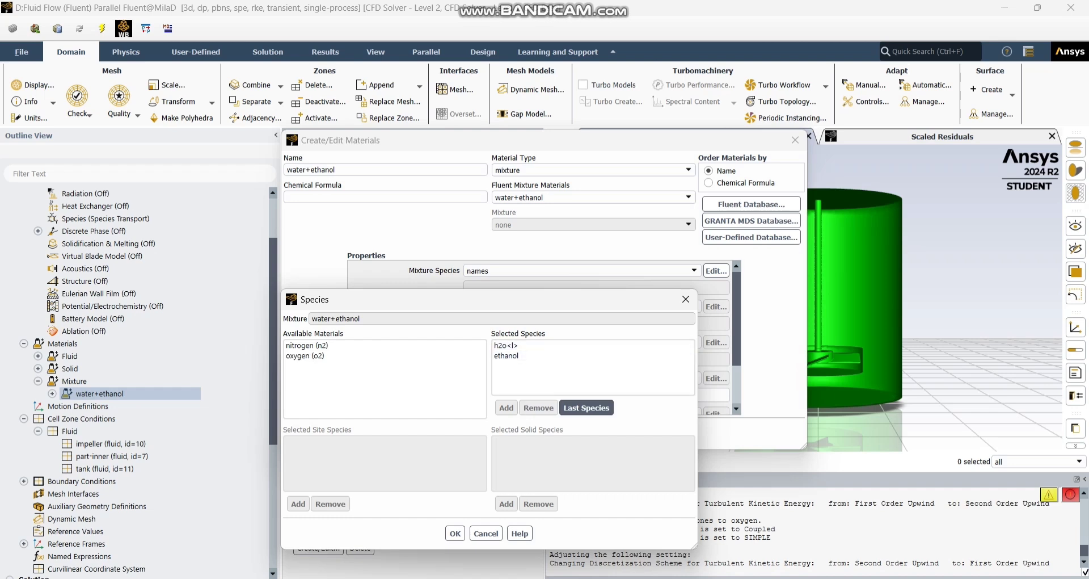
Confirm the water+ethanol species selection and close the mixture's material settings.
left_click(455, 533)
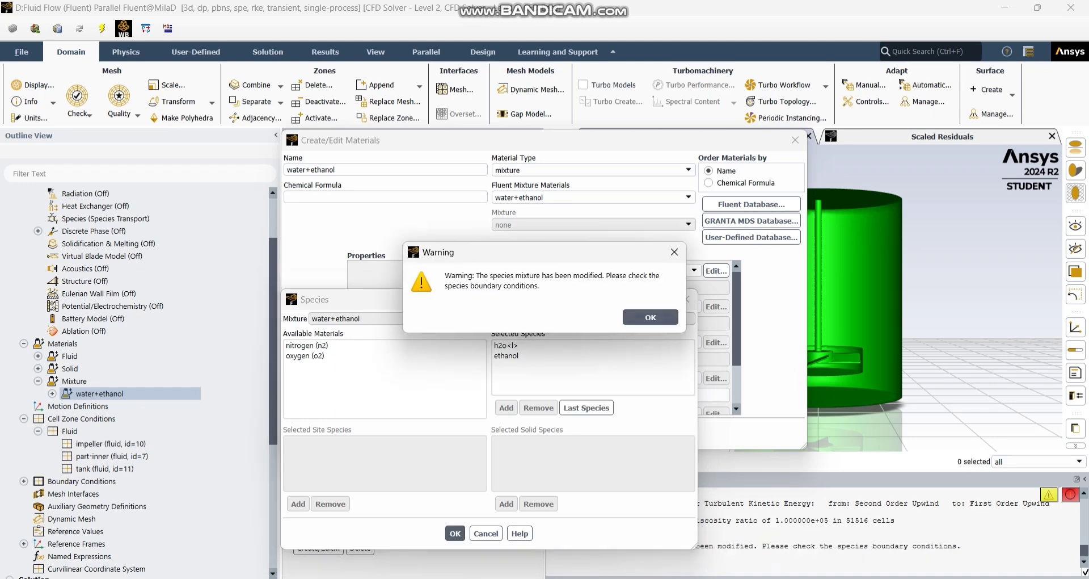
left_click(674, 252)
left_click(582, 433)
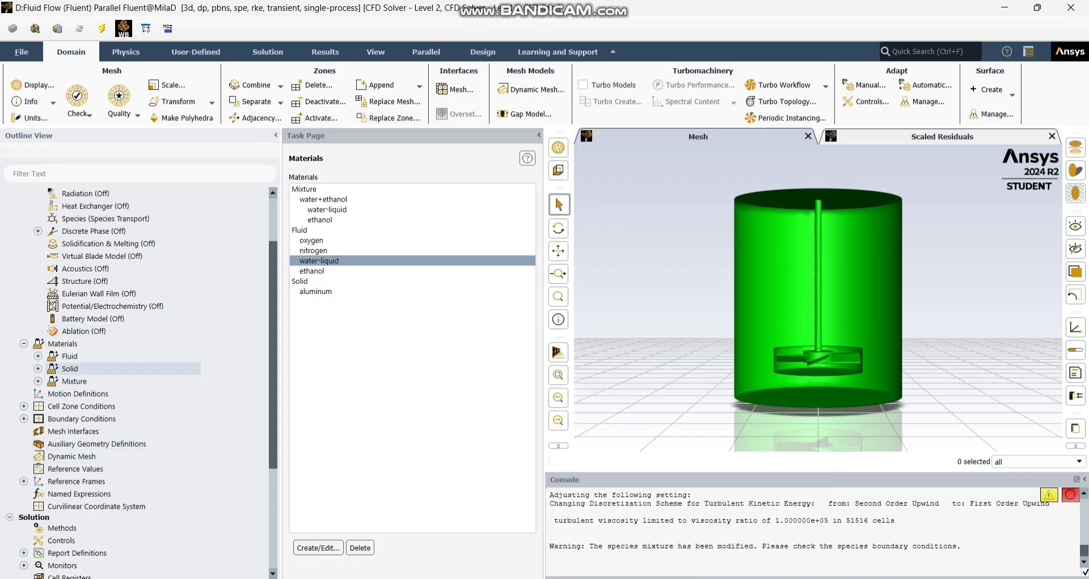
Assign the water+ethanol material to the part-inner fluid cell zone and close its settings.
scroll(113, 480, "down", 2)
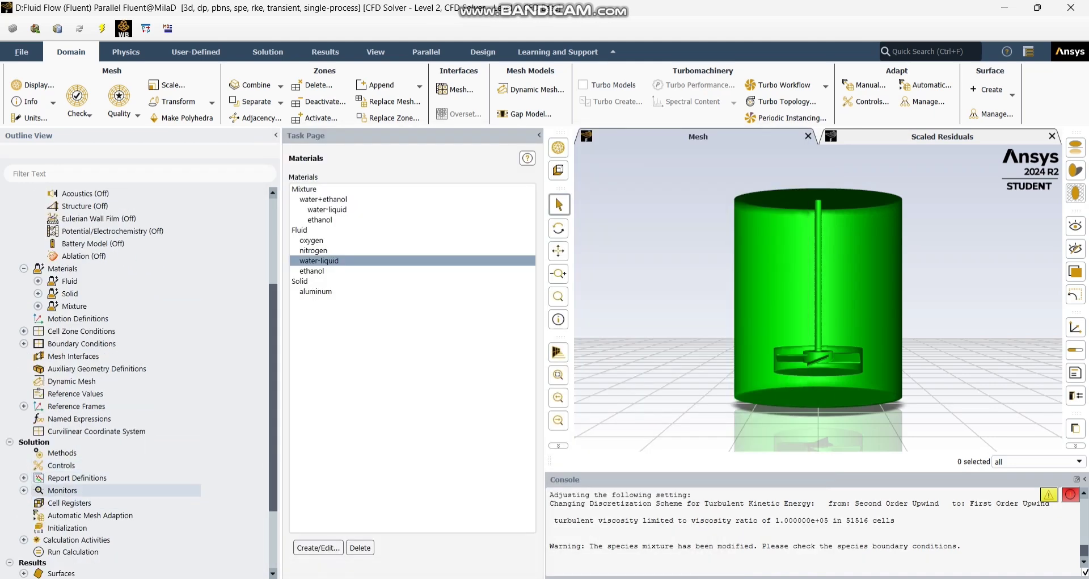
scroll(113, 482, "down", 2)
scroll(114, 269, "up", 2)
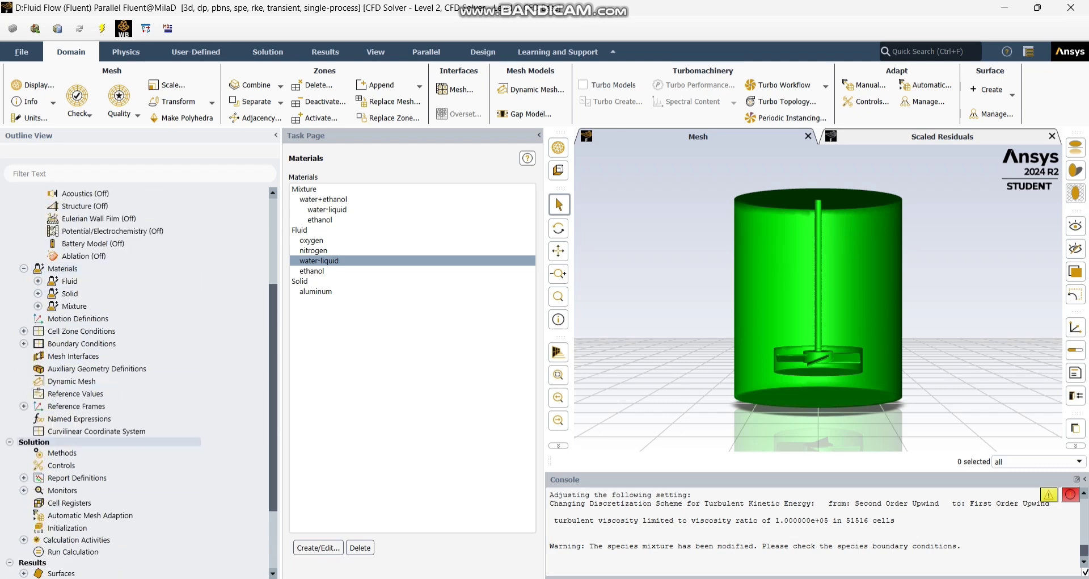
scroll(113, 381, "down", 1)
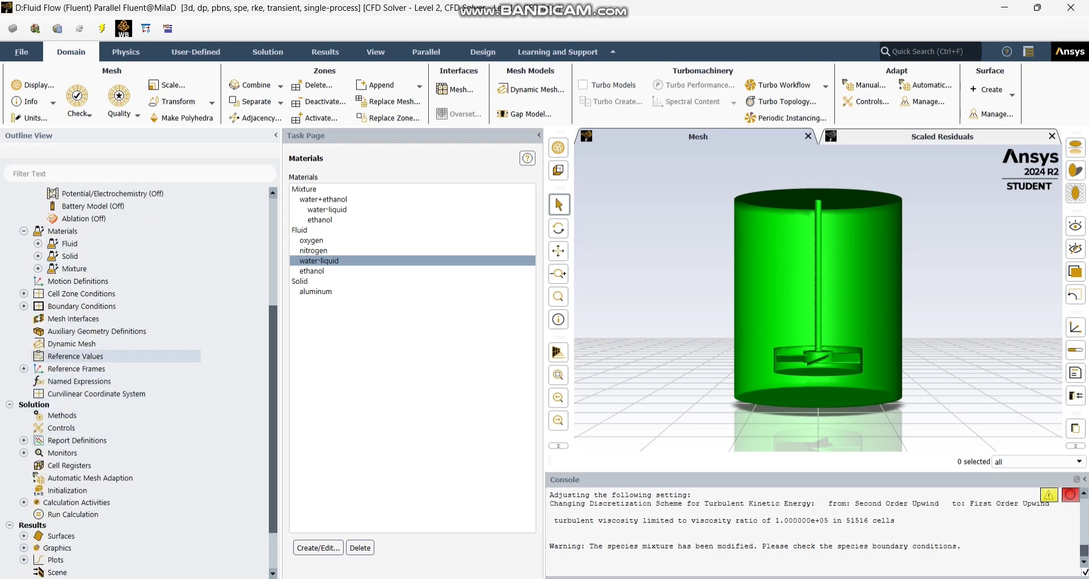
left_click(23, 293)
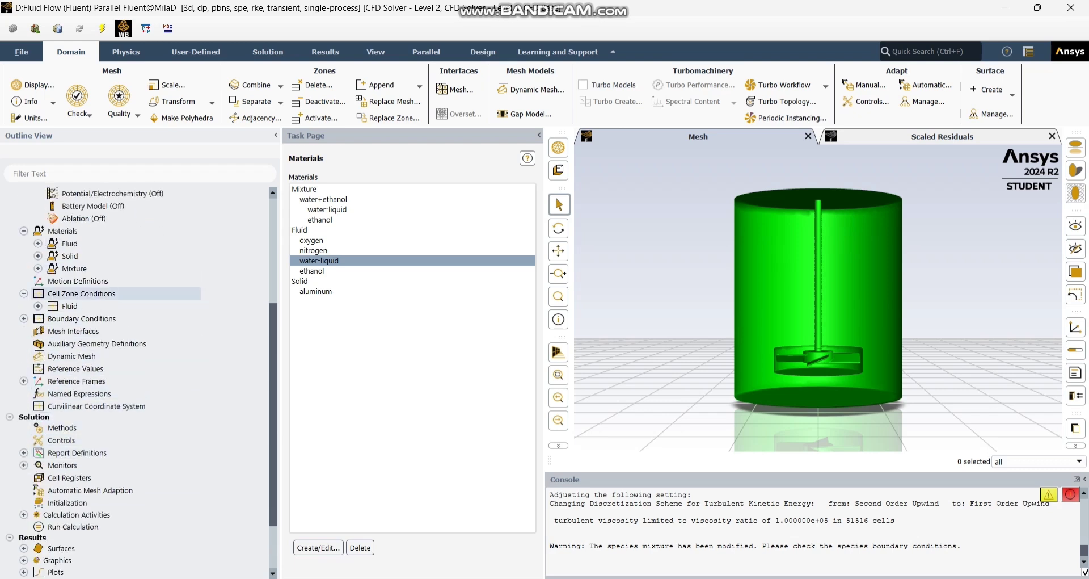
left_click(38, 305)
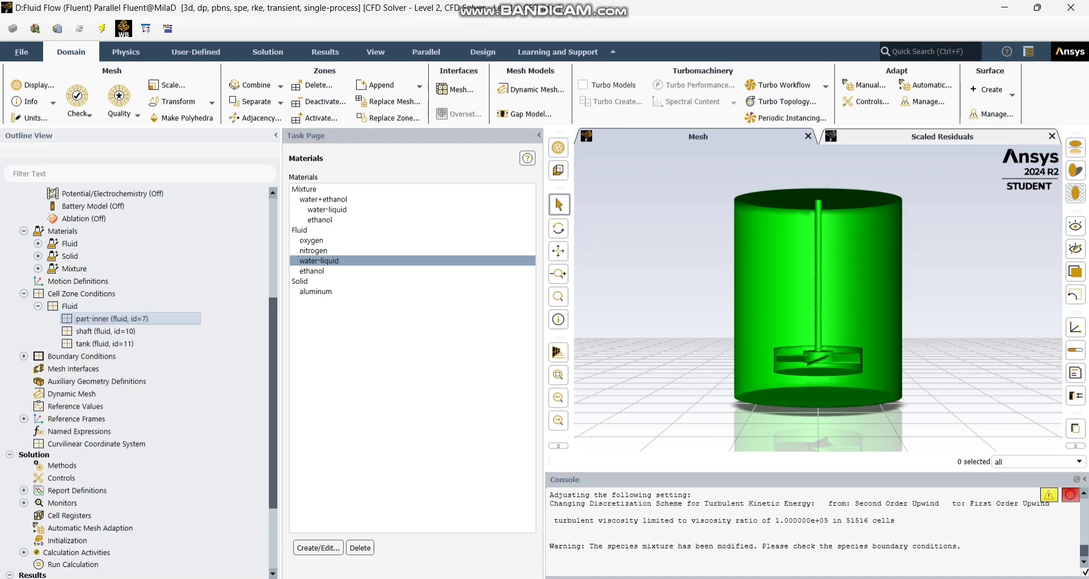
double_click(102, 318)
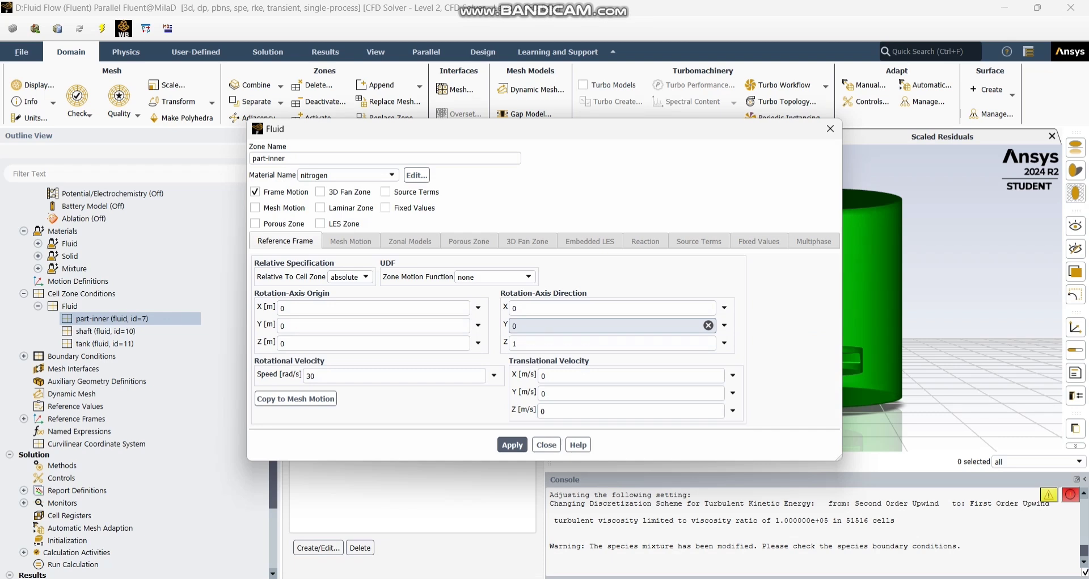
left_click(348, 175)
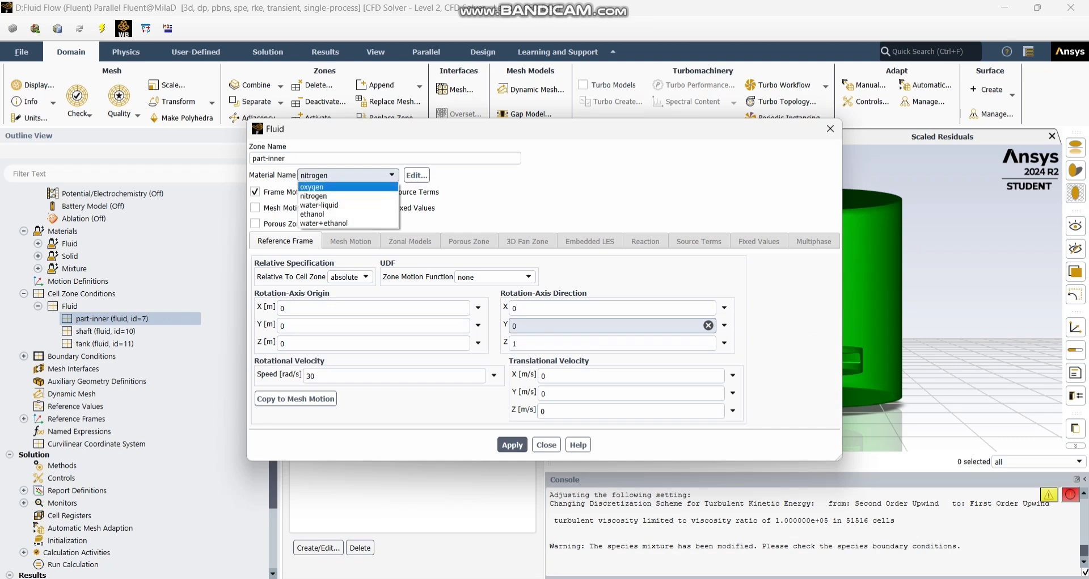
left_click(340, 223)
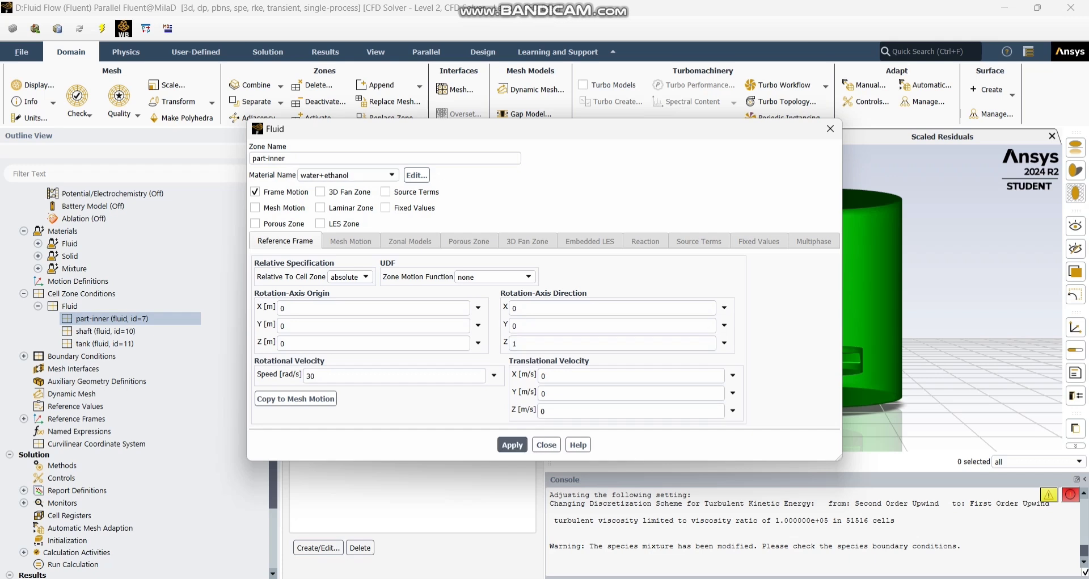
left_click(830, 128)
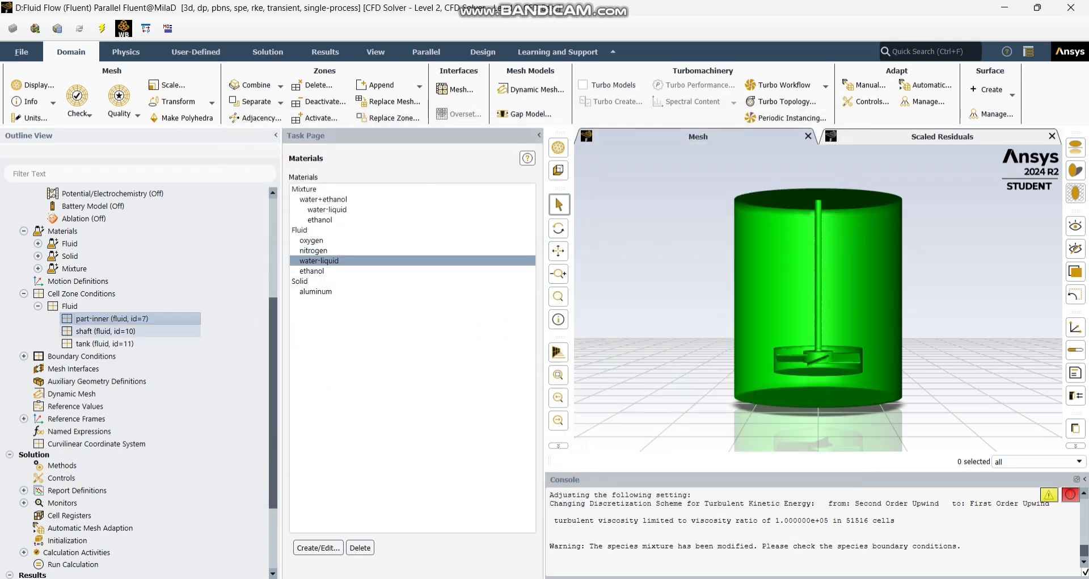
Apply Frame Motion to the shaft cell zone, relative to the tank zone, with a rotational speed of 30 rad/s.
double_click(99, 331)
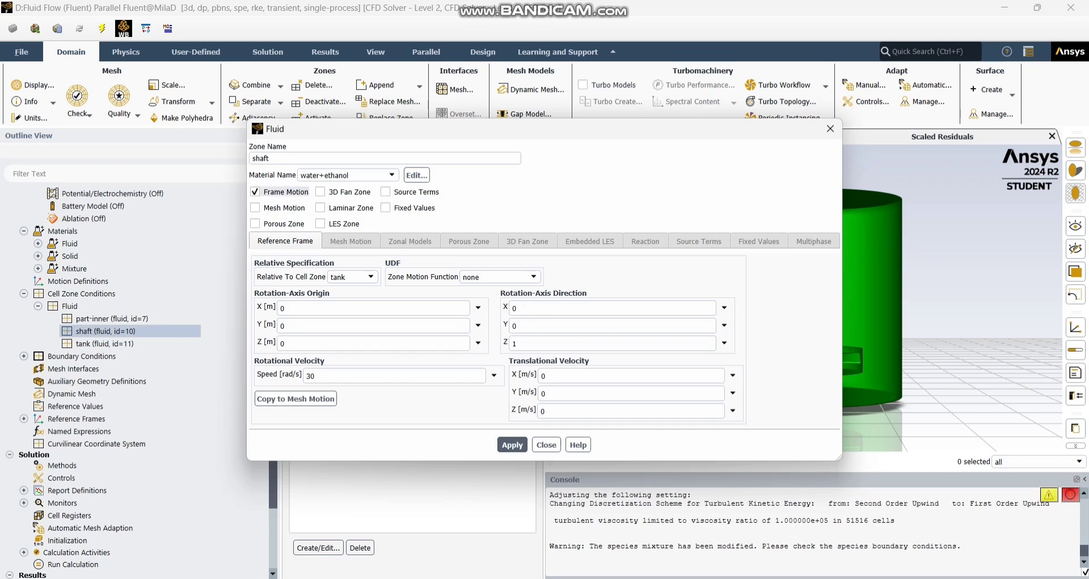
left_click(256, 192)
left_click(256, 192)
left_click(353, 276)
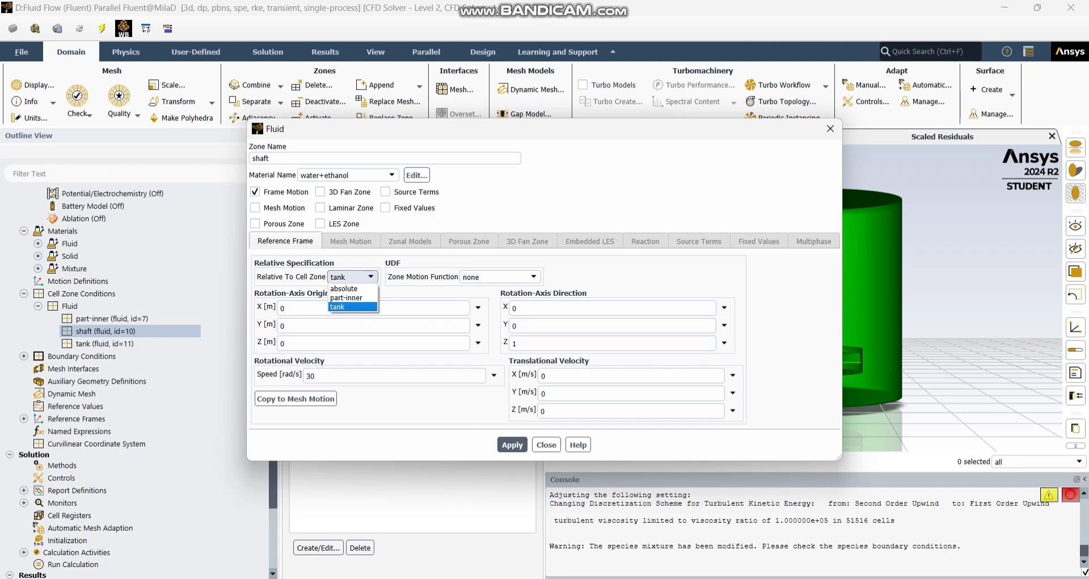
left_click(352, 306)
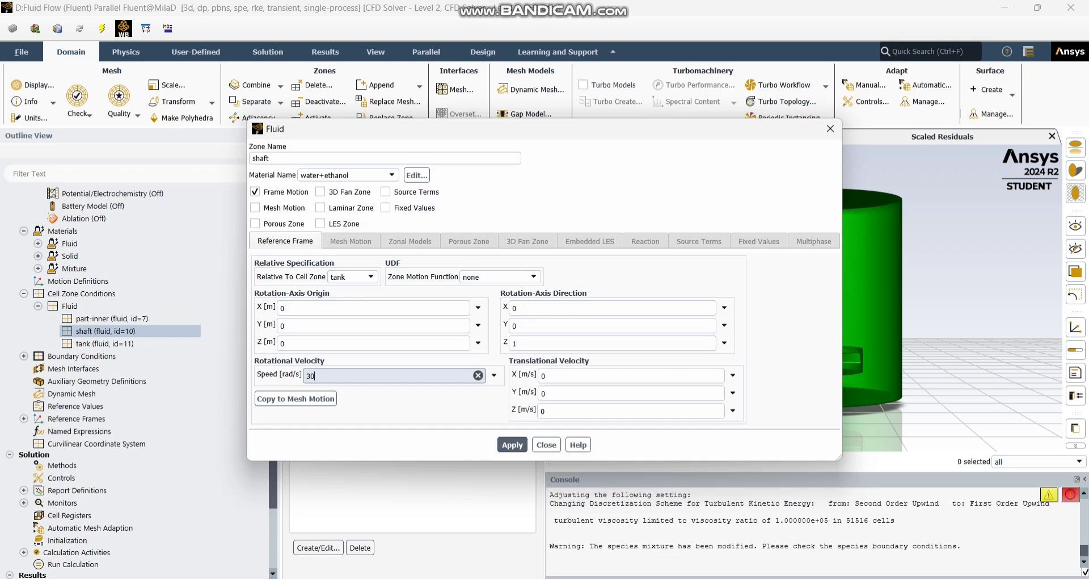
double_click(311, 376)
key("BackSpace")
type("30")
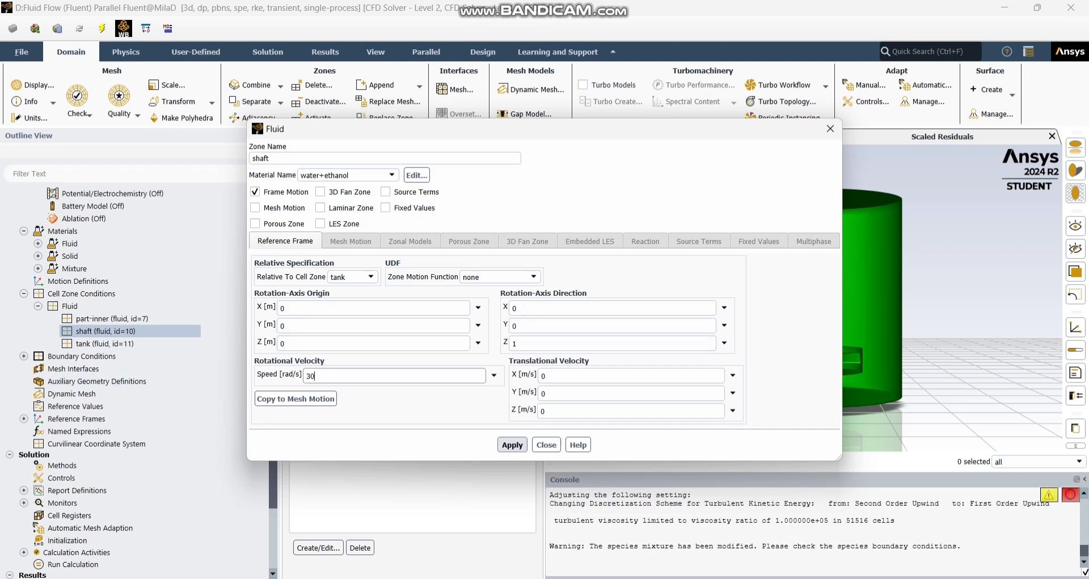
left_click(513, 445)
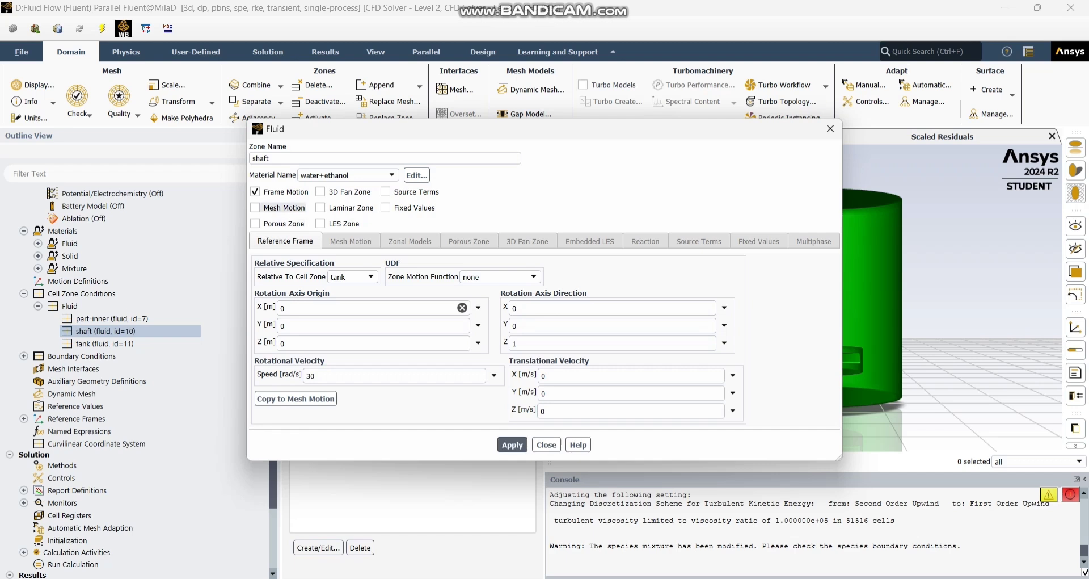
Try Mesh Motion on the shaft zone to view its settings, disable it again, and close the zone settings.
left_click(284, 208)
left_click(350, 241)
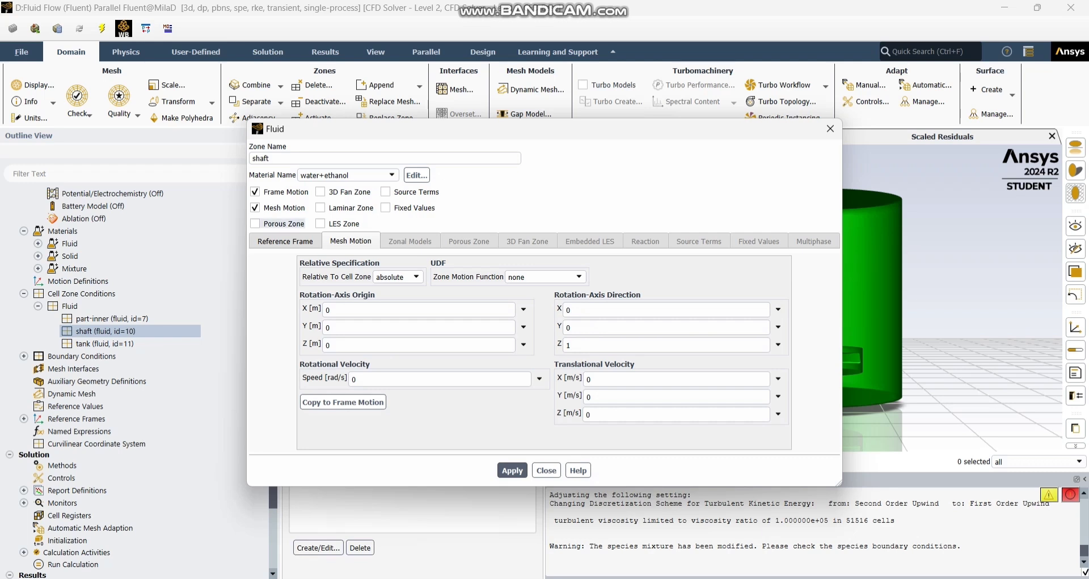
left_click(281, 207)
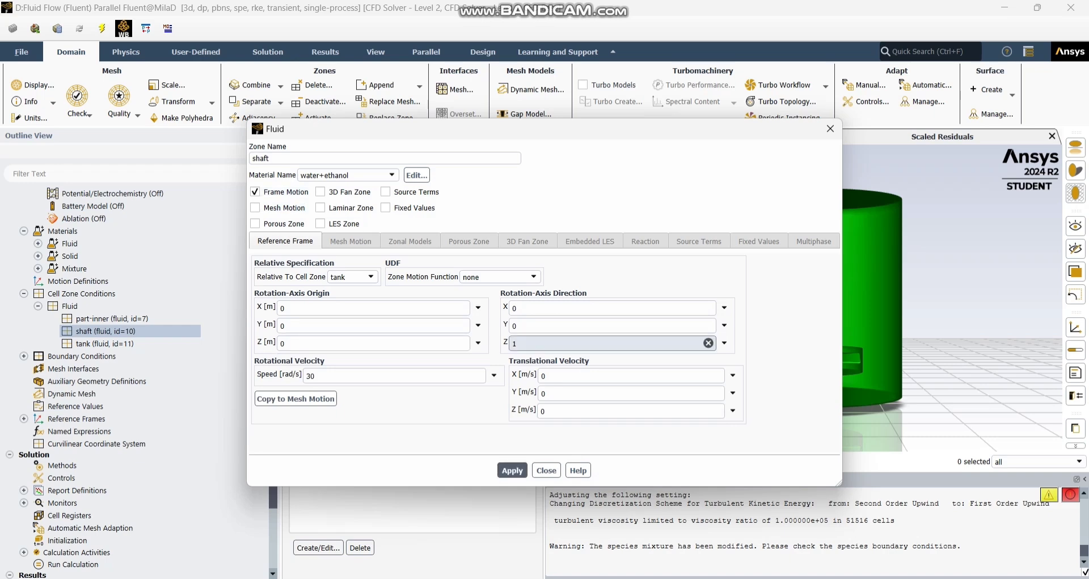
left_click(830, 128)
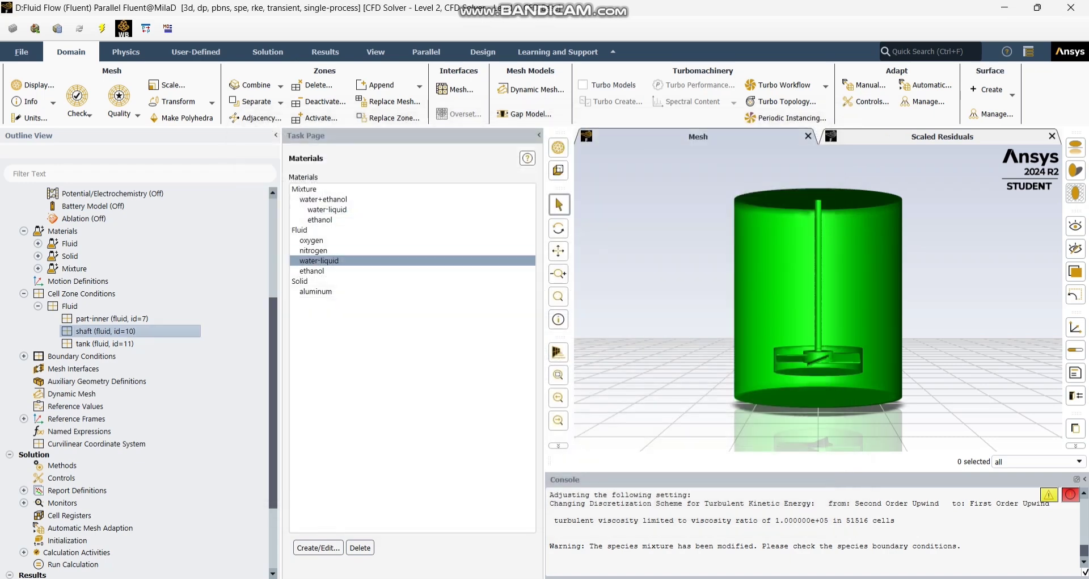
Enable Fixed Values for the tank cell zone, set its h2o<l> mass fraction to 0.7, and apply the zone settings.
left_click(106, 344)
double_click(105, 344)
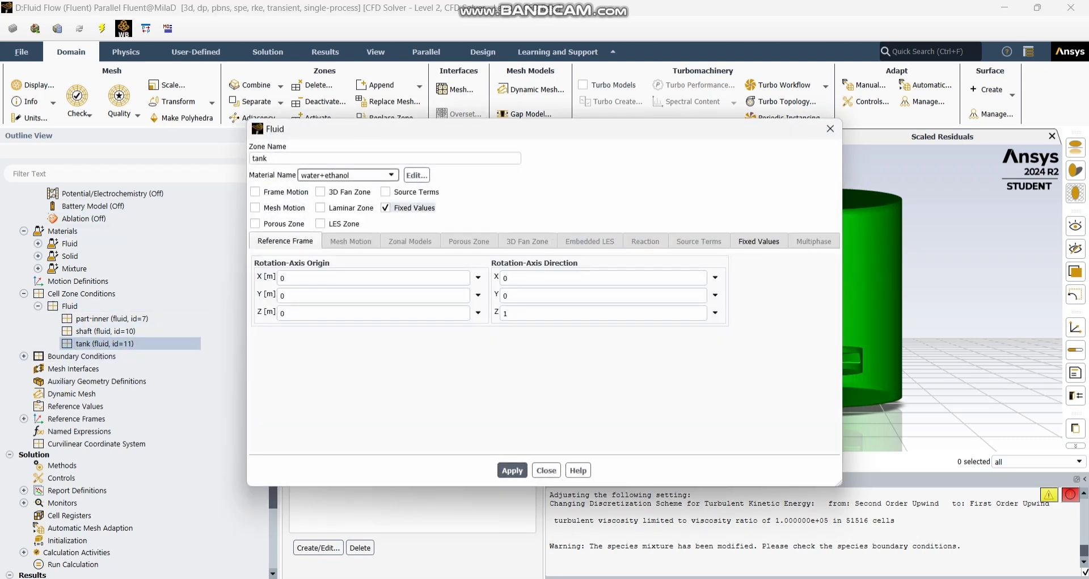
left_click(385, 208)
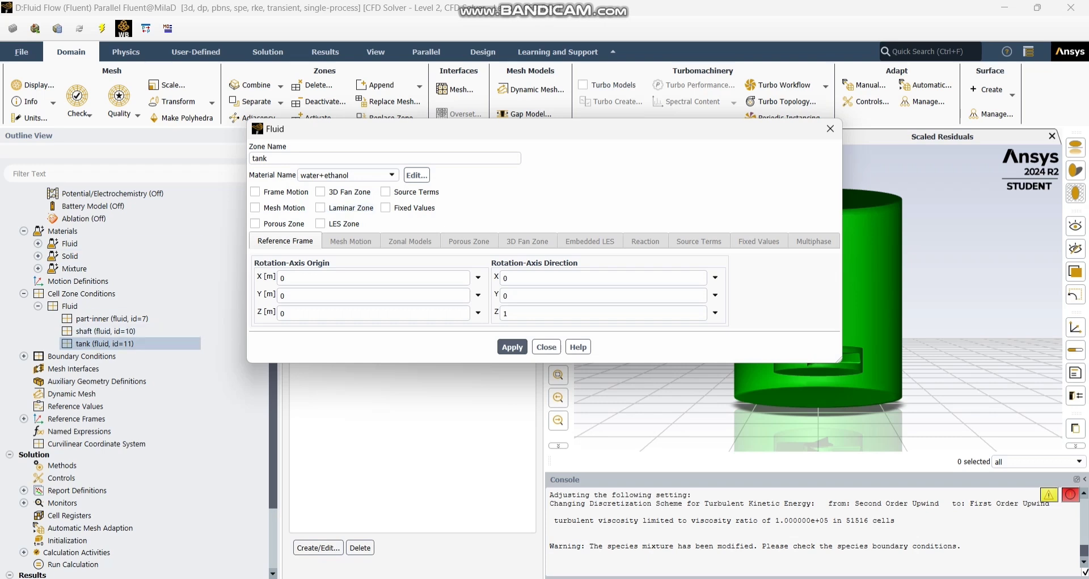
left_click(385, 207)
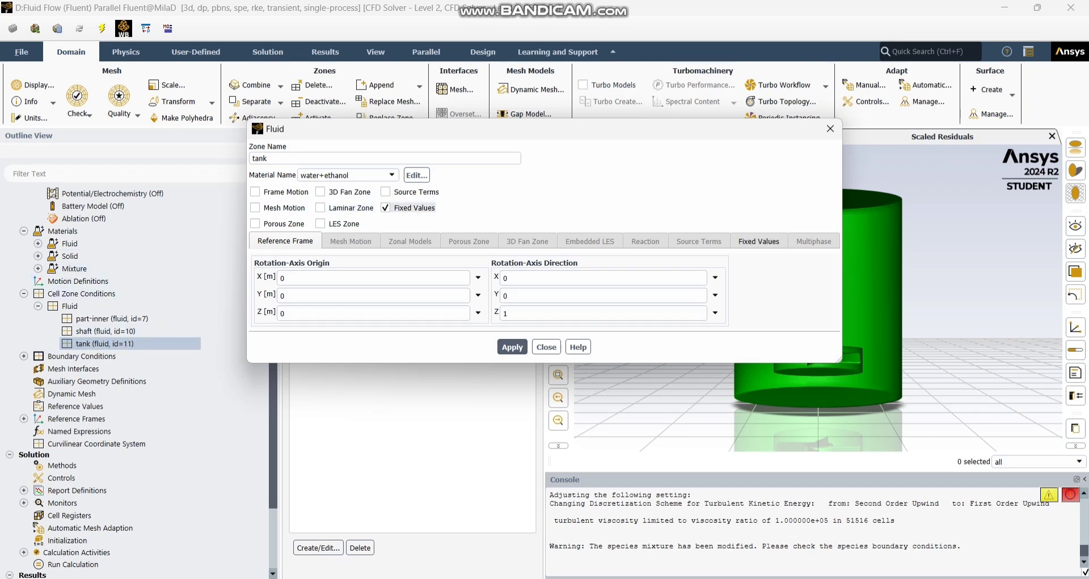
left_click(759, 241)
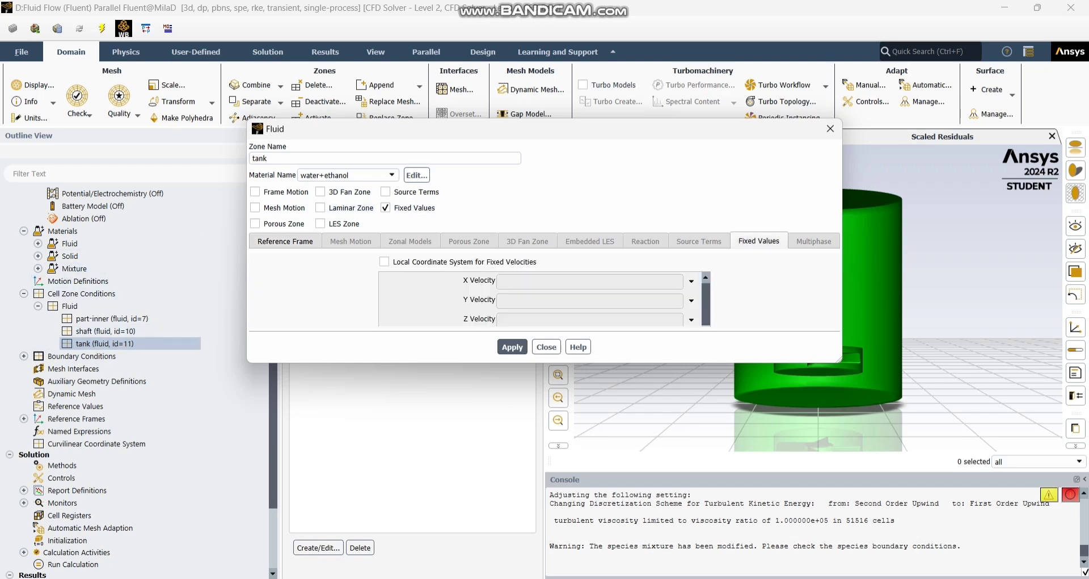
scroll(545, 316, "down", 3)
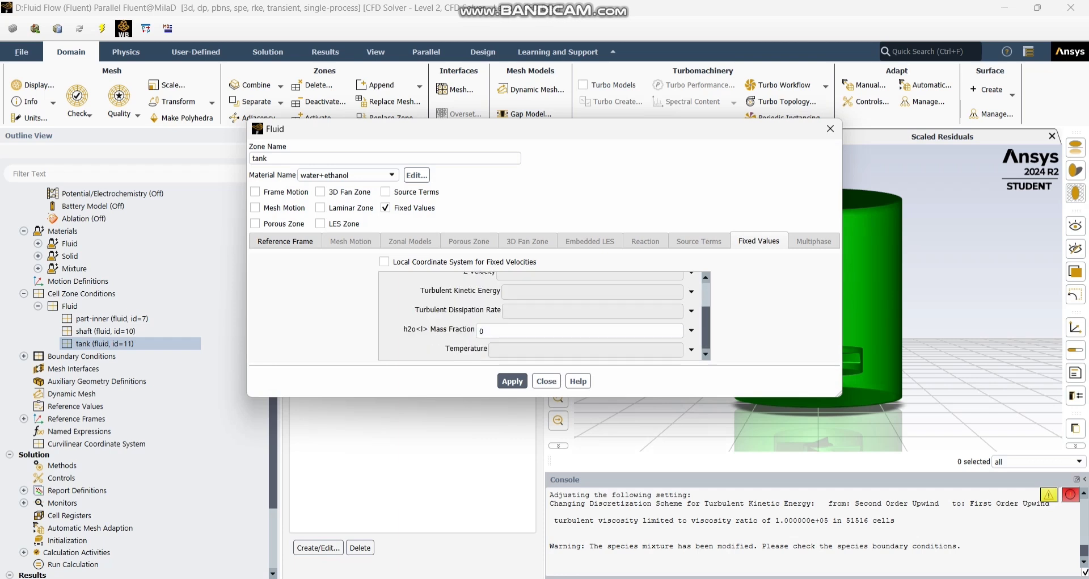
double_click(483, 331)
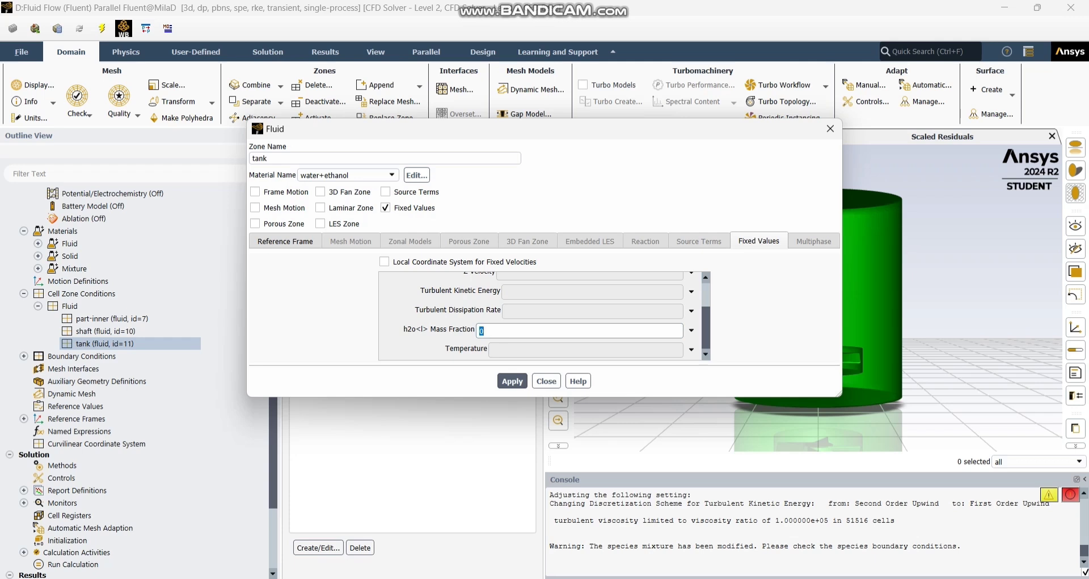
type("0.7")
left_click(512, 381)
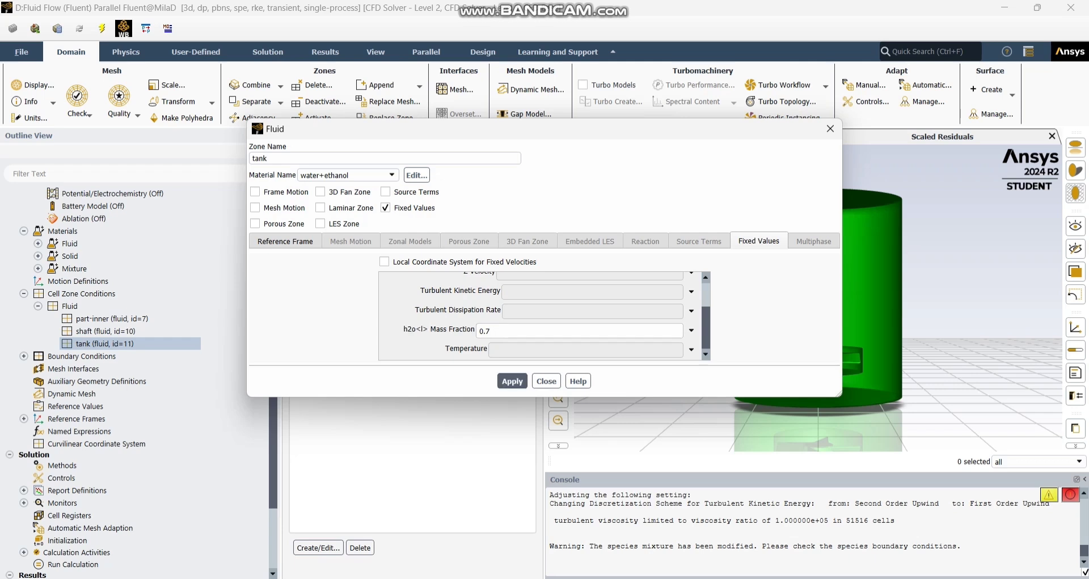
left_click(830, 129)
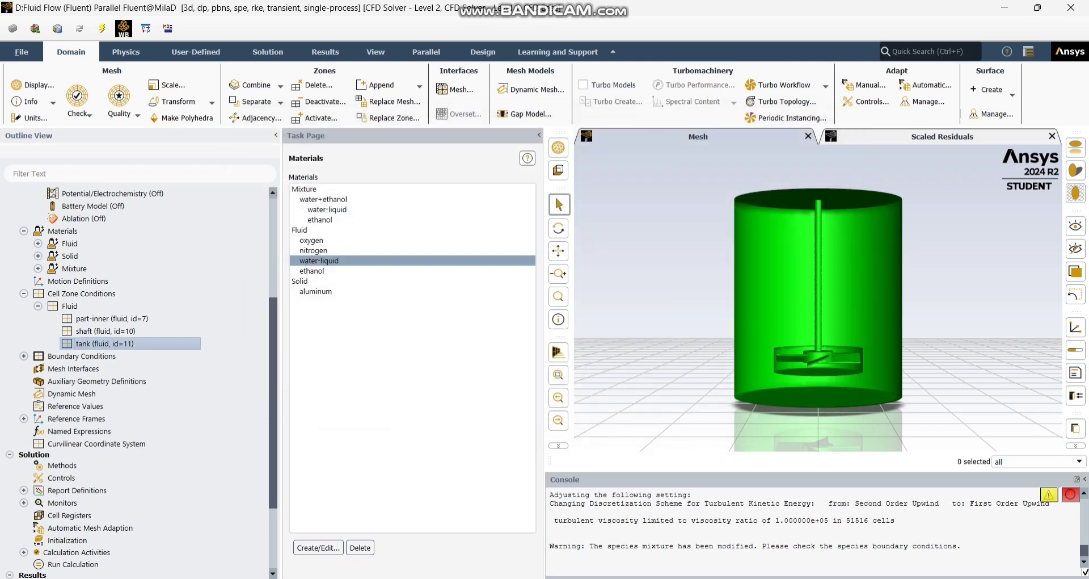
Define wall-impeller as a moving wall with rotational motion relative to the adjacent cell zone.
left_click(23, 356)
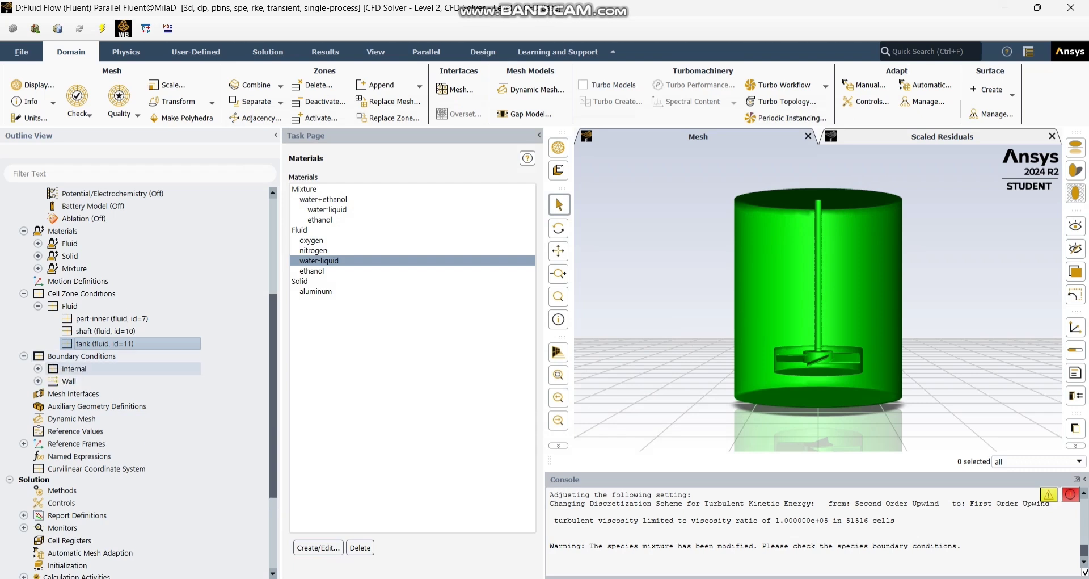
left_click(38, 368)
left_click(38, 369)
left_click(38, 380)
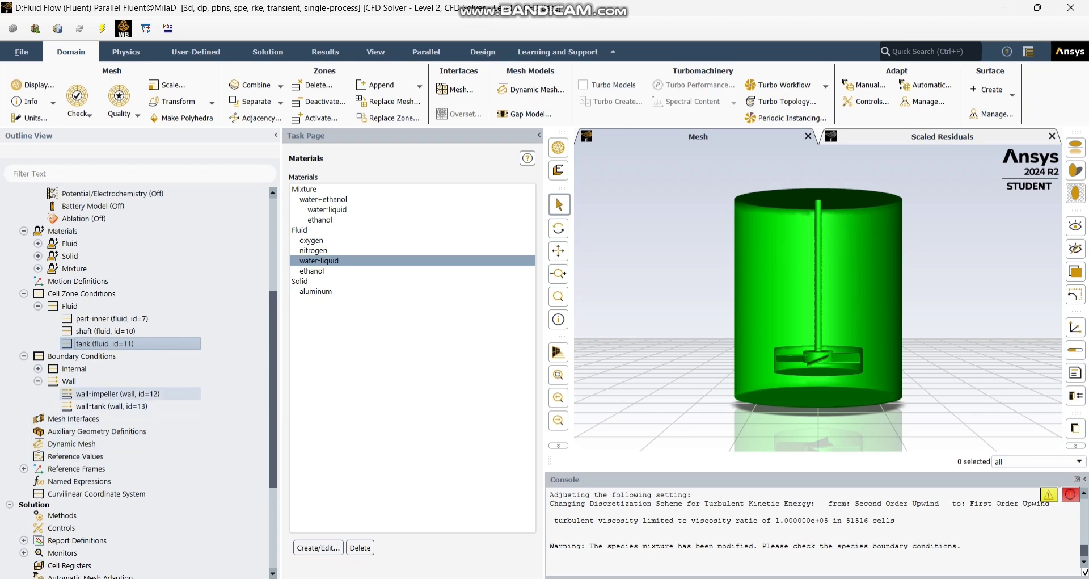
left_click(118, 393)
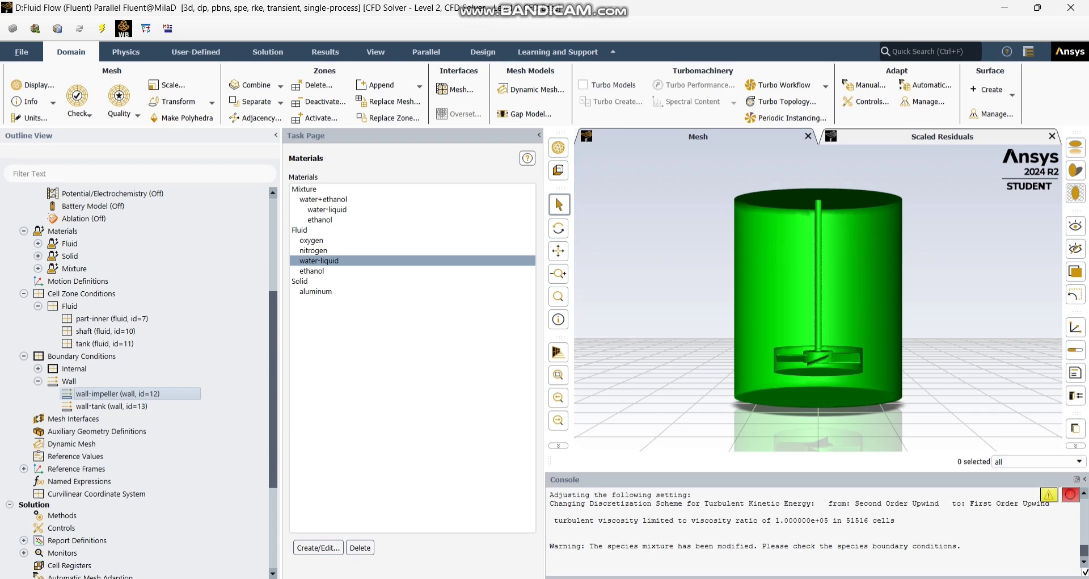
double_click(118, 394)
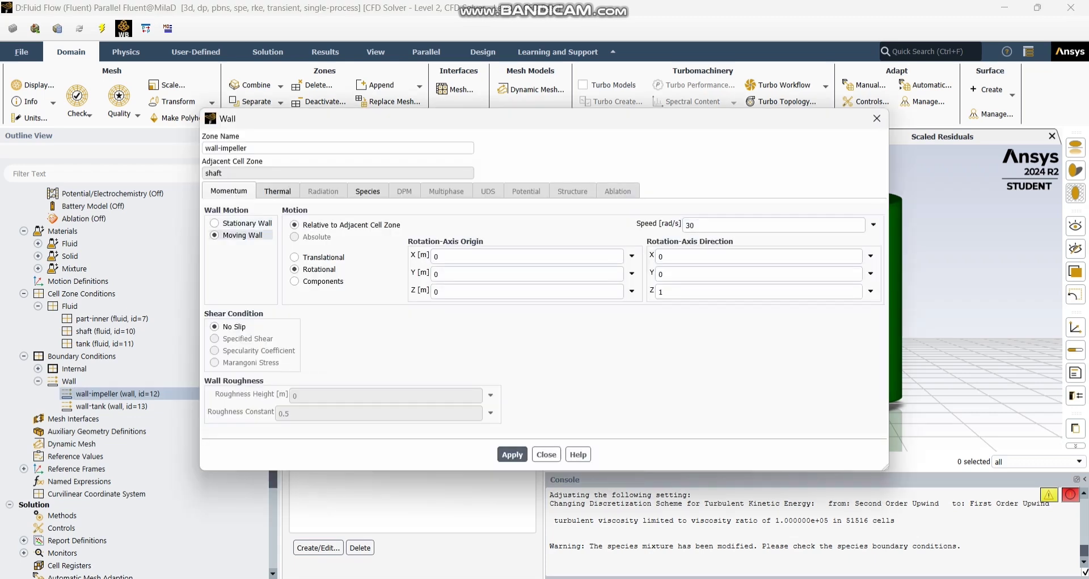
left_click(216, 223)
left_click(216, 234)
left_click(295, 257)
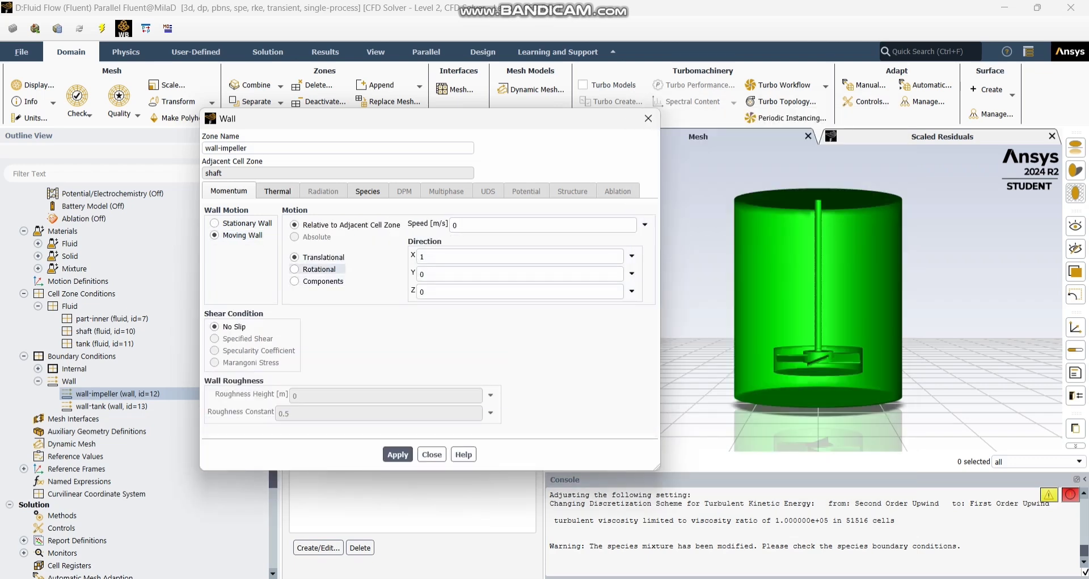
left_click(318, 269)
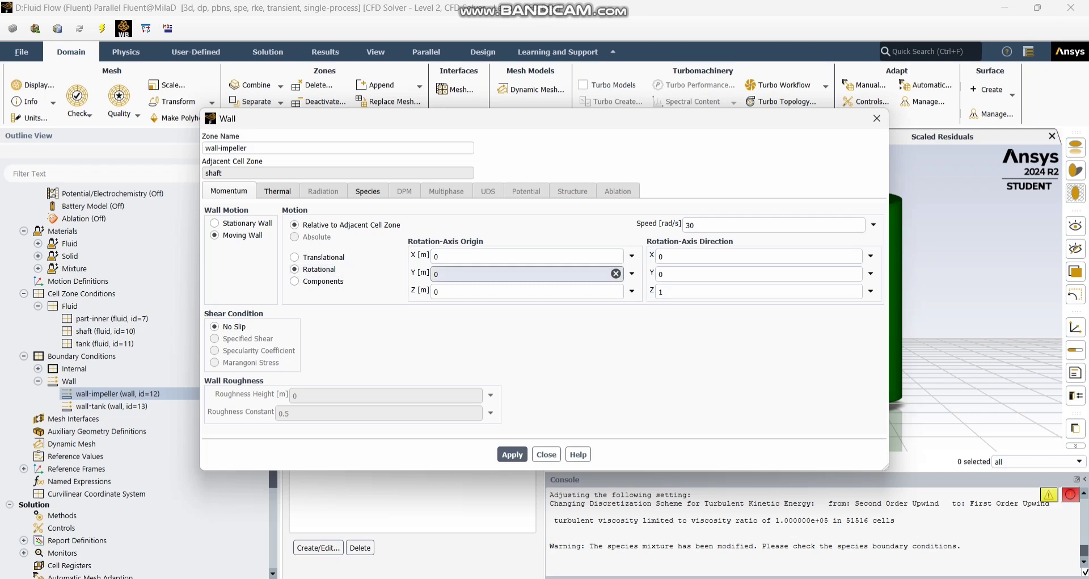
Set the impeller wall's rotational speed to 30 rad/s, apply it, and close the wall settings.
double_click(691, 225)
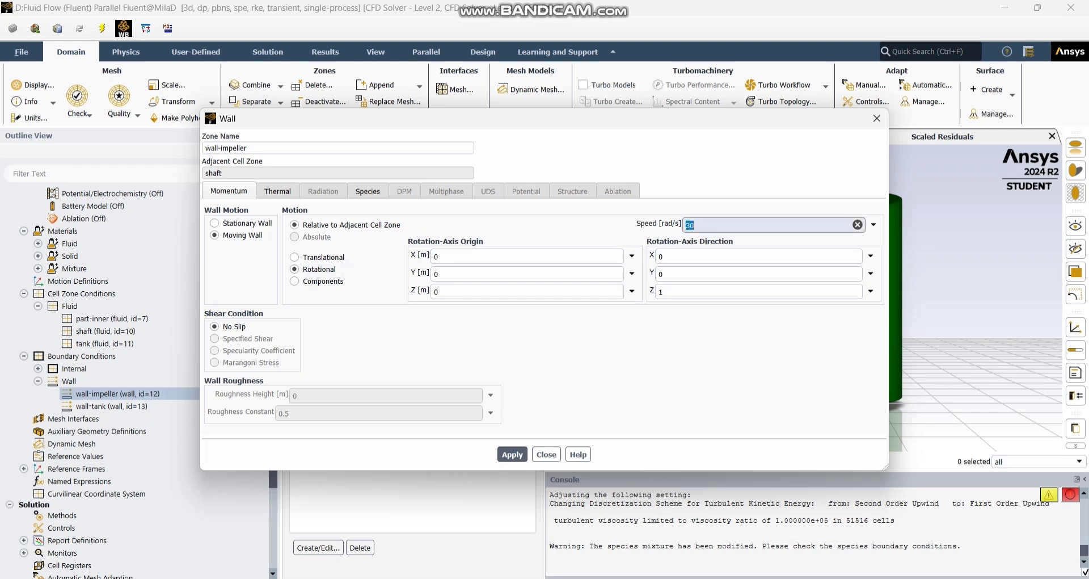
type("30")
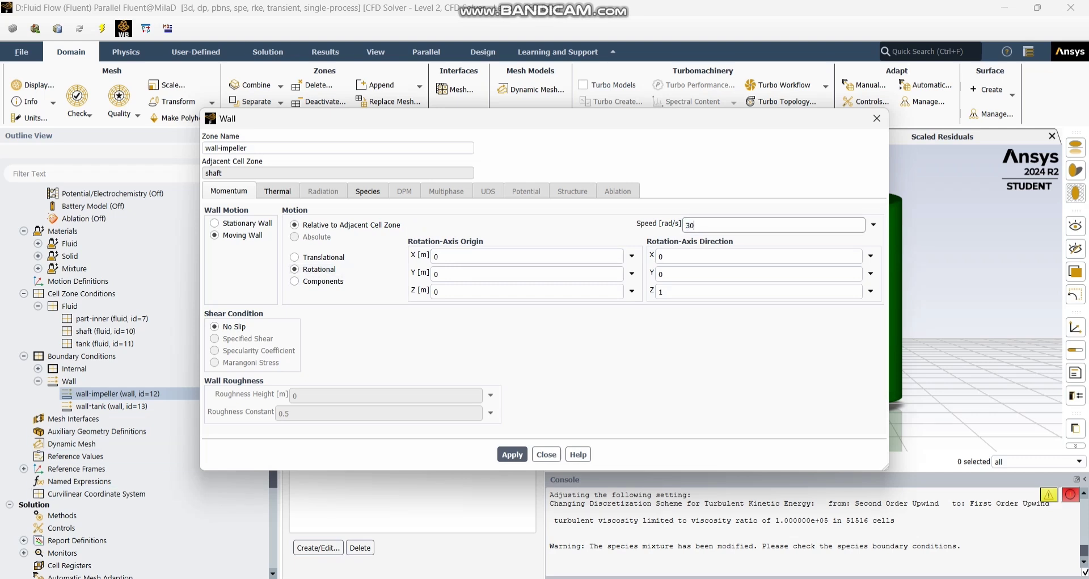
left_click(512, 455)
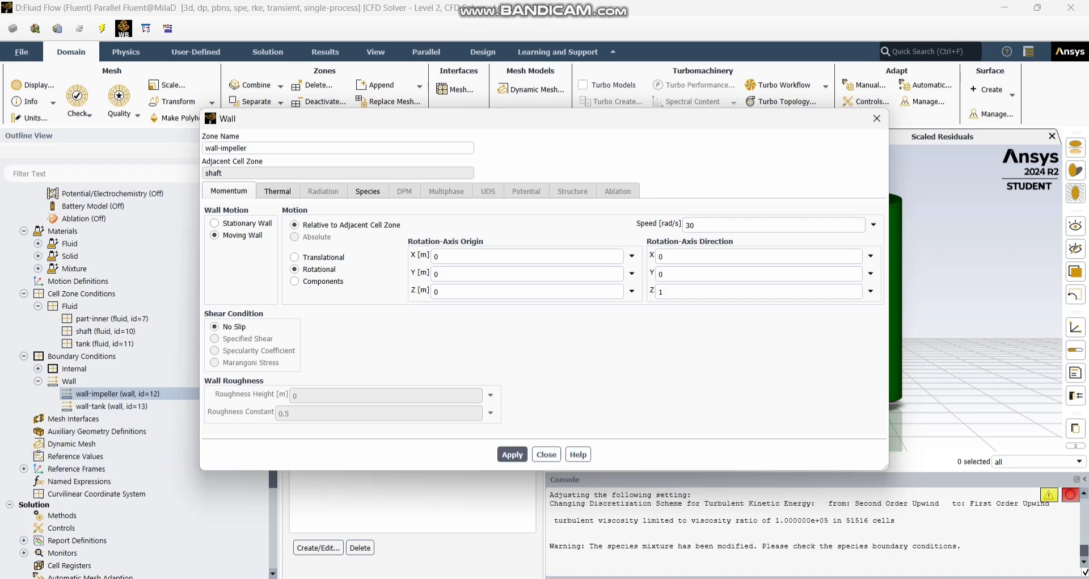
left_click(877, 119)
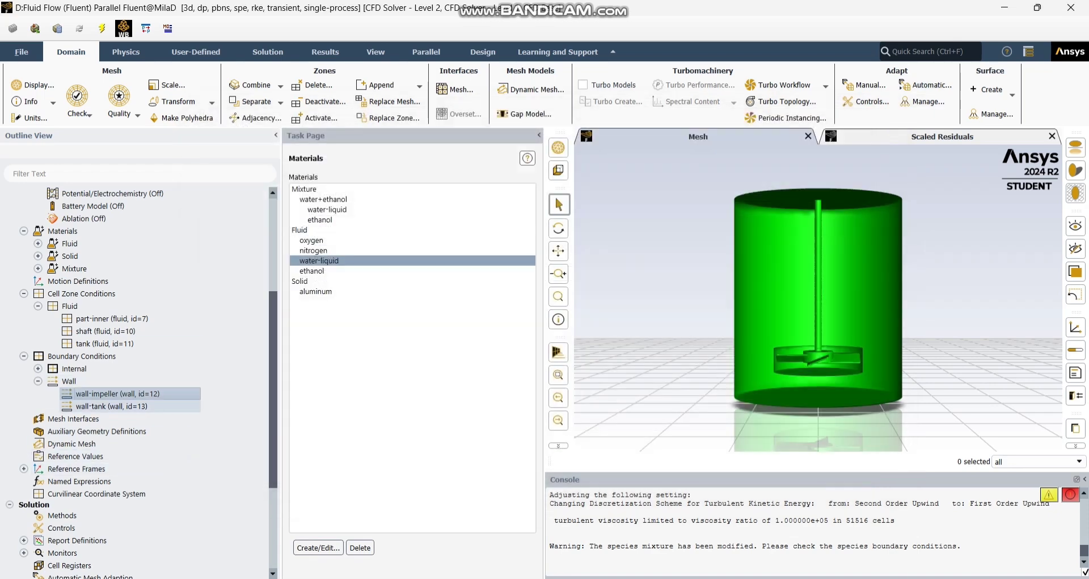
Check the wall-tank boundary settings and the mesh interface settings, closing both without changes.
double_click(111, 406)
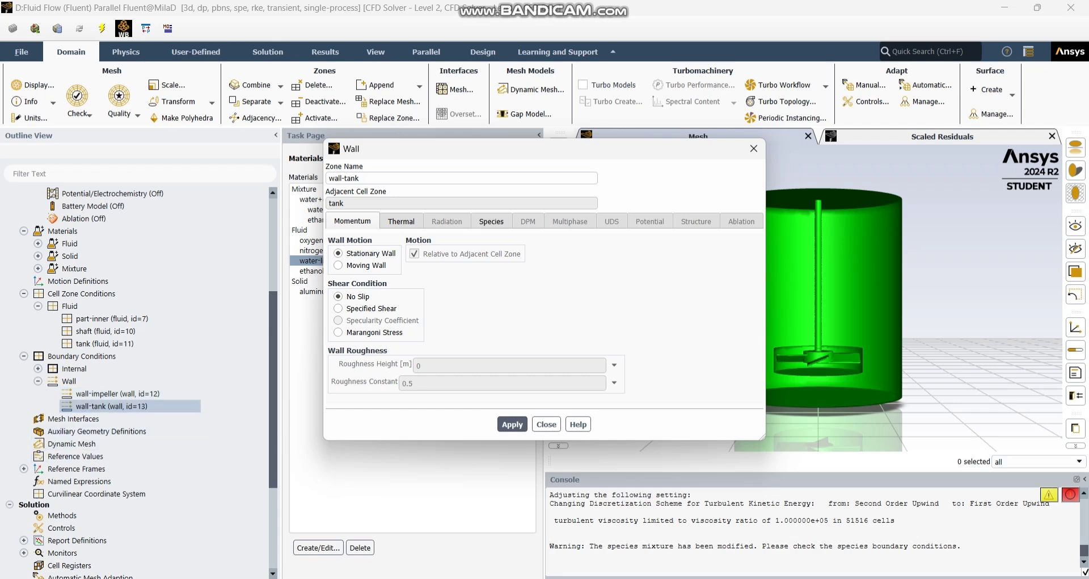
left_click(754, 148)
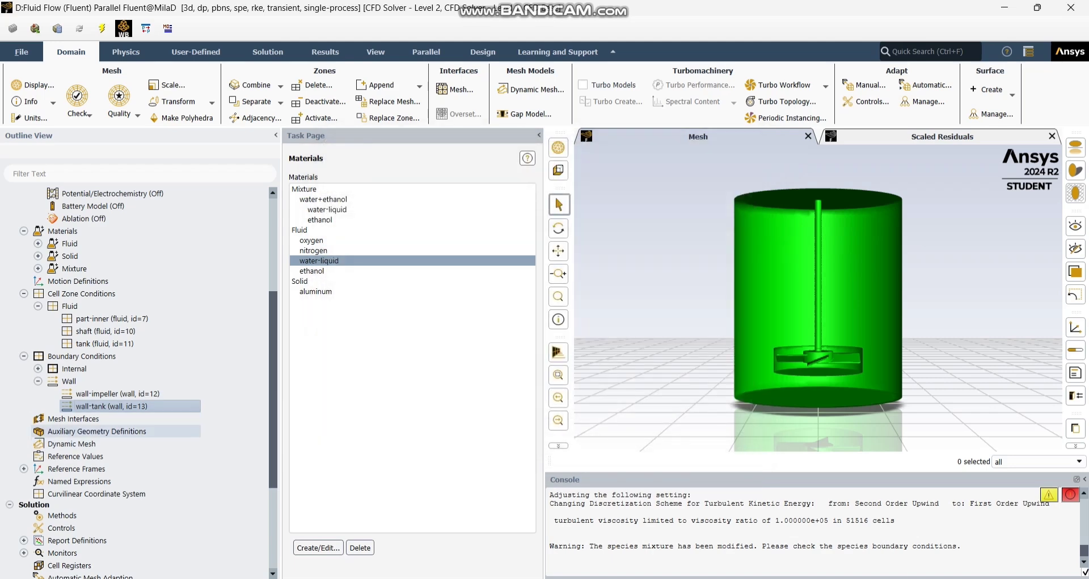
scroll(114, 431, "down", 1)
double_click(73, 382)
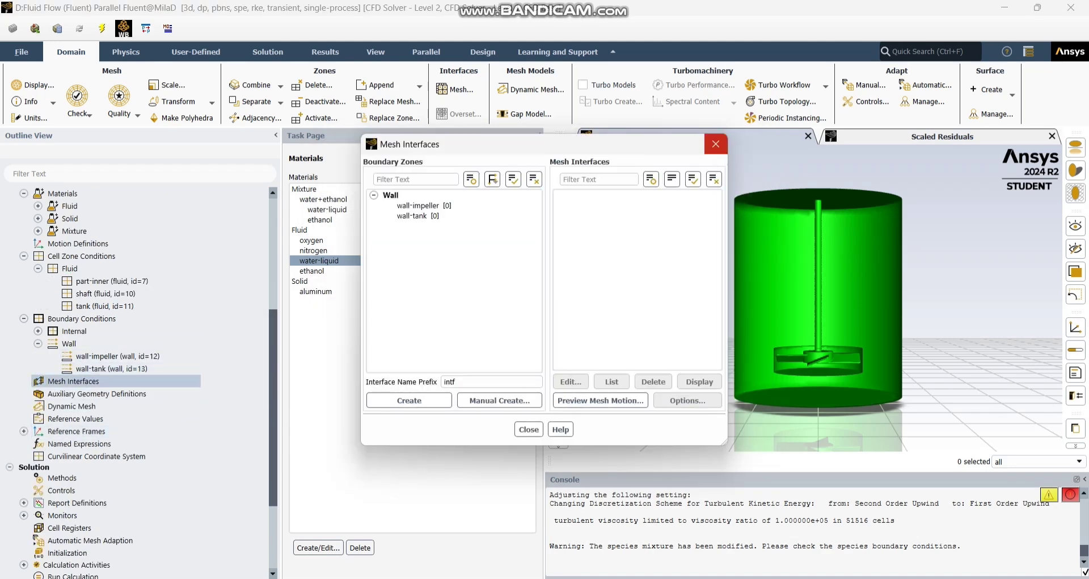
left_click(716, 143)
Set the spatial discretization to QUICK for momentum, PRESTO! for pressure, and QUICK for turbulent dissipation rate.
scroll(114, 397, "down", 3)
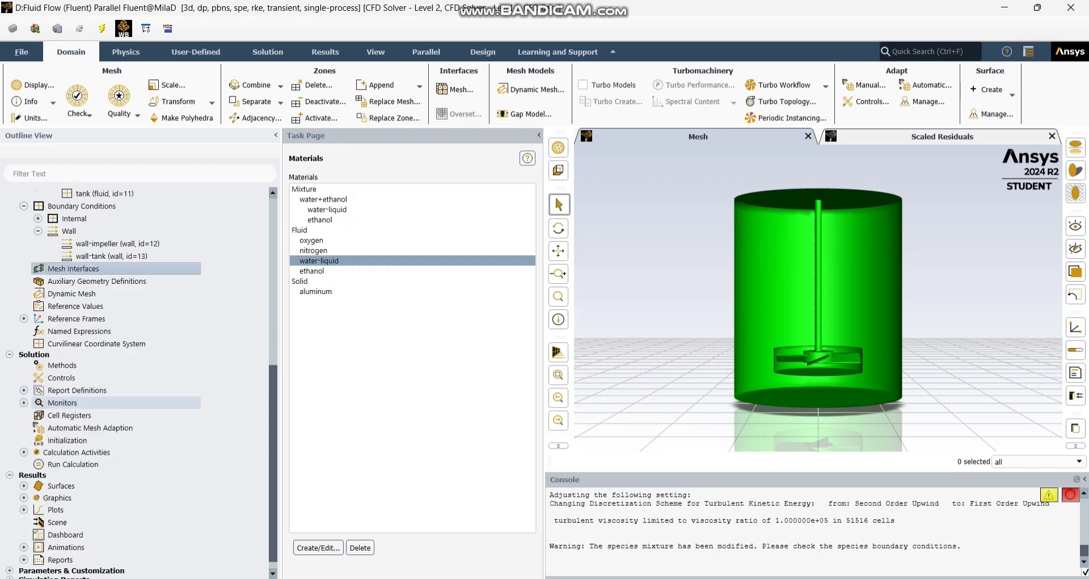
double_click(63, 365)
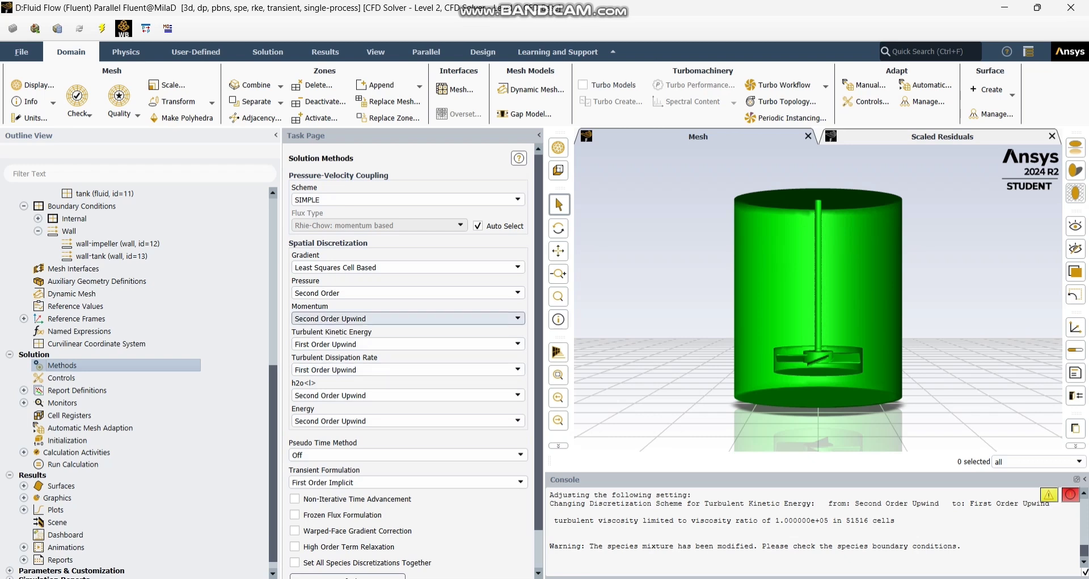
left_click(408, 318)
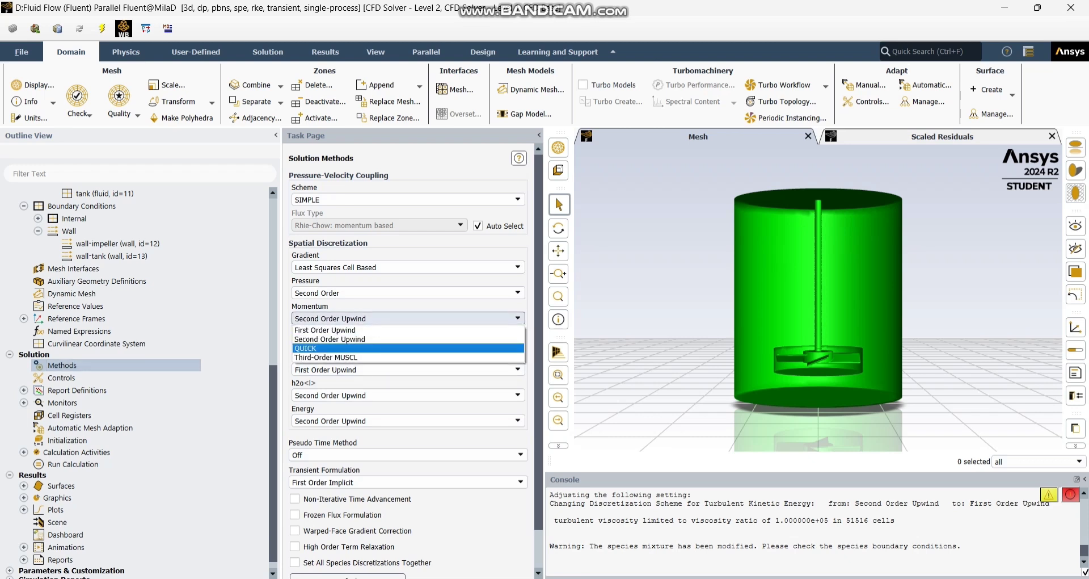
left_click(408, 347)
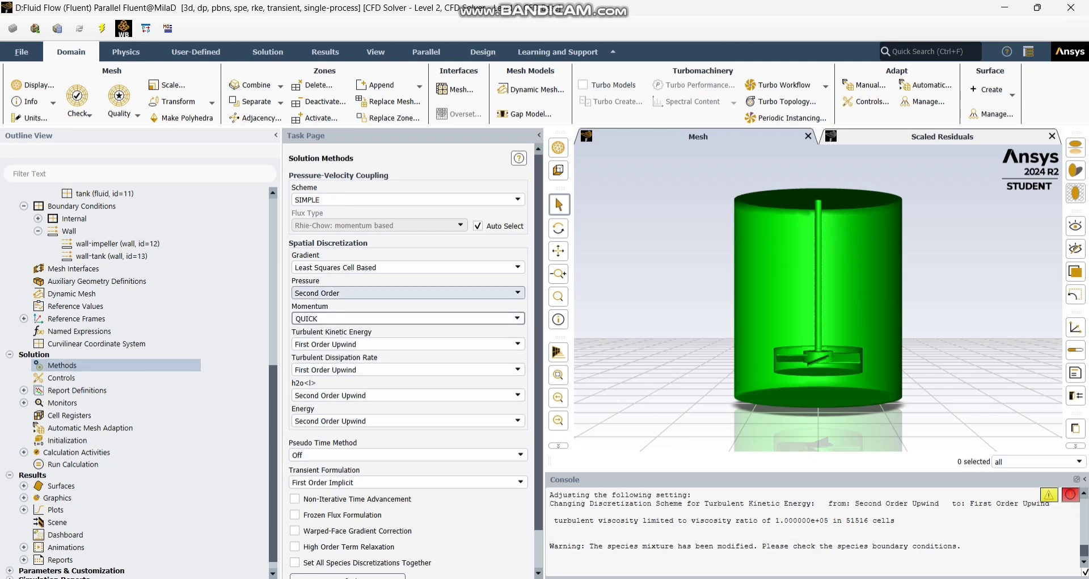
left_click(407, 293)
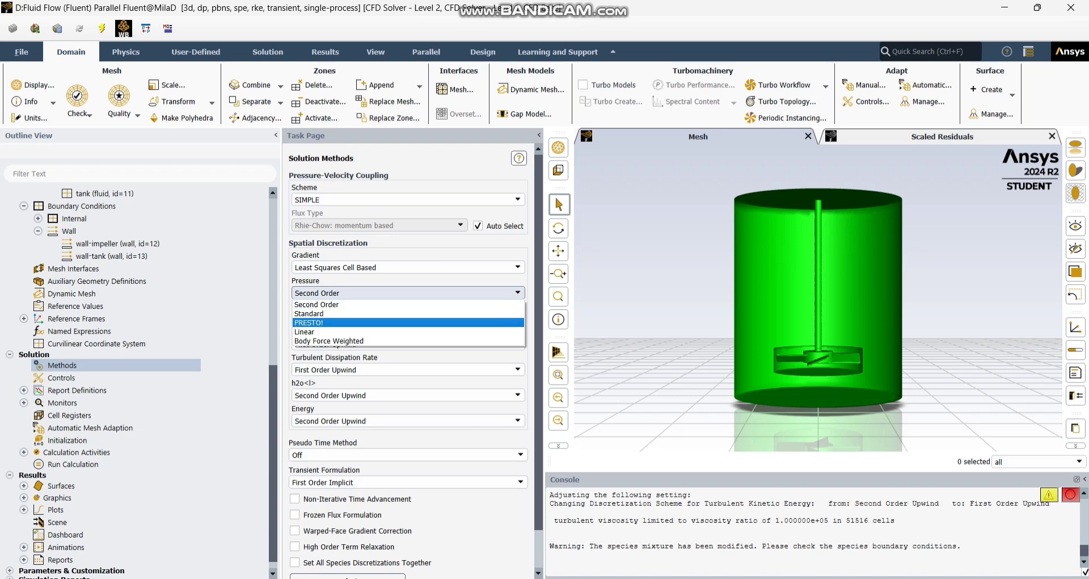
left_click(407, 322)
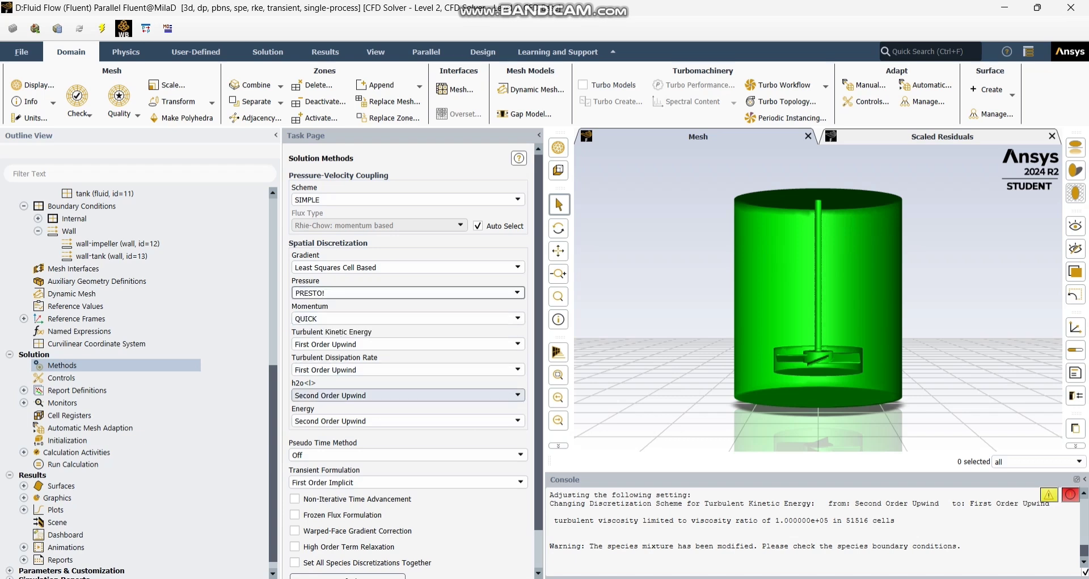
left_click(407, 369)
left_click(407, 400)
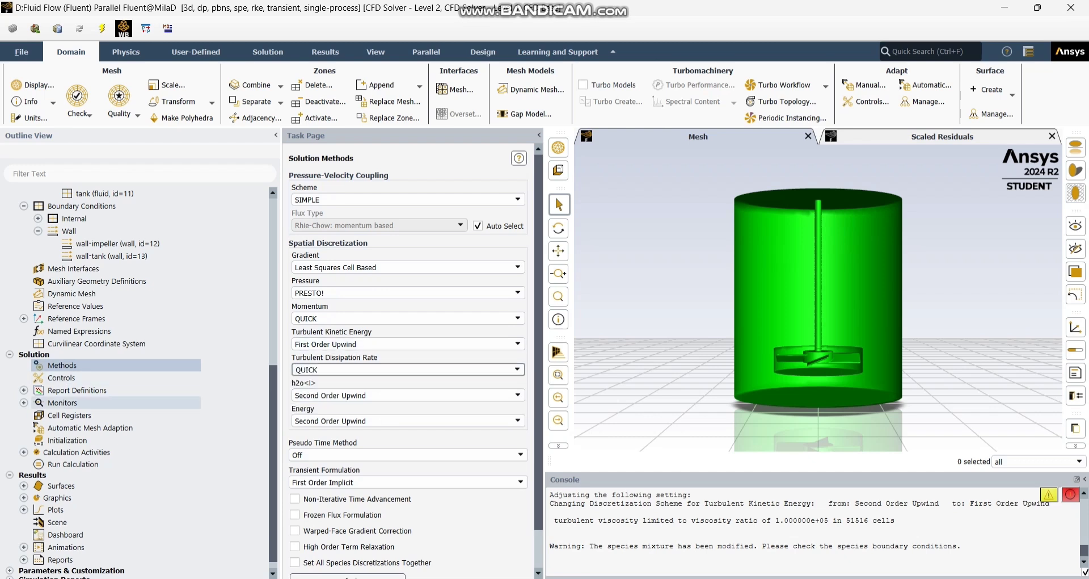
Set the initial h2o<l> value to 0.7 and initialize the solution with Standard Initialization.
scroll(85, 402, "down", 1)
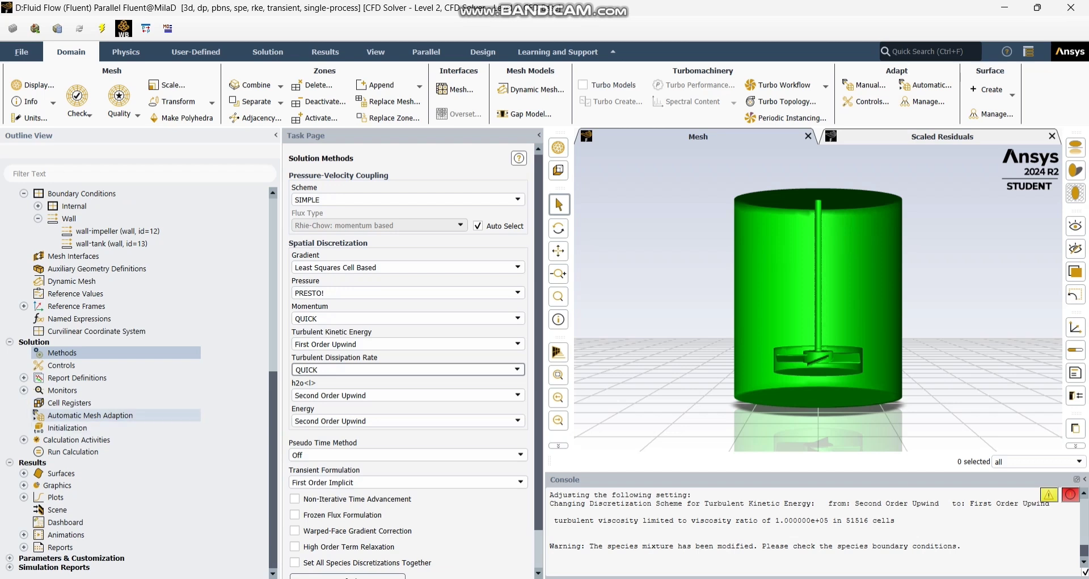
left_click(67, 428)
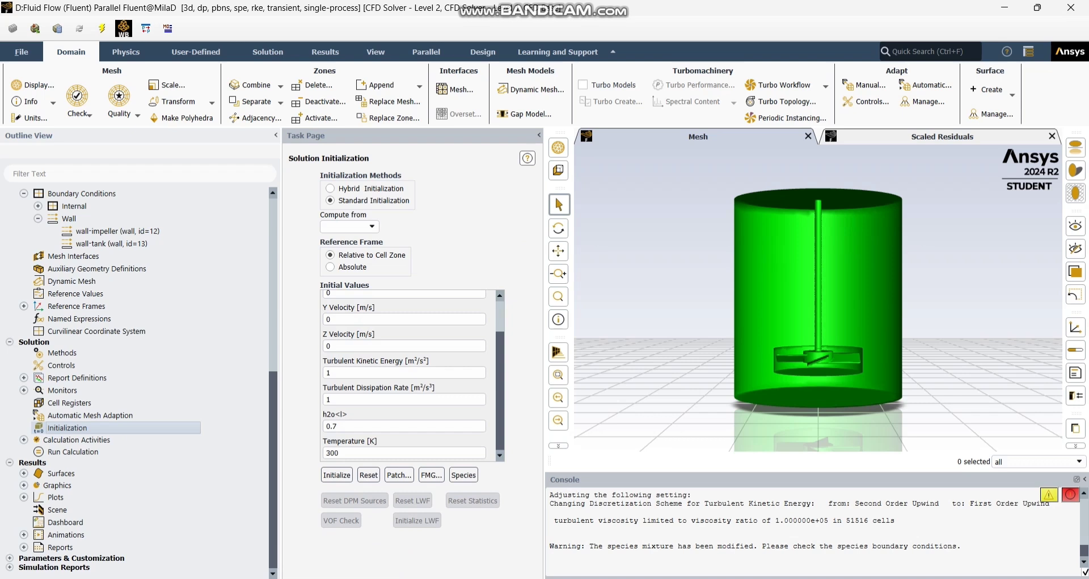
scroll(404, 335, "up", 2)
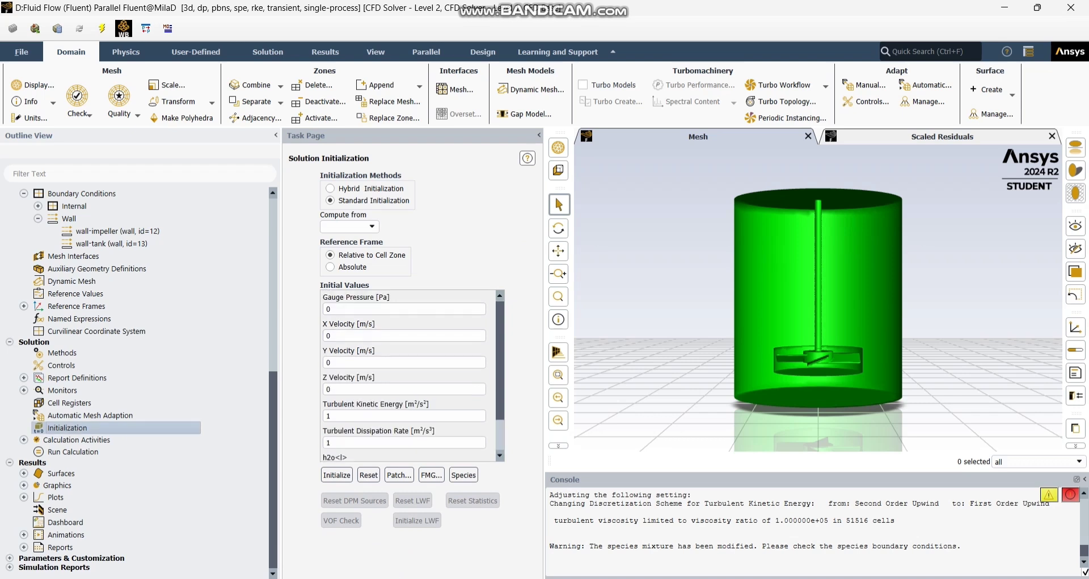
scroll(404, 374, "down", 1)
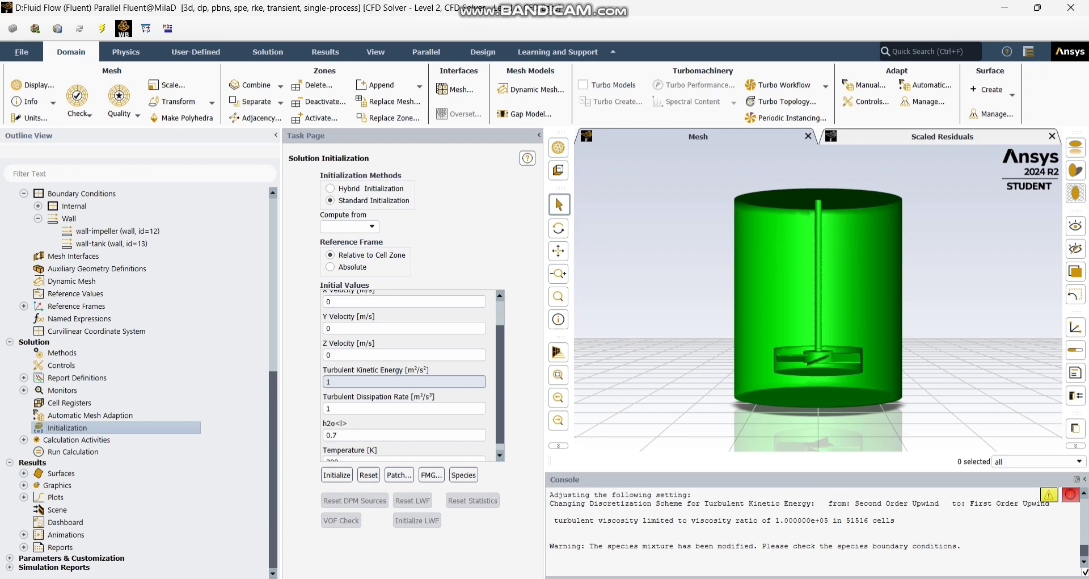
scroll(404, 395, "down", 1)
left_click_drag(340, 426, 326, 425)
key("BackSpace")
type("0")
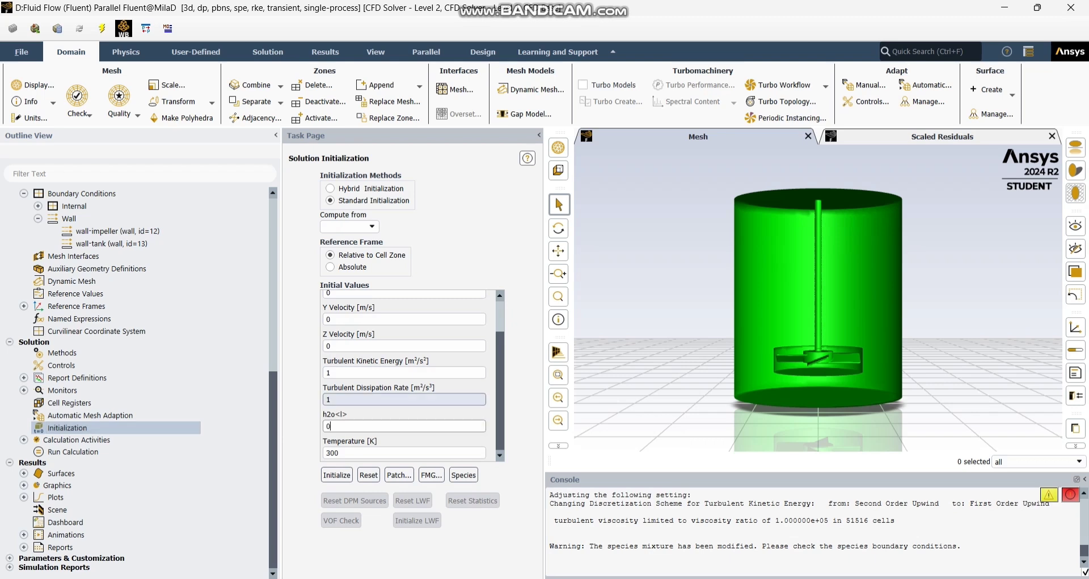
type(".7")
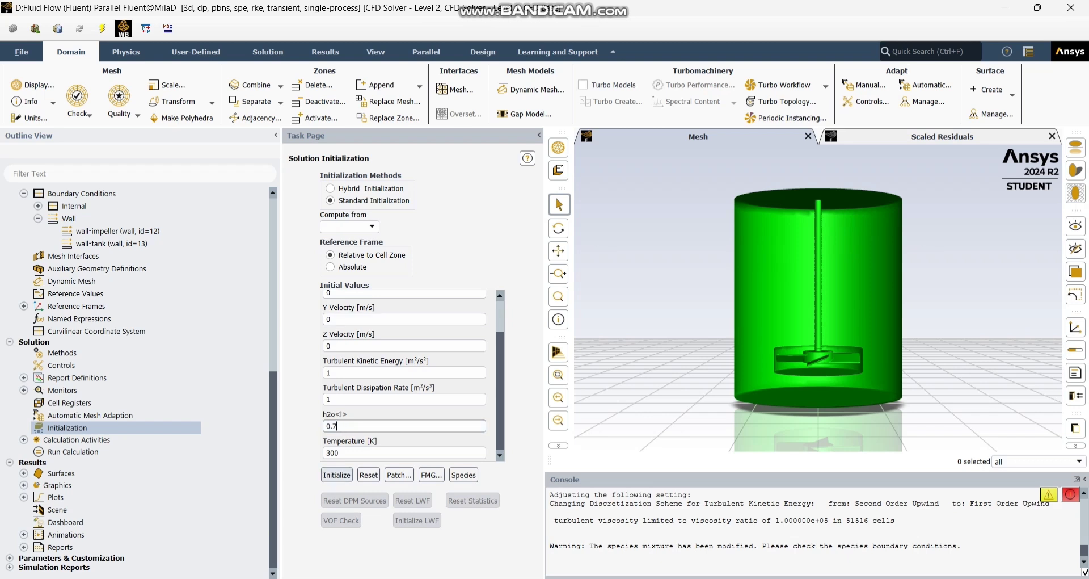
left_click(337, 474)
left_click(589, 317)
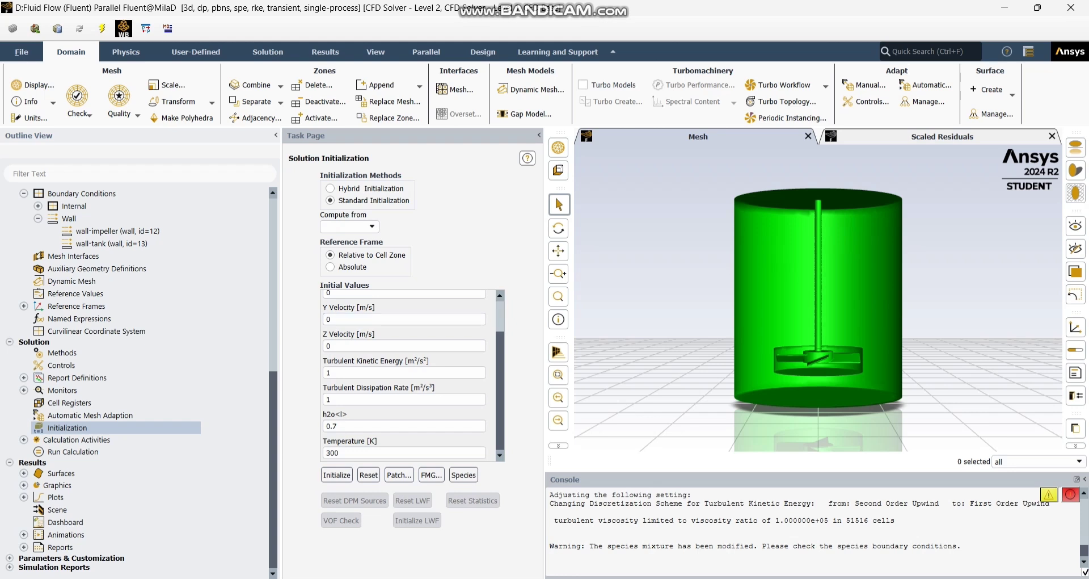
Check the patch settings for h2o<l> in the tank zone and close them without patching.
left_click(398, 475)
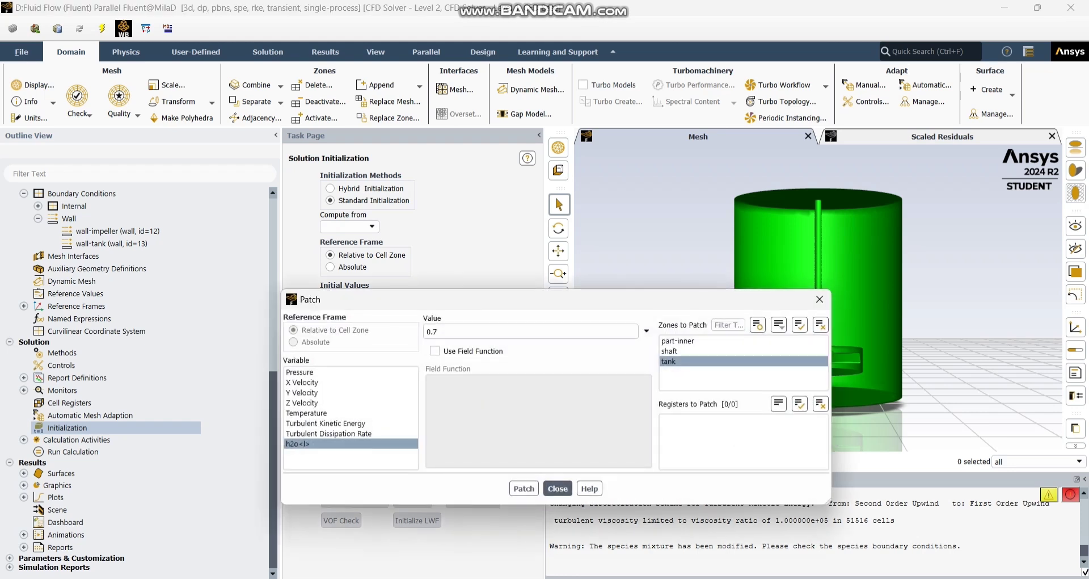
left_click(340, 444)
left_click(820, 299)
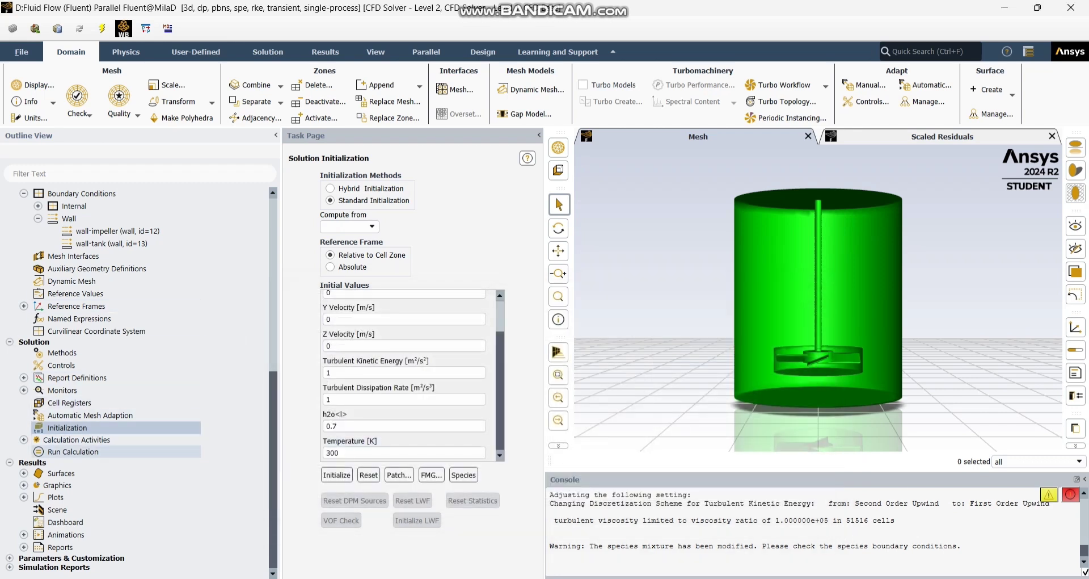
Set the time step size to 0.1 s and run the calculation for 600 time steps.
double_click(74, 452)
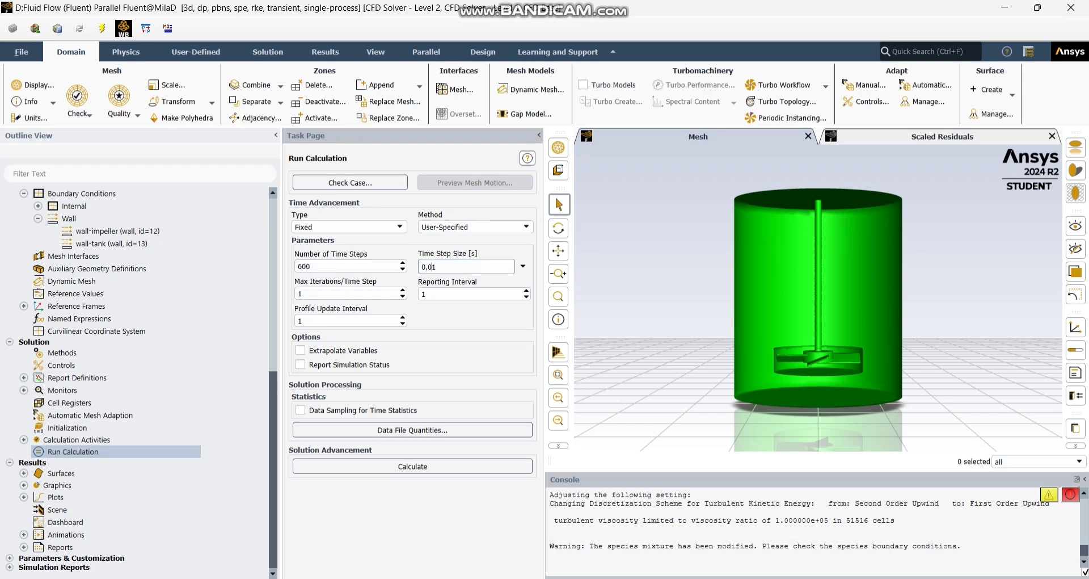
key("BackSpace")
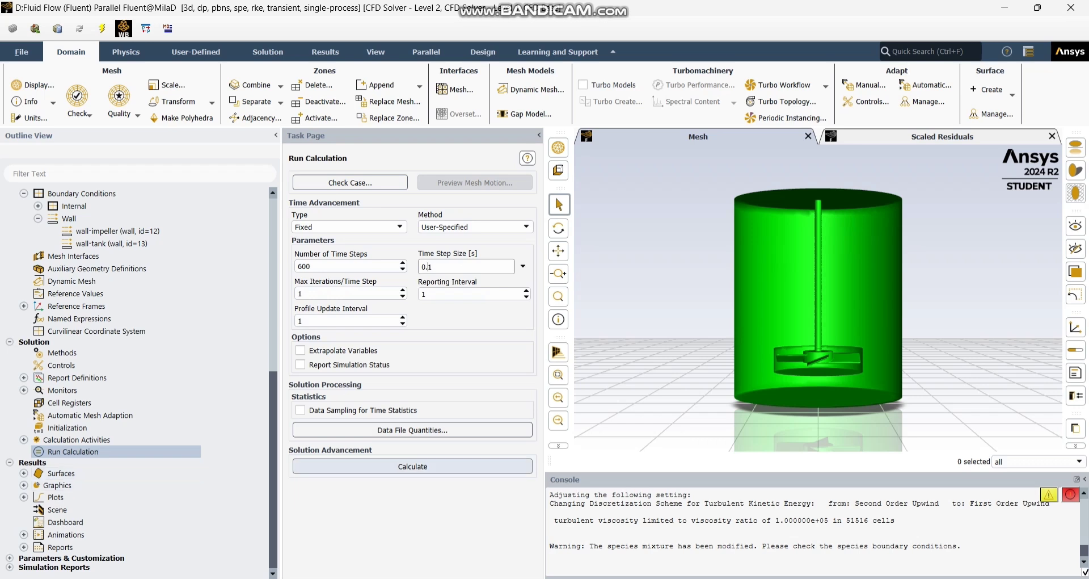
left_click(412, 465)
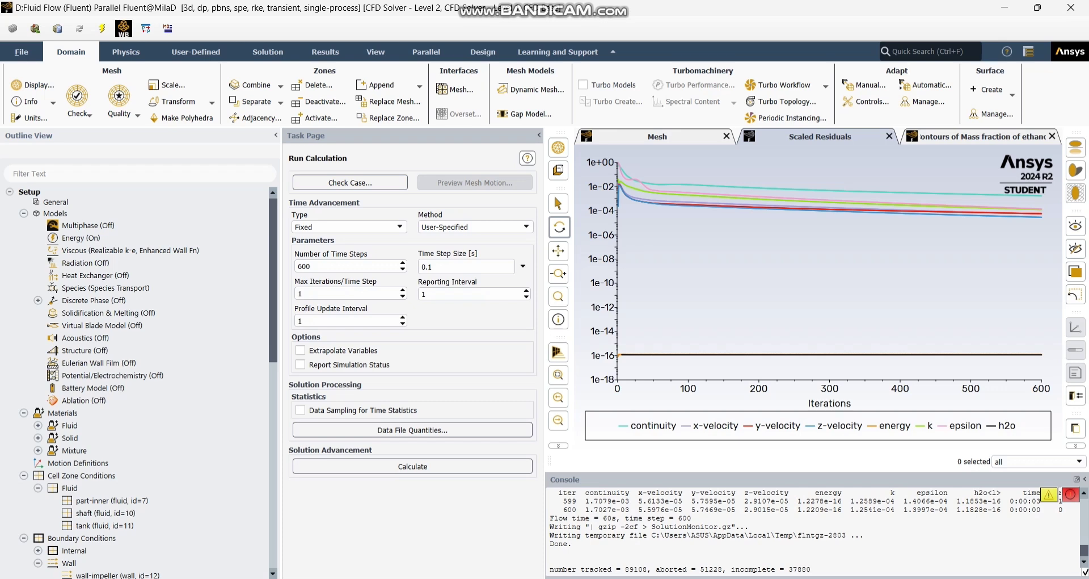
mouse_move(806, 354)
scroll(113, 266, "down", 4)
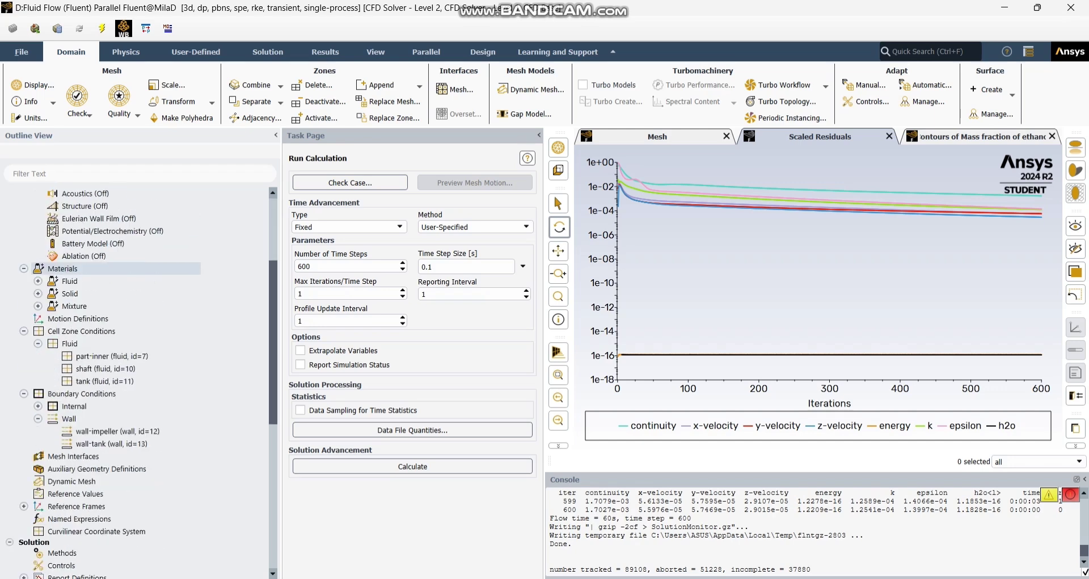
scroll(113, 265, "up", 4)
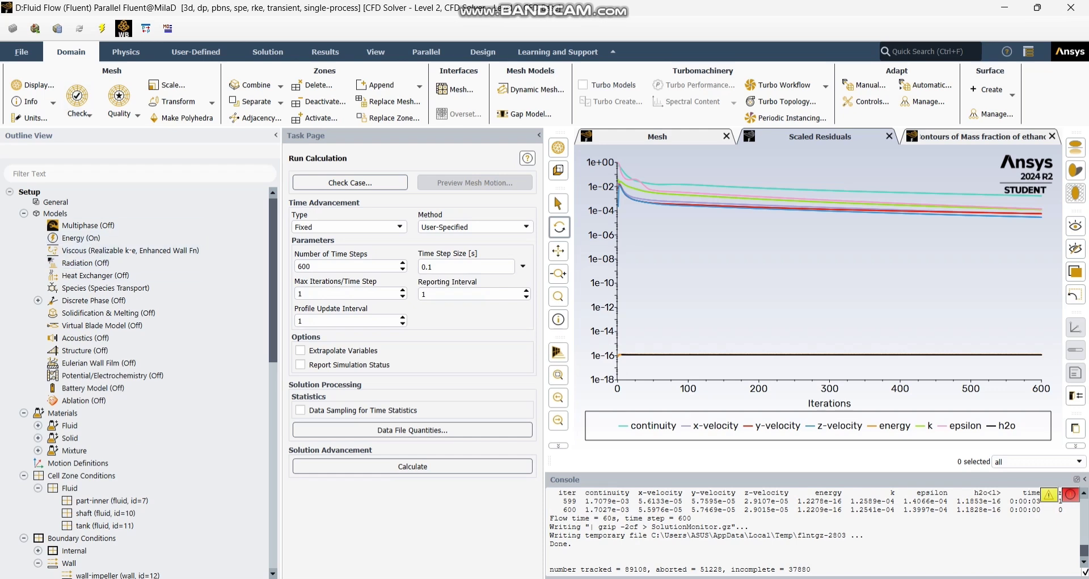
left_click(125, 52)
left_click(196, 52)
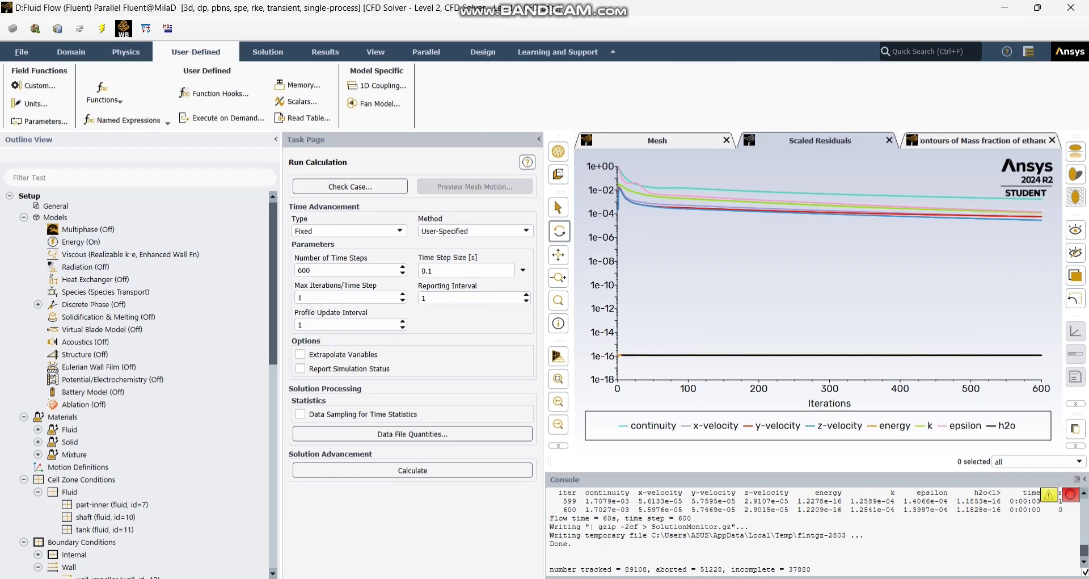
left_click(267, 51)
View the point surface creation settings and close them without creating a point.
left_click(325, 52)
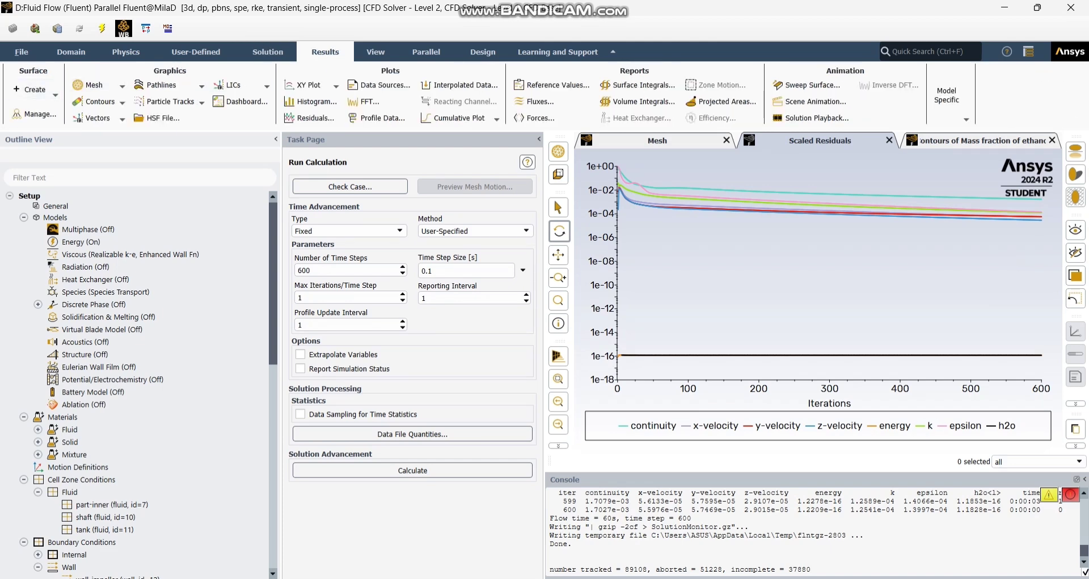
left_click(34, 89)
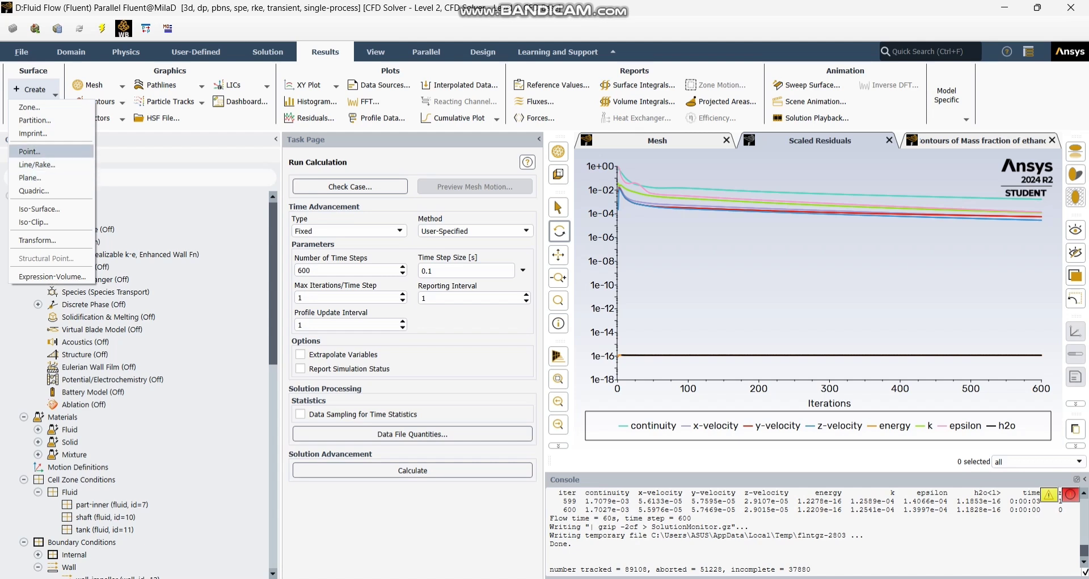
left_click(34, 151)
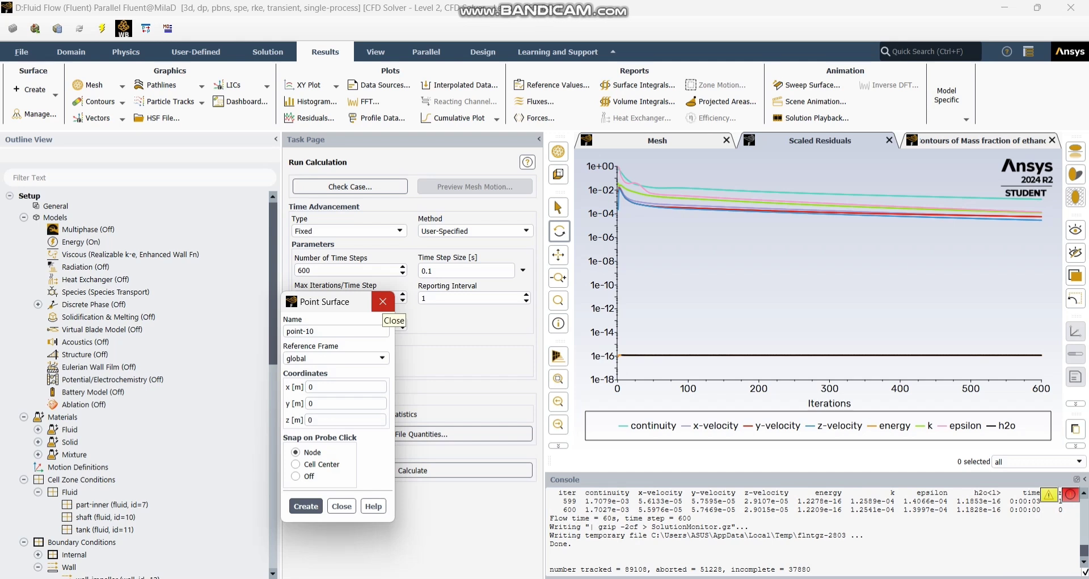
left_click(384, 301)
View the plane surface creation methods, keep YZ Plane, and close the settings without creating a plane.
left_click(33, 89)
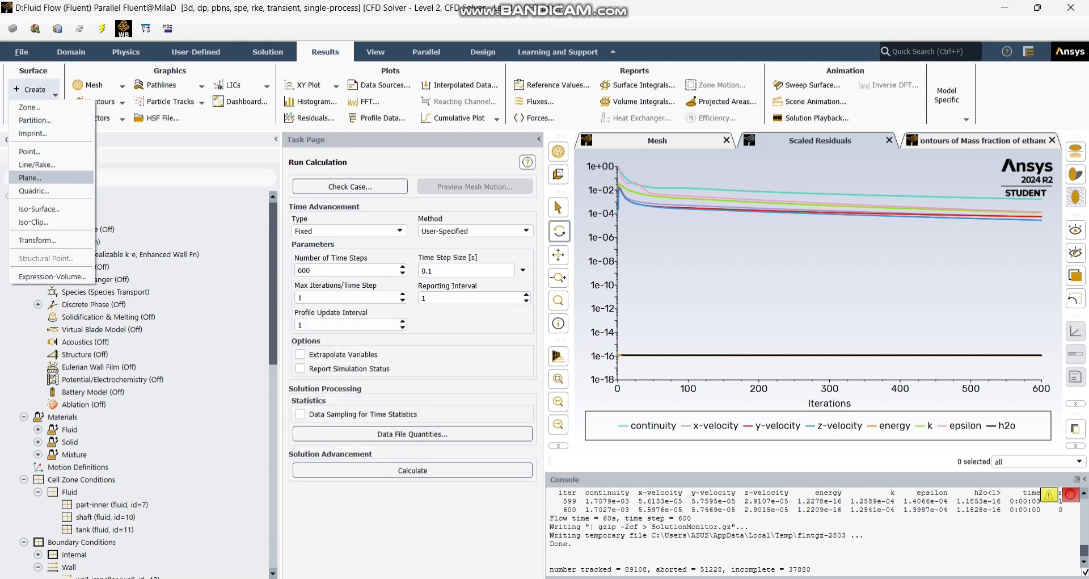
left_click(31, 178)
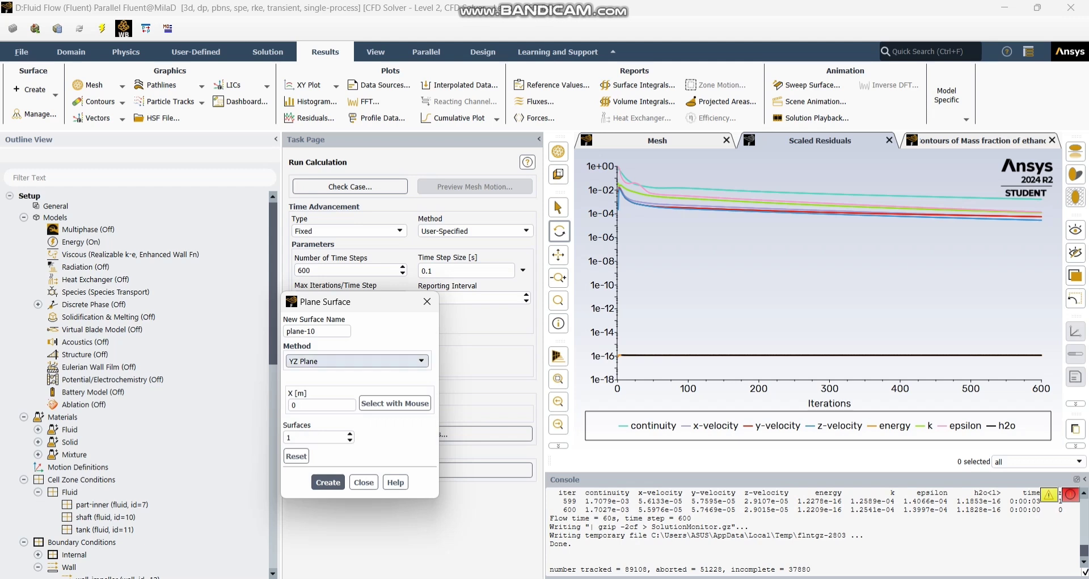
left_click(357, 361)
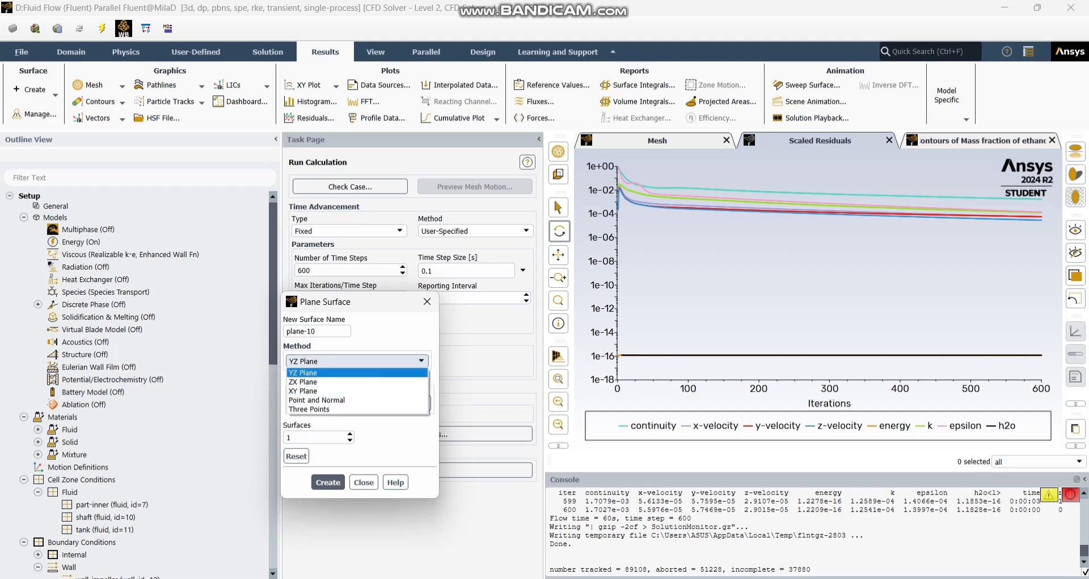
left_click(329, 373)
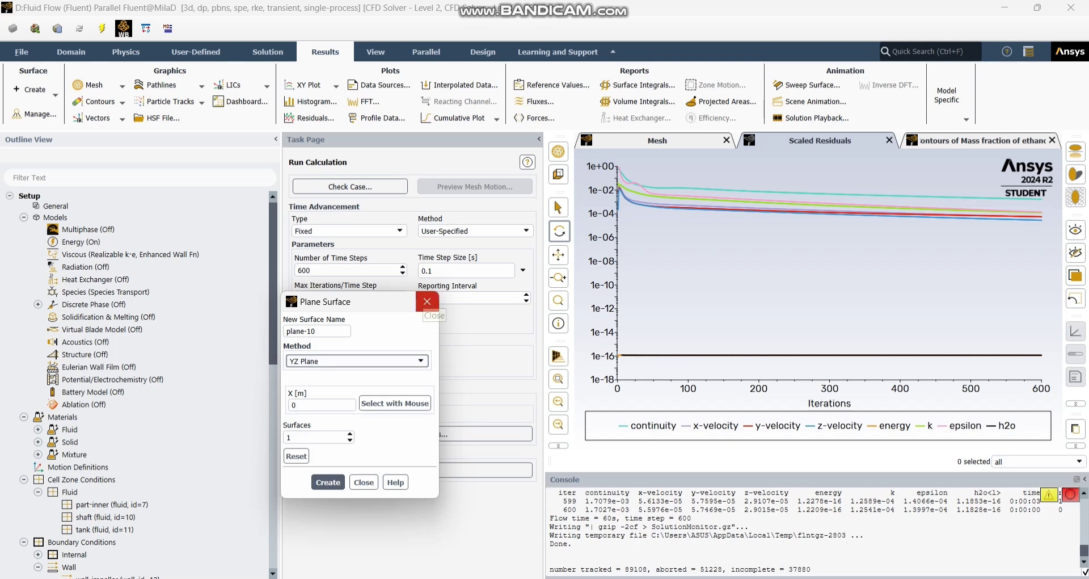
left_click(428, 301)
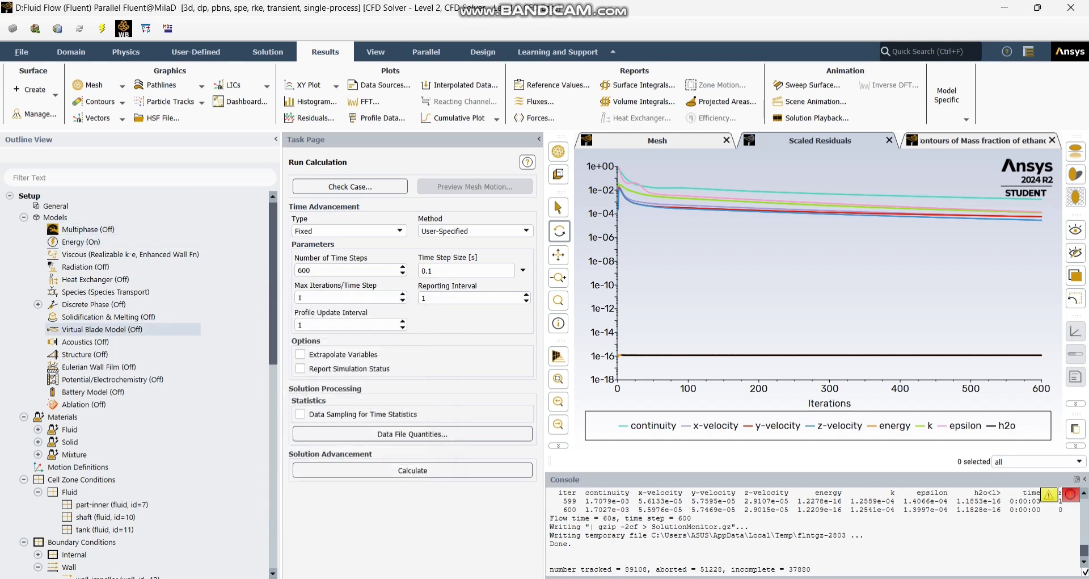
Open the volume integrals report and choose Volume Integral as the report type.
scroll(113, 329, "down", 4)
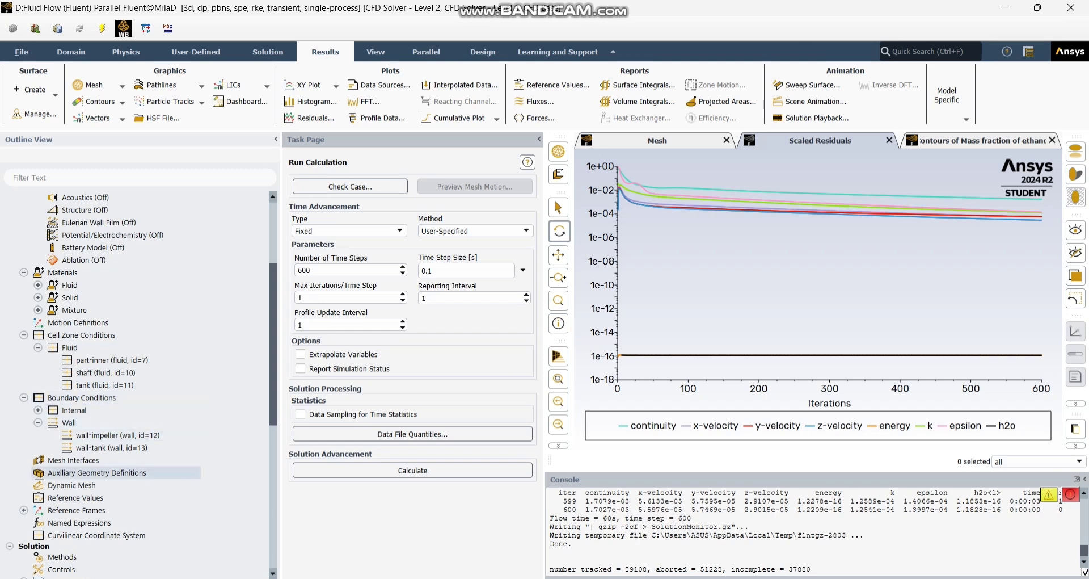
scroll(113, 470, "down", 3)
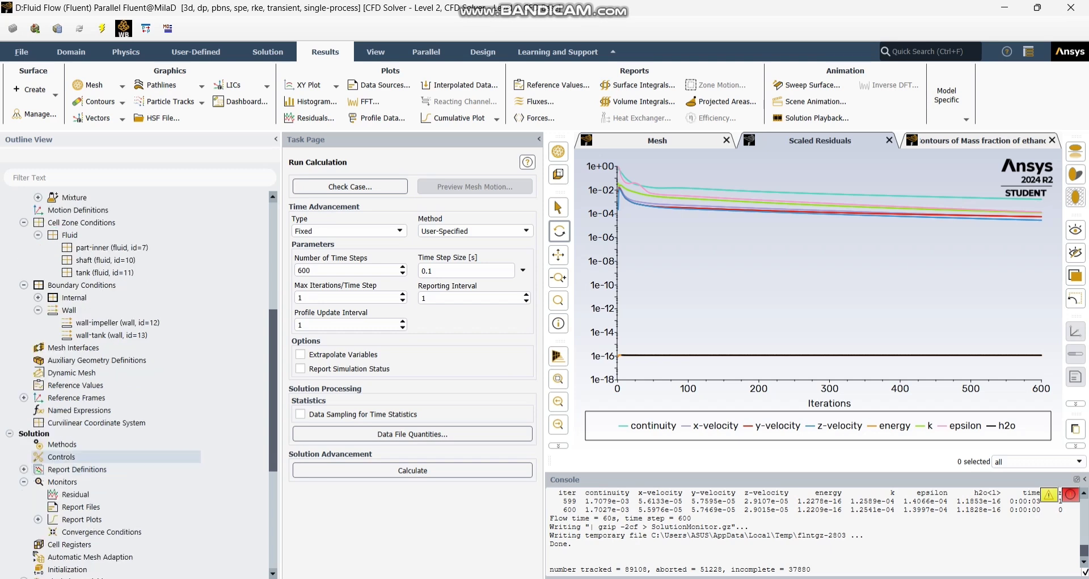
scroll(113, 456, "down", 1)
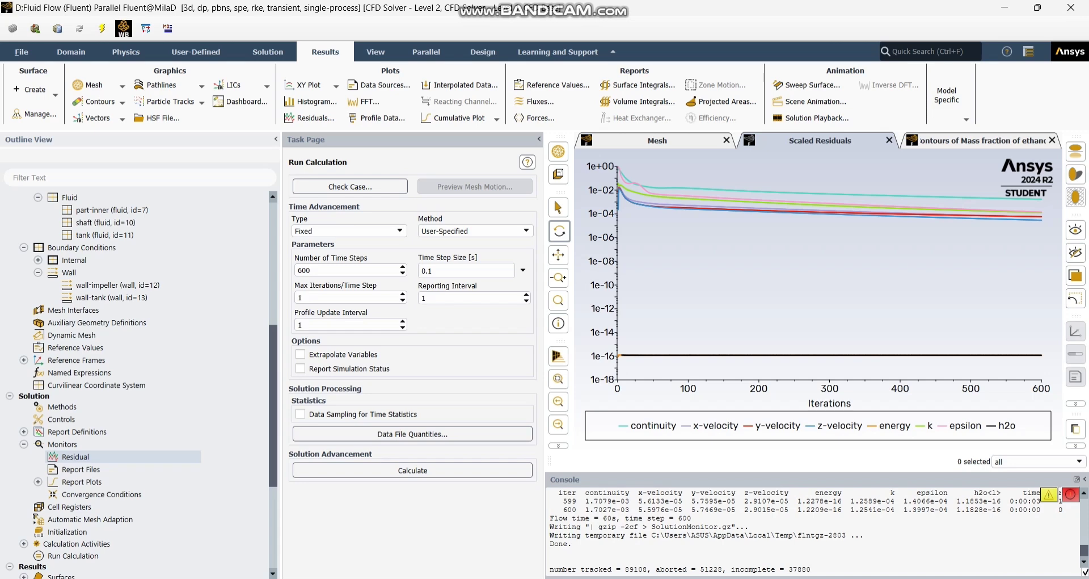
scroll(113, 451, "down", 1)
scroll(113, 448, "down", 3)
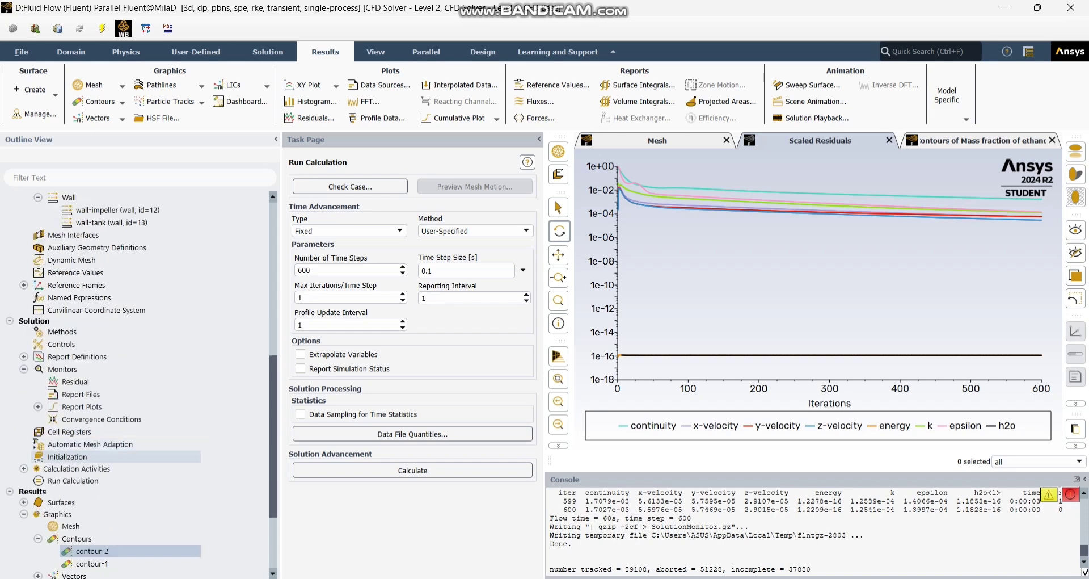
scroll(114, 459, "down", 2)
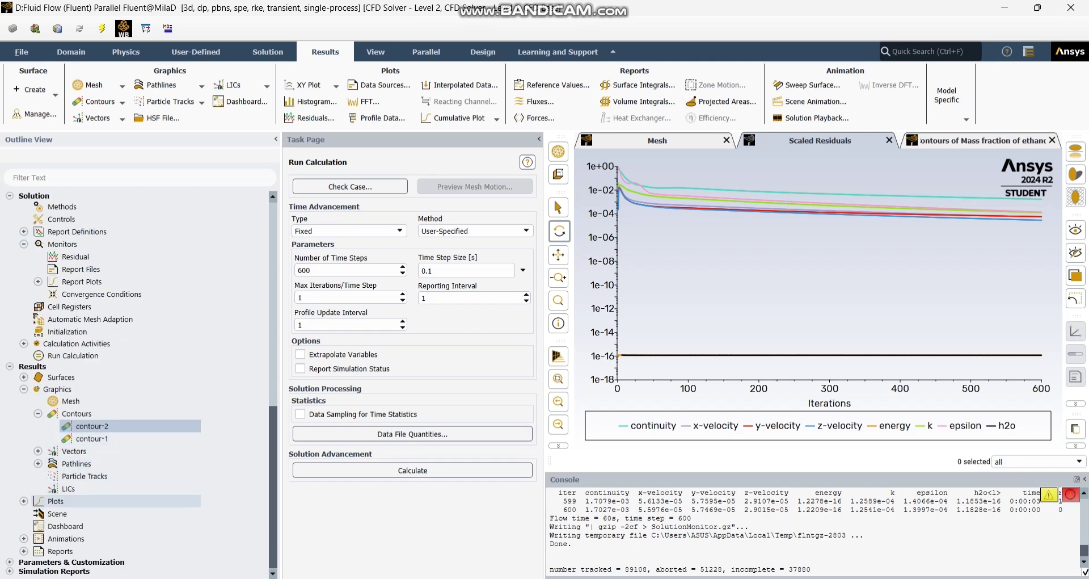
left_click(24, 550)
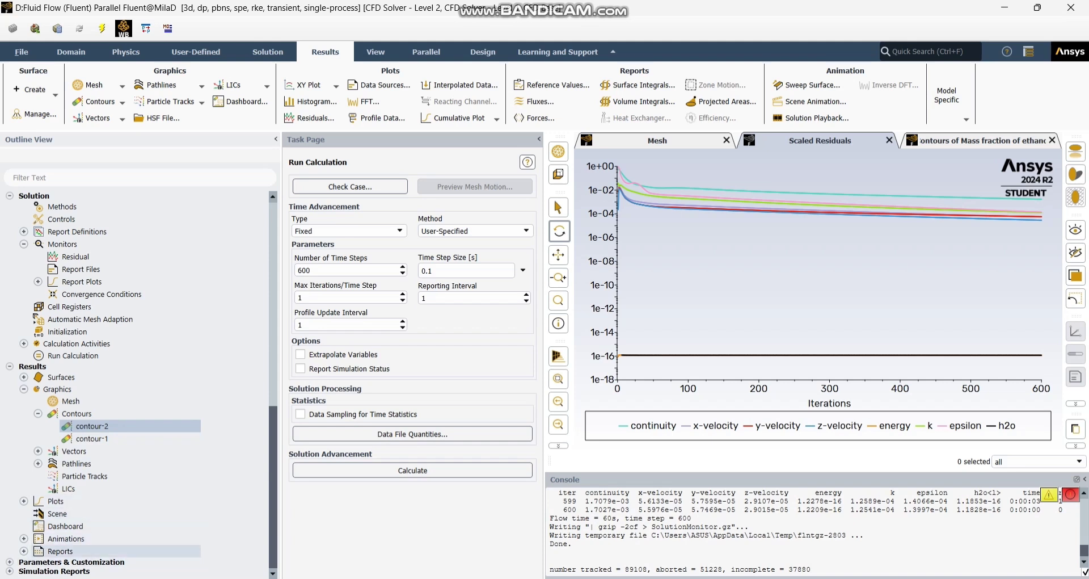
scroll(113, 551, "down", 2)
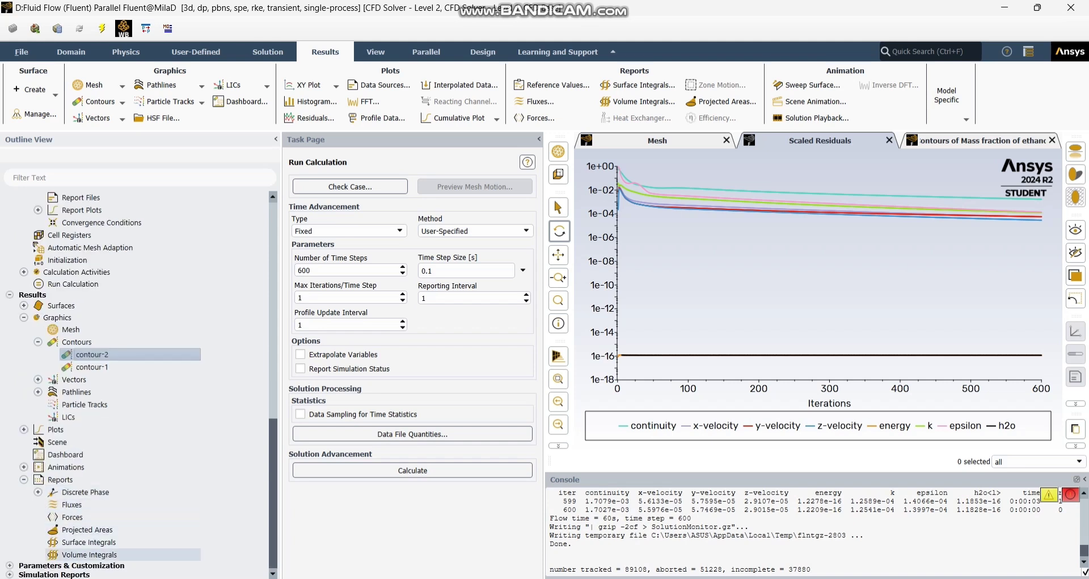
left_click(102, 554)
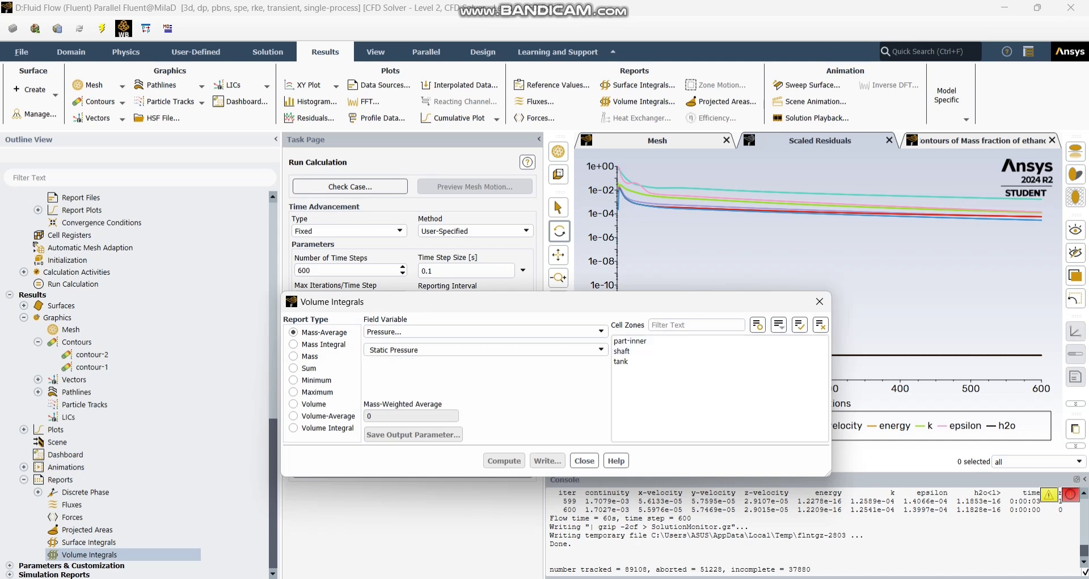
left_click(318, 428)
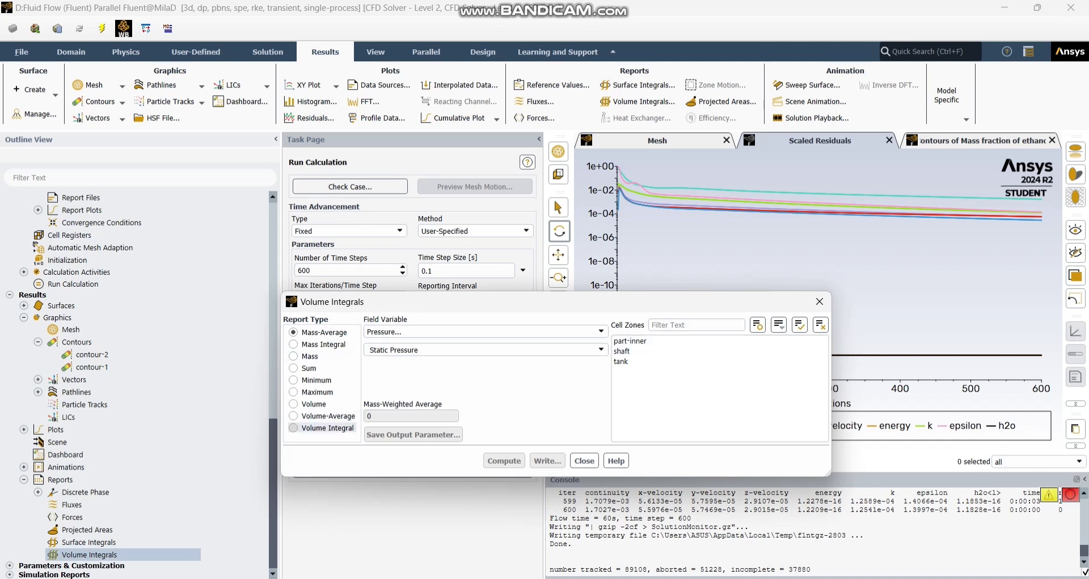
Set the report's field variable to Species, with Mass fraction of ethanol as the quantity.
left_click(483, 331)
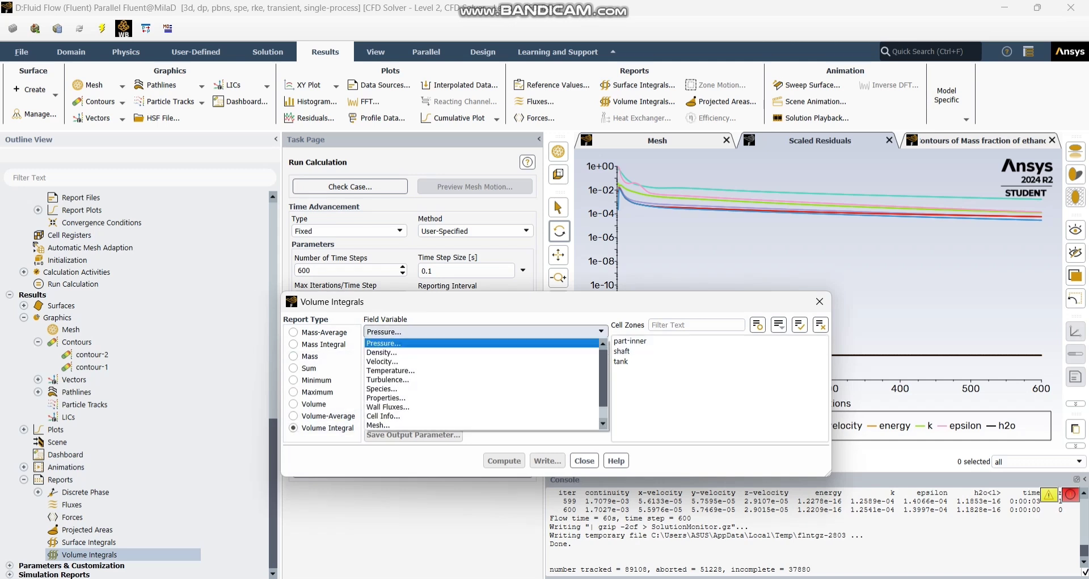
left_click(391, 388)
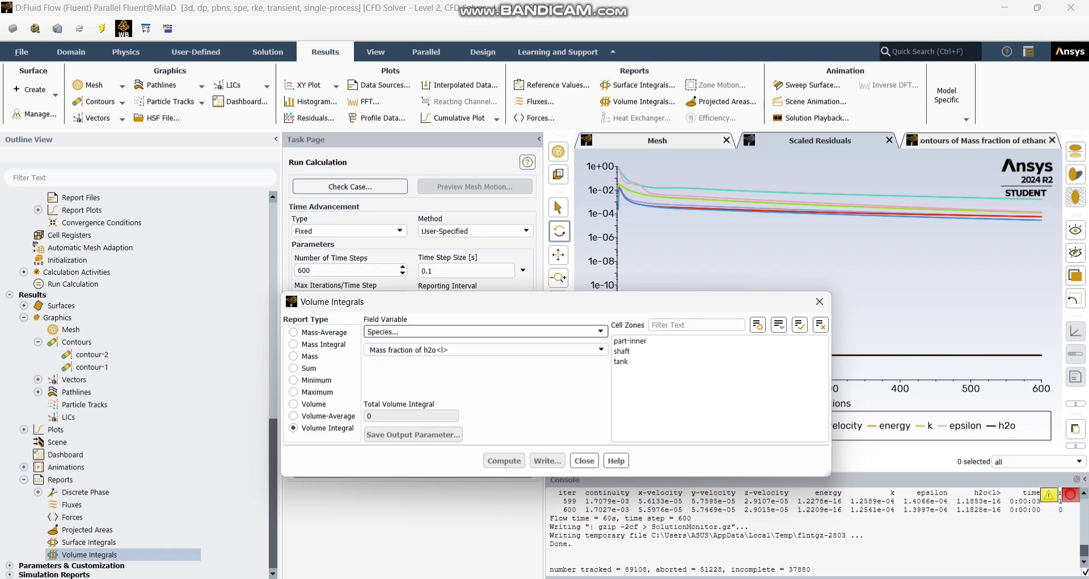
left_click(482, 349)
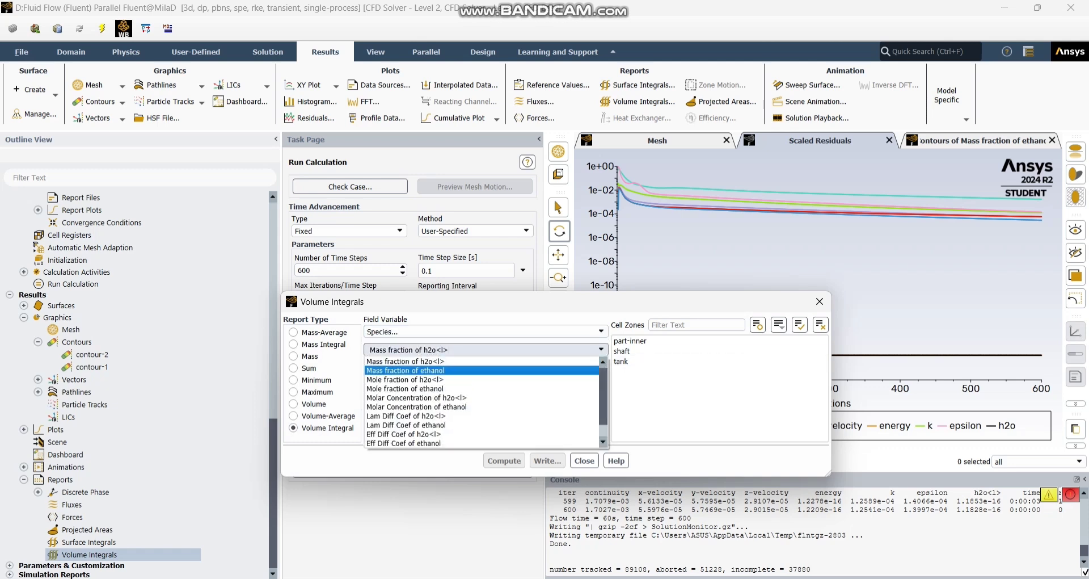
left_click(405, 369)
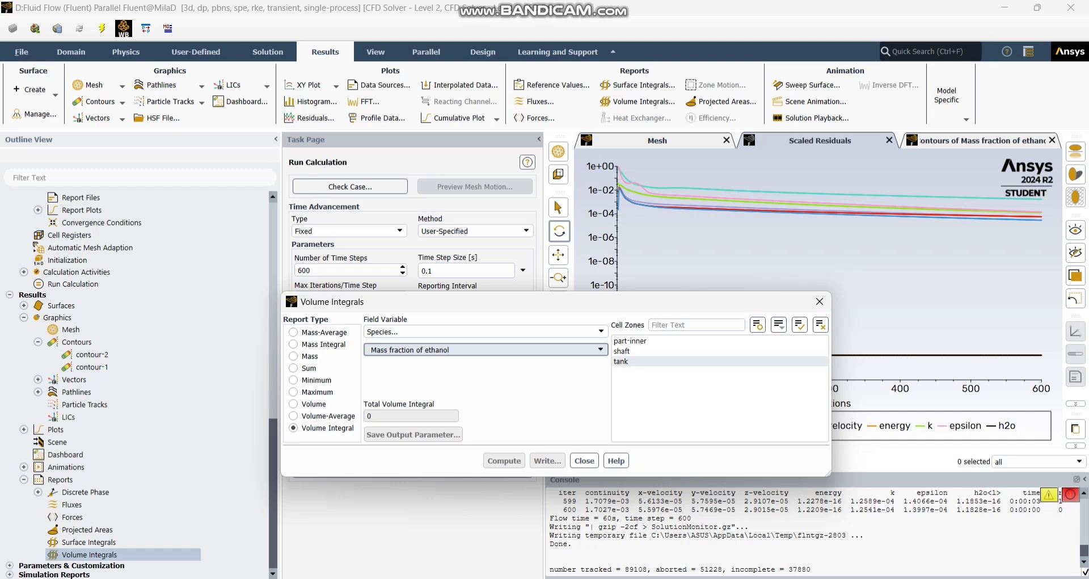
Compute the ethanol mass fraction integral over the part-inner, shaft and tank zones, and close the report.
left_click(635, 361)
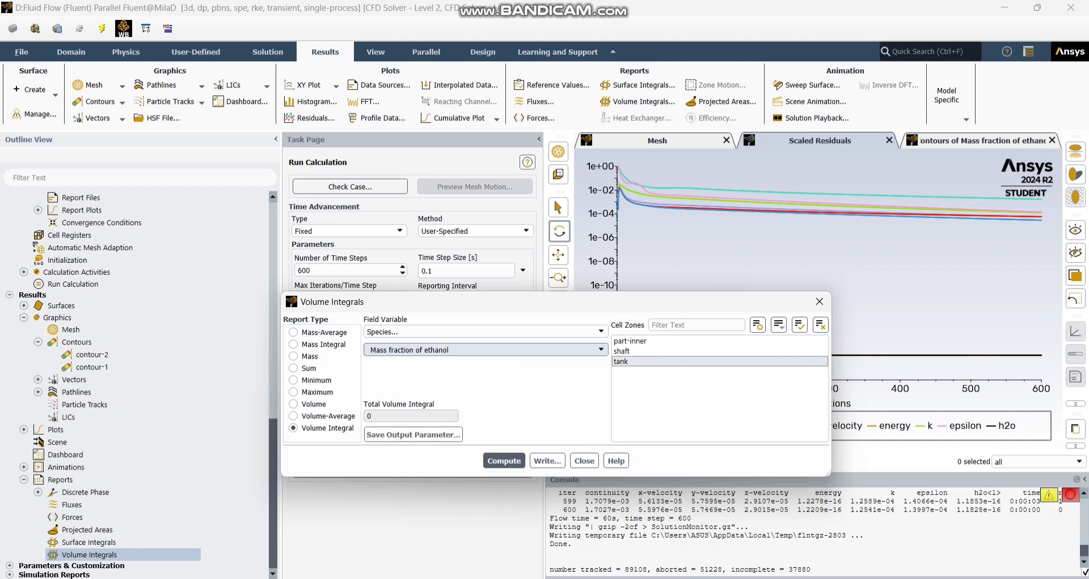
left_click(635, 351)
left_click(635, 341)
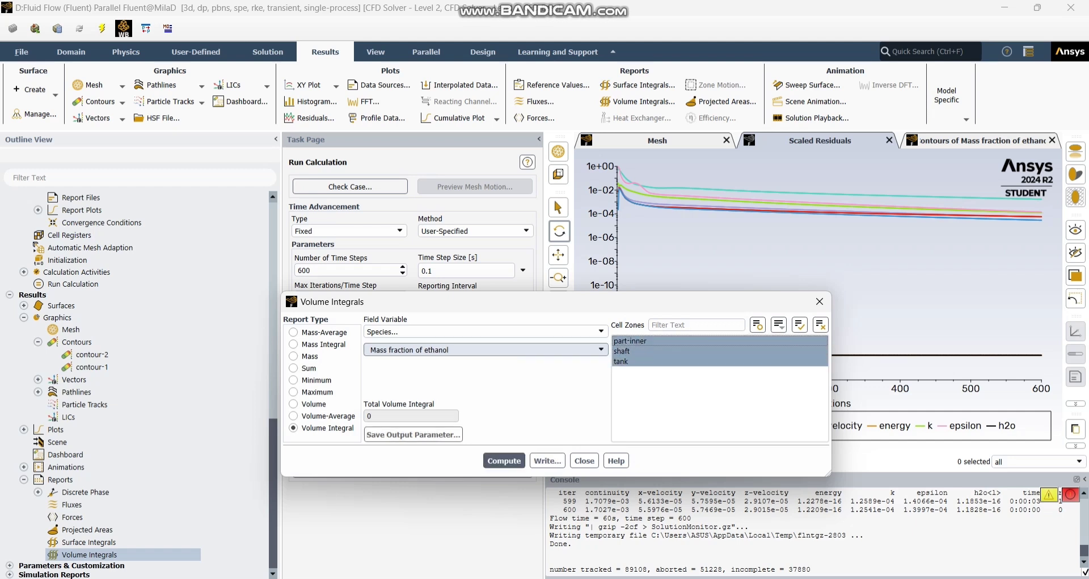
left_click(503, 460)
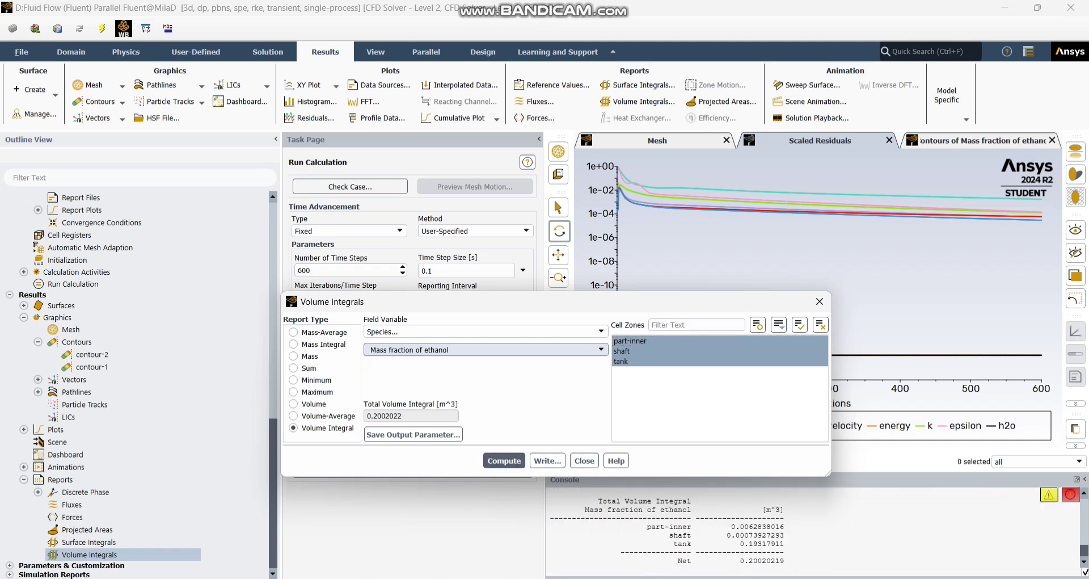
left_click_drag(482, 301, 289, 170)
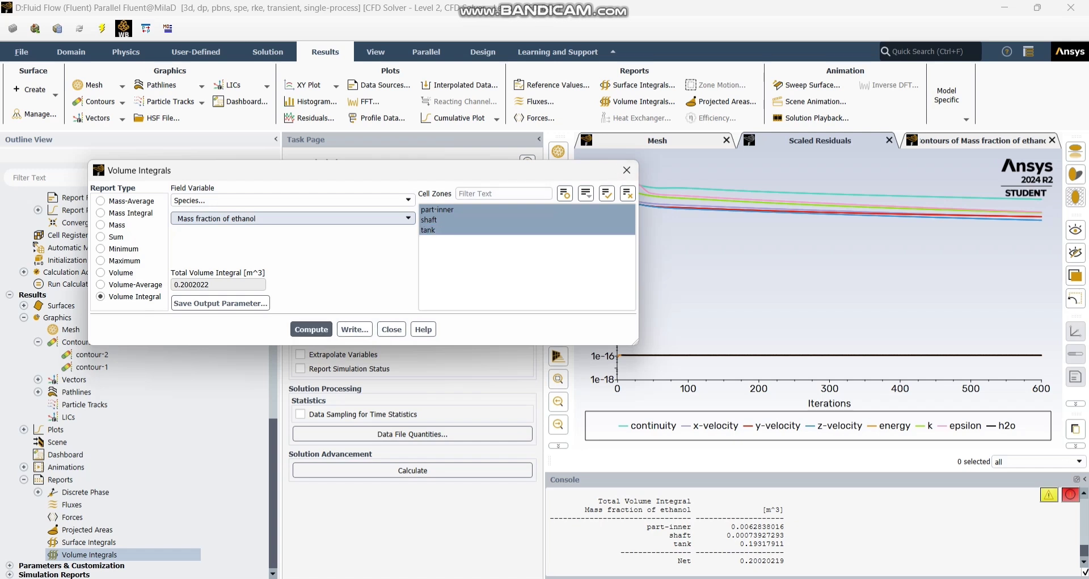
left_click(626, 170)
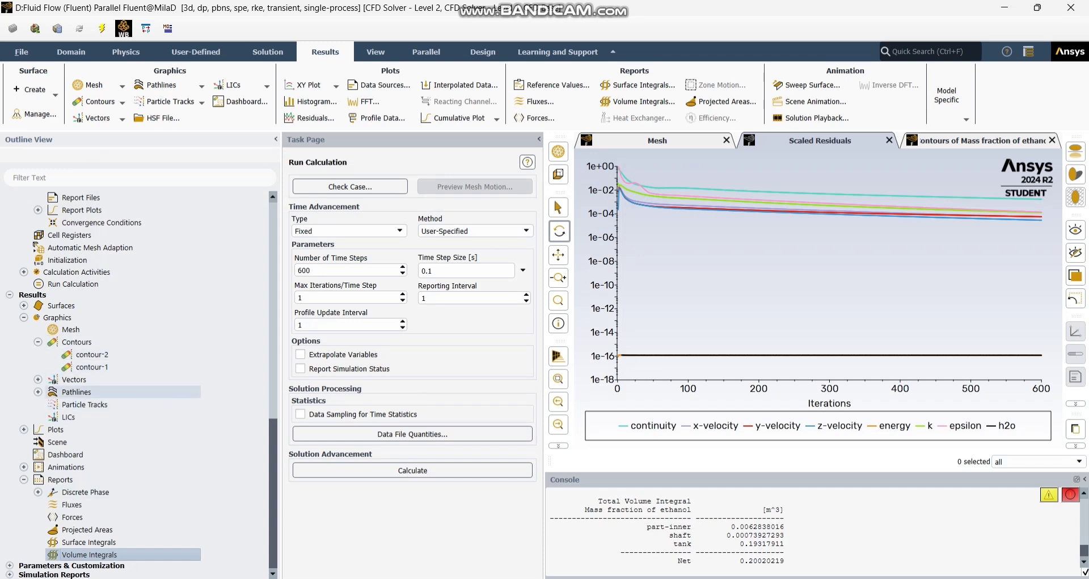
Change contour-2 to the Turbulence variable Turbulent Kinetic Energy (k) and display it on the selected surfaces.
left_click(38, 391)
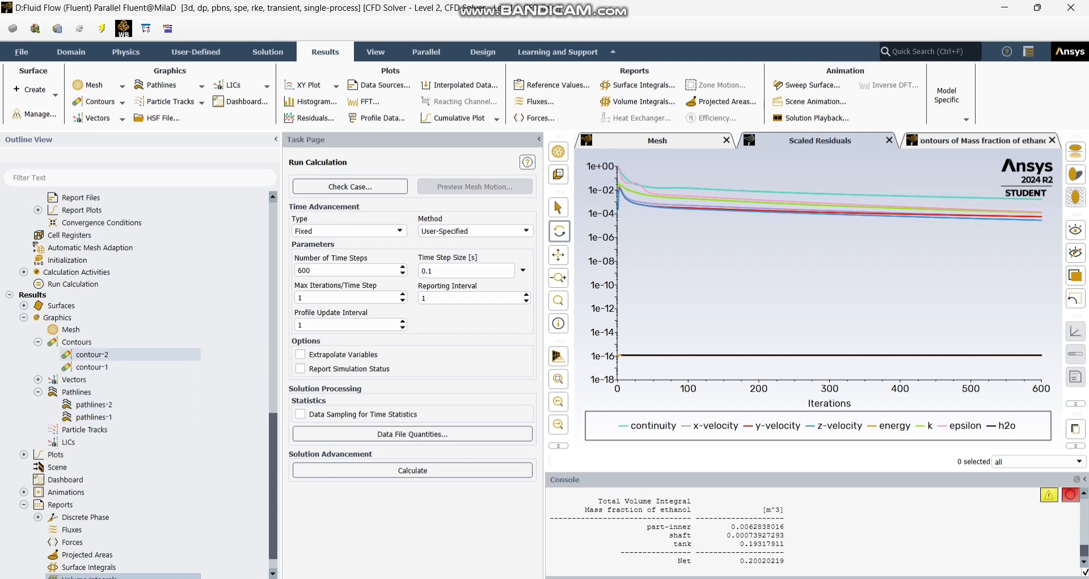
double_click(91, 354)
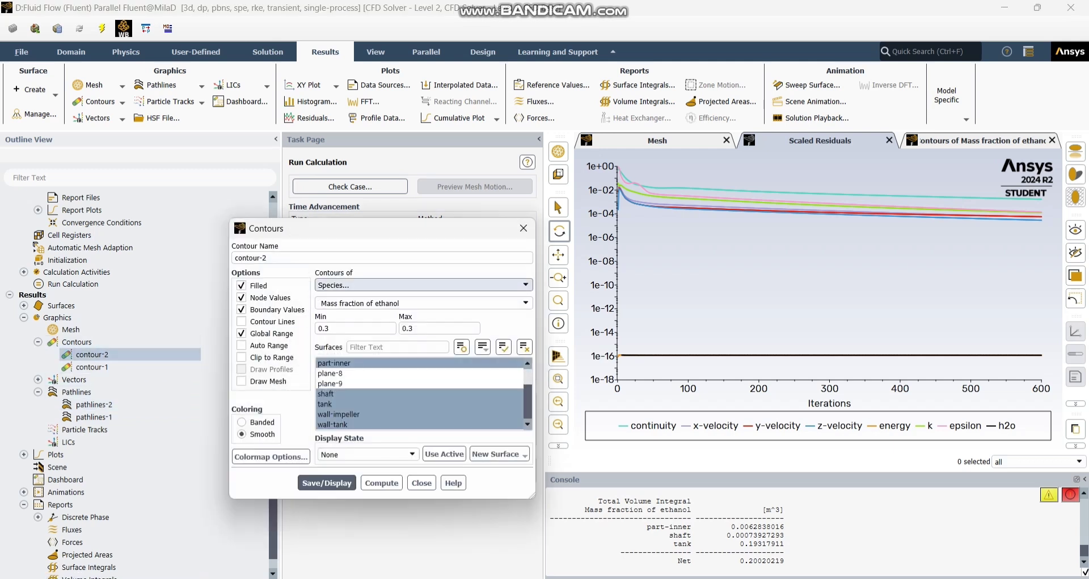
left_click(424, 285)
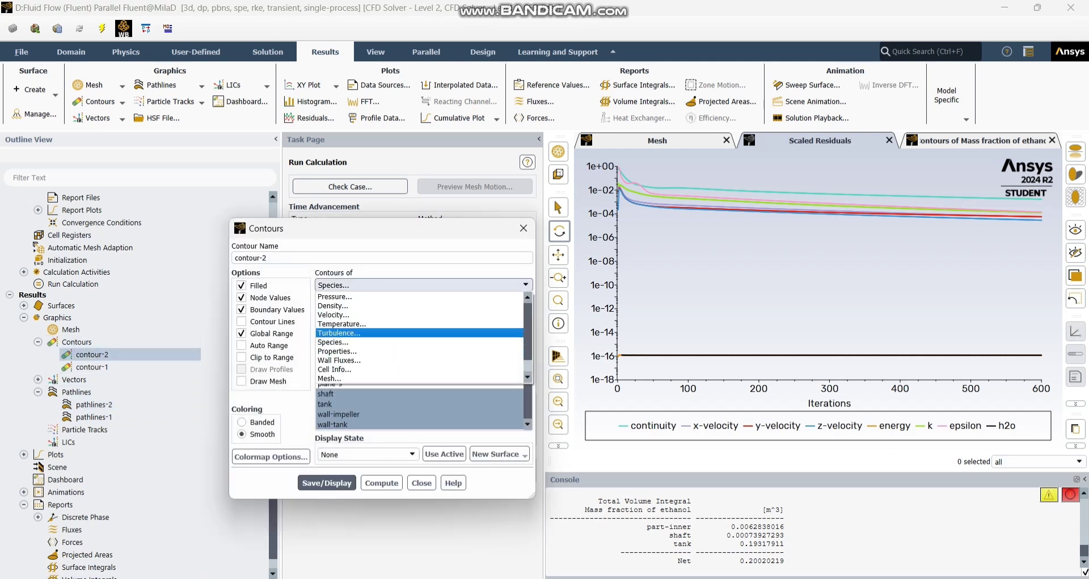
left_click(340, 332)
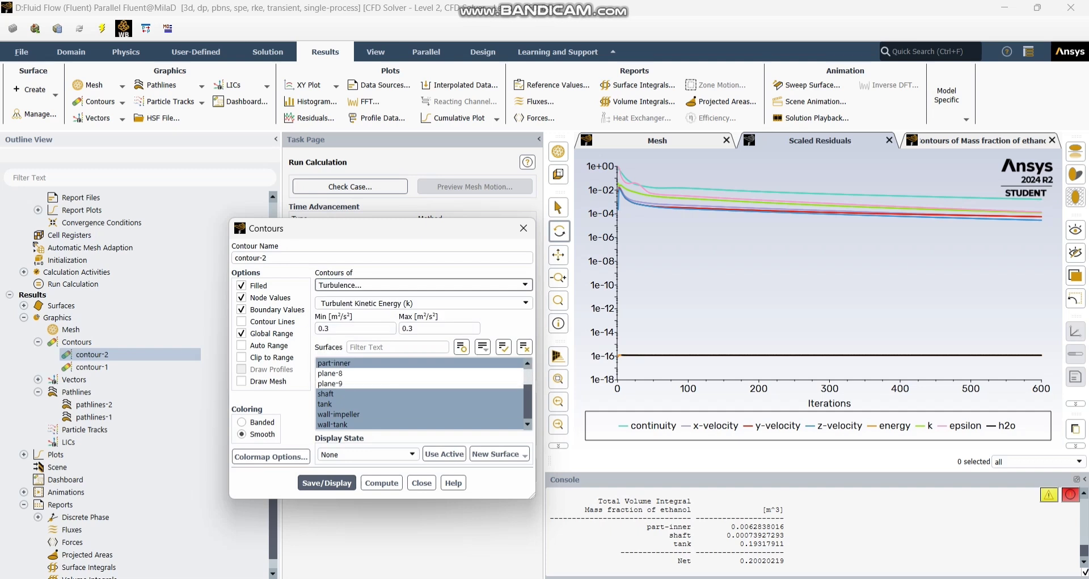
left_click(326, 482)
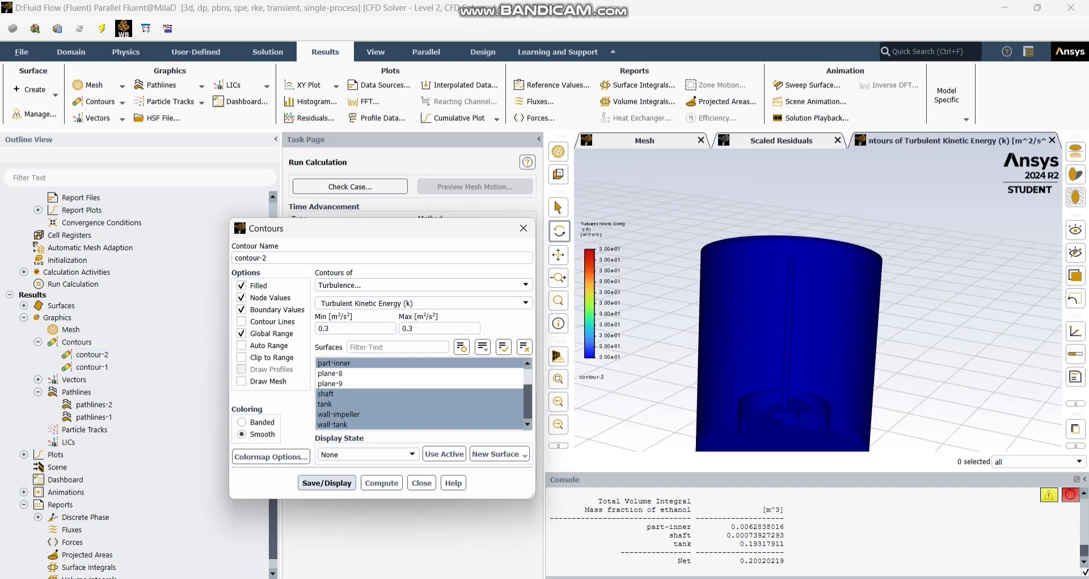
Compute the turbulent kinetic energy range for contour-2, redisplay the contour, and close its settings.
left_click(381, 482)
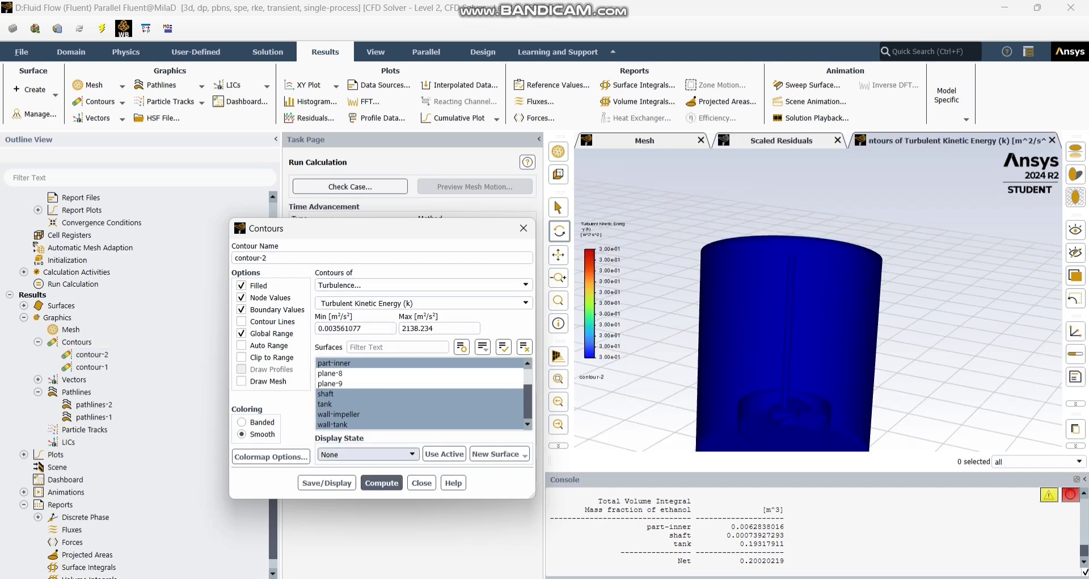
left_click(326, 482)
scroll(832, 334, "down", 5)
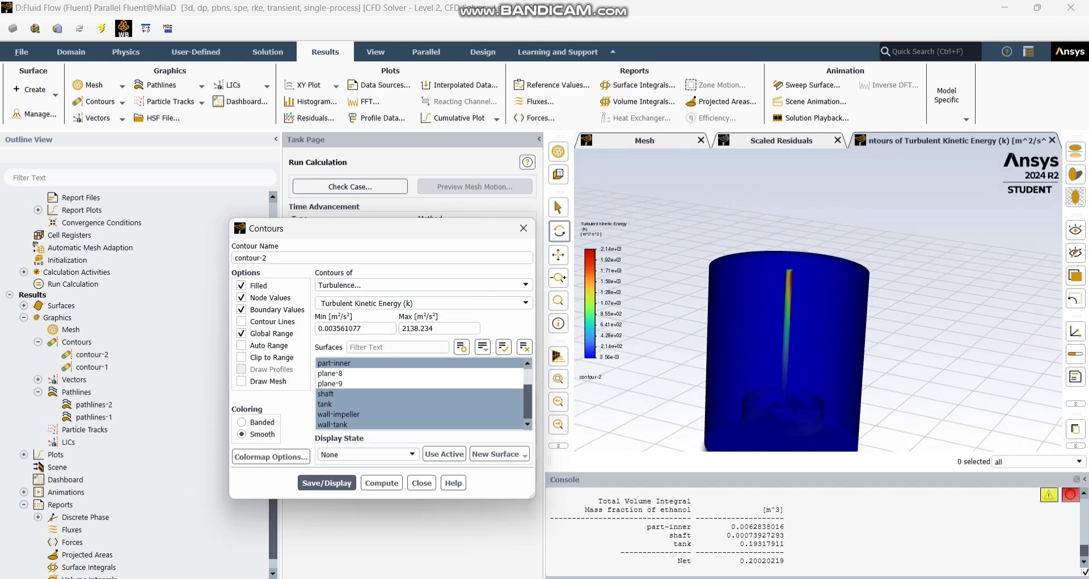
mouse_move(832, 334)
left_mouse_down()
mouse_move(810, 342)
mouse_move(823, 334)
left_mouse_up()
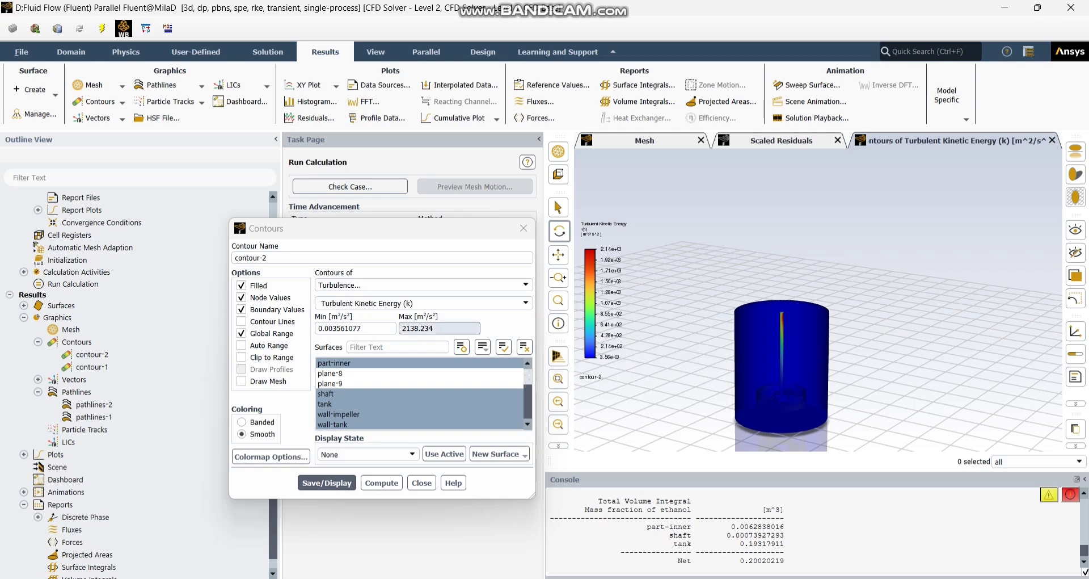
left_click(524, 228)
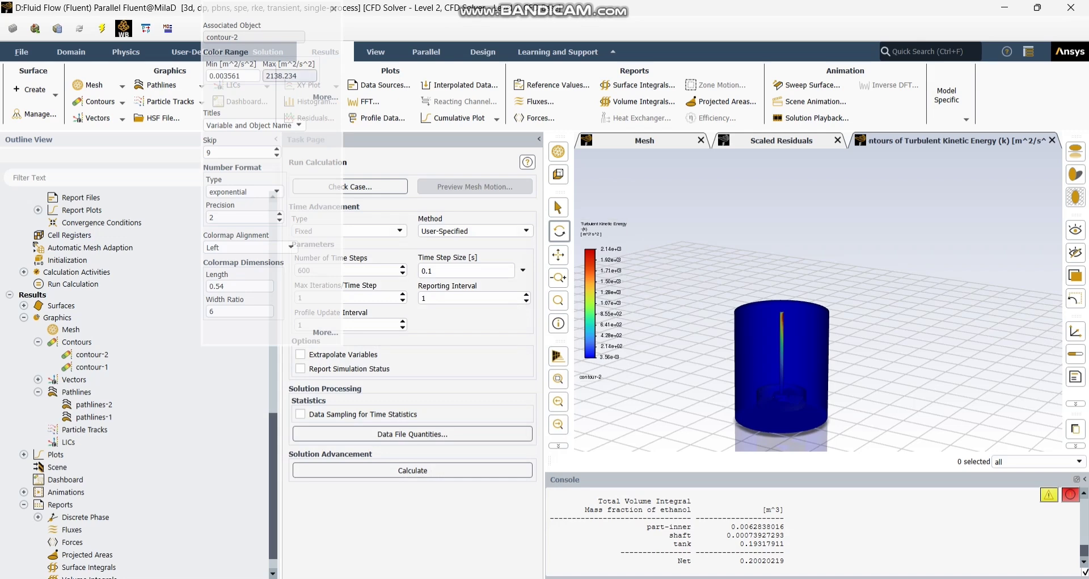
Set the maximum of contour-2's displayed color range to 100.234.
left_click_drag(265, 76, 285, 76)
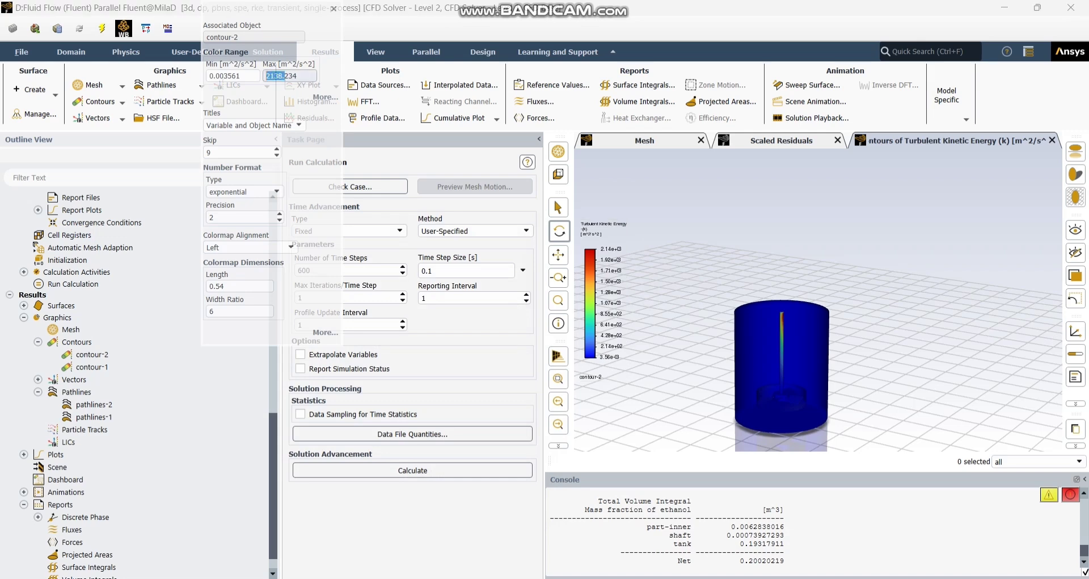
type("100.")
key("Return")
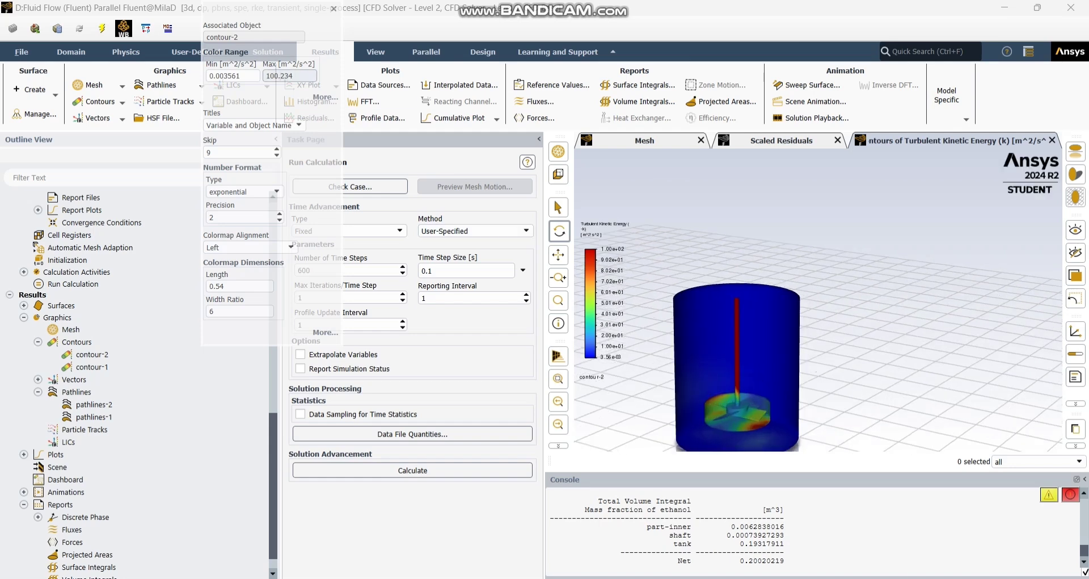
Reduce the maximum of contour-2's displayed color range to 10.234.
double_click(273, 75)
type("10")
key("Return")
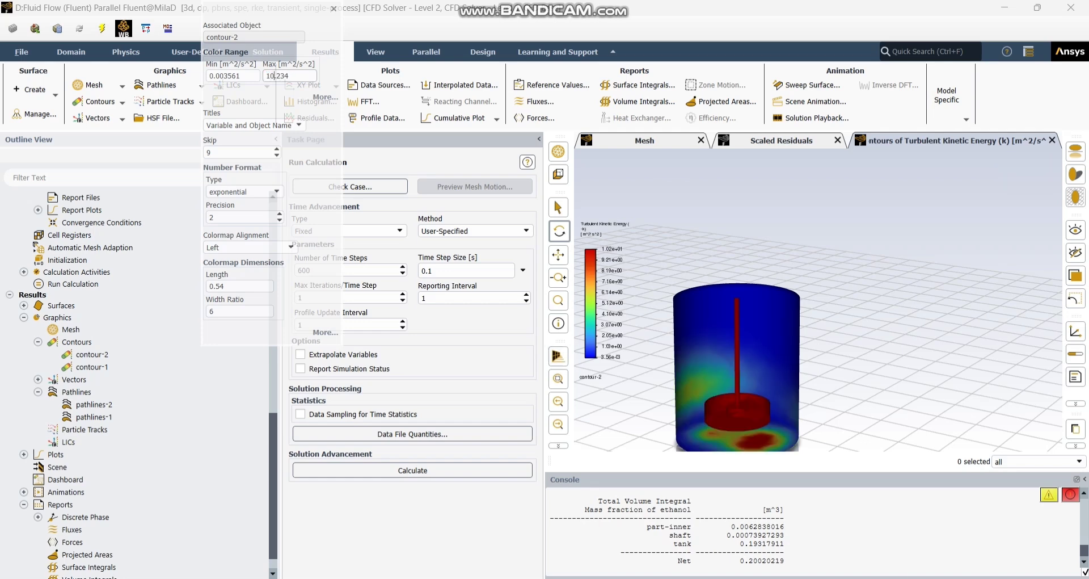
Examine the turbulent kinetic energy contours around the impeller, shaft and bottom of the tank.
scroll(737, 408, "up", 2)
scroll(817, 405, "down", 4)
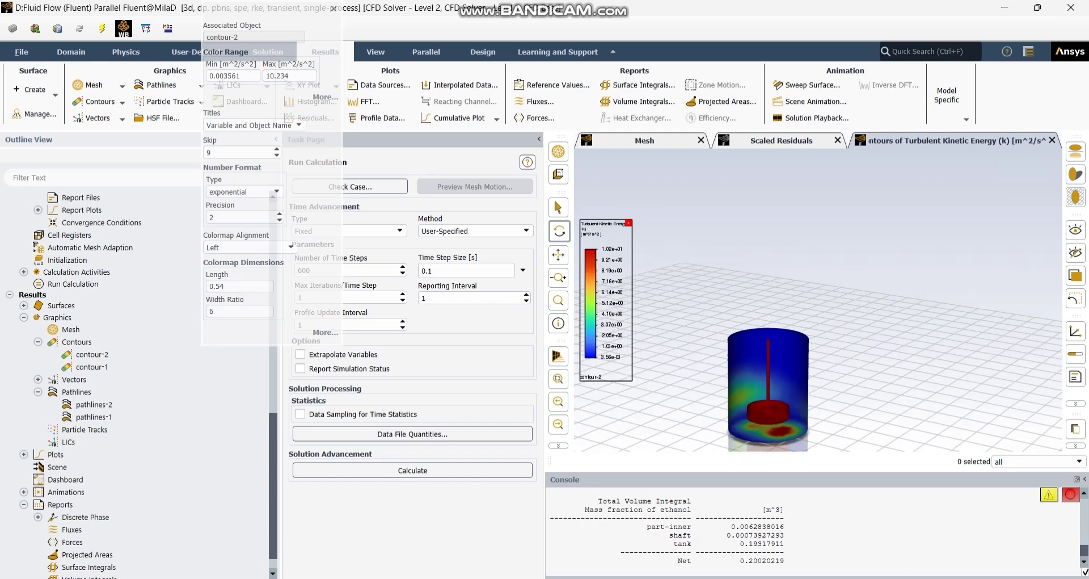
left_click(558, 255)
left_click_drag(763, 352, 782, 279)
scroll(782, 279, "up", 2)
scroll(789, 346, "up", 3)
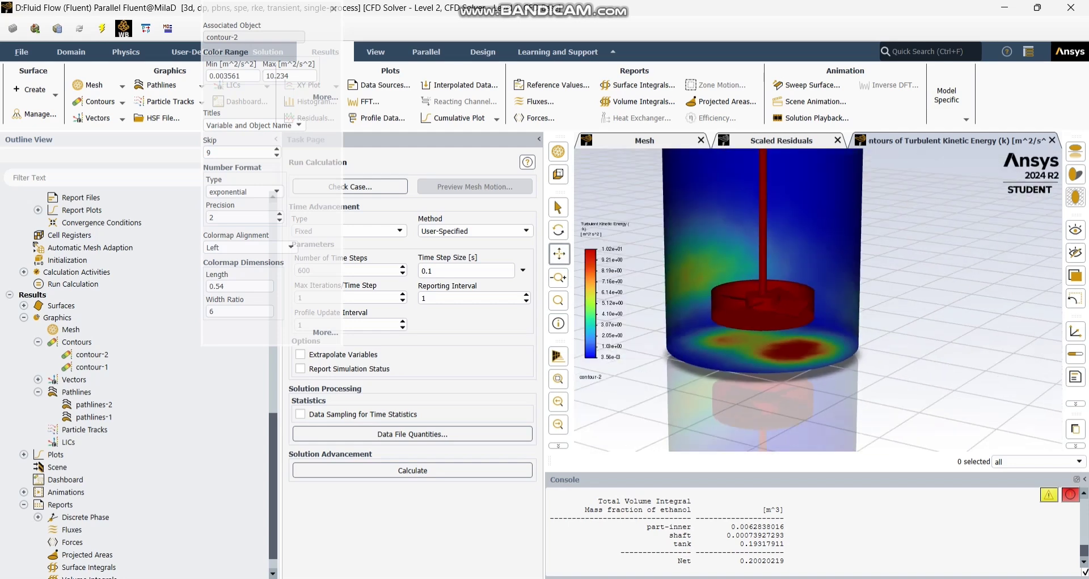
scroll(788, 346, "down", 4)
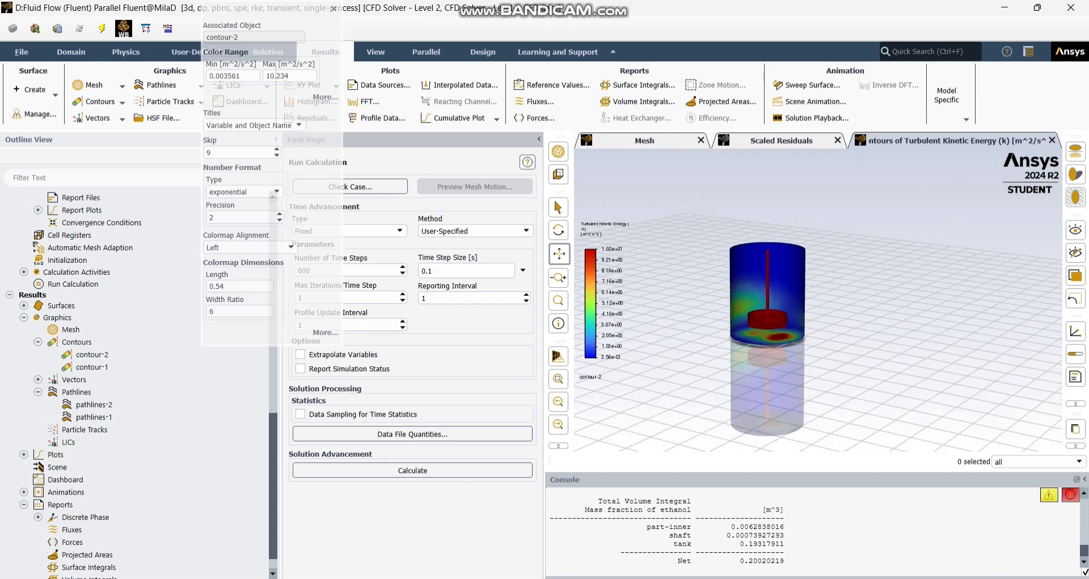
scroll(787, 320, "up", 3)
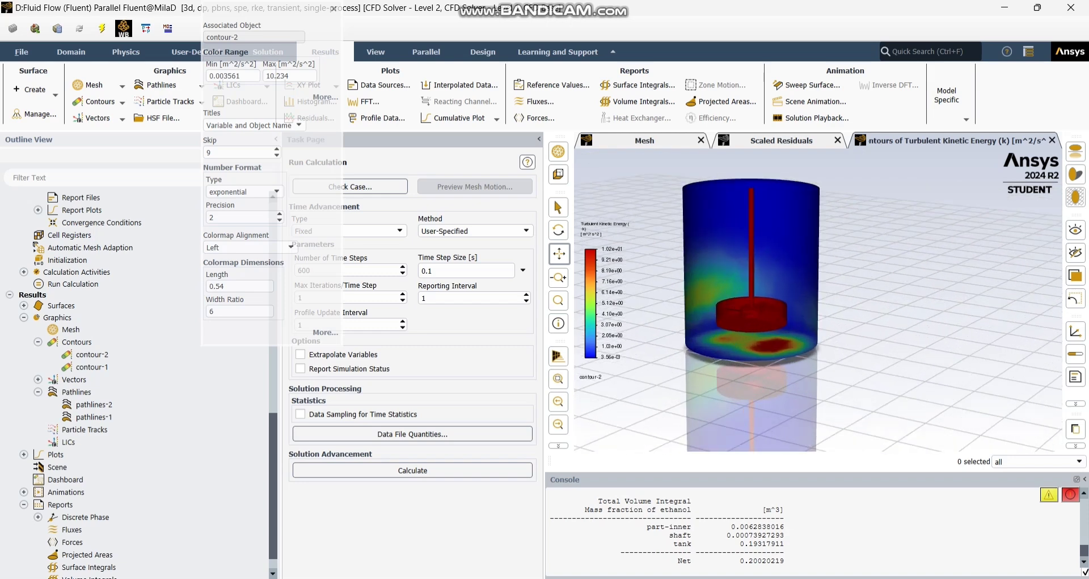
scroll(715, 290, "down", 1)
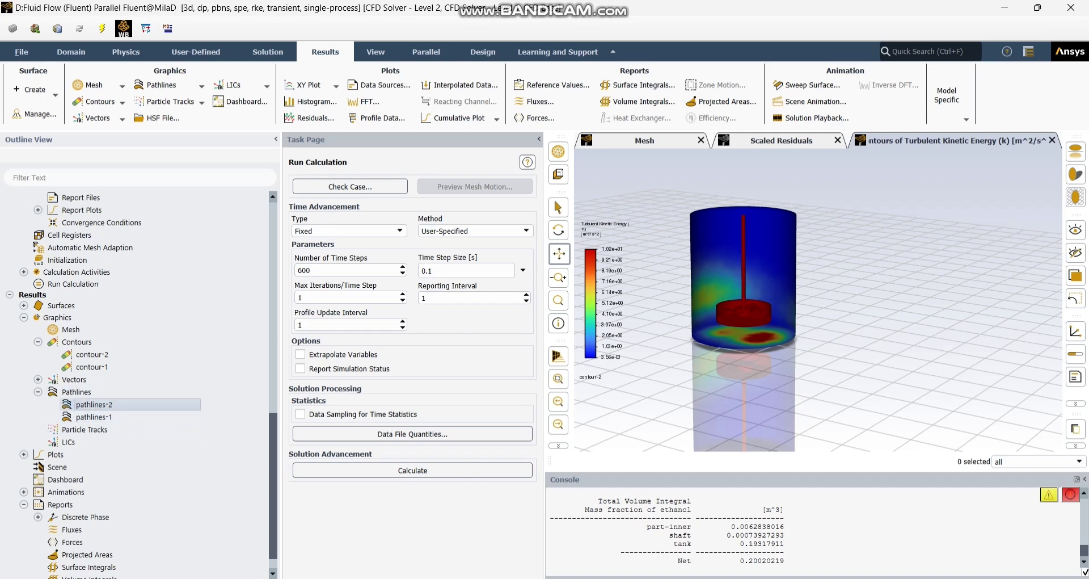
Set the pathlines-2 style to line and display the pathlines colored by velocity magnitude.
double_click(94, 404)
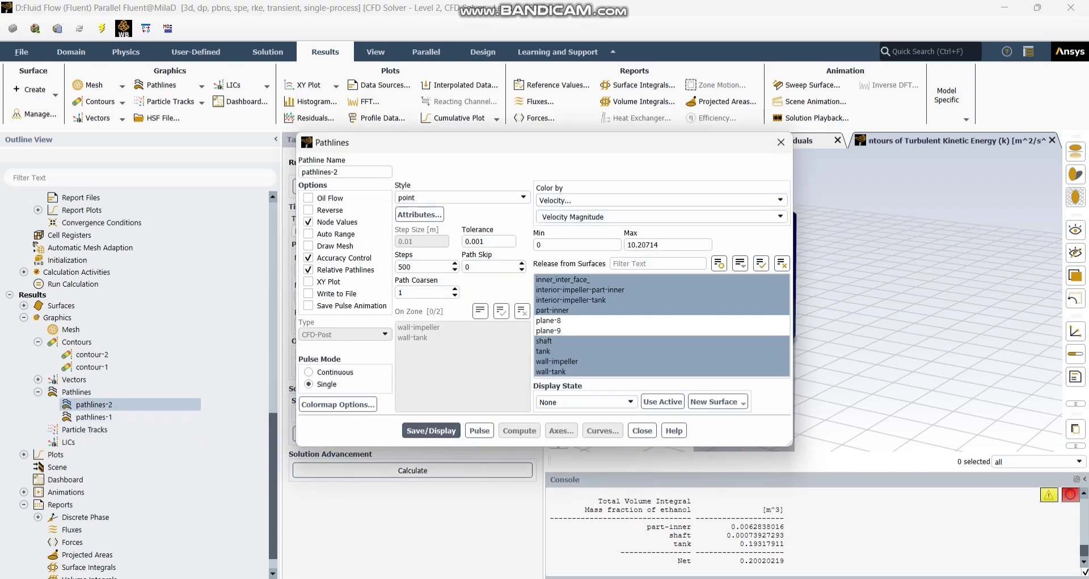
left_click(462, 196)
left_click(420, 208)
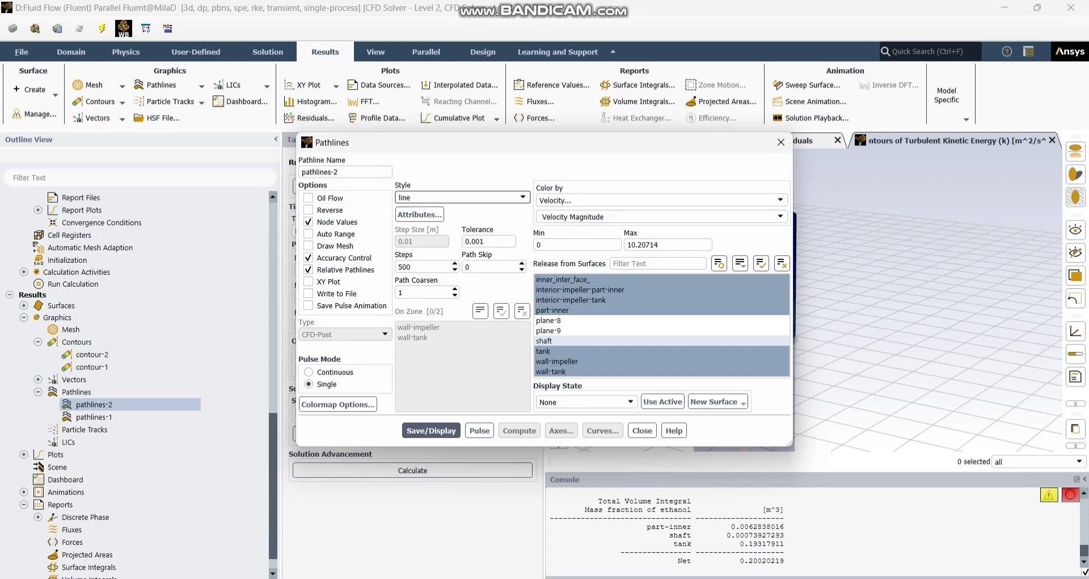
left_click(431, 430)
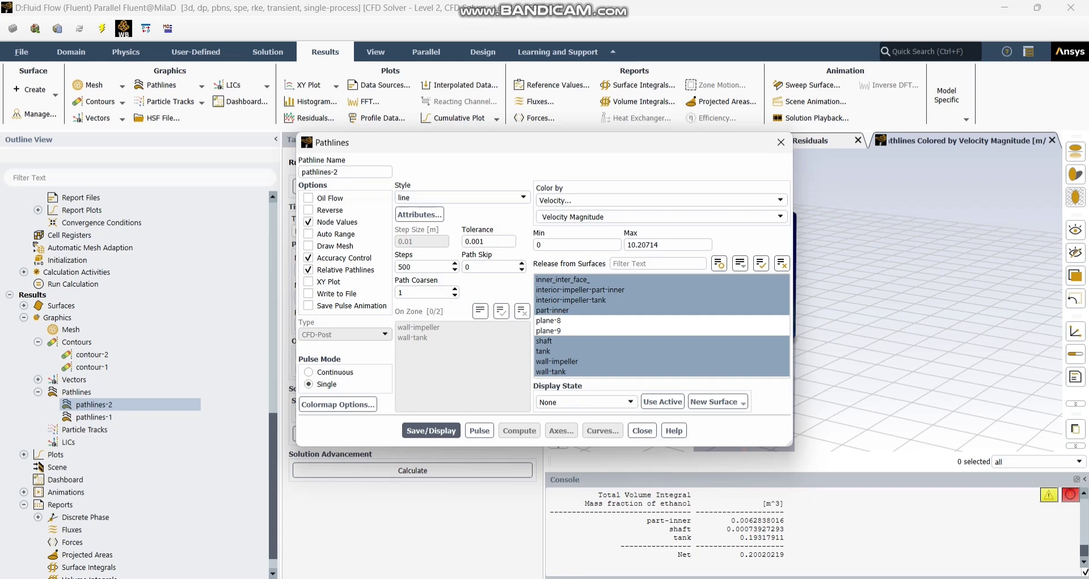
Uncover the graphics view, play the pathlines-2 pulse animation in Single mode, and close the pathline settings.
left_click_drag(510, 143, 356, 143)
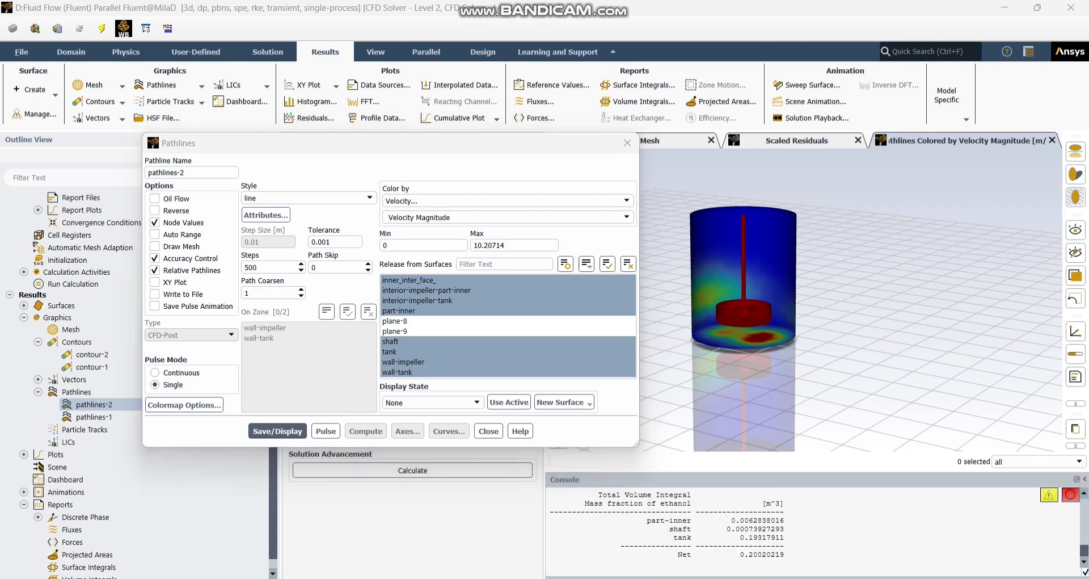
key("alt+Tab")
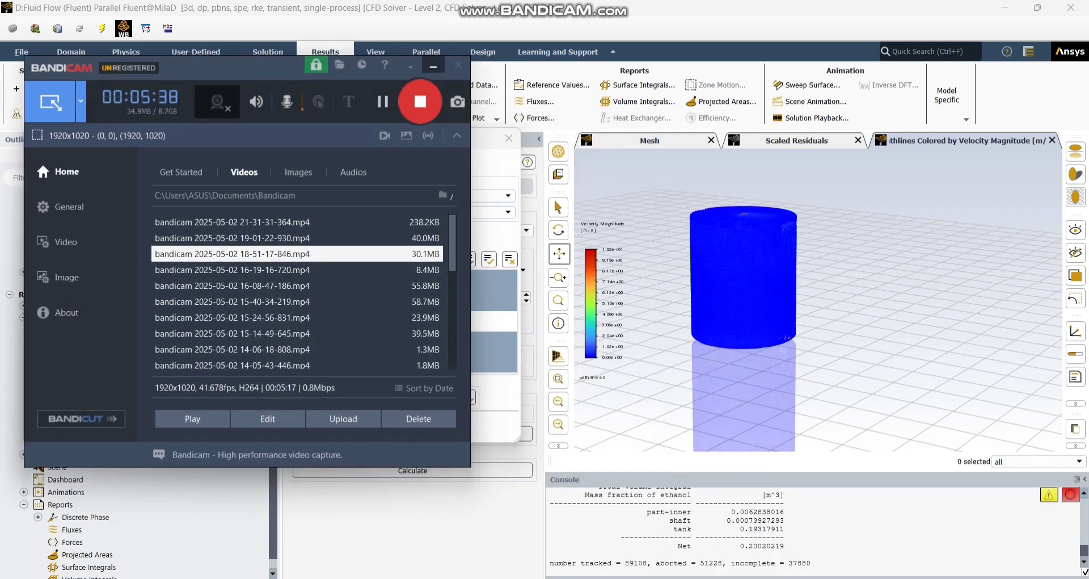
left_click(433, 67)
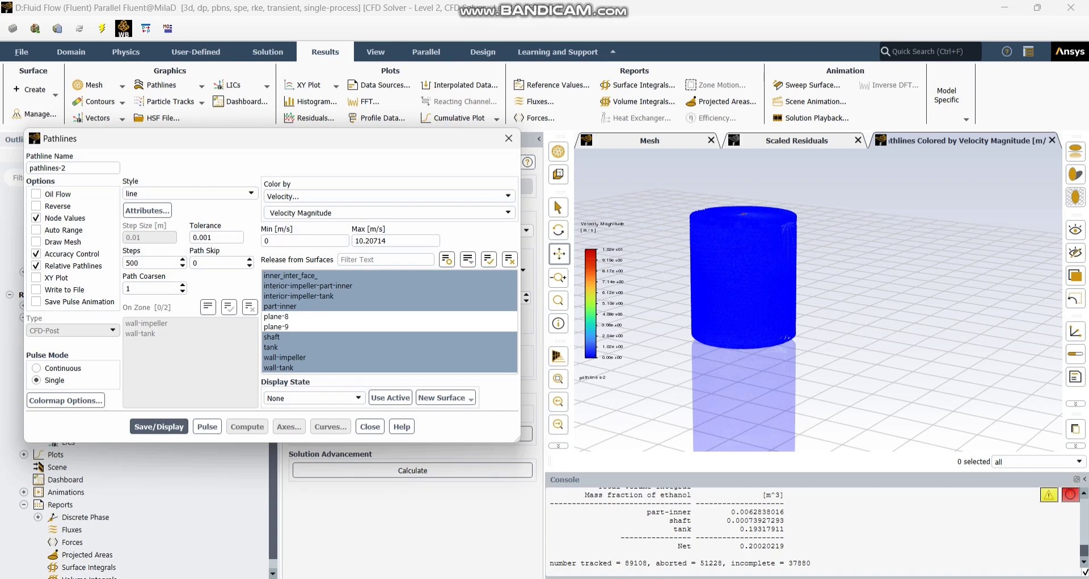
left_click(207, 426)
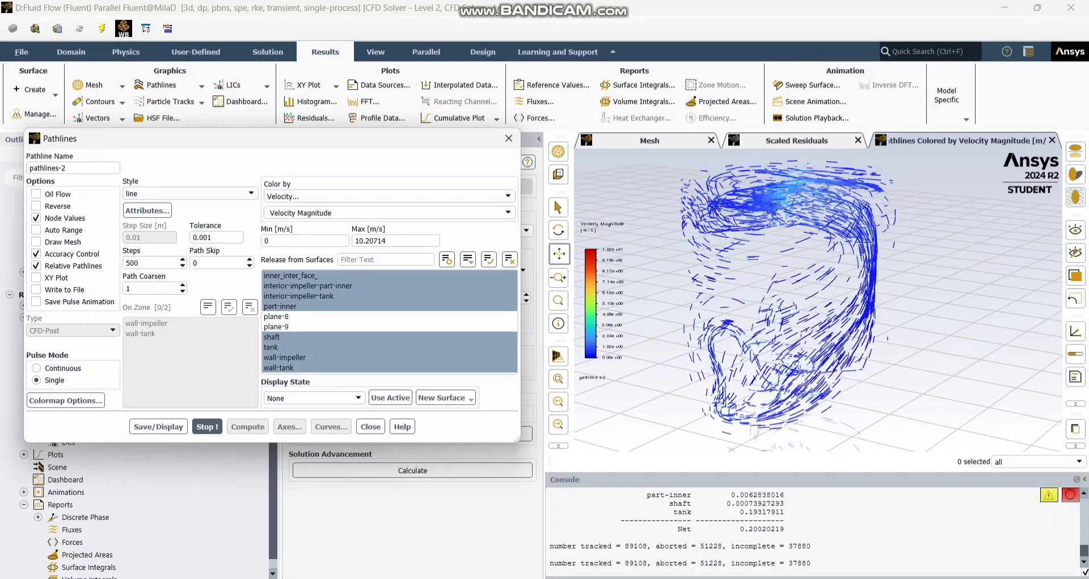
left_click(508, 138)
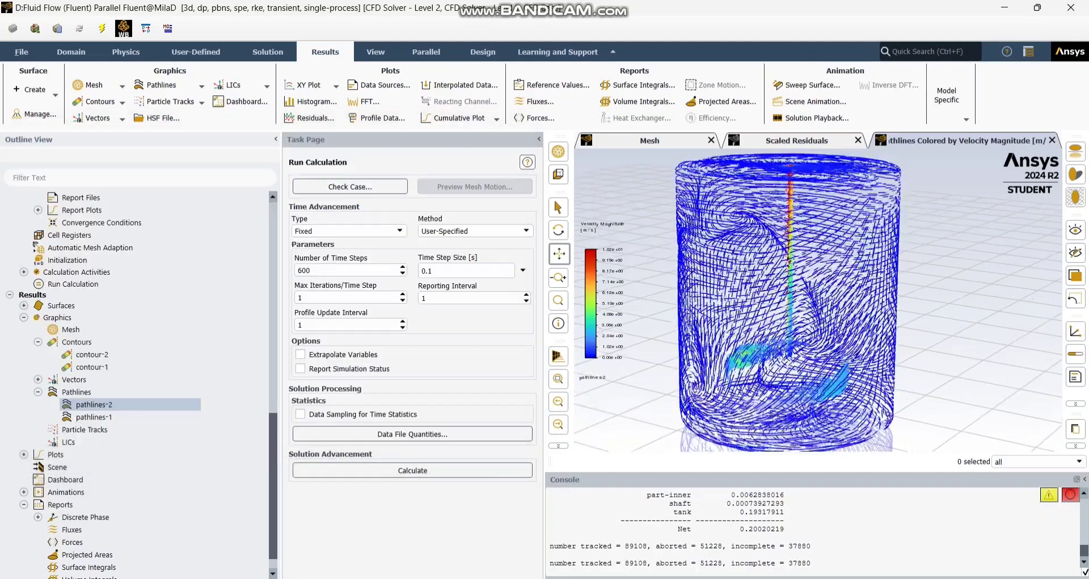